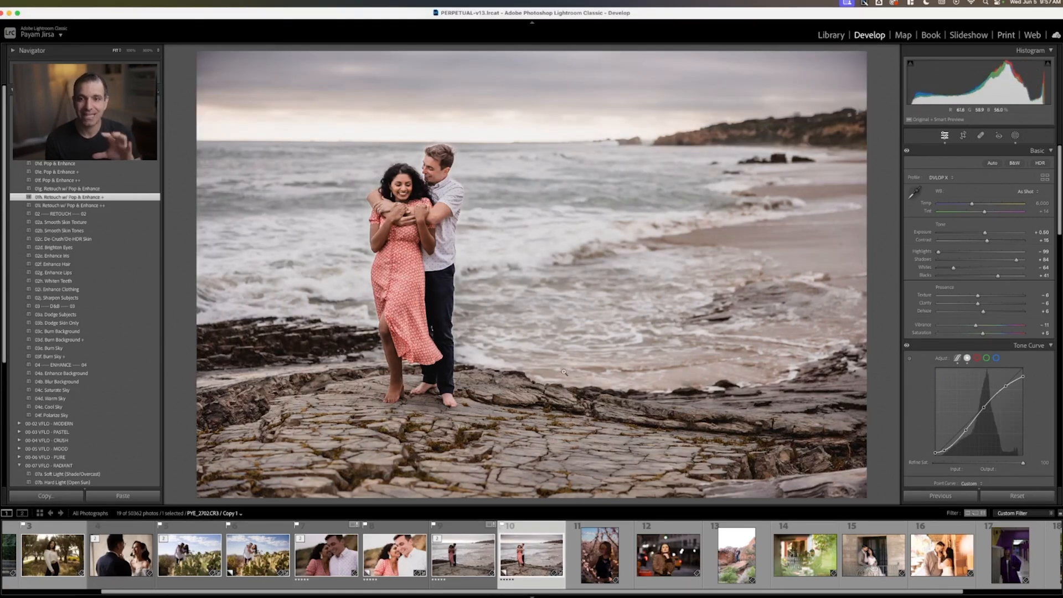
Compare the edited photo of the couple on the rocky beach with its unedited version
{"action": "left_click", "coordinate": [482, 565]}
{"action": "key", "text": "Left"}
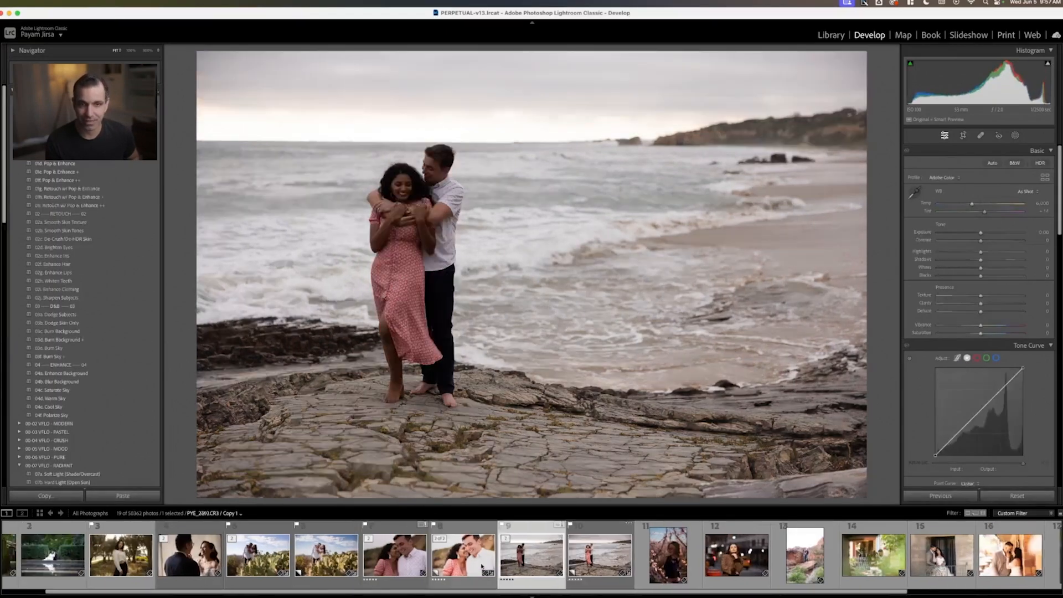
{"action": "key", "text": "Right"}
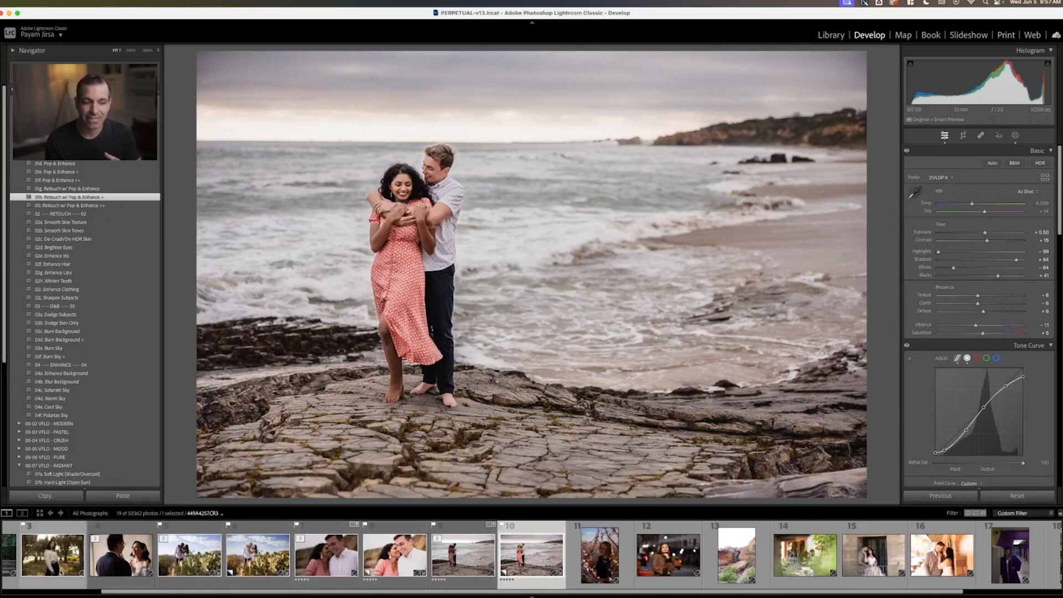
Create a virtual copy of the close-up wedding couple photo and apply the 07b Hard Light (Open Sun) preset to it
{"action": "left_click", "coordinate": [128, 562]}
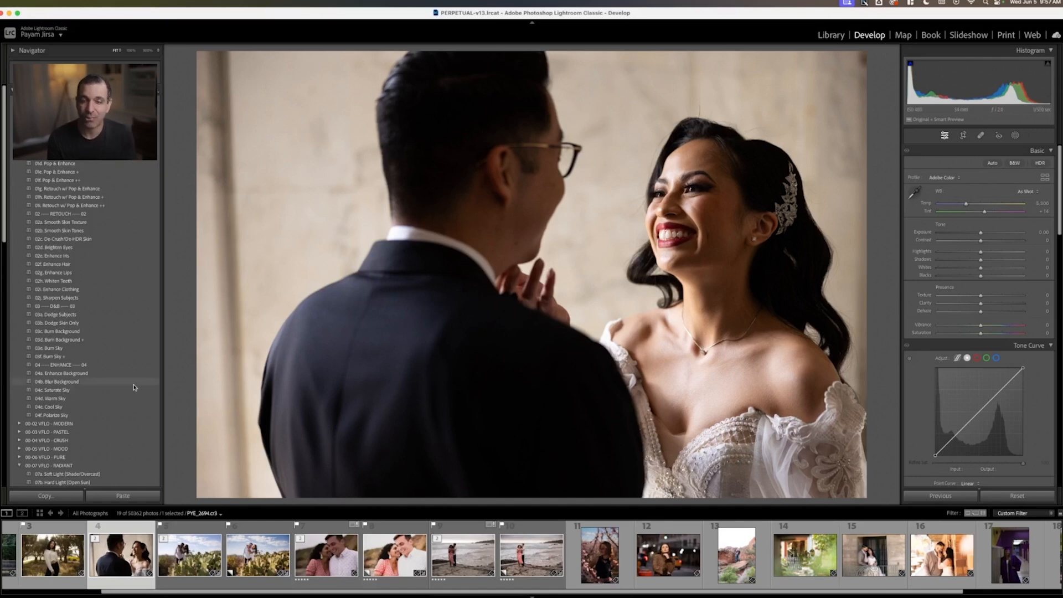
{"action": "scroll", "coordinate": [99, 395], "scroll_direction": "down", "scroll_amount": 5}
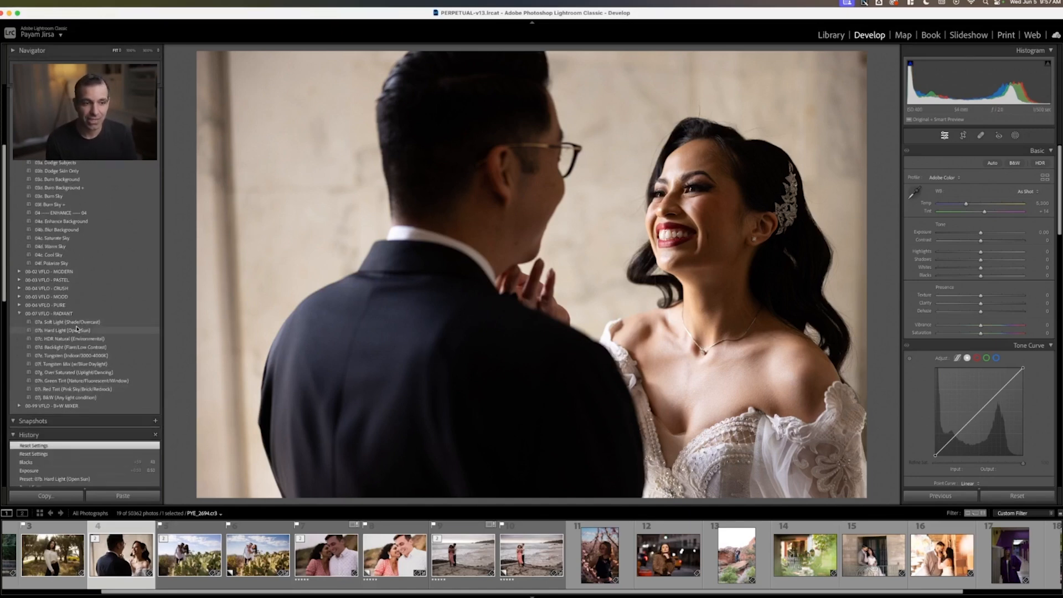
{"action": "key", "text": "super+apostrophe"}
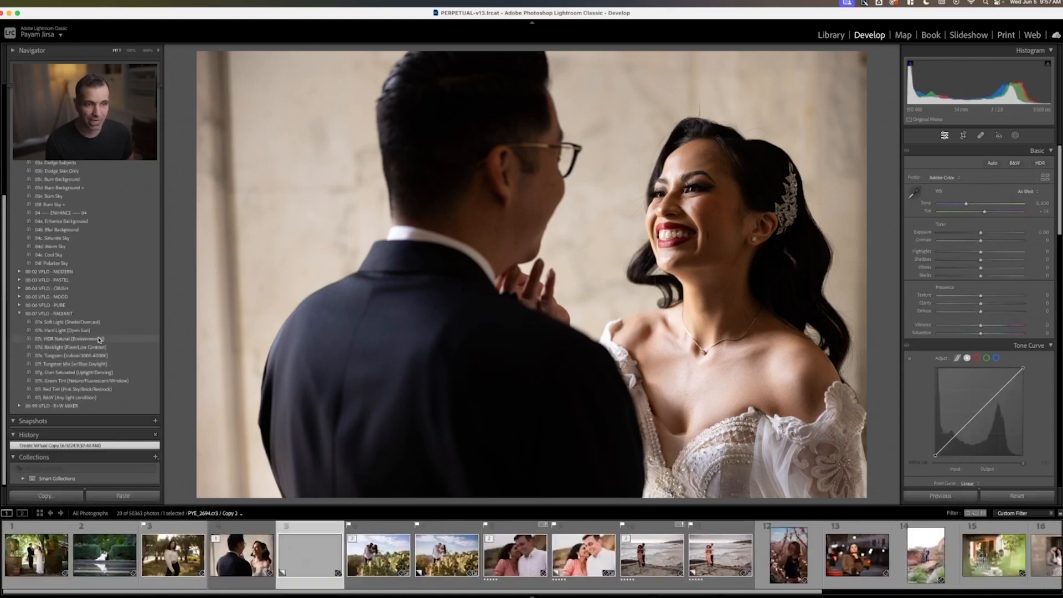
{"action": "left_click", "coordinate": [102, 330]}
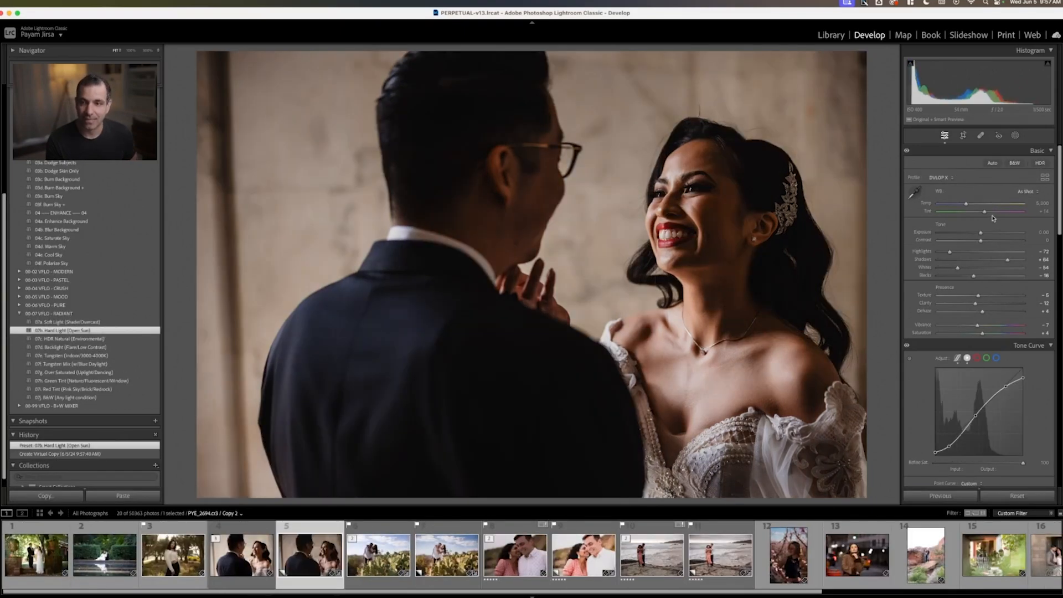
Set the wedding close-up copy's exposure to +0.50, raise its blacks, and compare it with the original
{"action": "left_click_drag", "start_coordinate": [984, 233], "coordinate": [985, 234]}
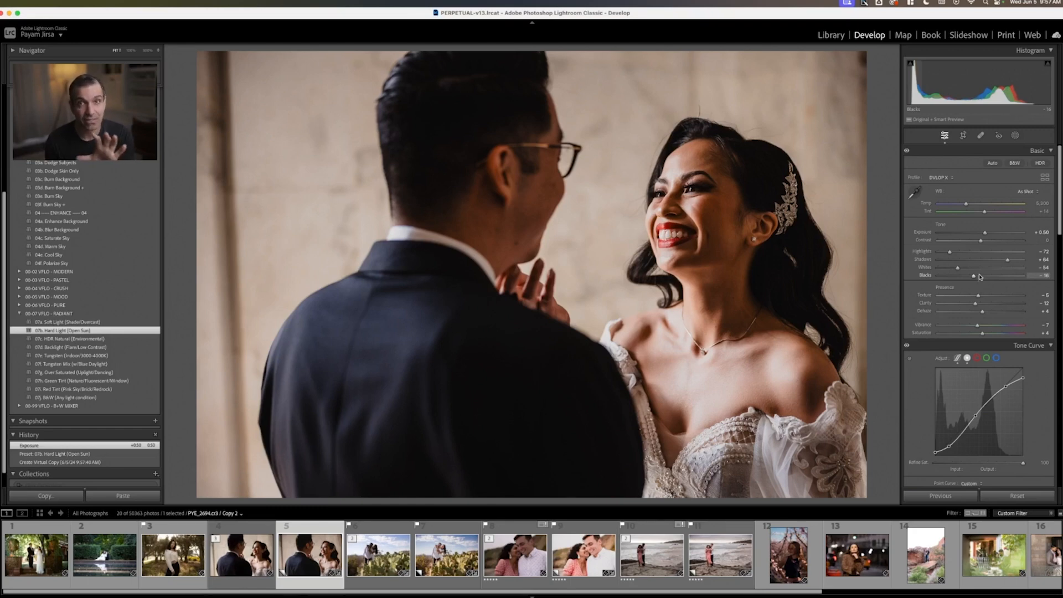
{"action": "left_click_drag", "start_coordinate": [976, 278], "coordinate": [992, 284]}
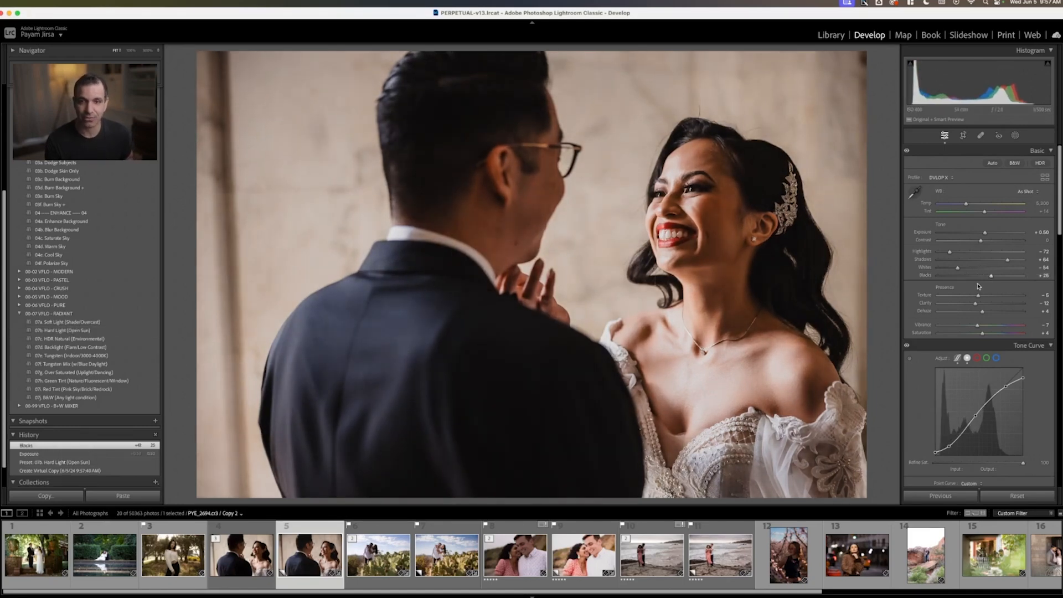
{"action": "left_click", "coordinate": [266, 553]}
{"action": "left_click", "coordinate": [301, 554]}
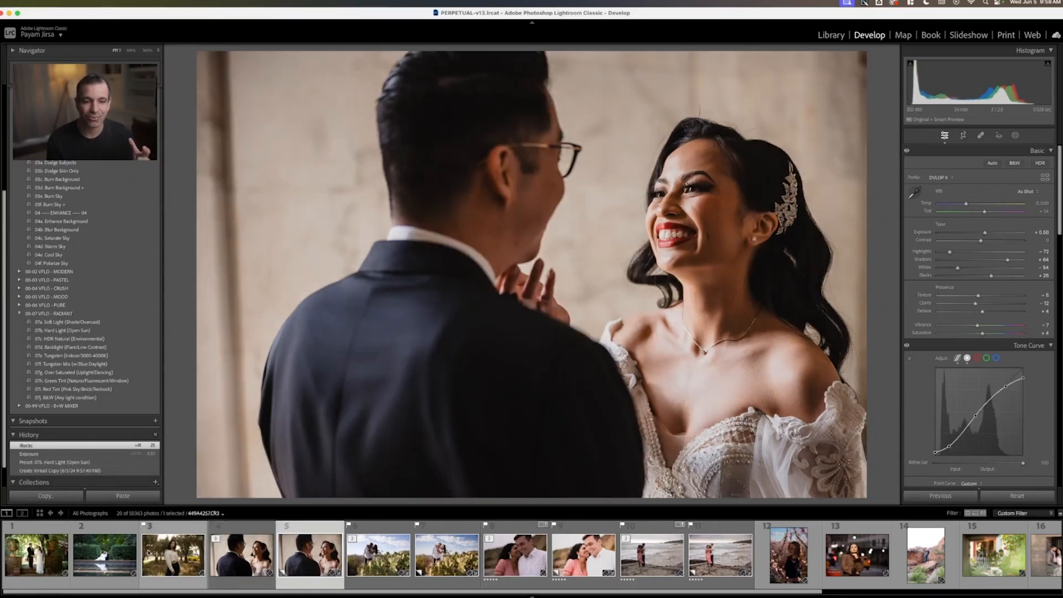
Create a virtual copy of the photo of the woman among the trees, apply 07a Soft Light (Shade/Overcast), and set exposure to +0.95
{"action": "left_click", "coordinate": [151, 554]}
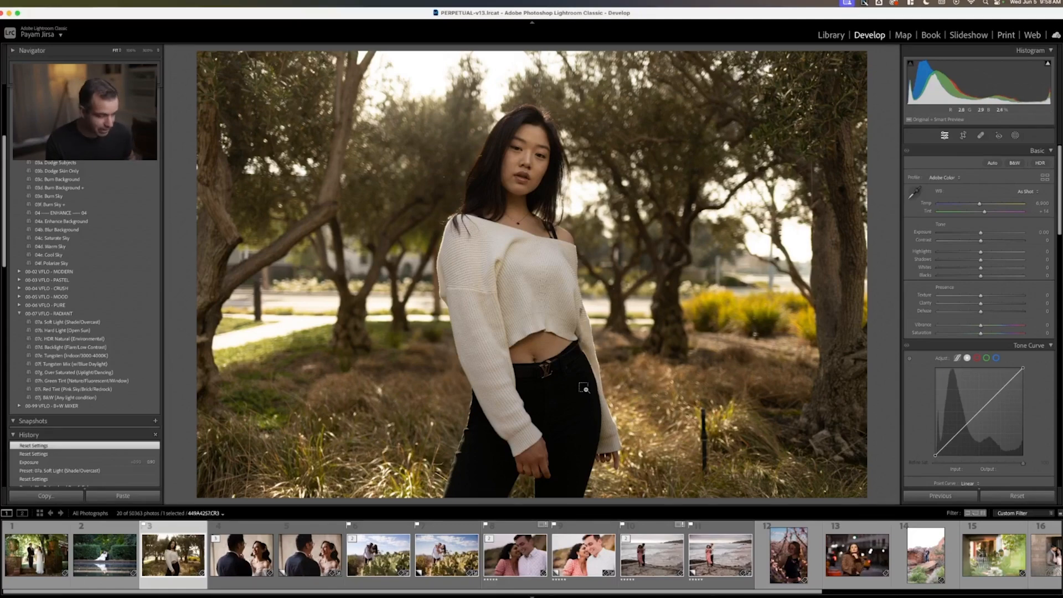
{"action": "key", "text": "super+apostrophe"}
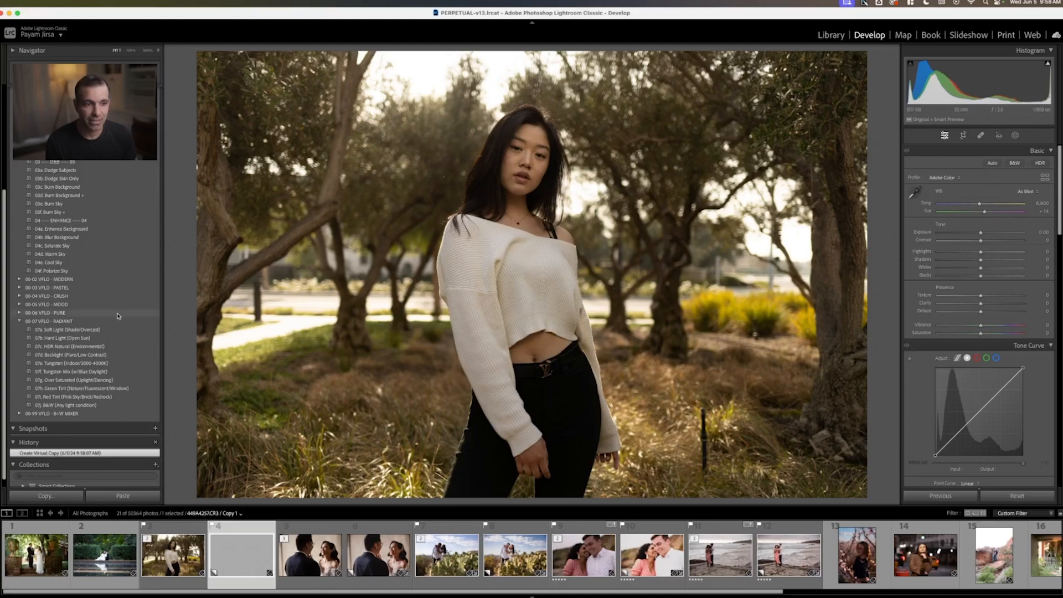
{"action": "left_click", "coordinate": [99, 330]}
{"action": "left_click_drag", "start_coordinate": [981, 232], "coordinate": [992, 238]}
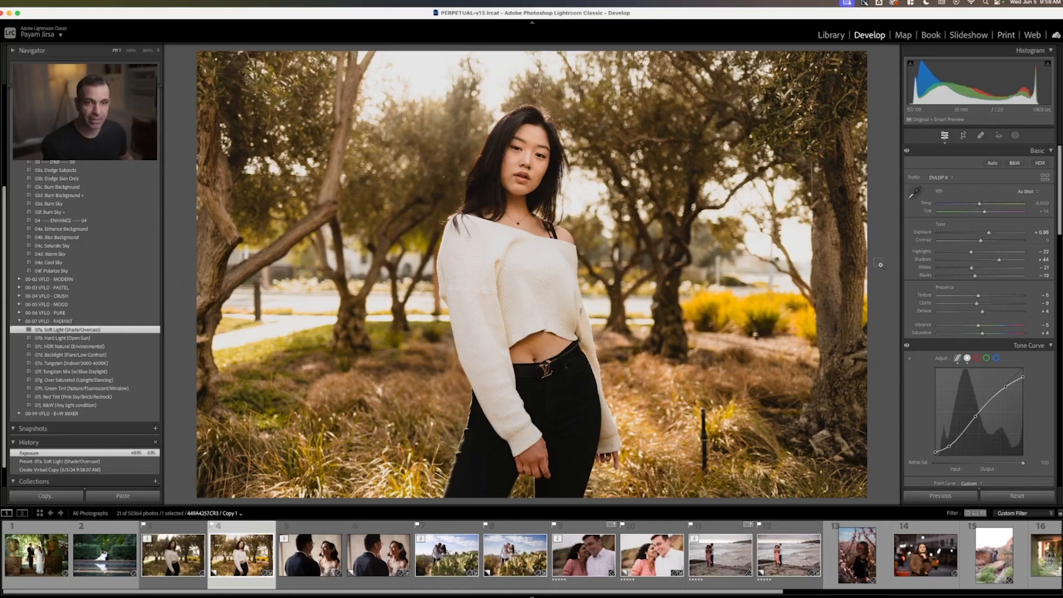
Switch to the presentation and view the Examples & Advanced Editing and How Do I Learn More? slides
{"action": "key", "text": "super+Tab"}
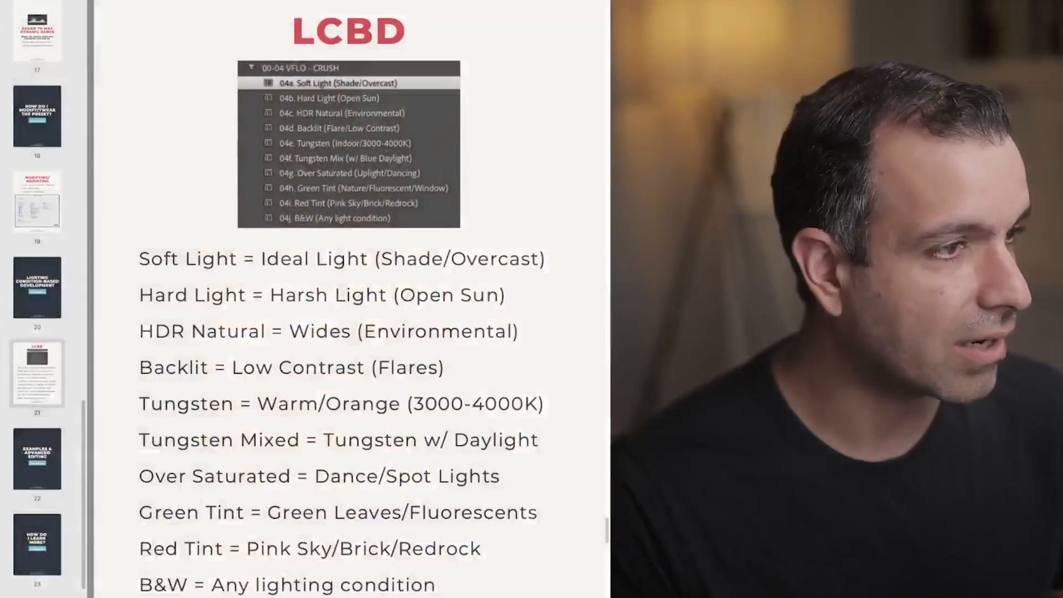
{"action": "left_click", "coordinate": [45, 466]}
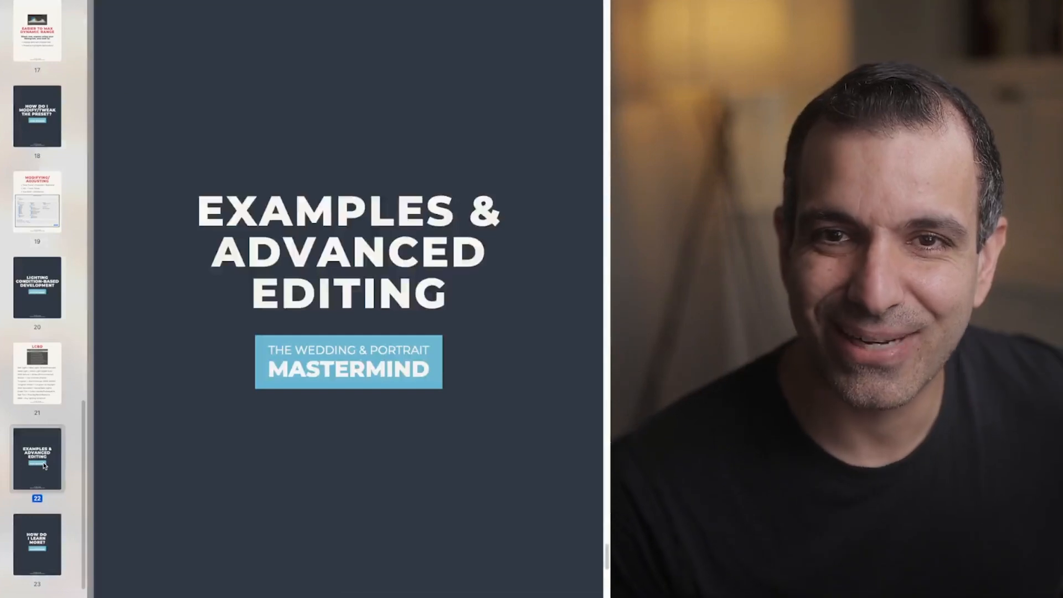
{"action": "scroll", "coordinate": [47, 466], "scroll_direction": "down", "scroll_amount": 2}
{"action": "left_click", "coordinate": [48, 467]}
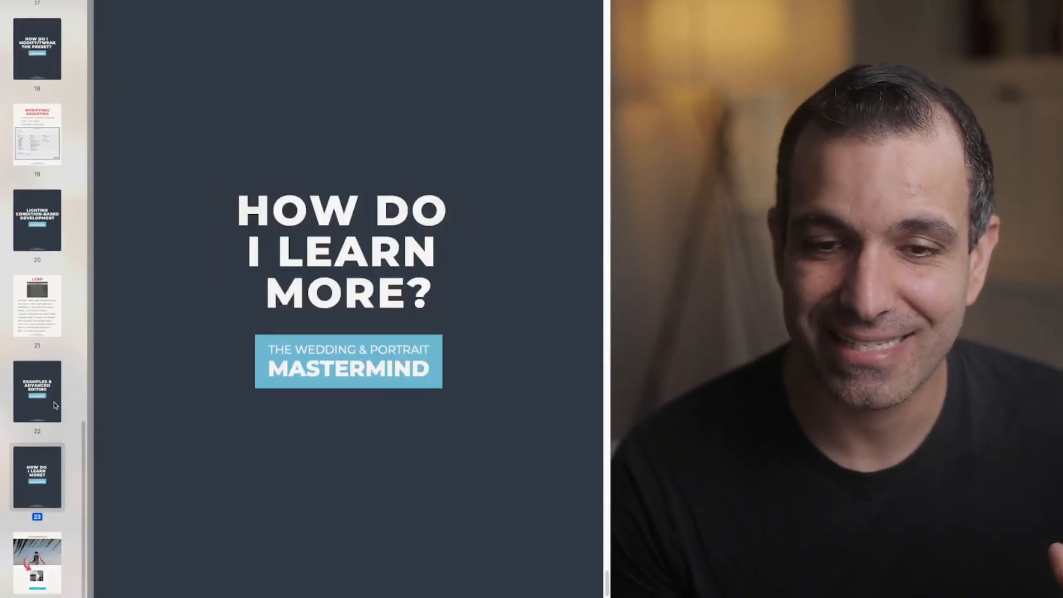
{"action": "key", "text": "Up"}
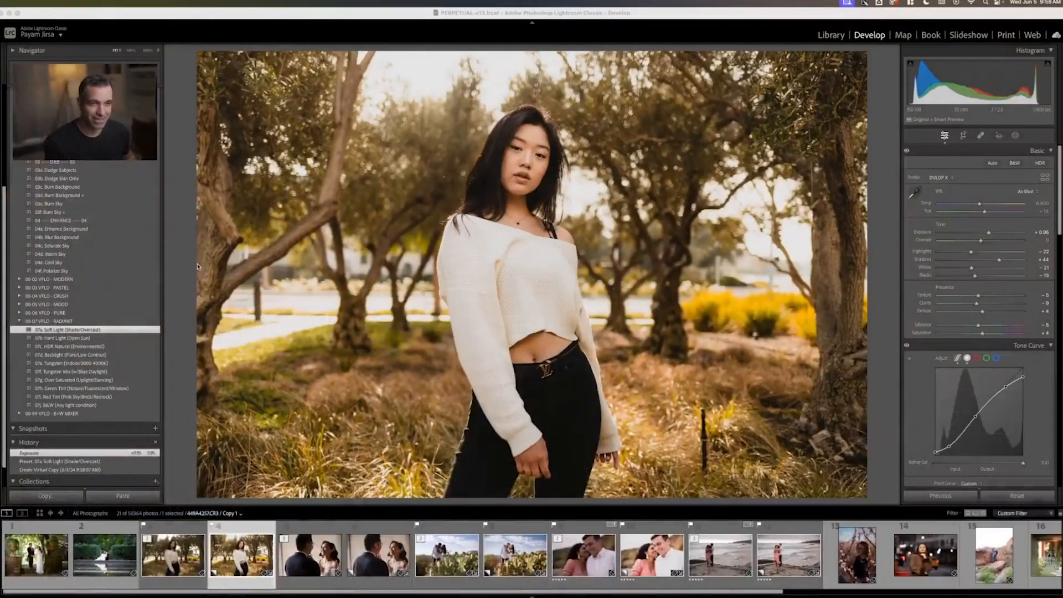
Check the live stream comments in the browser and return to Lightroom Classic
{"action": "left_click", "coordinate": [196, 267]}
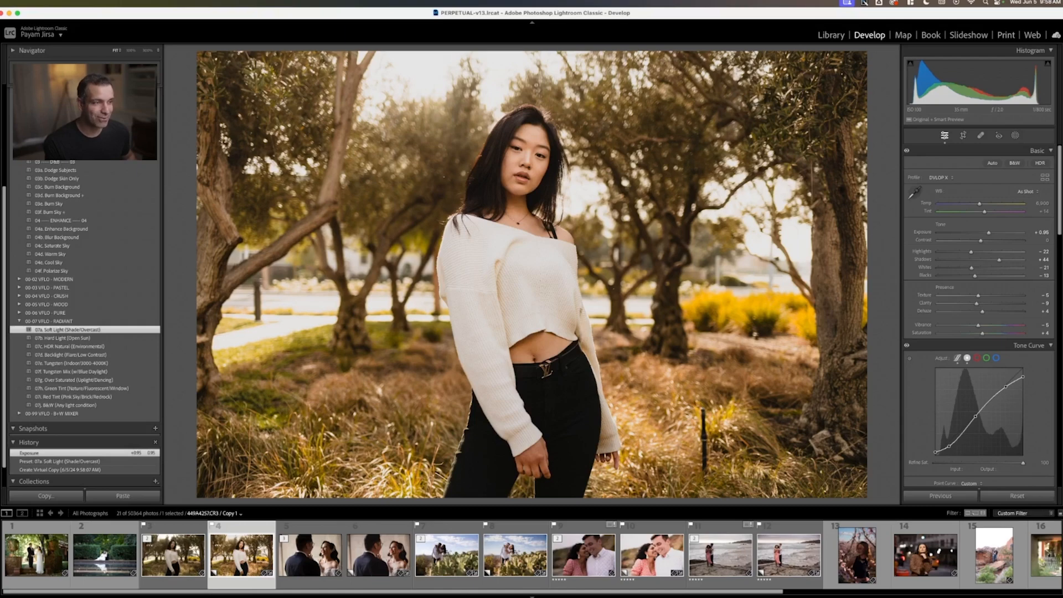
{"action": "key", "text": "super+Tab"}
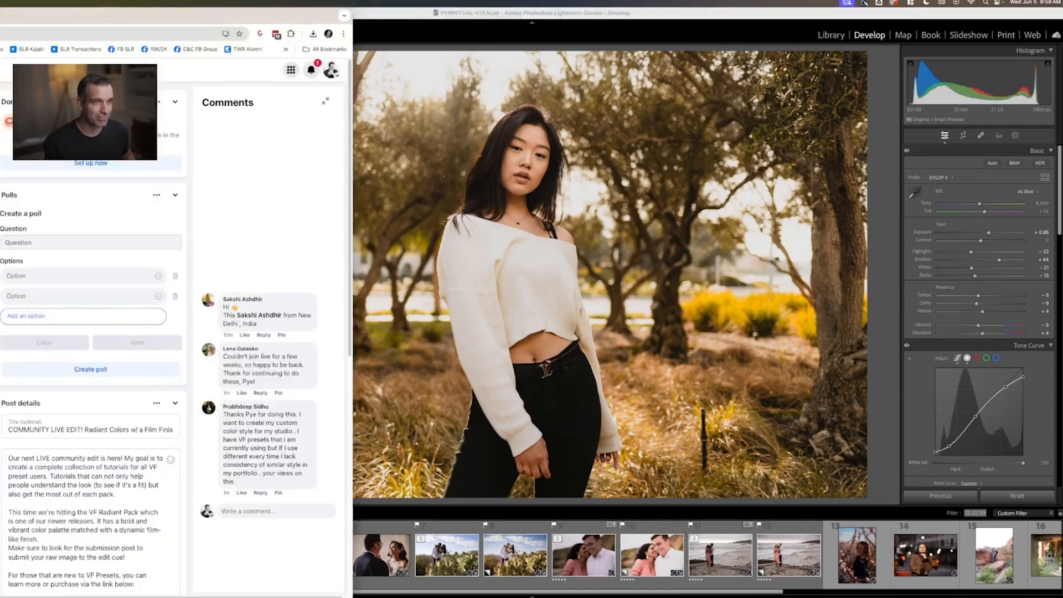
{"action": "left_click_drag", "start_coordinate": [71, 24], "coordinate": [0, 35]}
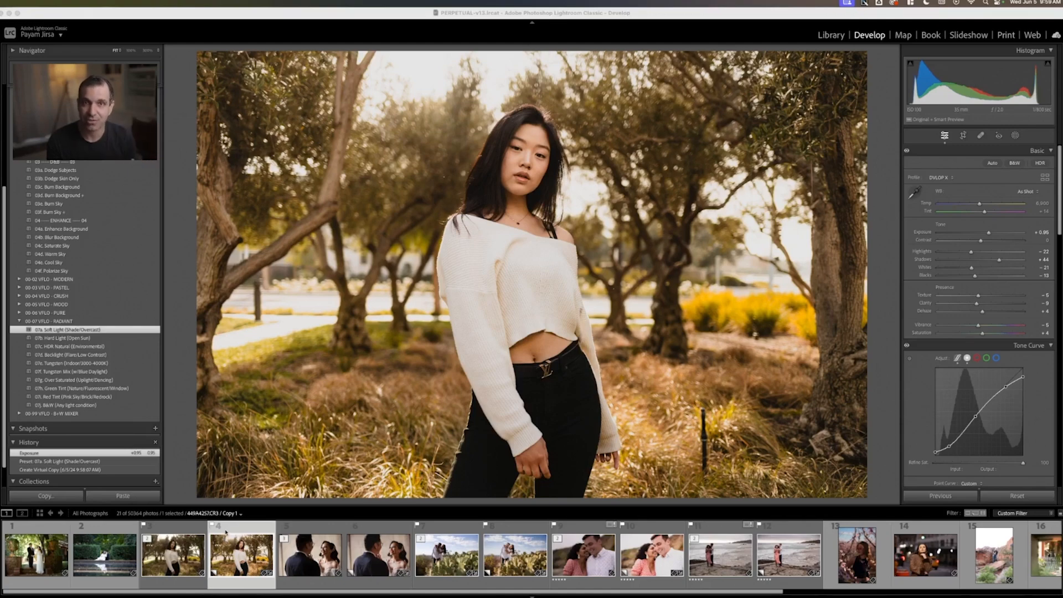
Open the first photo, the couple on the garden steps, and review the Radiant Edit photos in the Library grid before returning to Develop
{"action": "left_click", "coordinate": [98, 560]}
{"action": "left_click", "coordinate": [49, 555]}
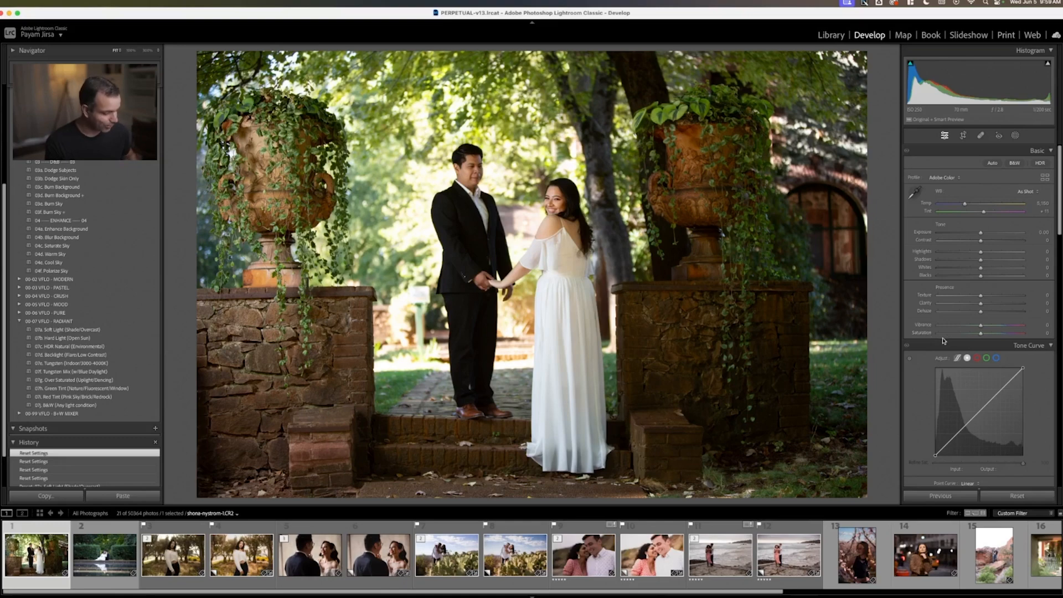
{"action": "key", "text": "g"}
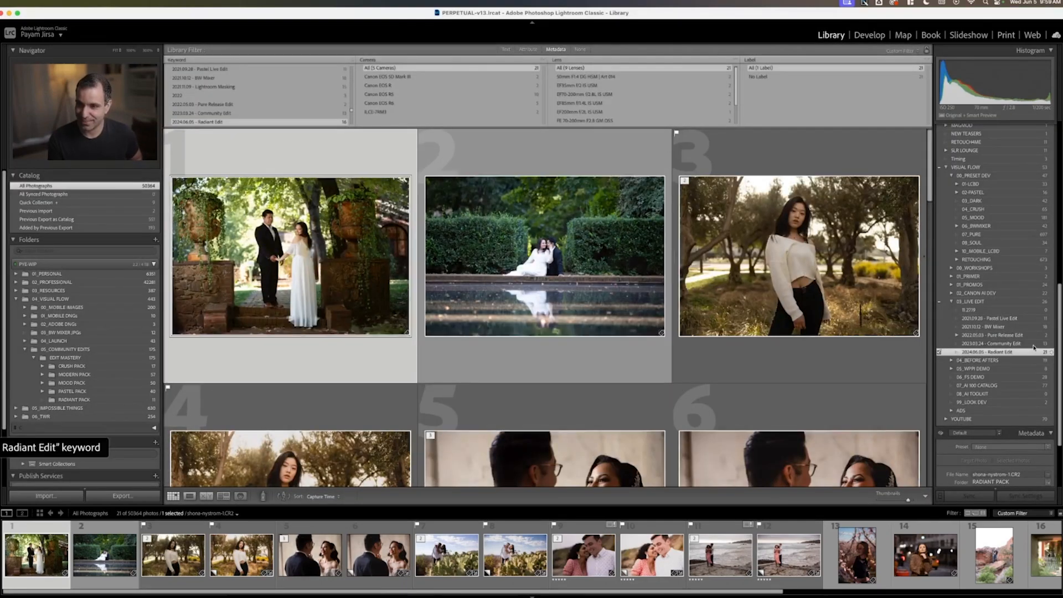
{"action": "key", "text": "d"}
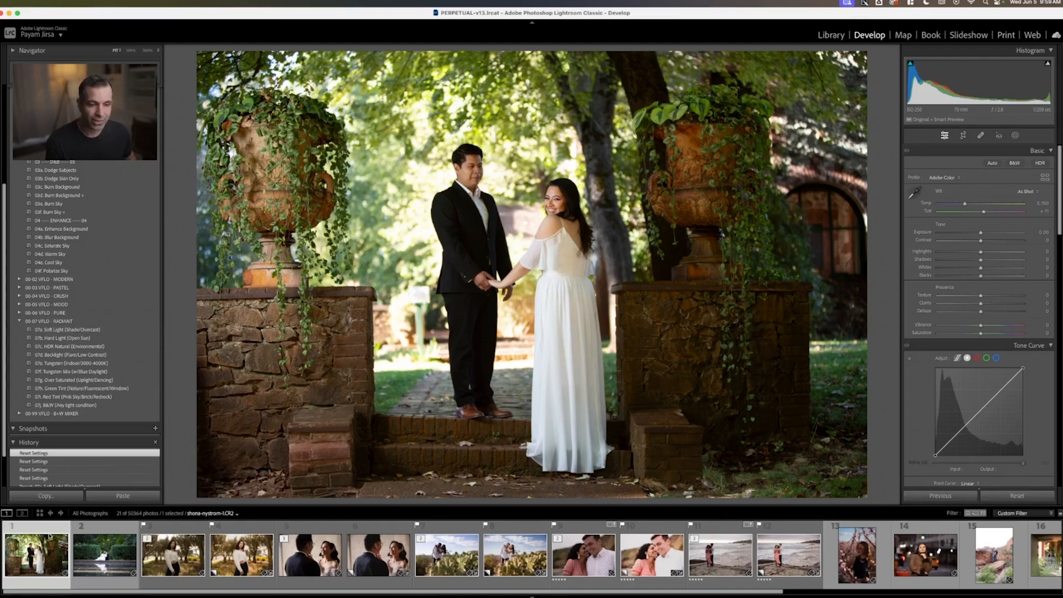
Create a virtual copy of the garden steps photo, apply the 07a Soft Light (Shade/Overcast) preset, and set exposure to +0.30
{"action": "key", "text": "super+apostrophe"}
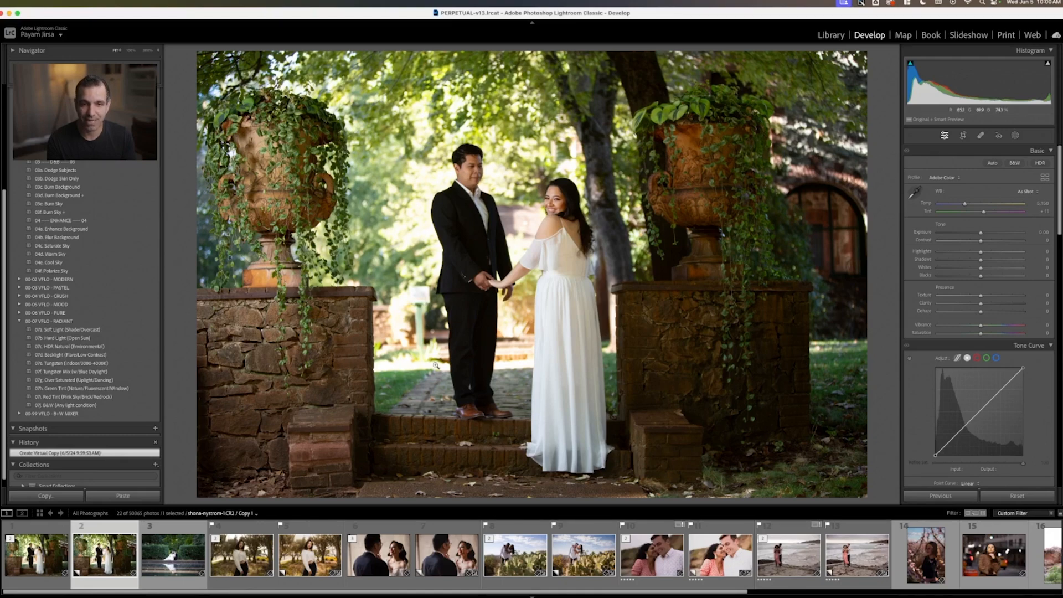
{"action": "left_click", "coordinate": [115, 330]}
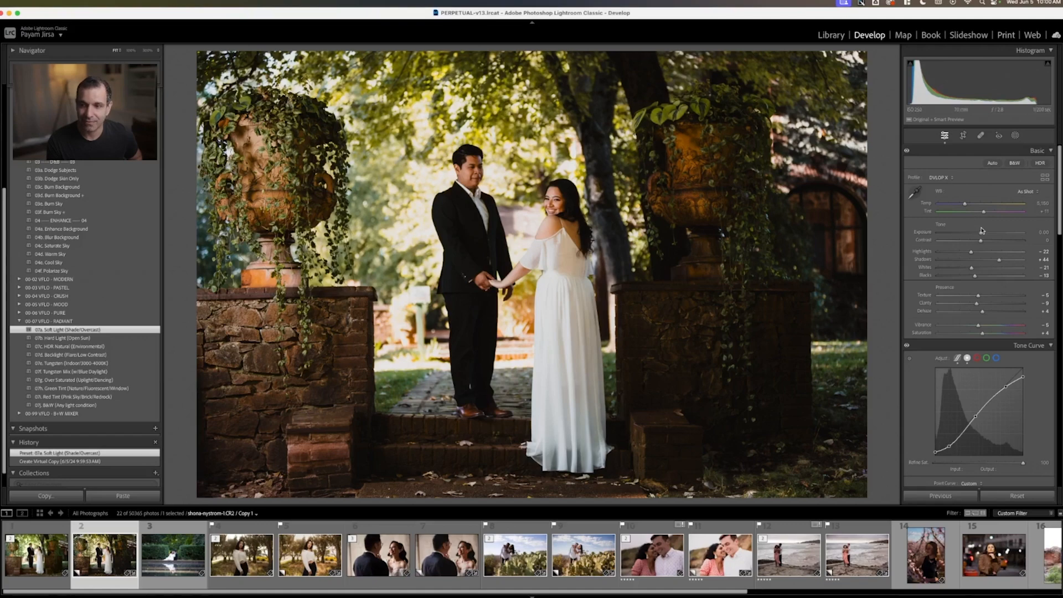
{"action": "left_click_drag", "start_coordinate": [986, 233], "coordinate": [988, 233]}
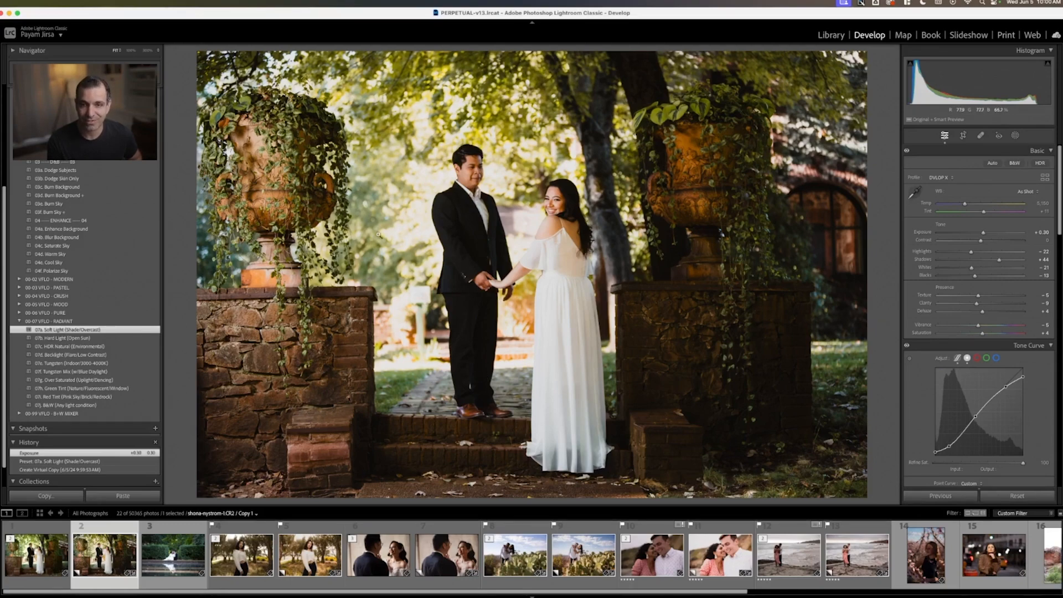
Try the 01g Retouch w/ Pop & Enhance preset on the garden steps copy and undo it
{"action": "scroll", "coordinate": [130, 238], "scroll_direction": "up", "scroll_amount": 5}
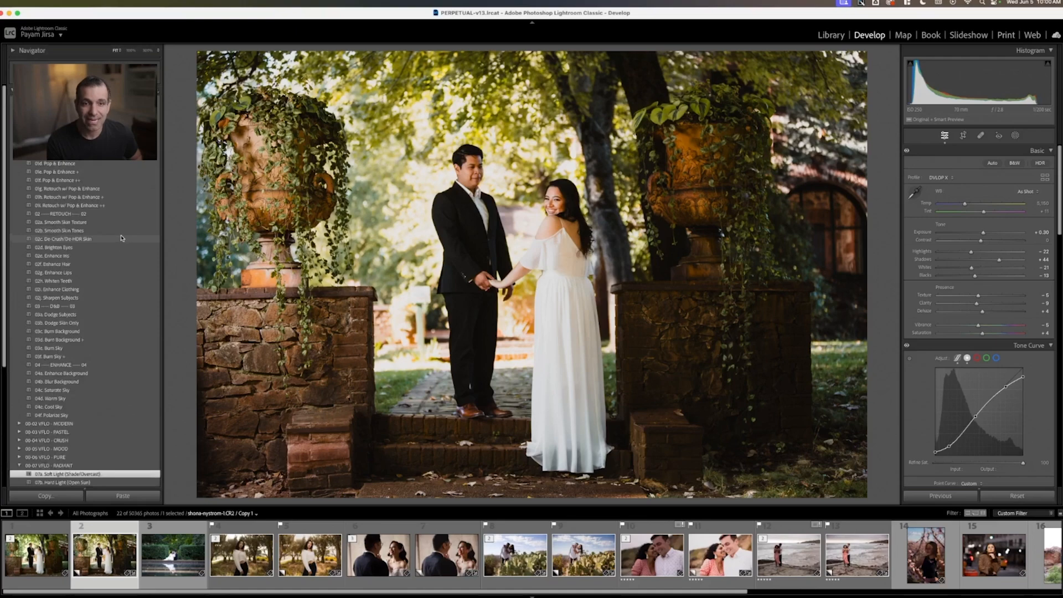
{"action": "left_click", "coordinate": [101, 189]}
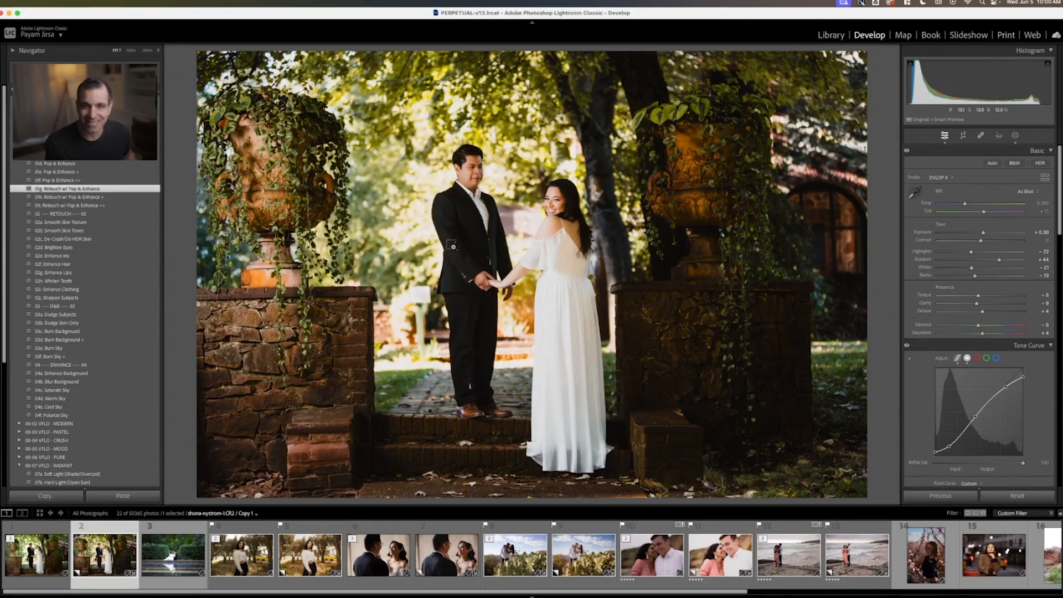
{"action": "key", "text": "super+z"}
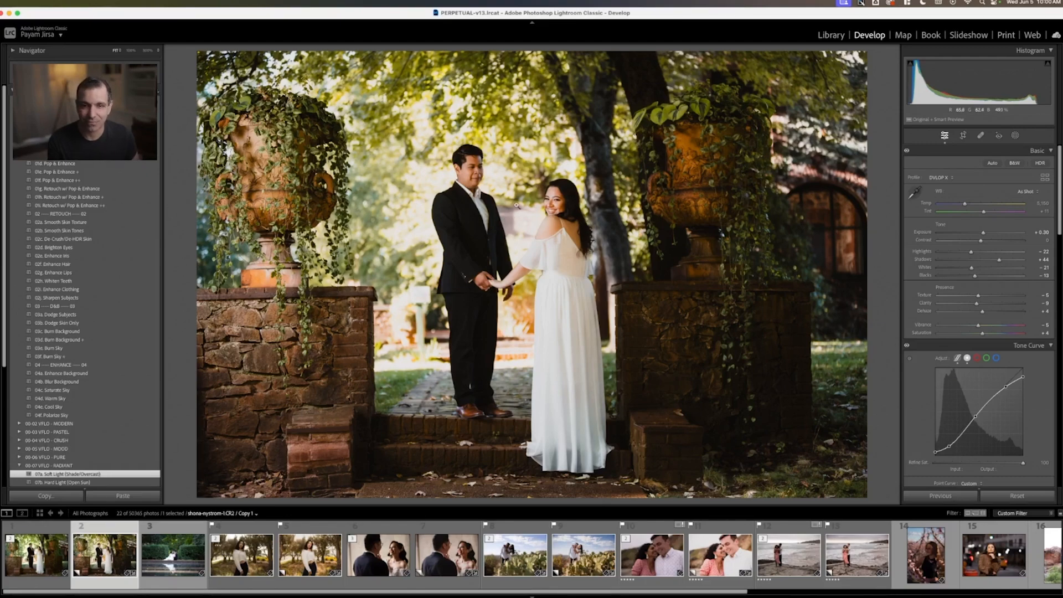
Check the couple's skin tones up close, set the white balance temperature to 5,100, and compare the copy with the original
{"action": "left_click", "coordinate": [543, 200]}
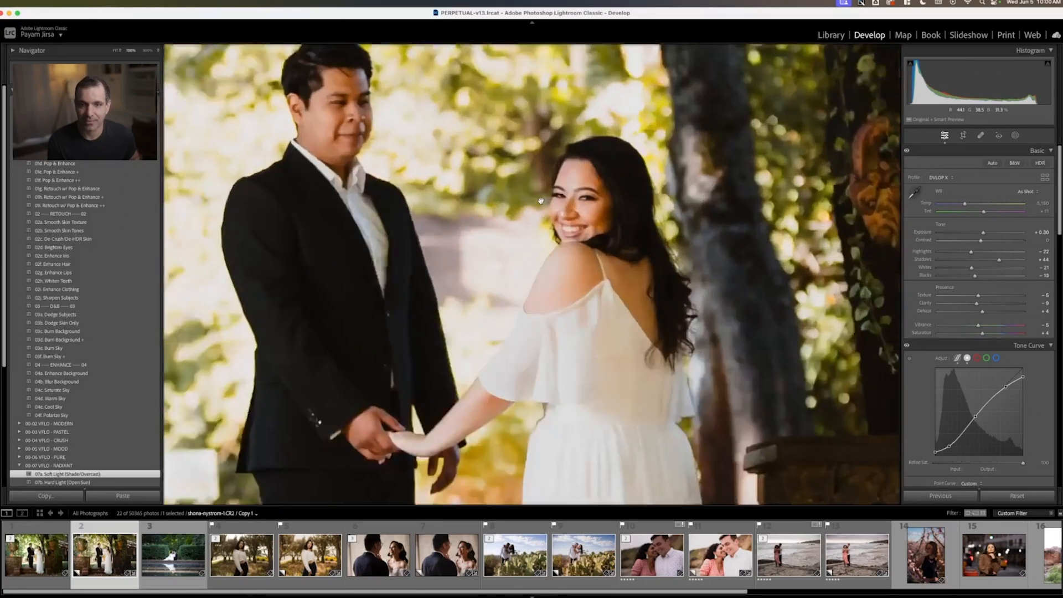
{"action": "left_click_drag", "start_coordinate": [480, 180], "coordinate": [482, 212]}
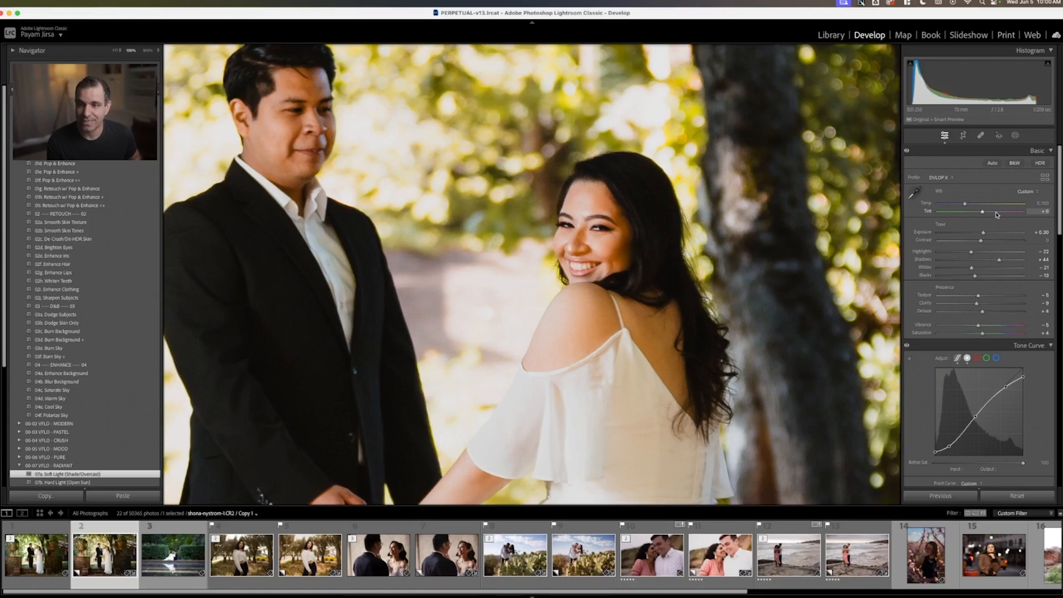
{"action": "key", "text": "shift+Down"}
{"action": "key", "text": "shift+Down"}
{"action": "key", "text": "shift+Down"}
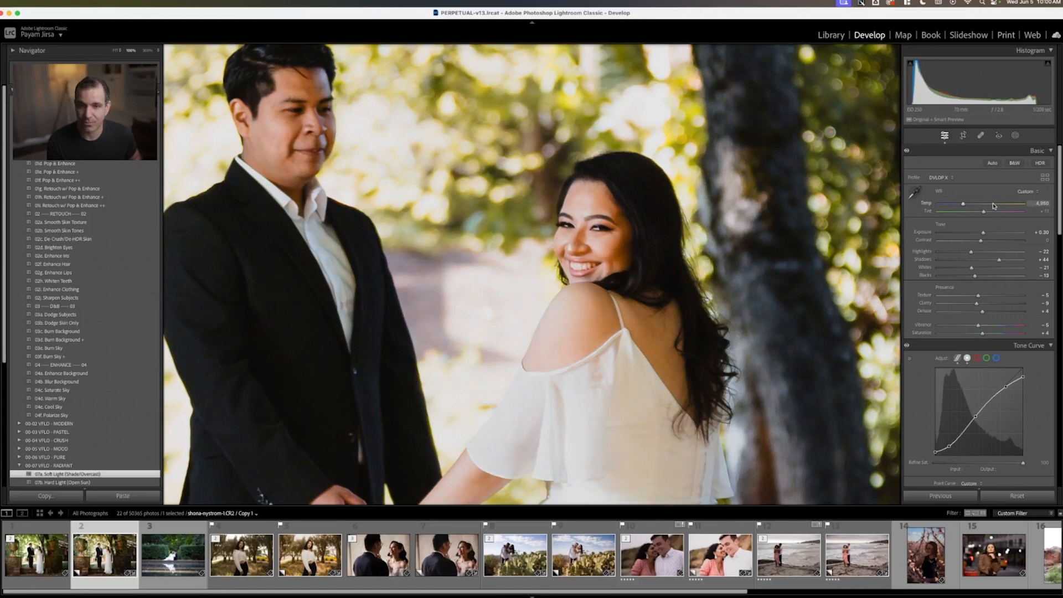
{"action": "left_click", "coordinate": [645, 231]}
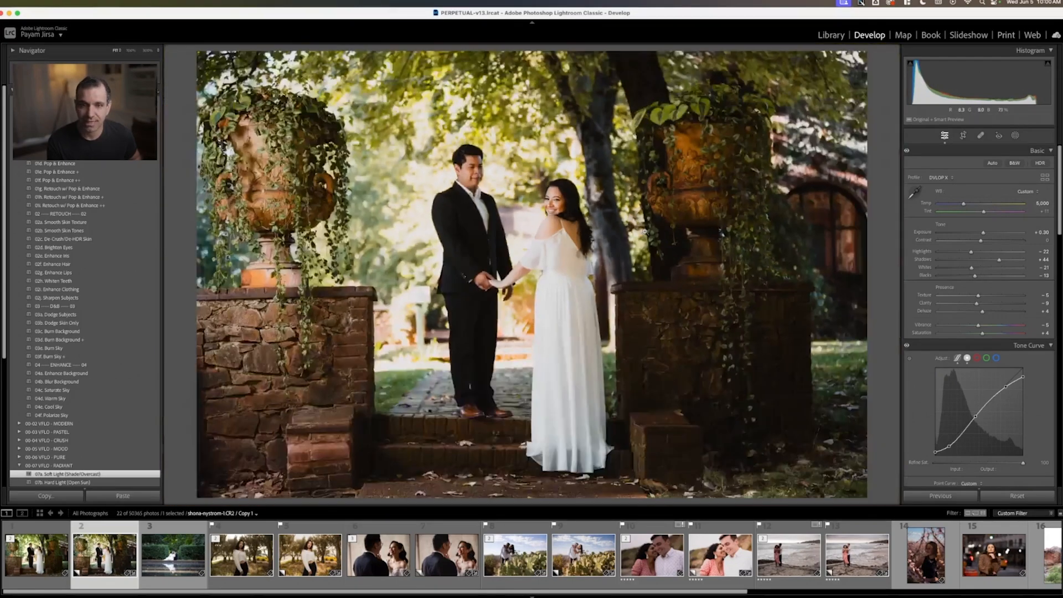
{"action": "key", "text": "Up"}
{"action": "key", "text": "Up"}
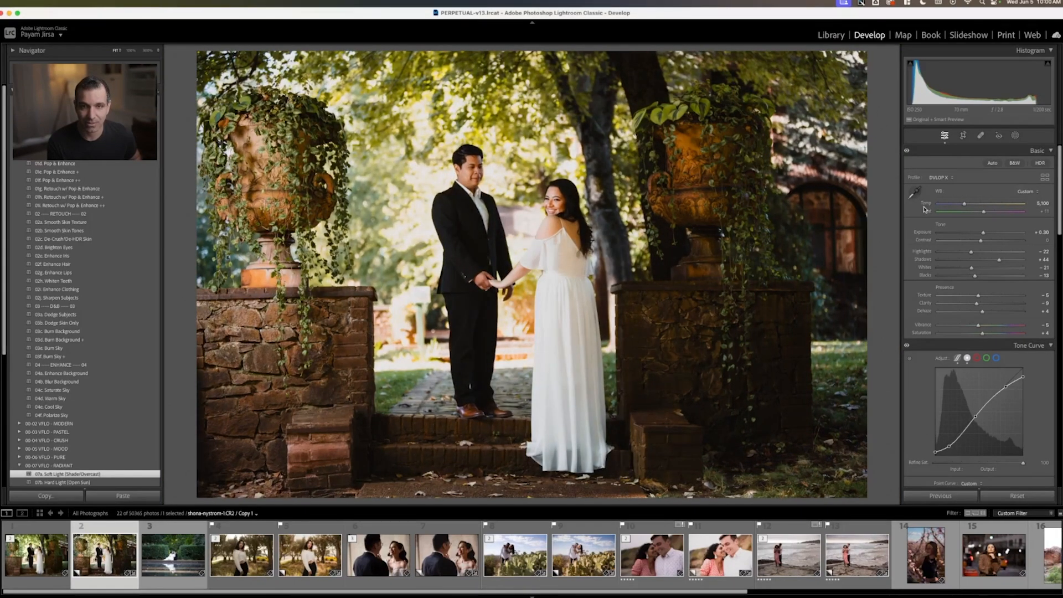
{"action": "key", "text": "Left"}
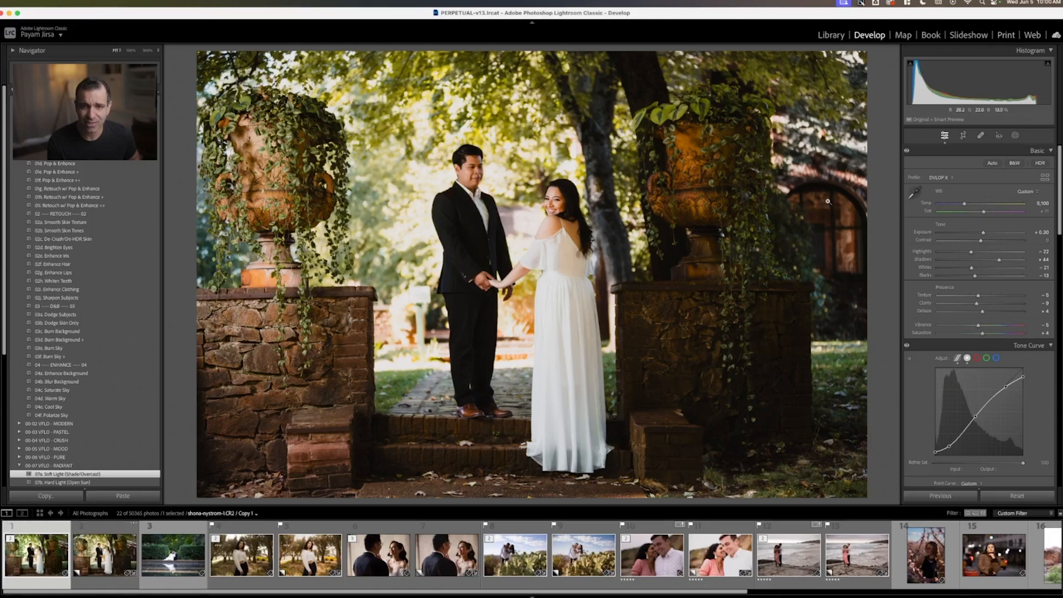
{"action": "key", "text": "Right"}
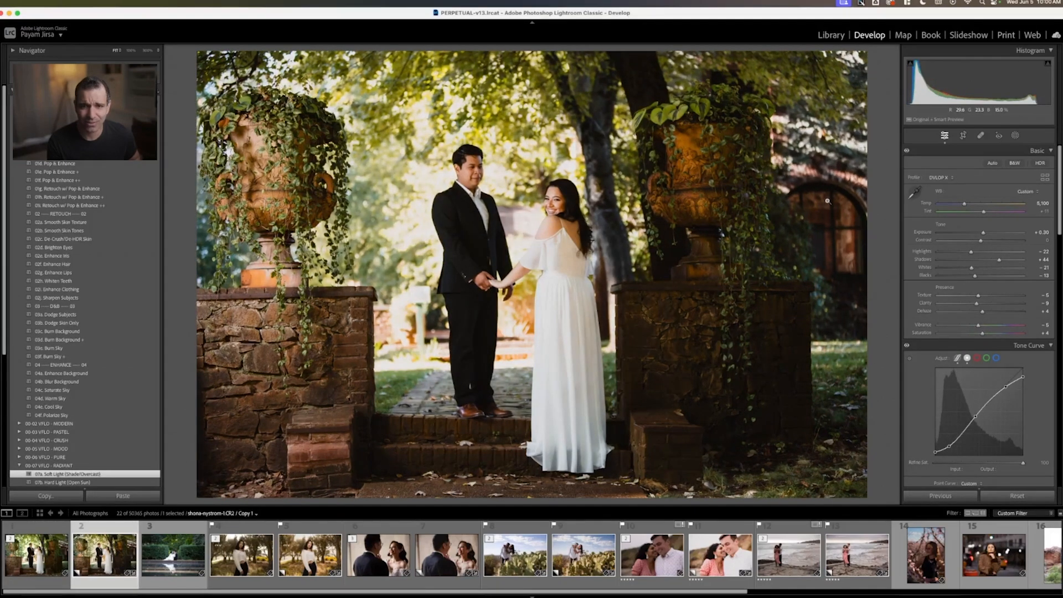
Try the 07c HDR Natural (Environmental) preset on the garden steps copy and undo it
{"action": "scroll", "coordinate": [83, 382], "scroll_direction": "down", "scroll_amount": 5}
{"action": "left_click", "coordinate": [76, 355]}
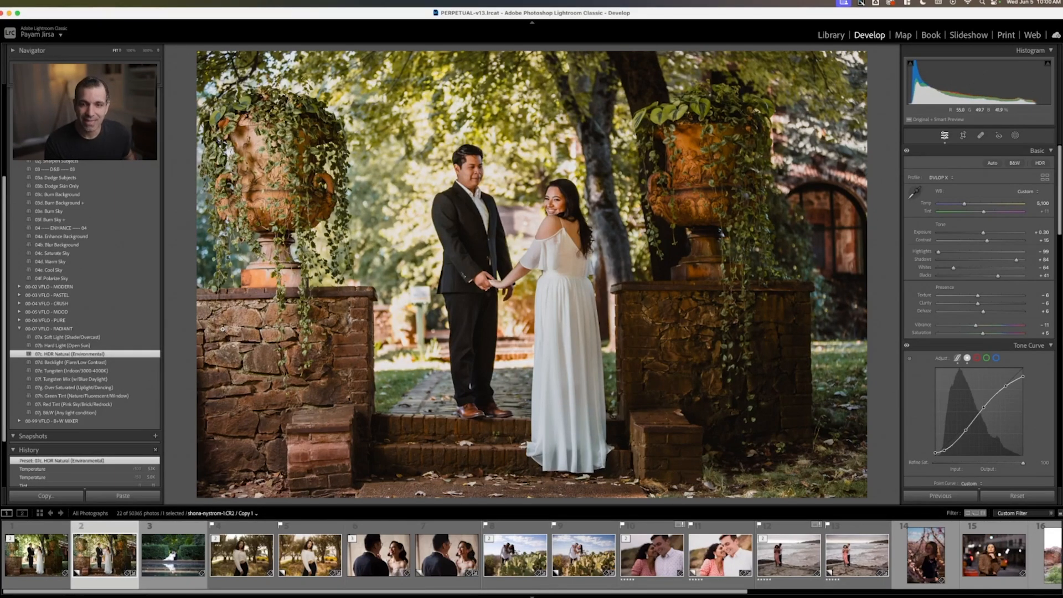
{"action": "key", "text": "super+z"}
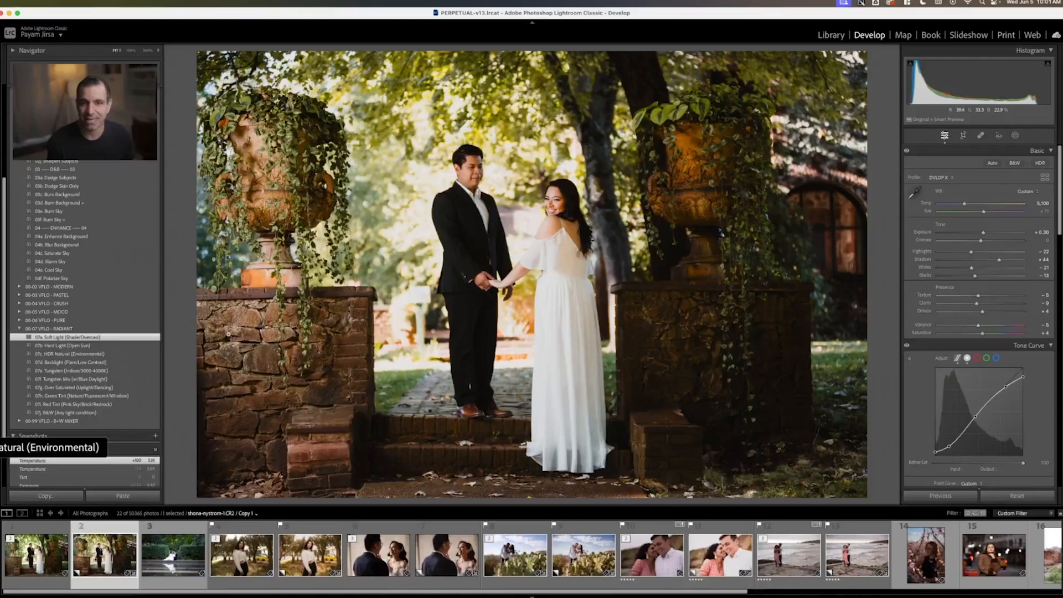
Compare the Soft Light, Hard Light and HDR Natural presets on the garden steps copy and apply 07b Hard Light (Open Sun)
{"action": "left_click", "coordinate": [100, 347]}
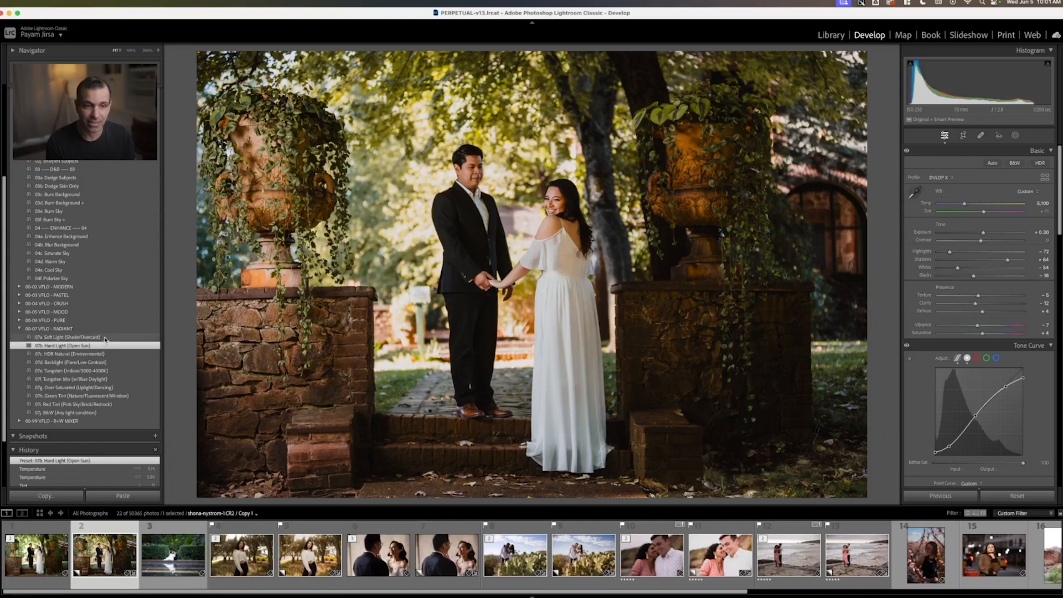
{"action": "left_click", "coordinate": [102, 337]}
{"action": "left_click", "coordinate": [100, 346]}
{"action": "left_click", "coordinate": [99, 353]}
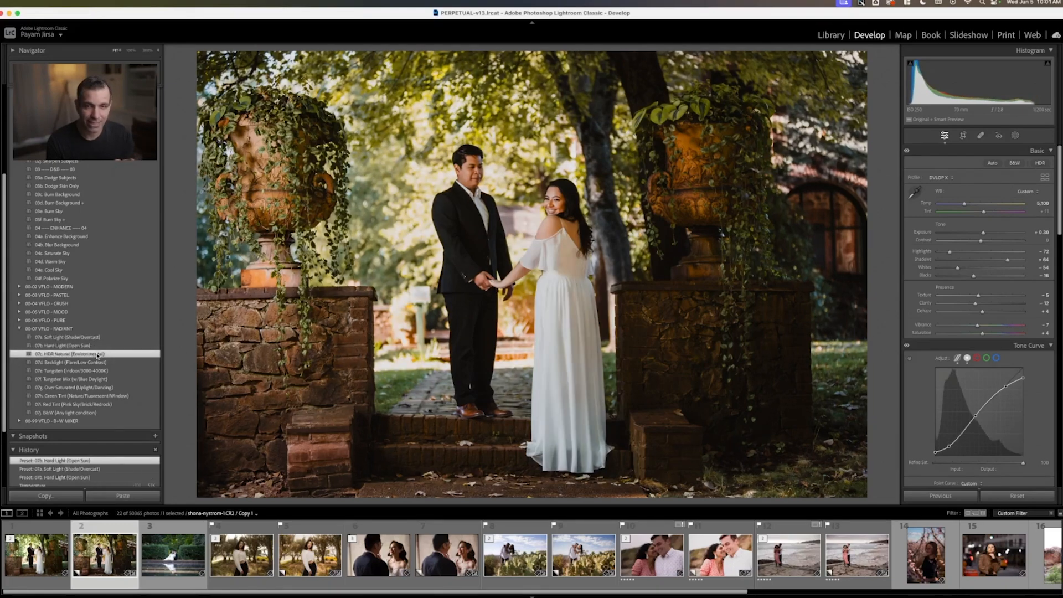
{"action": "left_click", "coordinate": [100, 346]}
{"action": "left_click", "coordinate": [101, 337]}
{"action": "left_click", "coordinate": [100, 345]}
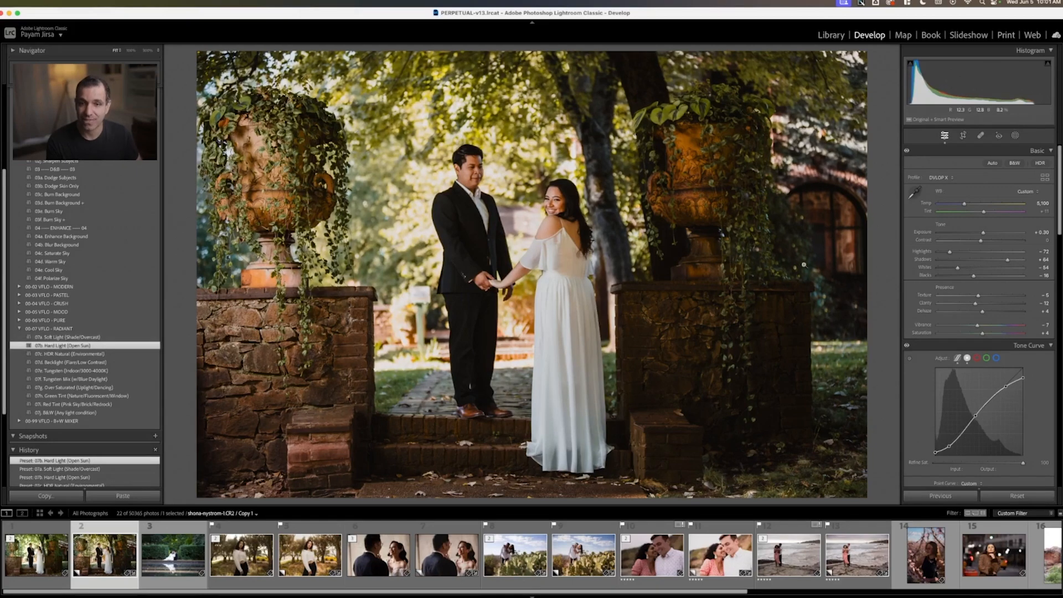
Set the exposure of the garden steps copy to +0.60
{"action": "key", "text": "Up"}
{"action": "key", "text": "Up"}
{"action": "key", "text": "Up"}
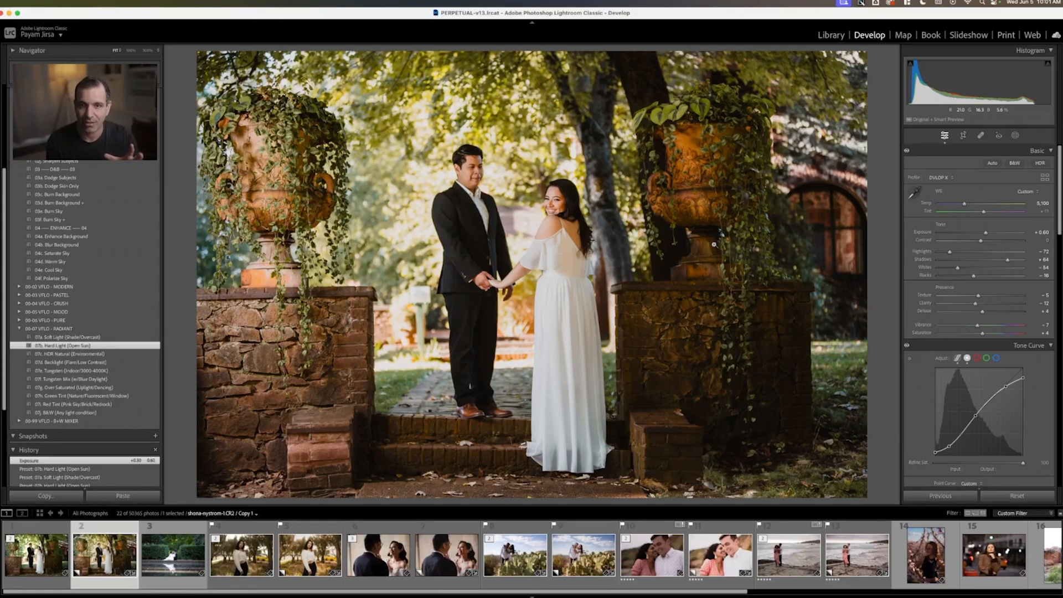
Create a virtual copy of the couple by the reflecting pool, recheck the garden steps copy, and return to the new copy
{"action": "left_click", "coordinate": [182, 548]}
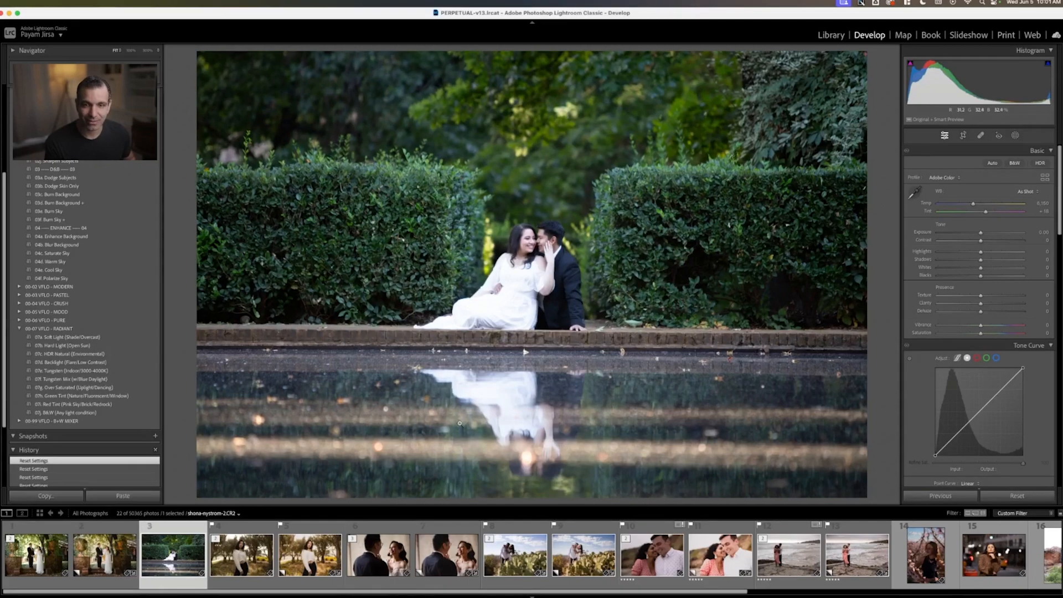
{"action": "key", "text": "super+apostrophe"}
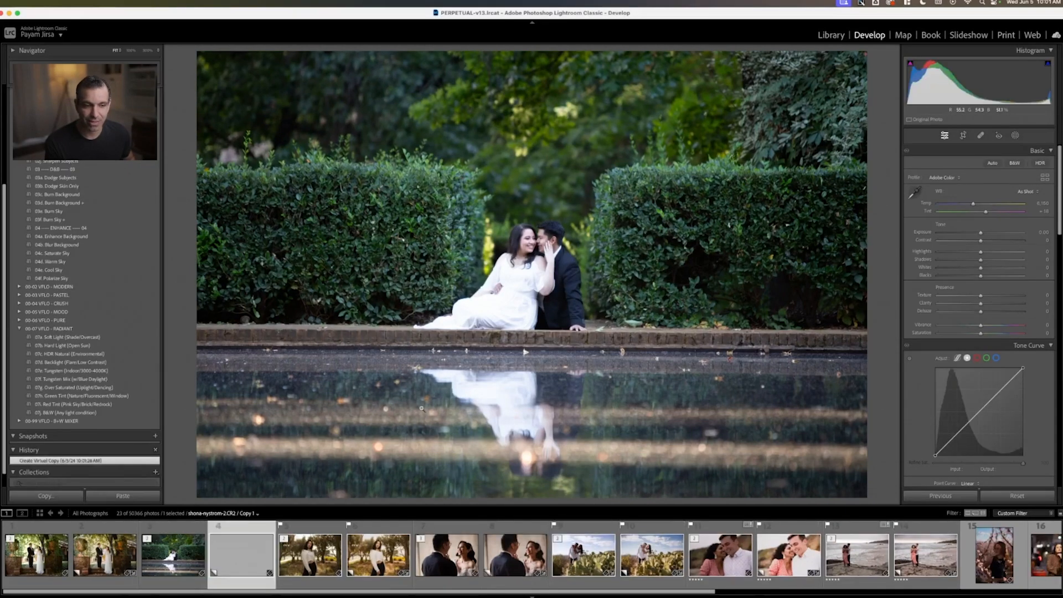
{"action": "left_click", "coordinate": [121, 539]}
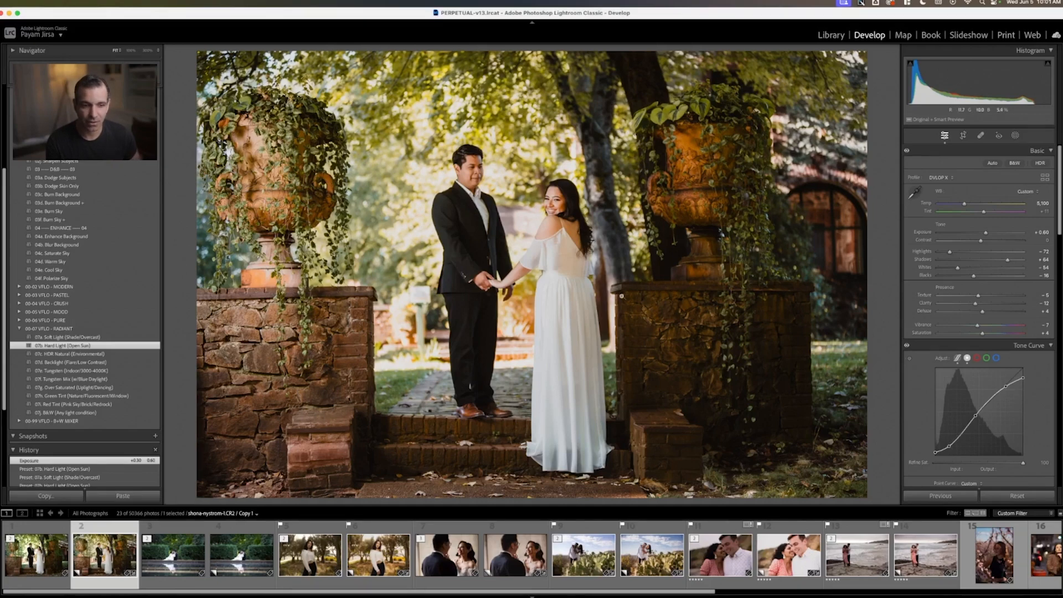
{"action": "left_click", "coordinate": [256, 552]}
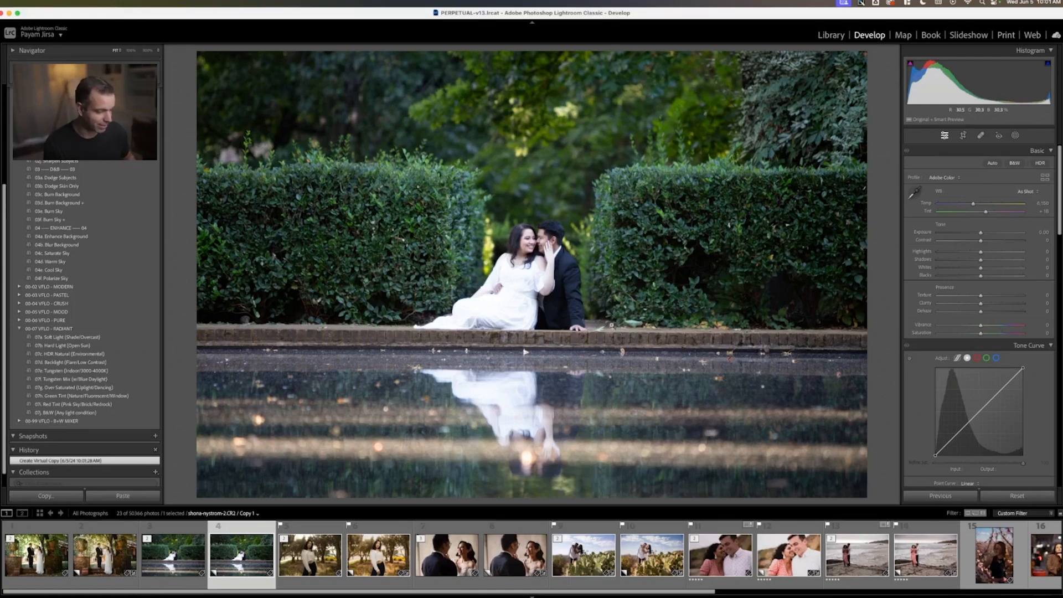
Straighten the reflecting pool copy slightly with the crop tool so the pool's edge runs level
{"action": "key", "text": "r"}
{"action": "left_click_drag", "start_coordinate": [168, 257], "coordinate": [175, 265]}
{"action": "left_click_drag", "start_coordinate": [445, 238], "coordinate": [429, 241]}
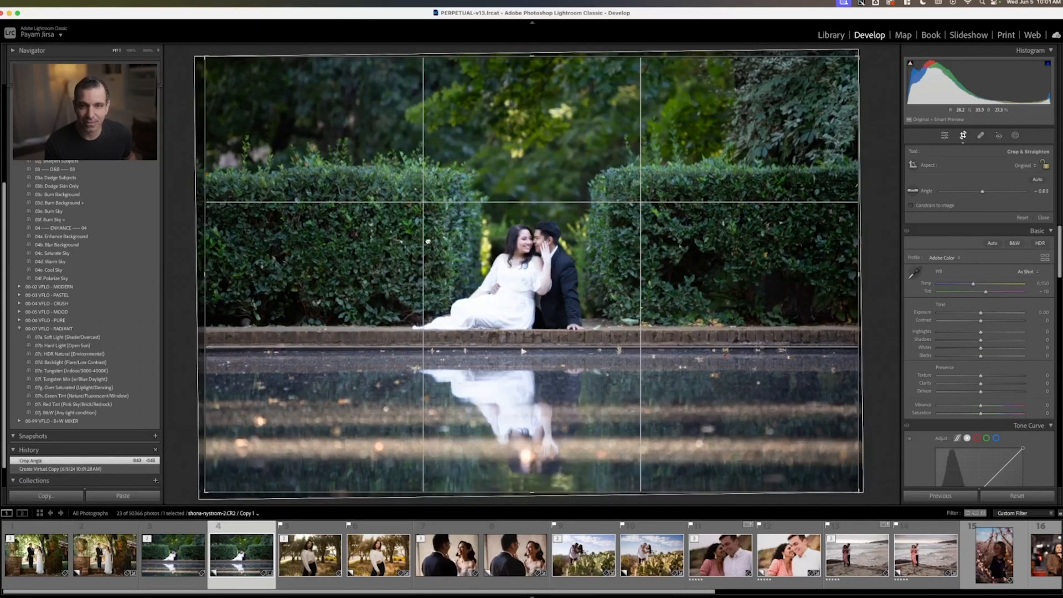
{"action": "key", "text": "r"}
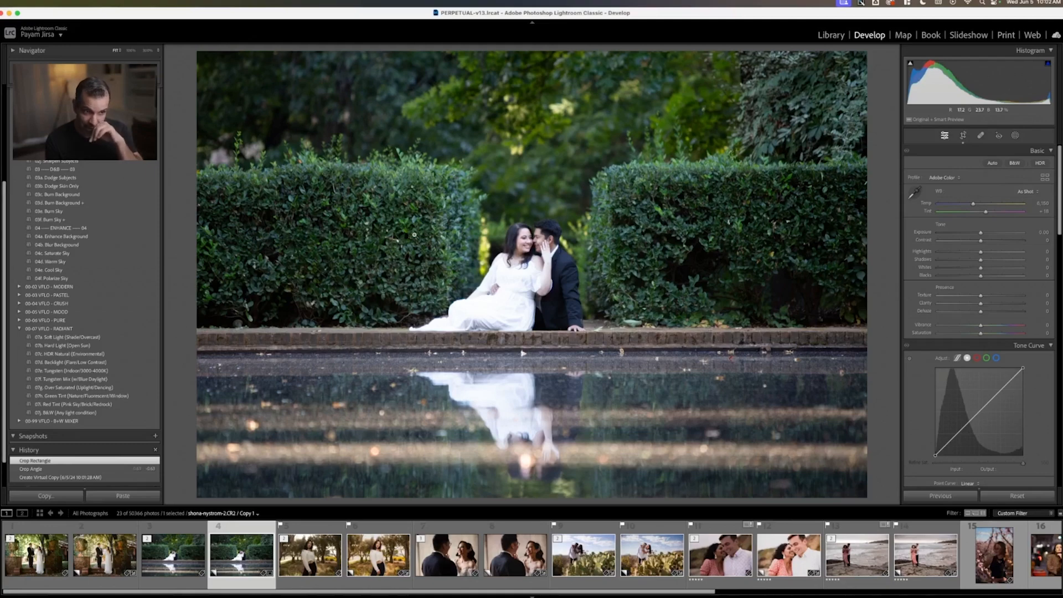
Apply the 07a Soft Light (Shade/Overcast) preset to the reflecting pool copy and warm its temperature to 7,750
{"action": "left_click", "coordinate": [123, 336]}
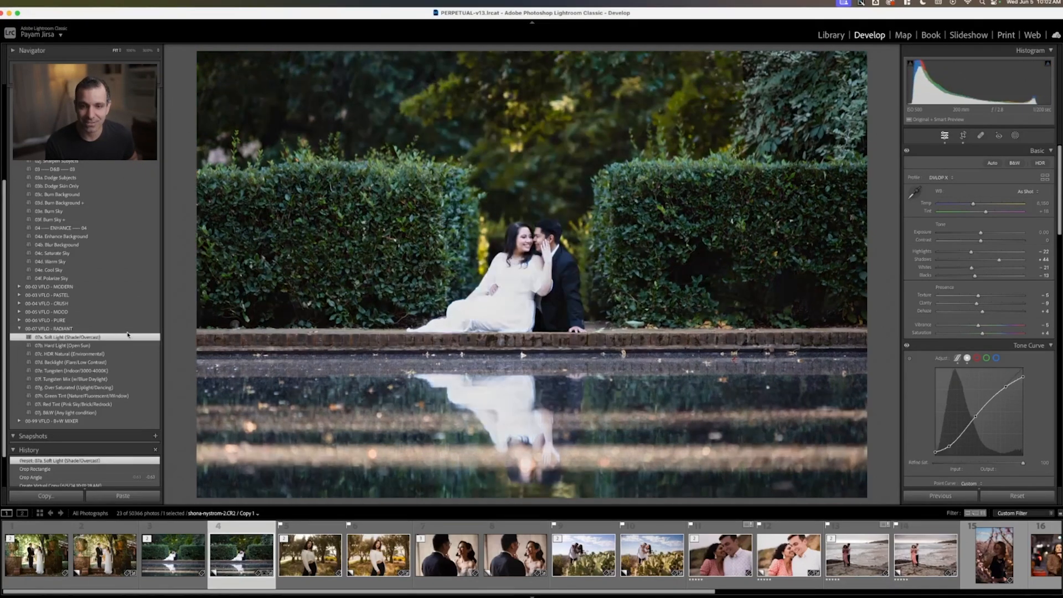
{"action": "key", "text": "shift+Up"}
{"action": "key", "text": "shift+Up"}
{"action": "key", "text": "shift+Up"}
{"action": "key", "text": "shift+Up"}
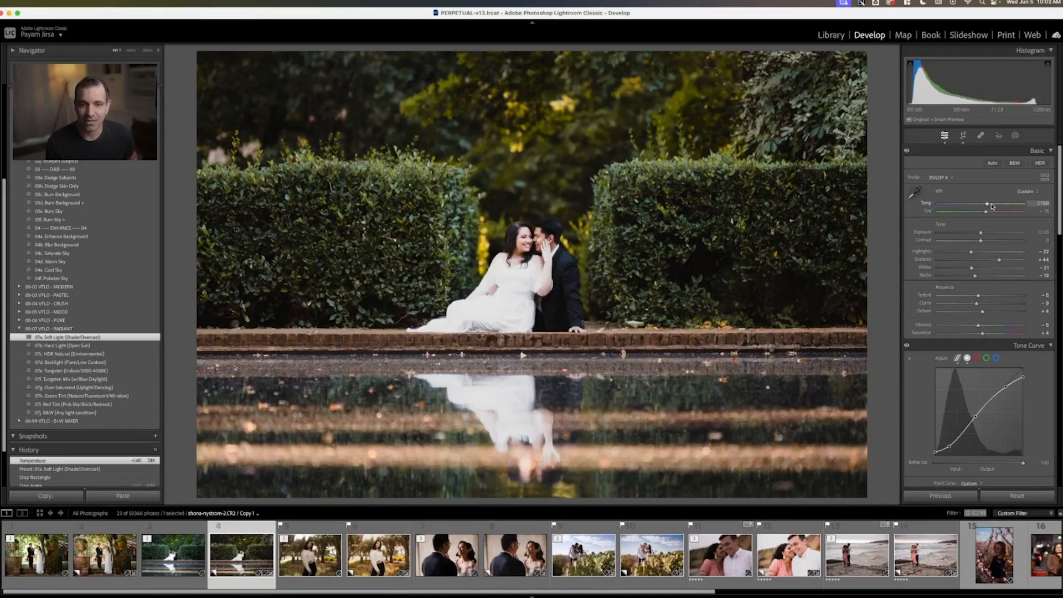
Set the reflecting pool copy's exposure to -0.20 and its blacks to +17
{"action": "key", "text": "Down"}
{"action": "key", "text": "Down"}
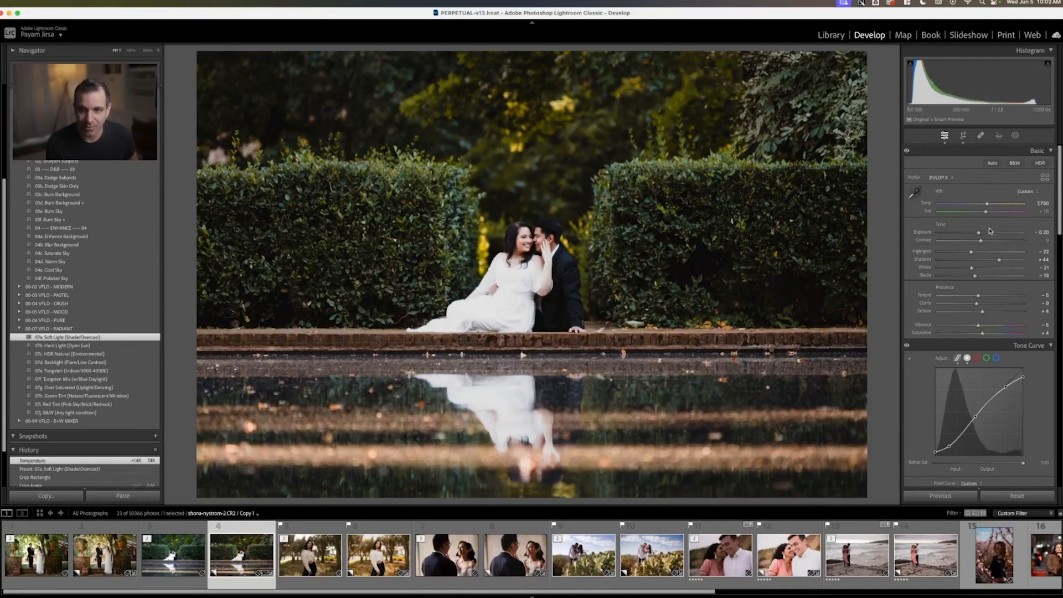
{"action": "key", "text": "shift+Up"}
{"action": "key", "text": "shift+Up"}
{"action": "key", "text": "shift+Up"}
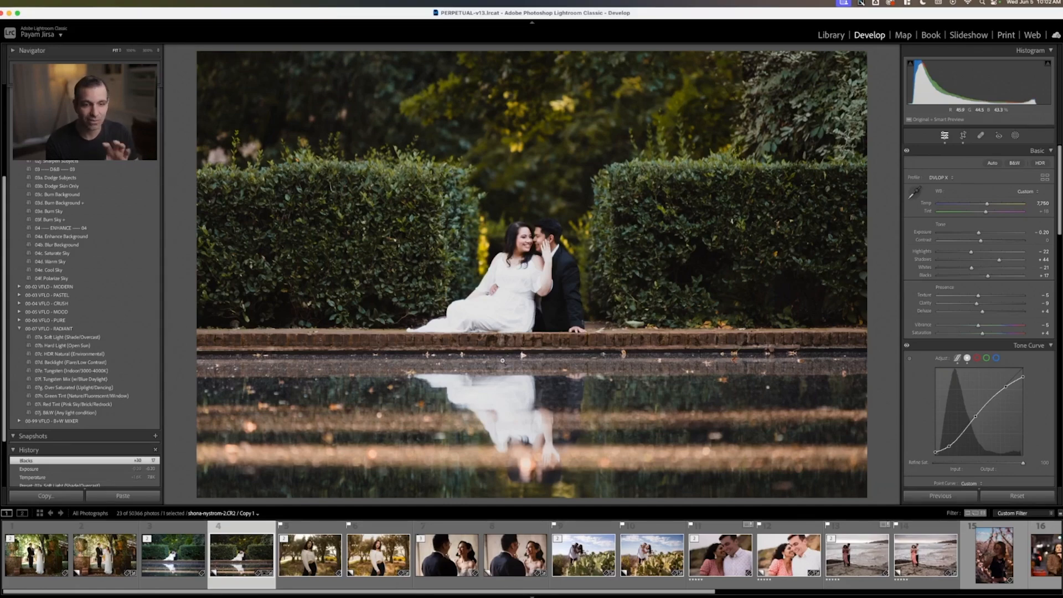
Open the virtual copy of the woman in the white sweater among the trees and compare it with its original
{"action": "key", "text": "Right"}
{"action": "key", "text": "Right"}
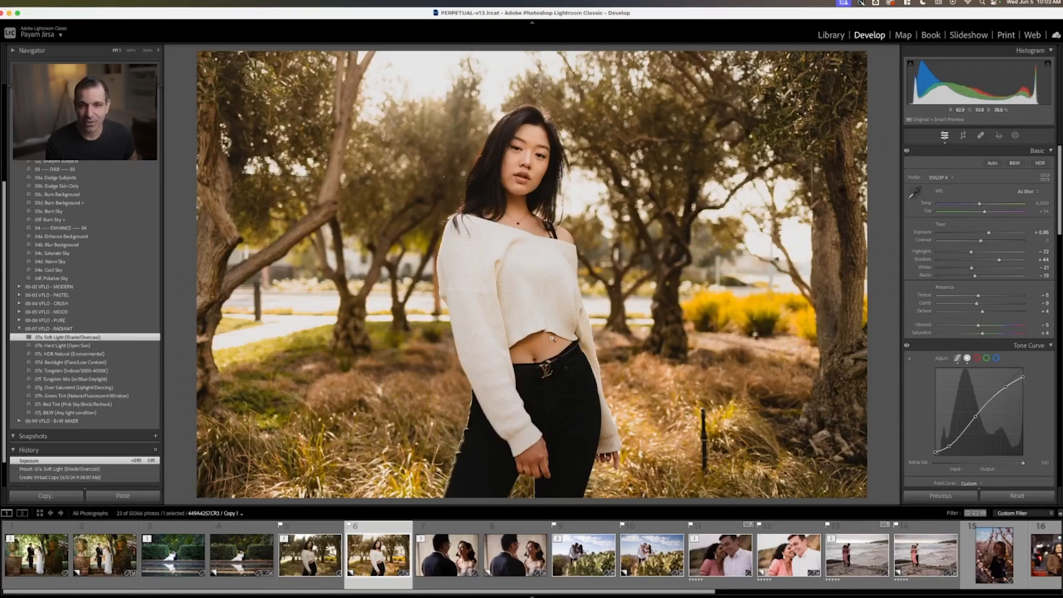
{"action": "key", "text": "Left"}
{"action": "key", "text": "Right"}
Fine-tune the white balance of the white sweater portrait to temperature 6,300 and tint +19
{"action": "key", "text": "shift+Down"}
{"action": "key", "text": "shift+Down"}
{"action": "key", "text": "shift+Down"}
{"action": "key", "text": "shift+Down"}
{"action": "key", "text": "shift+Down"}
{"action": "key", "text": "shift+Down"}
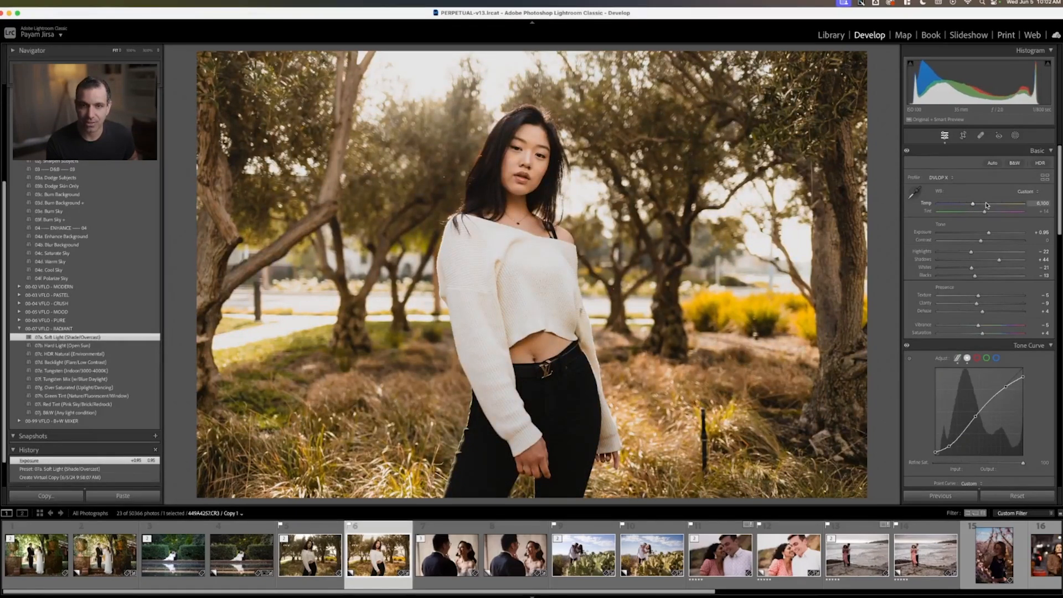
{"action": "key", "text": "shift+Up"}
{"action": "key", "text": "shift+Up"}
{"action": "key", "text": "shift+Up"}
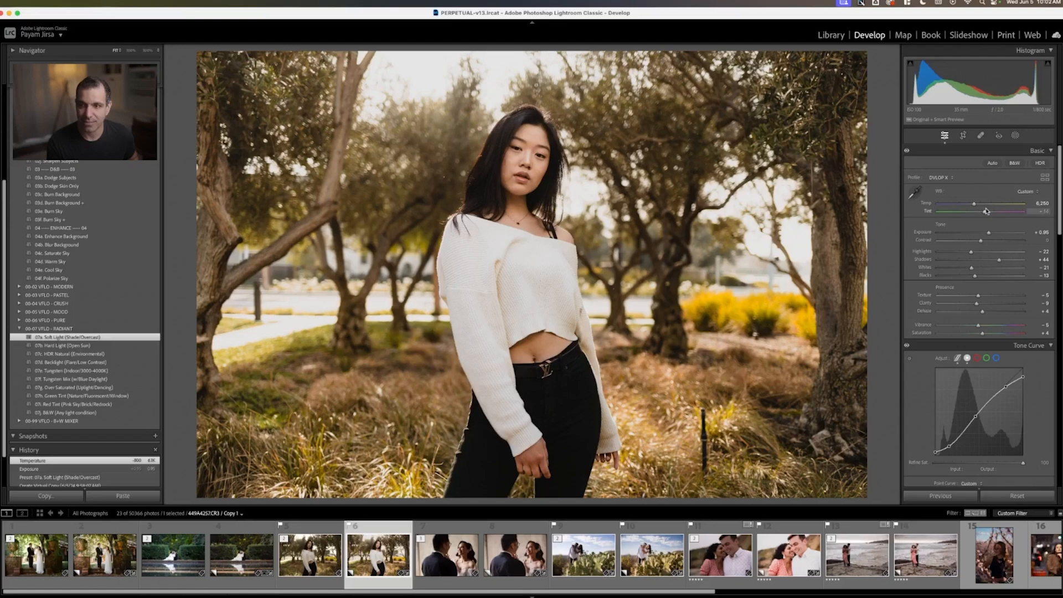
{"action": "key", "text": "shift+Up"}
{"action": "key", "text": "shift+Up"}
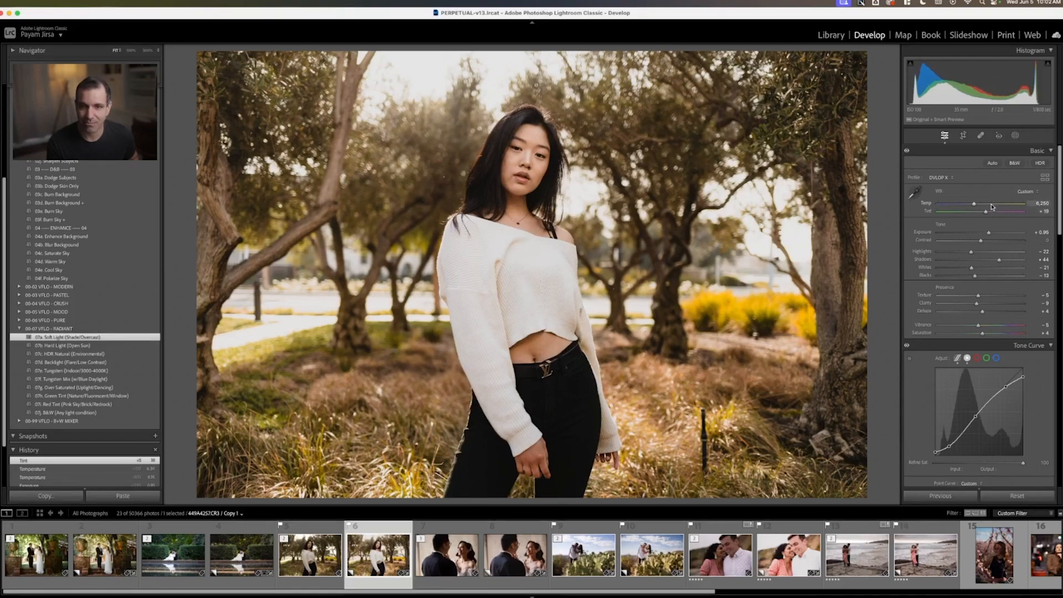
{"action": "key", "text": "shift+Up"}
{"action": "key", "text": "Up"}
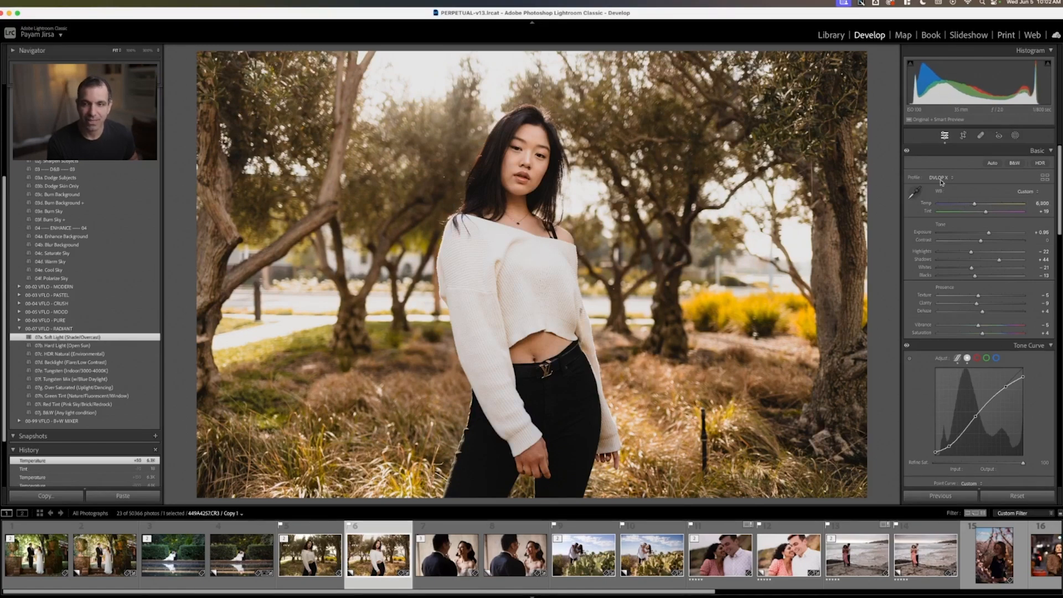
Remove the thin dark post from the grass beside the woman and switch the repair to Heal mode
{"action": "left_click", "coordinate": [981, 135]}
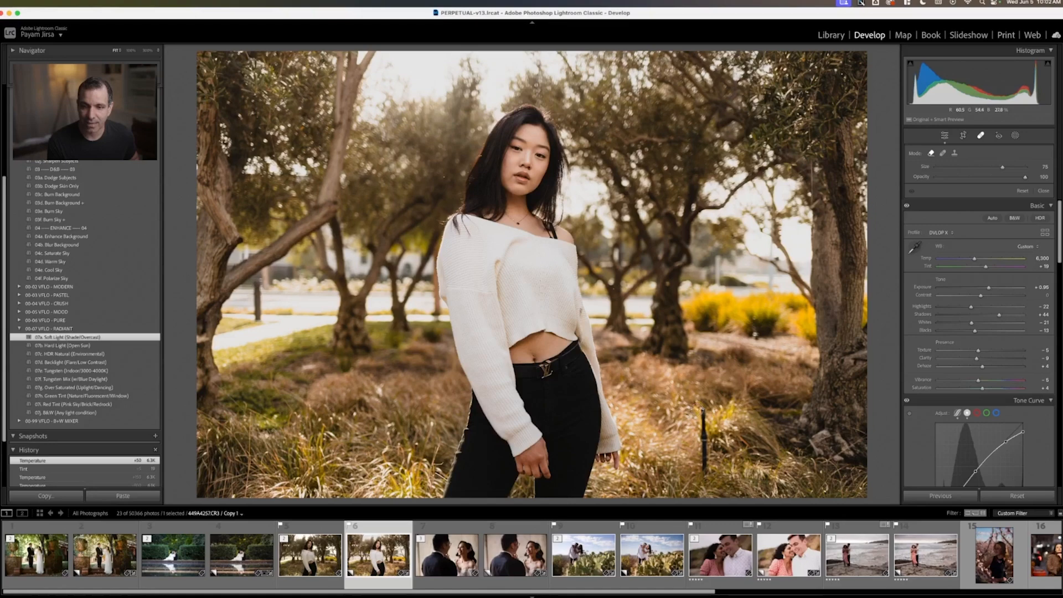
{"action": "left_click_drag", "start_coordinate": [704, 412], "coordinate": [705, 474]}
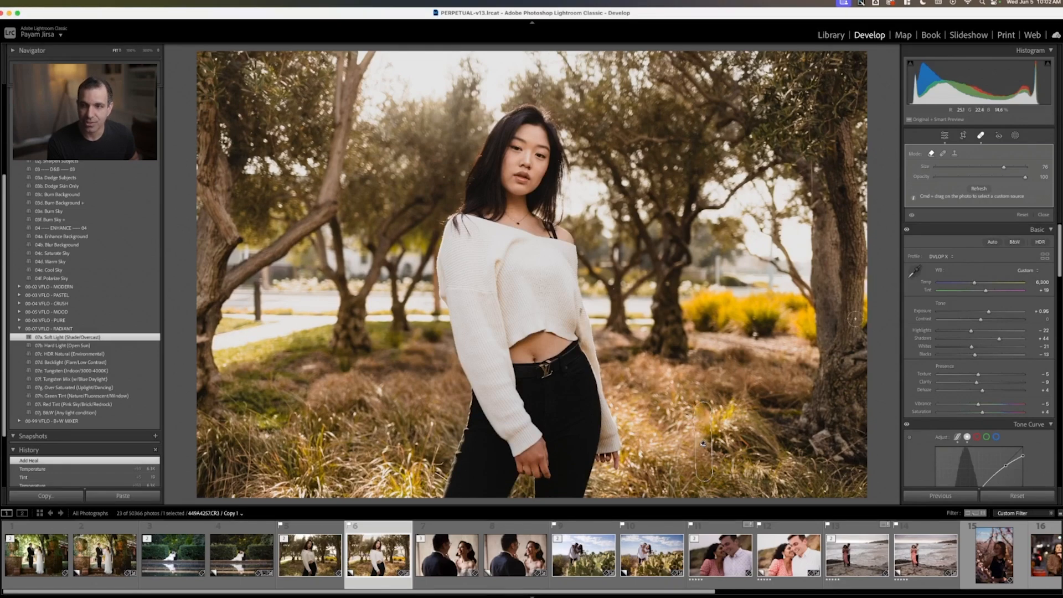
{"action": "left_click", "coordinate": [944, 154]}
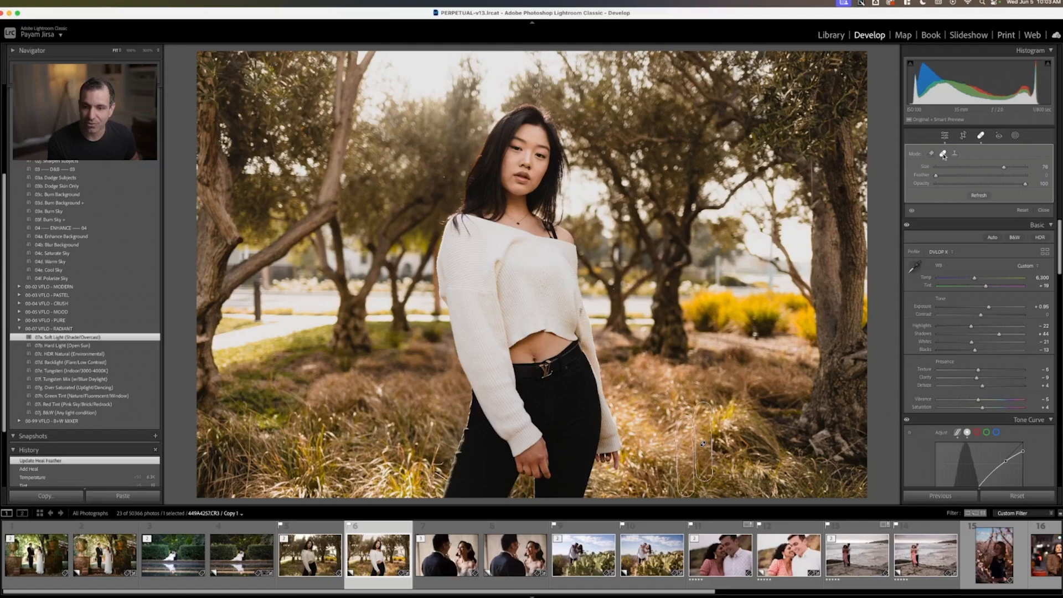
{"action": "left_click", "coordinate": [945, 135]}
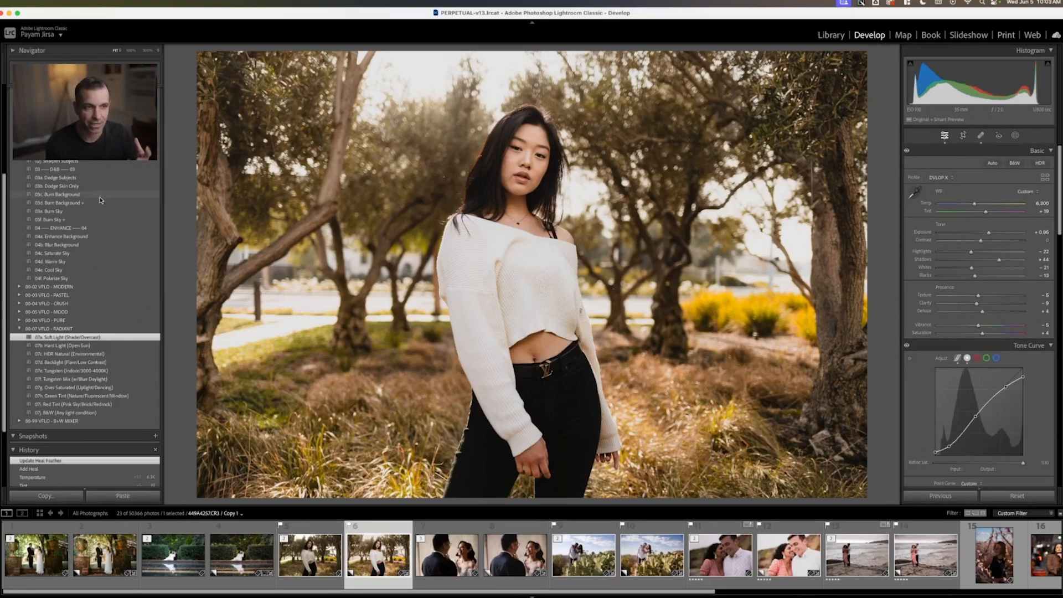
Try the 01h Retouch w/ Pop & Enhance + preset on the portrait and apply the milder 01g Retouch w/ Pop & Enhance instead
{"action": "scroll", "coordinate": [85, 322], "scroll_direction": "up", "scroll_amount": 5}
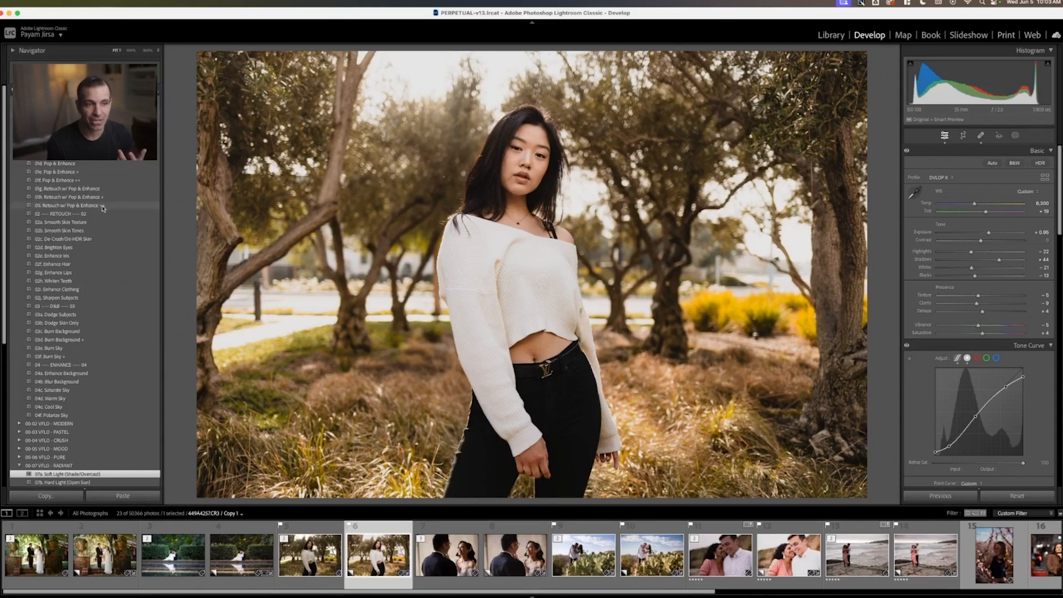
{"action": "left_click", "coordinate": [105, 200]}
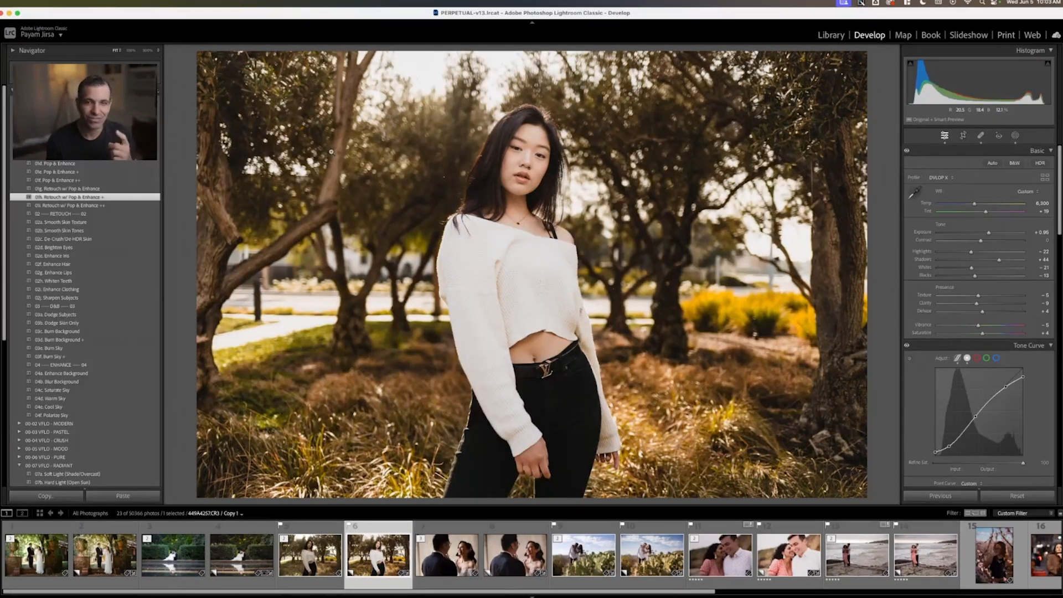
{"action": "left_click", "coordinate": [102, 188]}
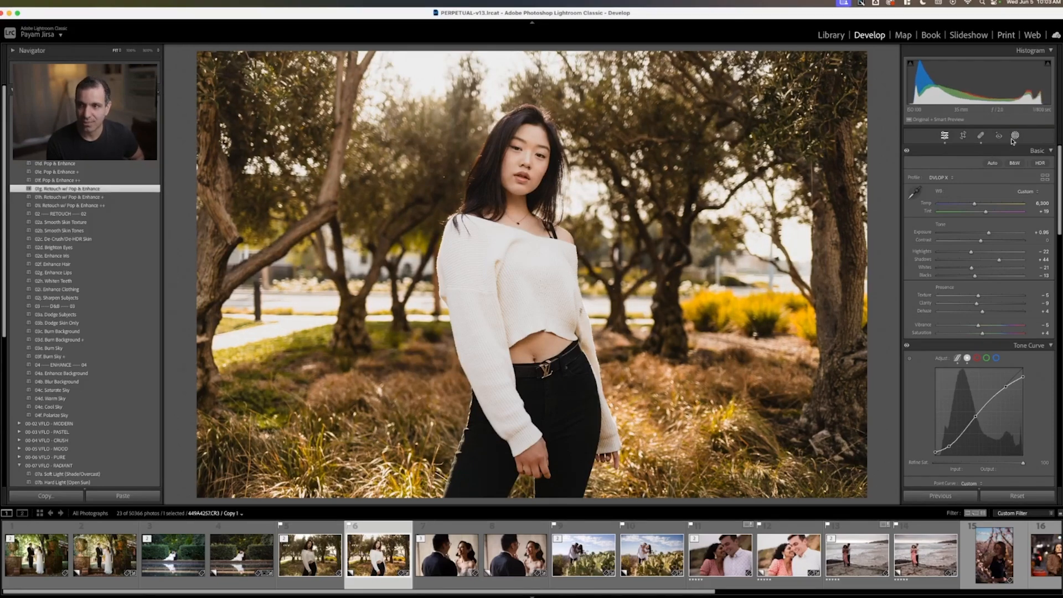
Review the masks added by the retouch preset, then set the healing tool to Remove mode with a smaller brush
{"action": "left_click", "coordinate": [1016, 135]}
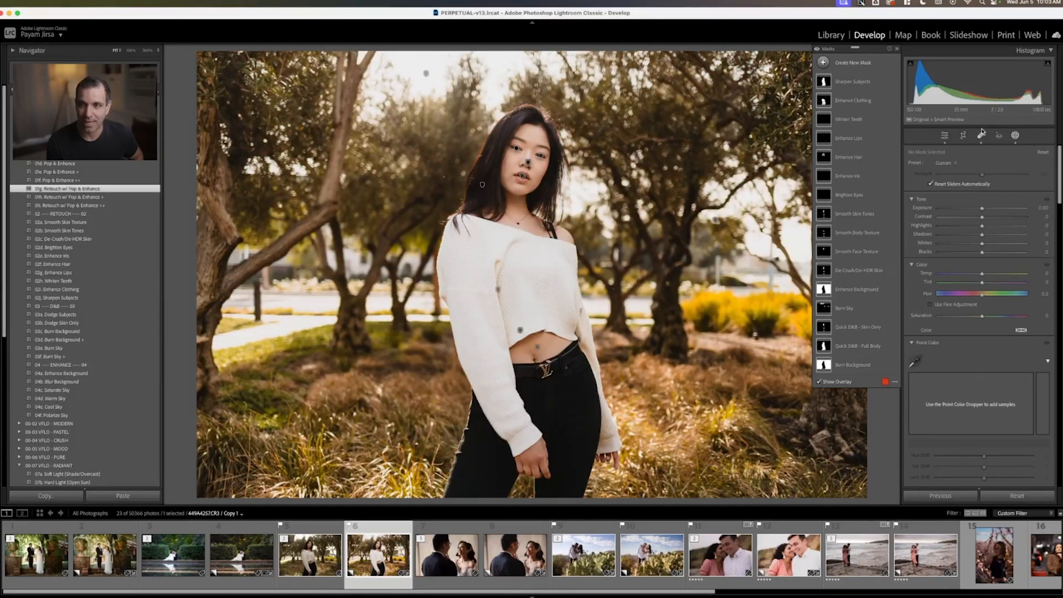
{"action": "left_click", "coordinate": [981, 135]}
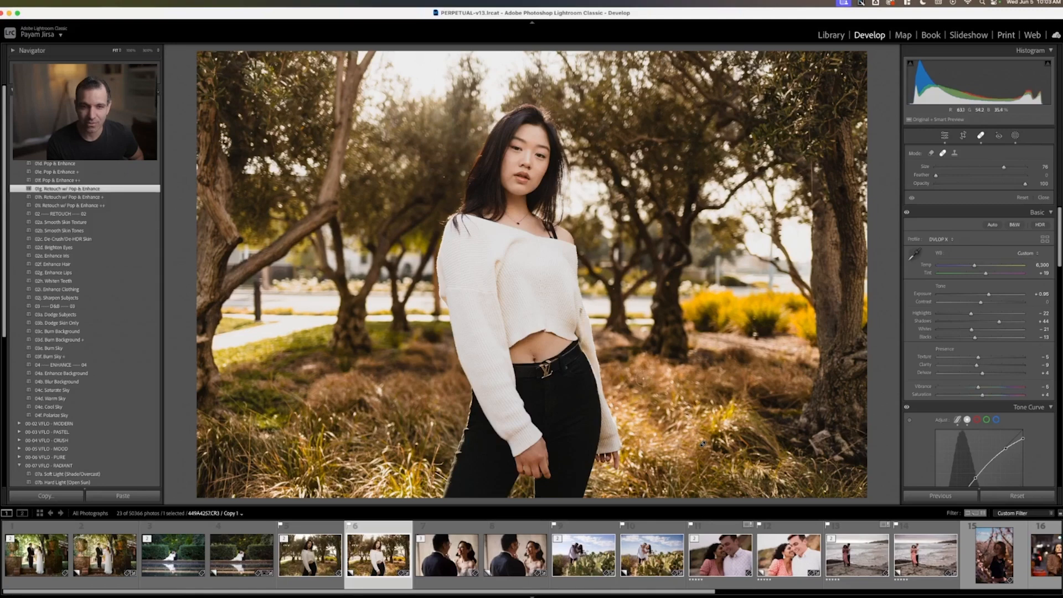
{"action": "scroll", "coordinate": [745, 331], "scroll_direction": "down", "scroll_amount": 2}
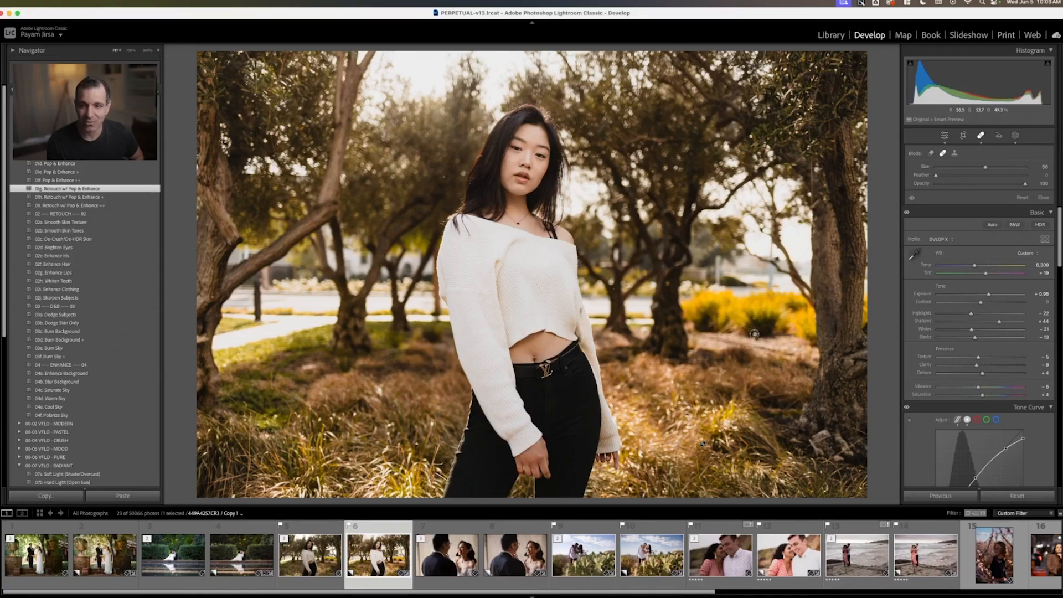
{"action": "left_click", "coordinate": [932, 153]}
{"action": "left_click", "coordinate": [982, 137]}
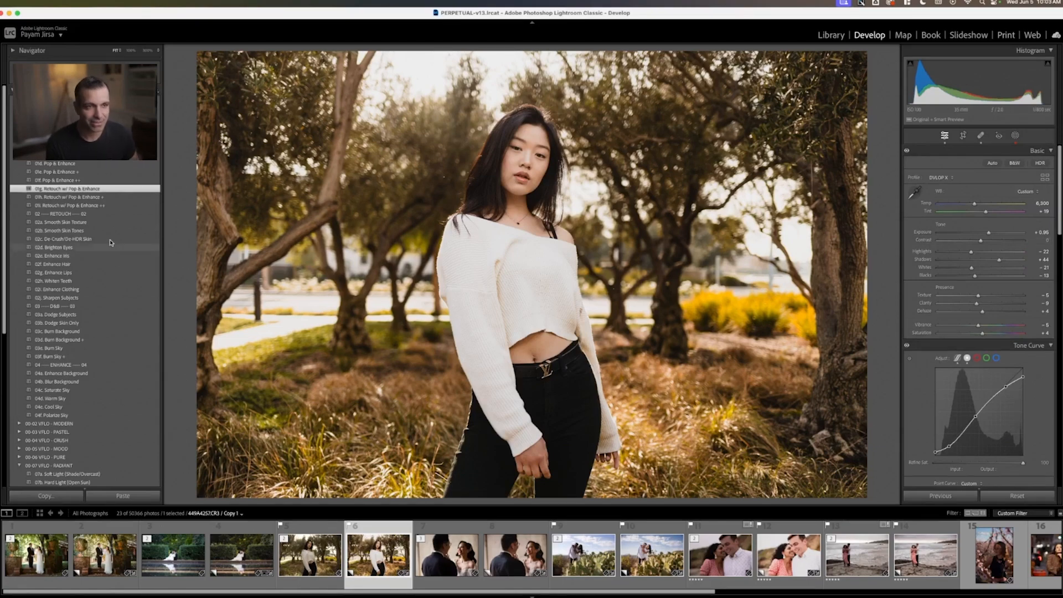
Apply the 02a Radial Burn Full preset to the white sweater portrait, fit its gradient around the woman, and raise Blacks to +9
{"action": "scroll", "coordinate": [62, 206], "scroll_direction": "up", "scroll_amount": 10}
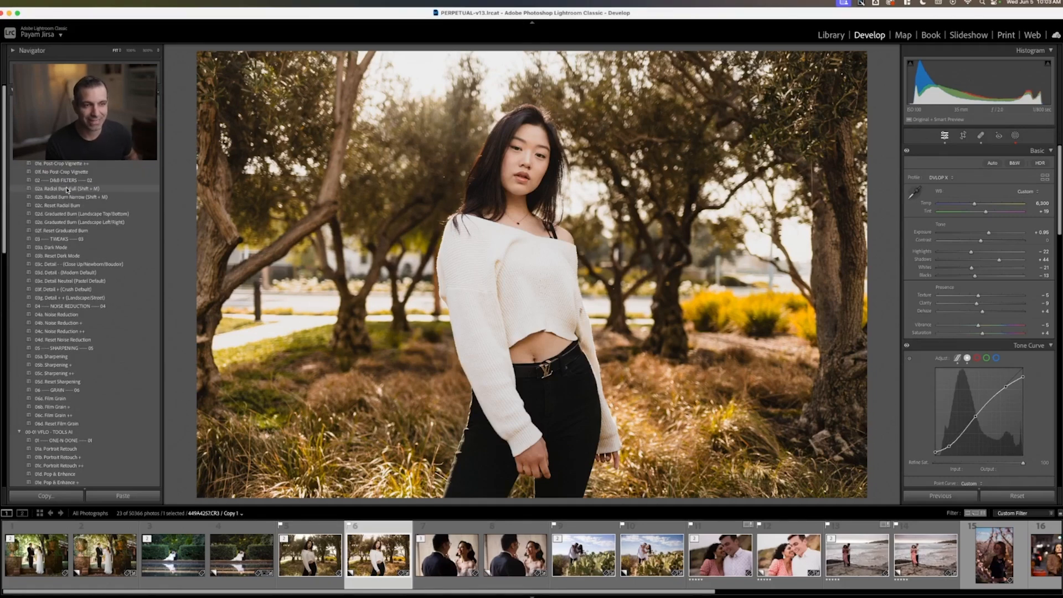
{"action": "left_click", "coordinate": [67, 190]}
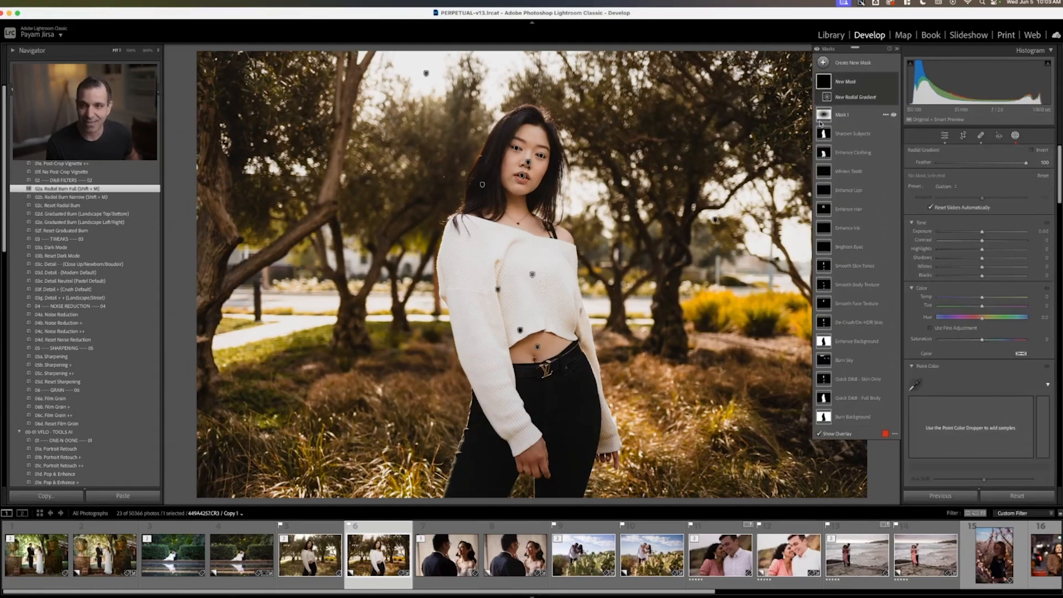
{"action": "left_click", "coordinate": [821, 122]}
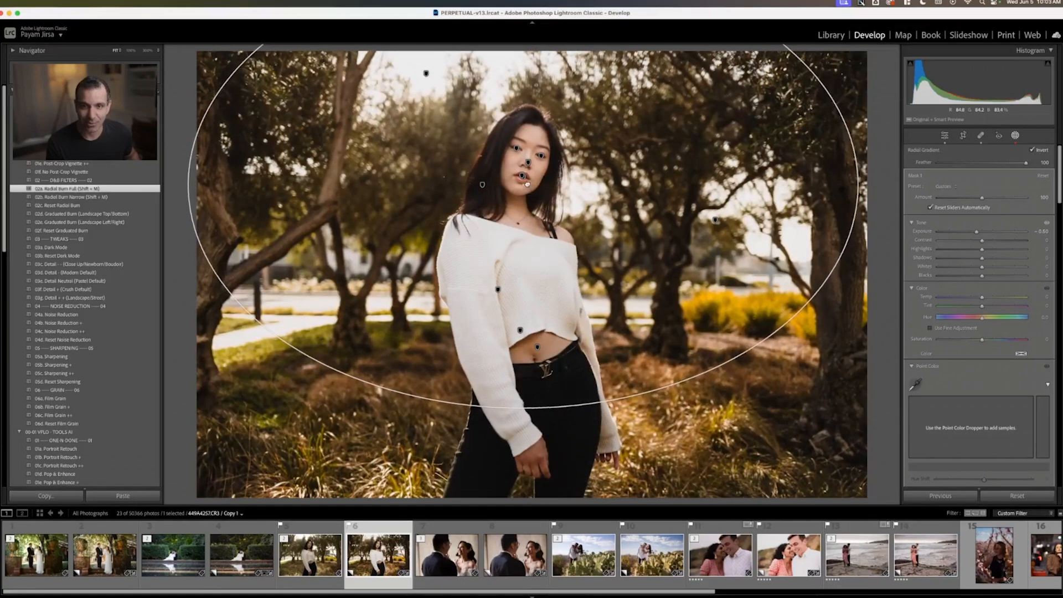
{"action": "left_click_drag", "start_coordinate": [185, 181], "coordinate": [605, 284]}
{"action": "left_click_drag", "start_coordinate": [745, 165], "coordinate": [771, 164]}
{"action": "left_click", "coordinate": [1017, 135]}
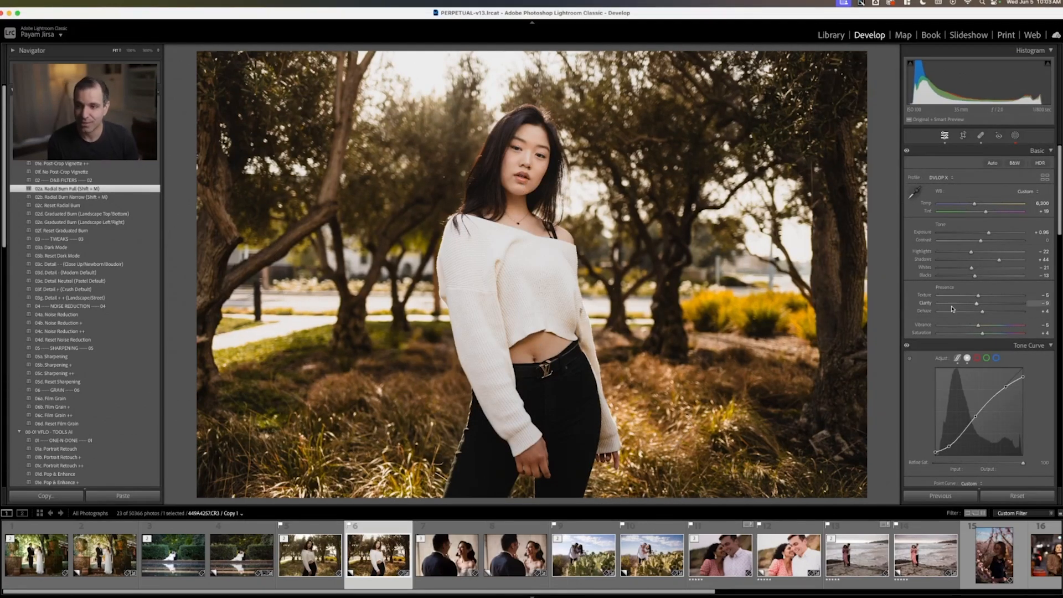
{"action": "left_click_drag", "start_coordinate": [980, 280], "coordinate": [987, 280]}
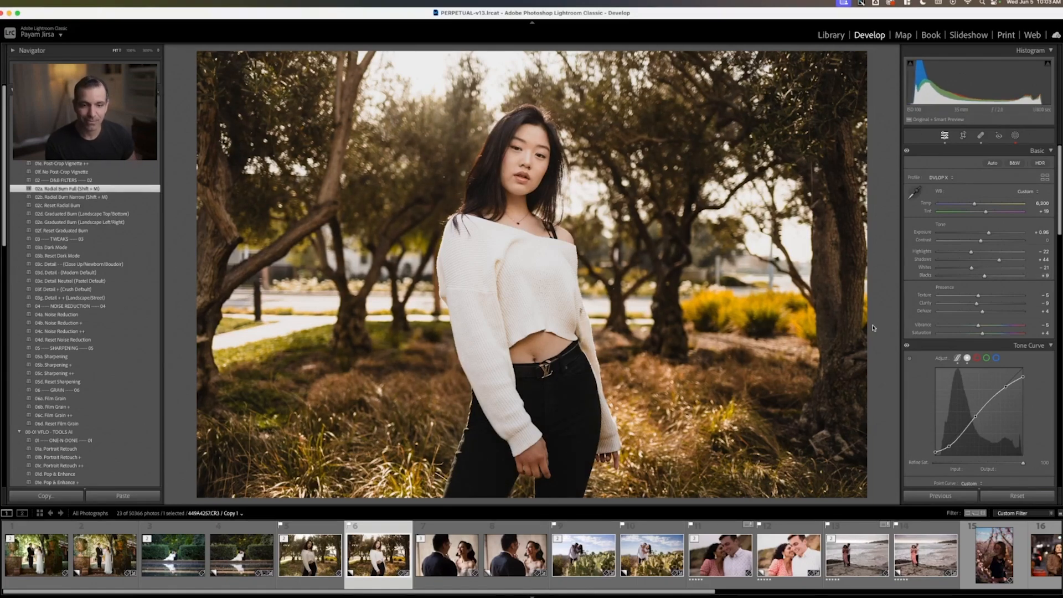
Create a virtual copy of the portrait among the pink blossoms and raise its exposure to +1.50
{"action": "left_click", "coordinate": [517, 552]}
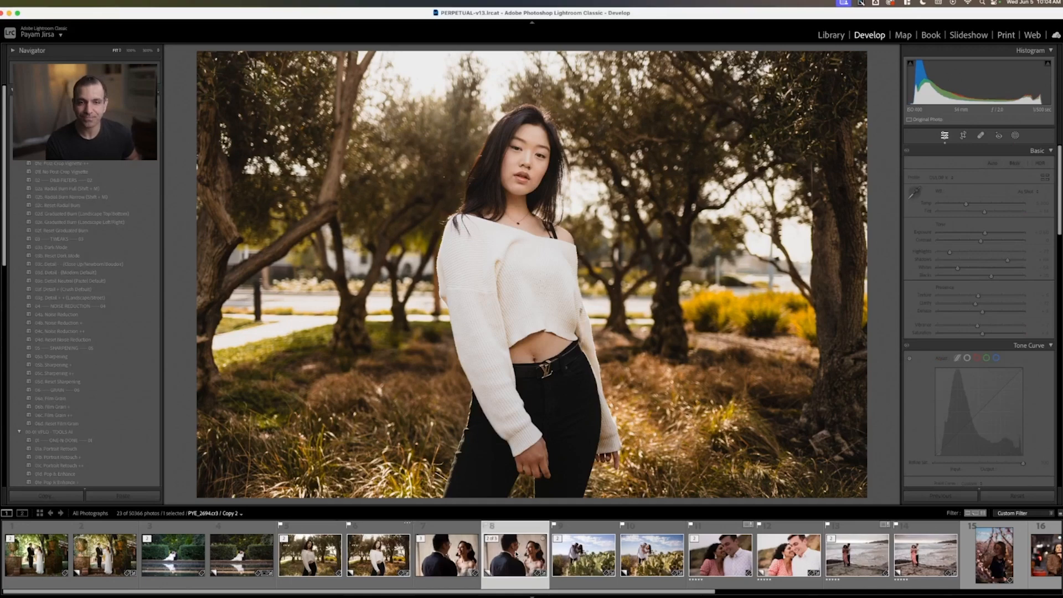
{"action": "key", "text": "Right"}
{"action": "key", "text": "Right"}
{"action": "key", "text": "Right"}
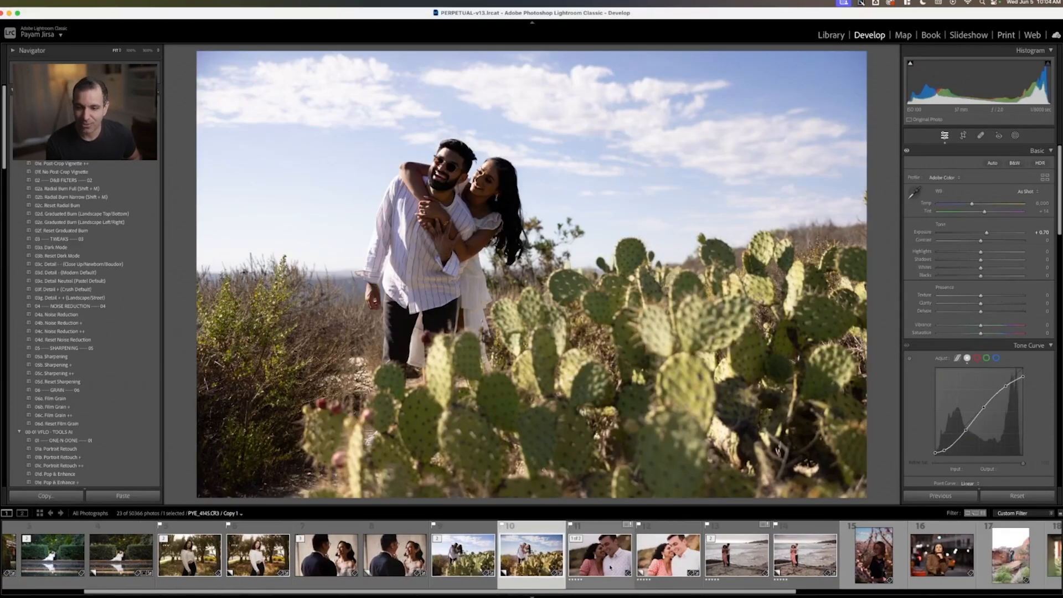
{"action": "key", "text": "Right"}
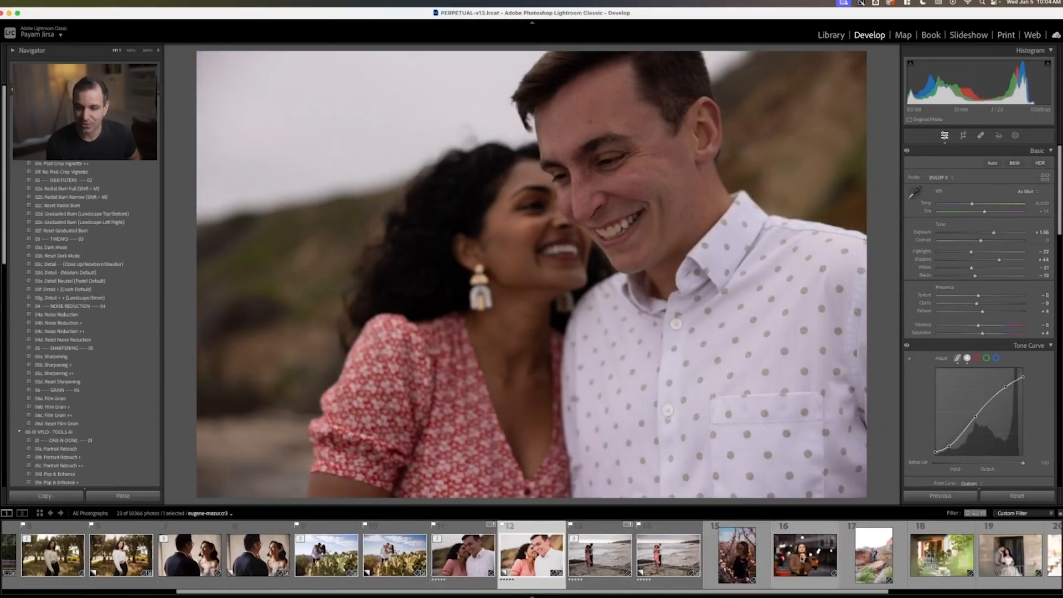
{"action": "left_click", "coordinate": [805, 565]}
{"action": "left_click", "coordinate": [737, 565]}
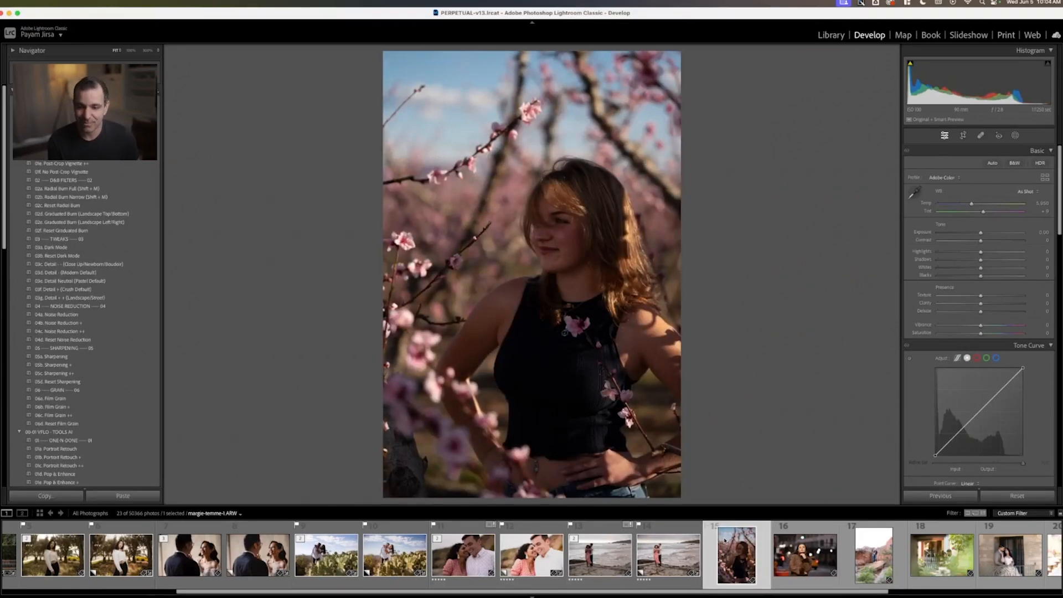
{"action": "key", "text": "super+apostrophe"}
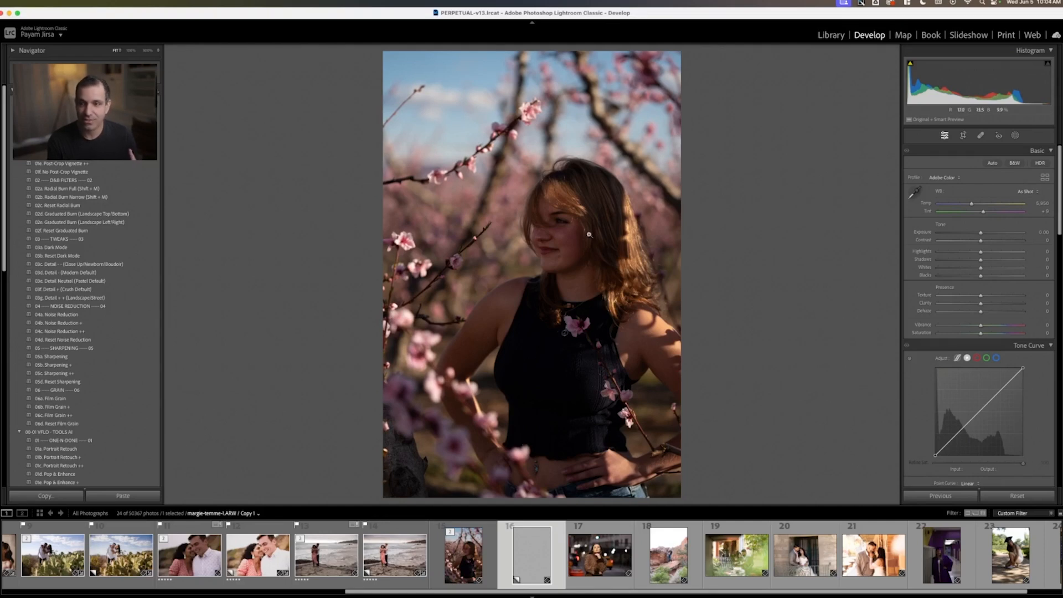
{"action": "left_click_drag", "start_coordinate": [982, 235], "coordinate": [992, 235]}
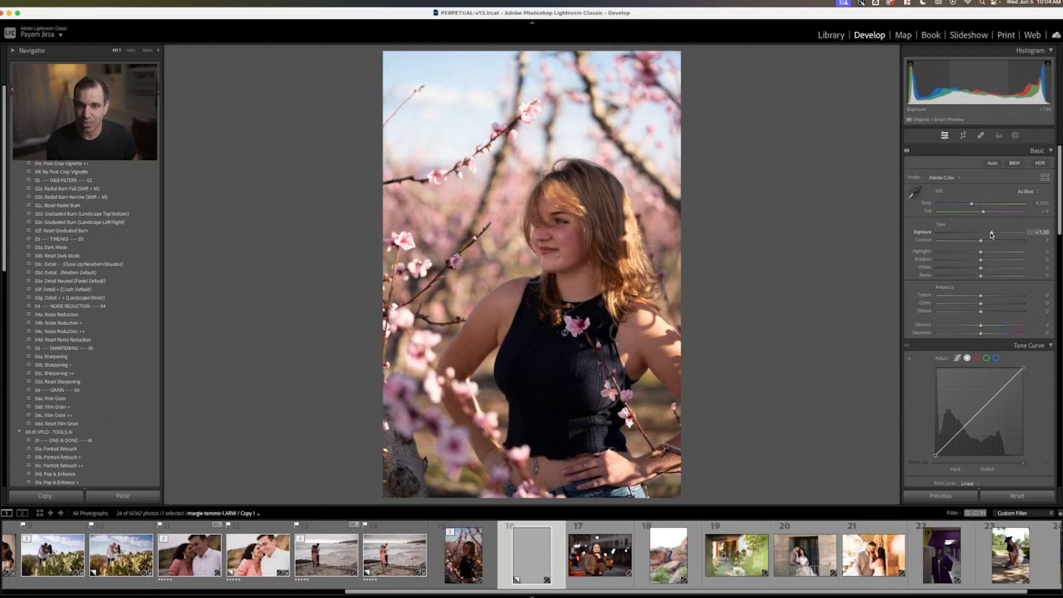
{"action": "left_click_drag", "start_coordinate": [992, 235], "coordinate": [994, 236]}
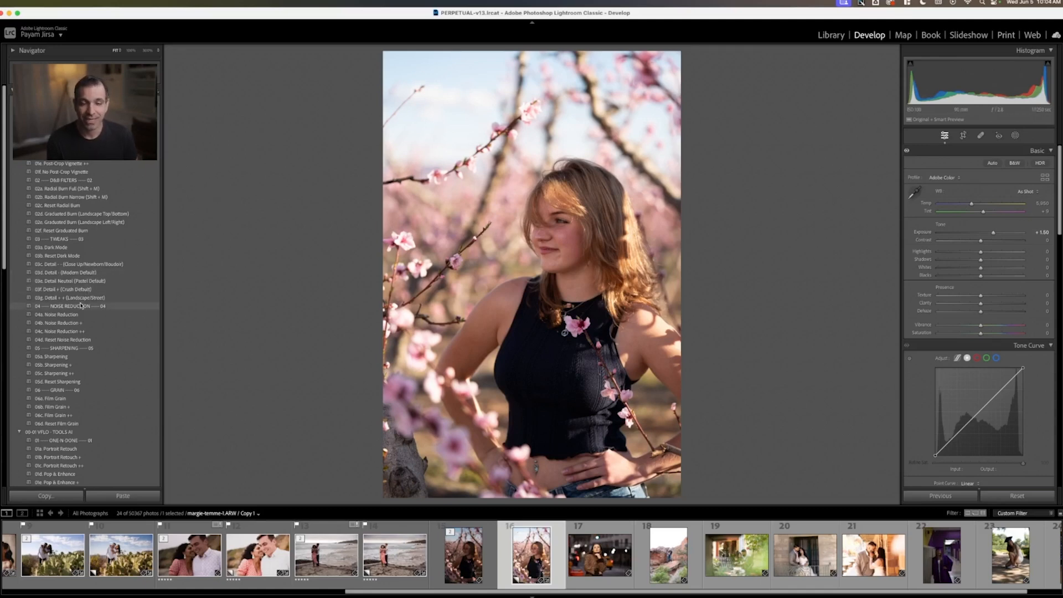
Try the Radiant Hard Light and HDR Natural presets on the blossom portrait and settle on 07a Soft Light (Shade/Overcast)
{"action": "scroll", "coordinate": [71, 340], "scroll_direction": "down", "scroll_amount": 5}
{"action": "scroll", "coordinate": [77, 332], "scroll_direction": "down", "scroll_amount": 10}
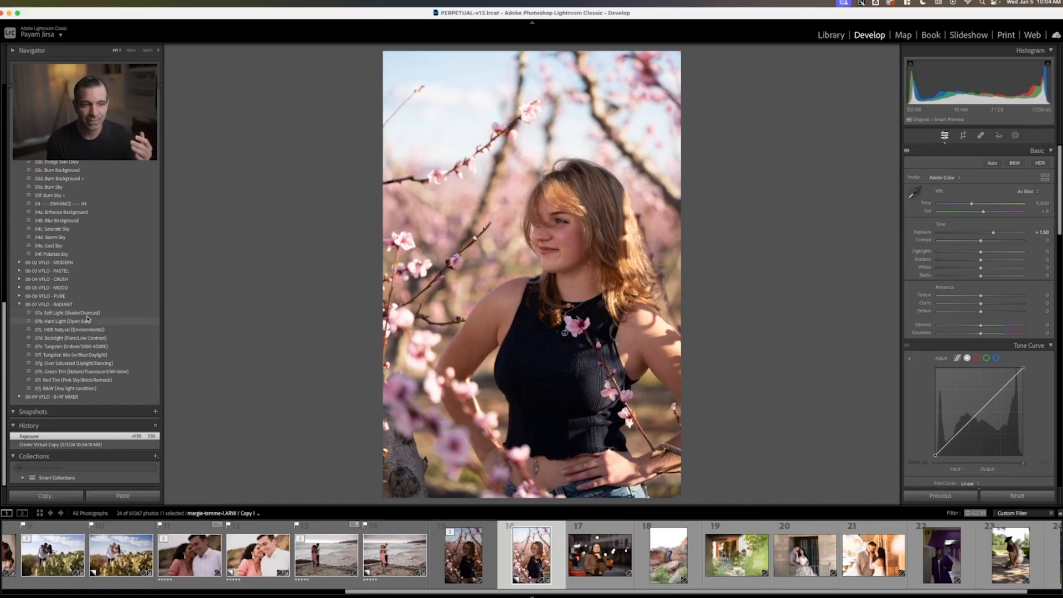
{"action": "left_click", "coordinate": [86, 313]}
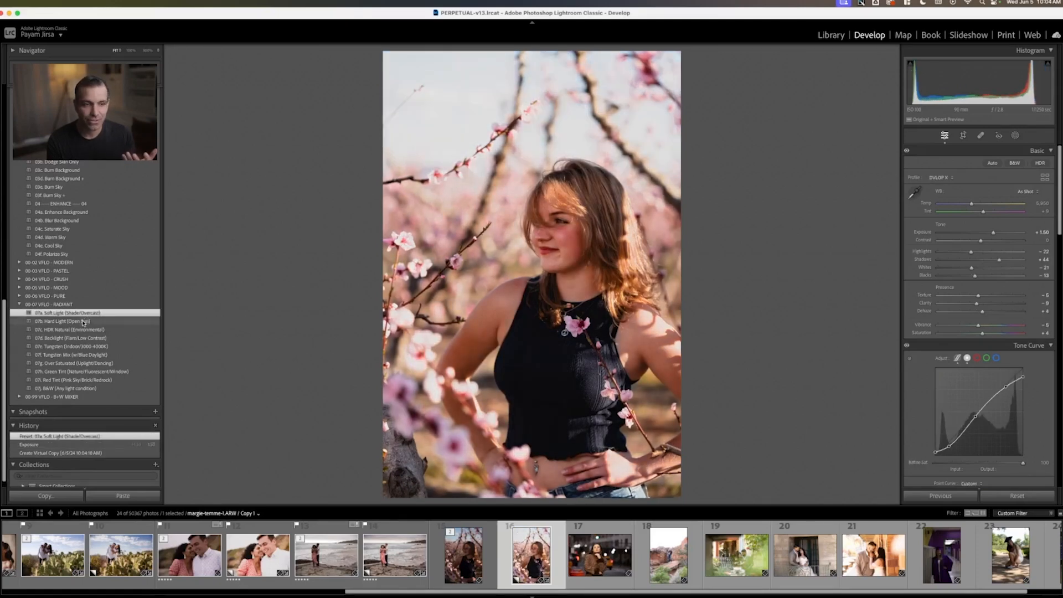
{"action": "left_click", "coordinate": [83, 322]}
{"action": "left_click", "coordinate": [82, 330]}
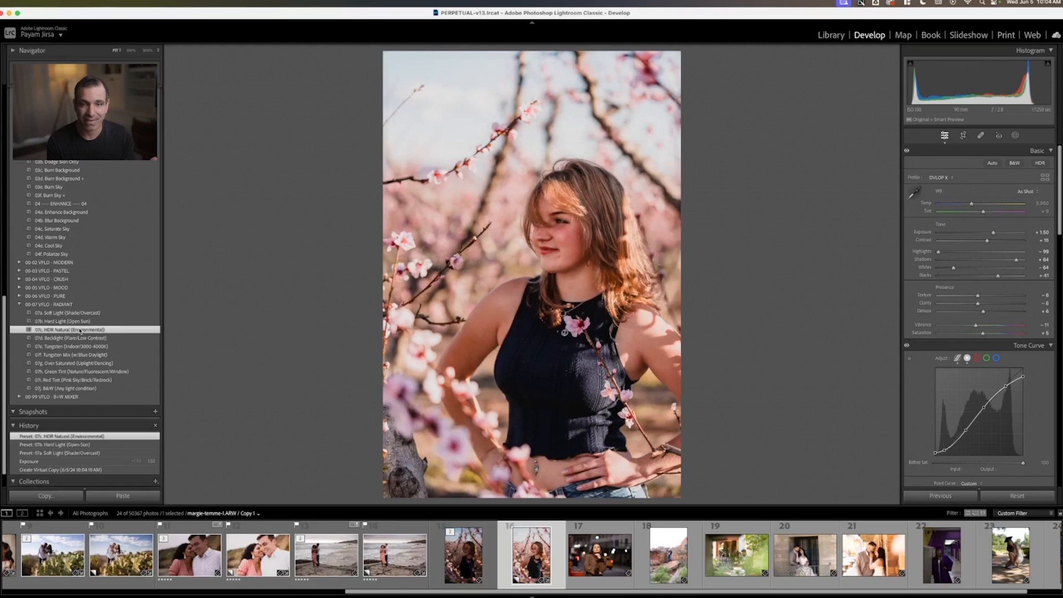
{"action": "left_click", "coordinate": [88, 314]}
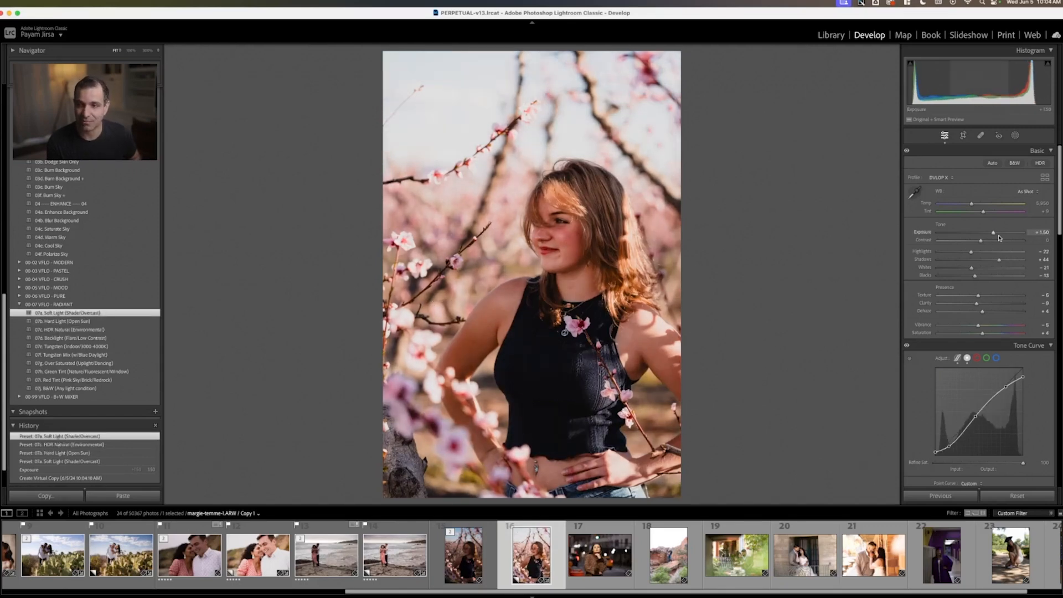
Raise the blossom portrait's exposure to +1.95 and adjust its white balance to temperature 5,850 and tint +4
{"action": "left_click_drag", "start_coordinate": [996, 235], "coordinate": [999, 235]}
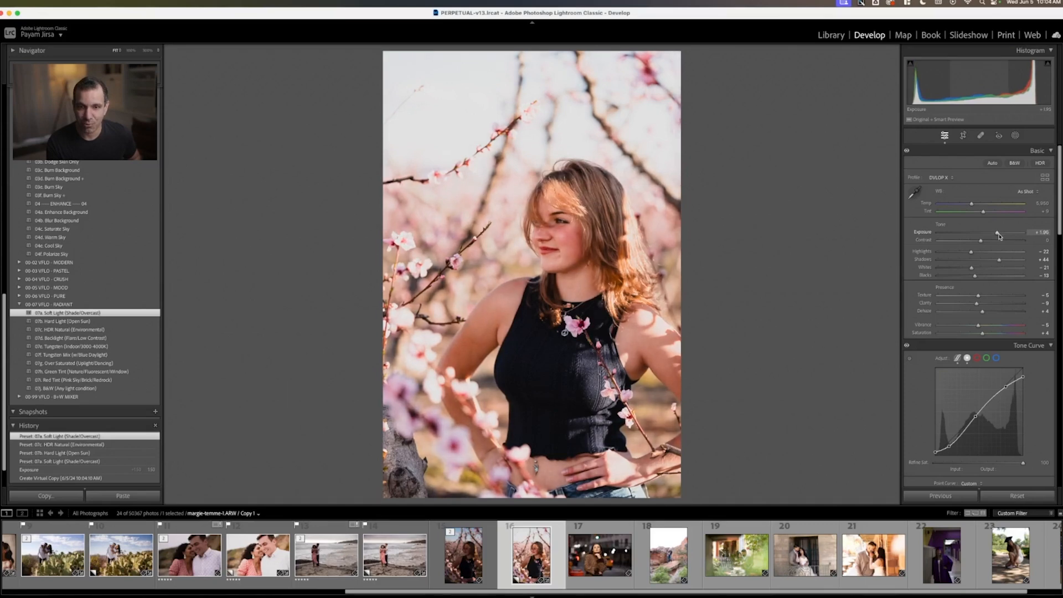
{"action": "key", "text": "shift+Down"}
{"action": "key", "text": "shift+Down"}
{"action": "key", "text": "shift+Down"}
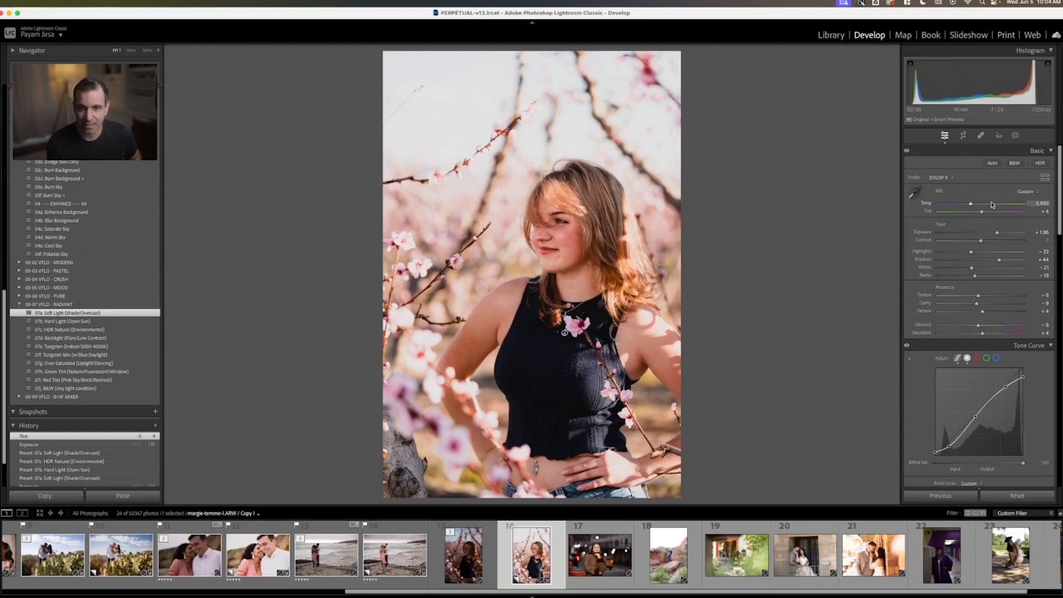
Apply the 01g Retouch w/ Pop & Enhance preset to the blossom portrait
{"action": "scroll", "coordinate": [100, 252], "scroll_direction": "up", "scroll_amount": 10}
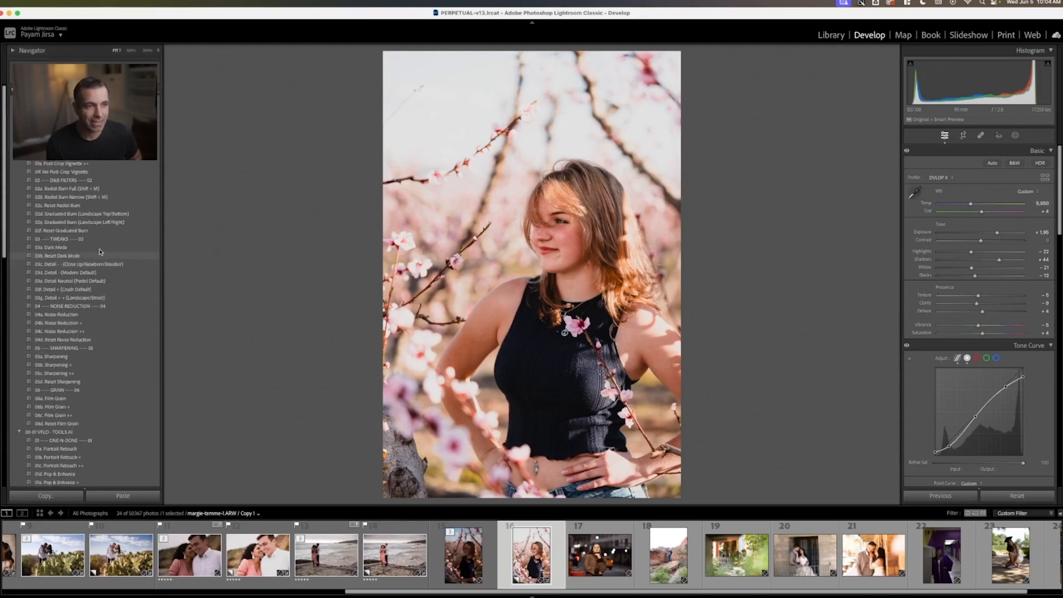
{"action": "scroll", "coordinate": [76, 398], "scroll_direction": "down", "scroll_amount": 3}
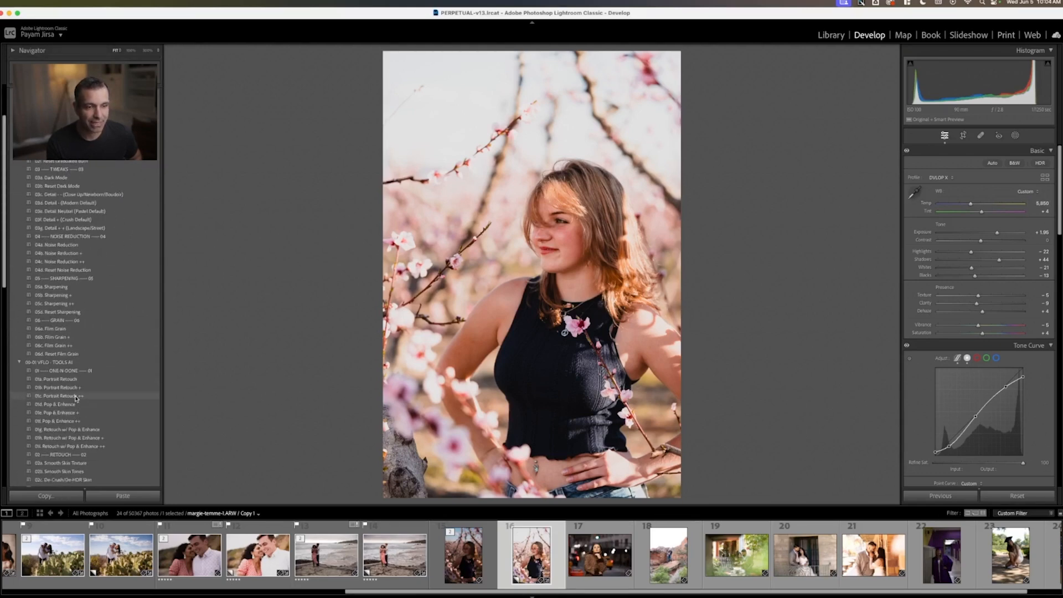
{"action": "left_click", "coordinate": [86, 430]}
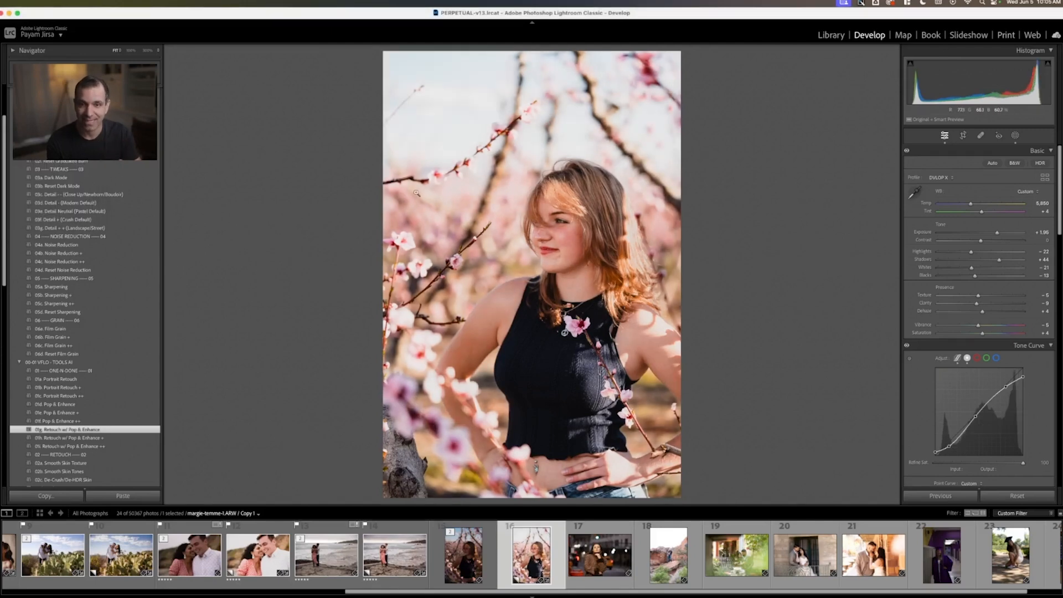
Add the 02a Radial Burn Full preset, recentre and widen its gradient around the woman, and raise exposure to +2.05
{"action": "scroll", "coordinate": [87, 299], "scroll_direction": "up", "scroll_amount": 4}
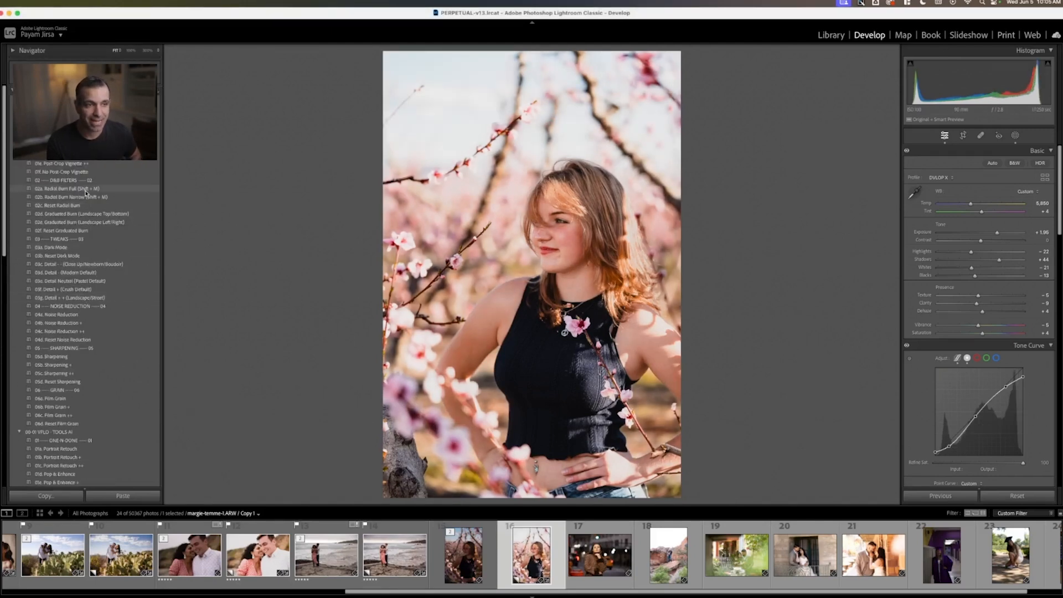
{"action": "left_click", "coordinate": [83, 188]}
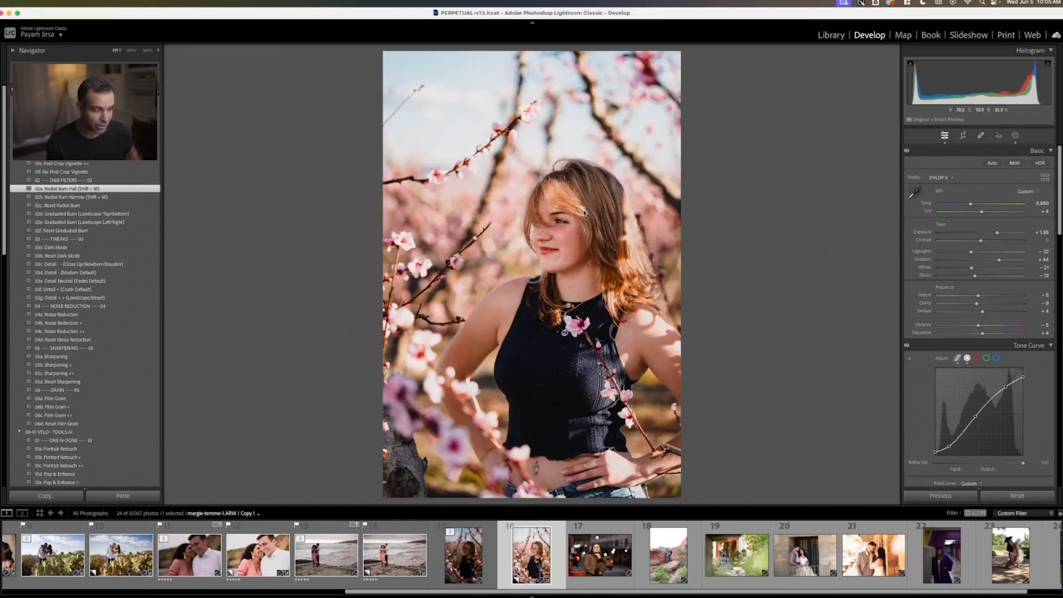
{"action": "key", "text": "shift+m"}
{"action": "left_click_drag", "start_coordinate": [536, 270], "coordinate": [563, 251]}
{"action": "left_click_drag", "start_coordinate": [407, 254], "coordinate": [304, 255]}
{"action": "left_click", "coordinate": [1015, 136]}
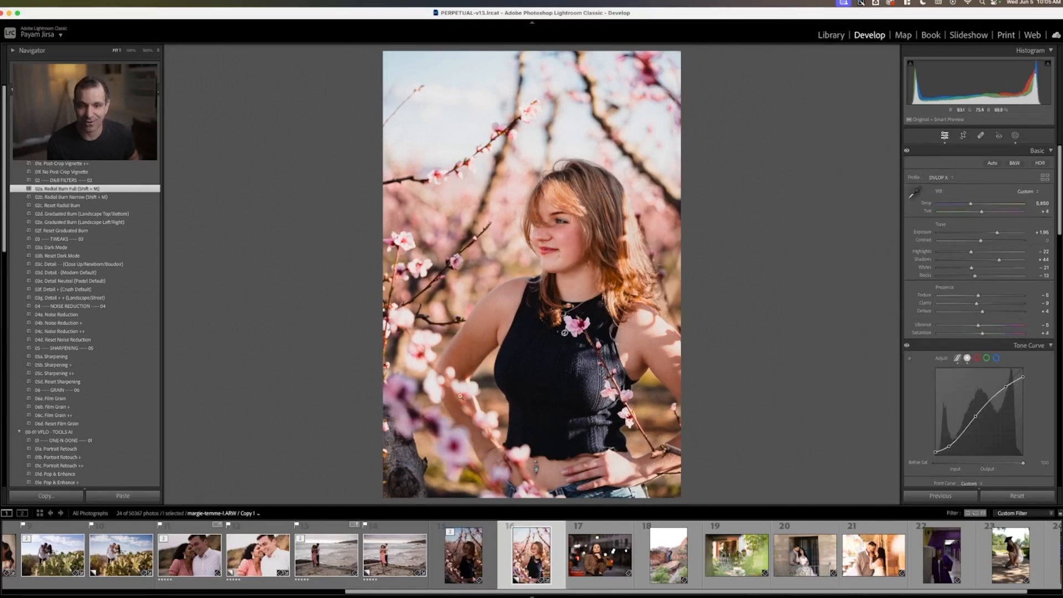
{"action": "key", "text": "Up"}
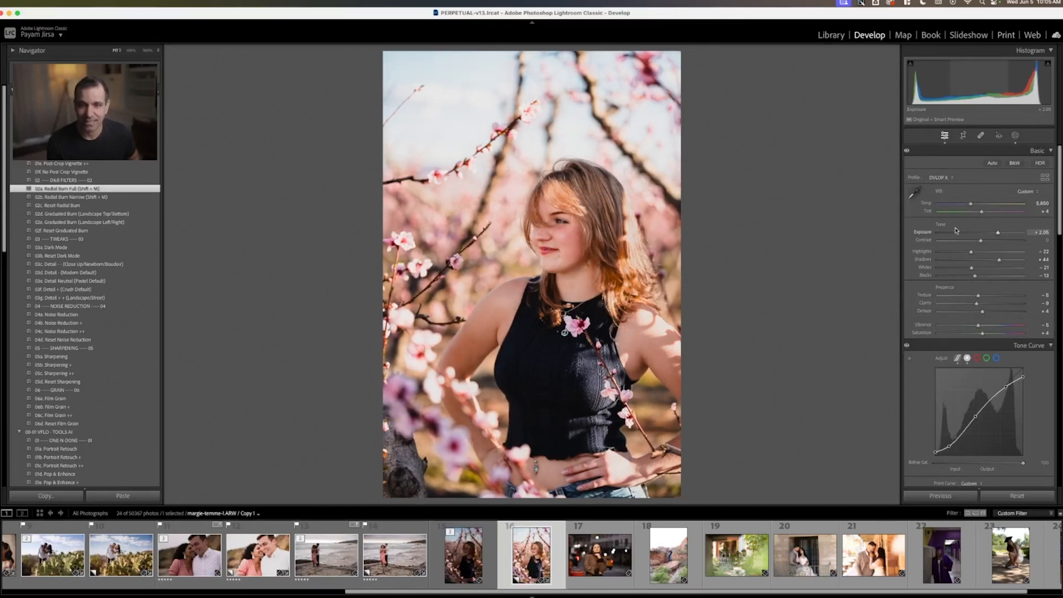
Compare the edited blossom portrait with its unedited original
{"action": "key", "text": "Left"}
{"action": "key", "text": "Right"}
{"action": "key", "text": "Left"}
{"action": "key", "text": "Right"}
{"action": "key", "text": "Left"}
{"action": "key", "text": "Right"}
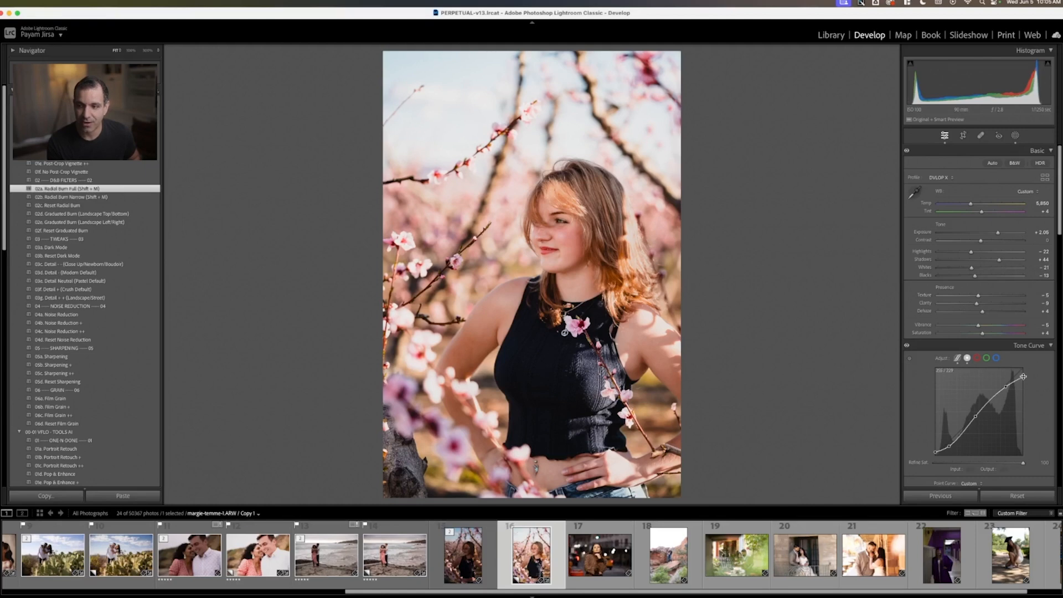
Compare the blossom portrait with and without its tone curve, leaving the curve enabled
{"action": "left_click", "coordinate": [908, 346]}
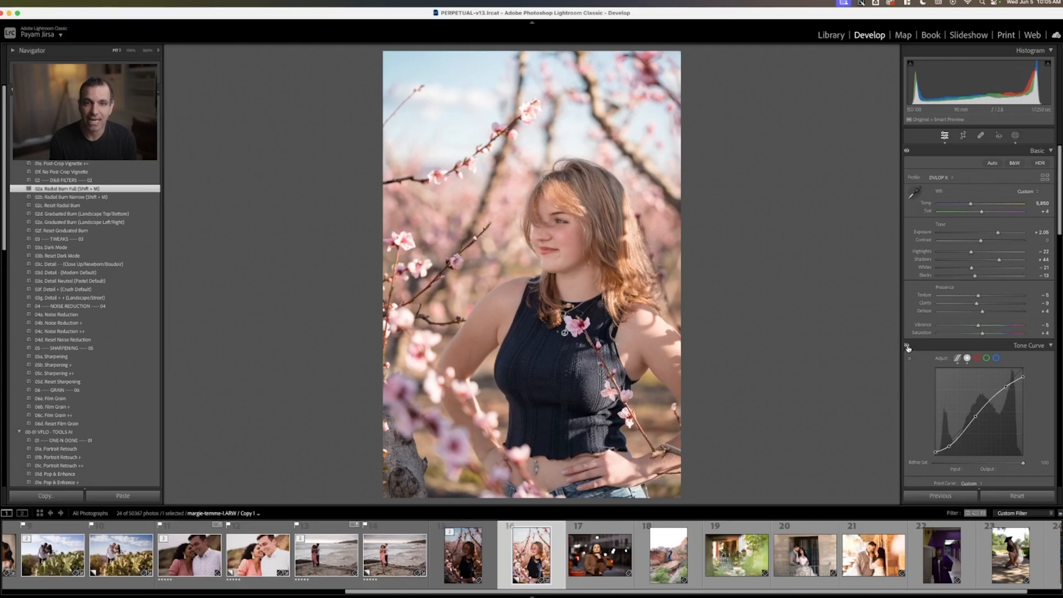
{"action": "left_click", "coordinate": [907, 346]}
{"action": "left_click", "coordinate": [907, 346]}
{"action": "left_click", "coordinate": [908, 346]}
{"action": "left_click", "coordinate": [908, 346]}
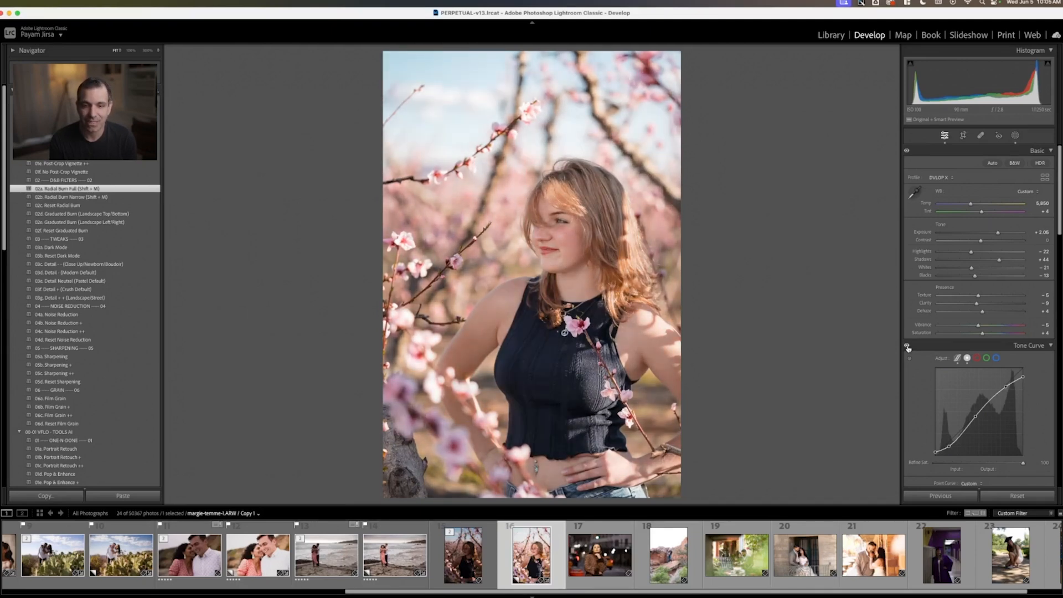
{"action": "left_click", "coordinate": [908, 346]}
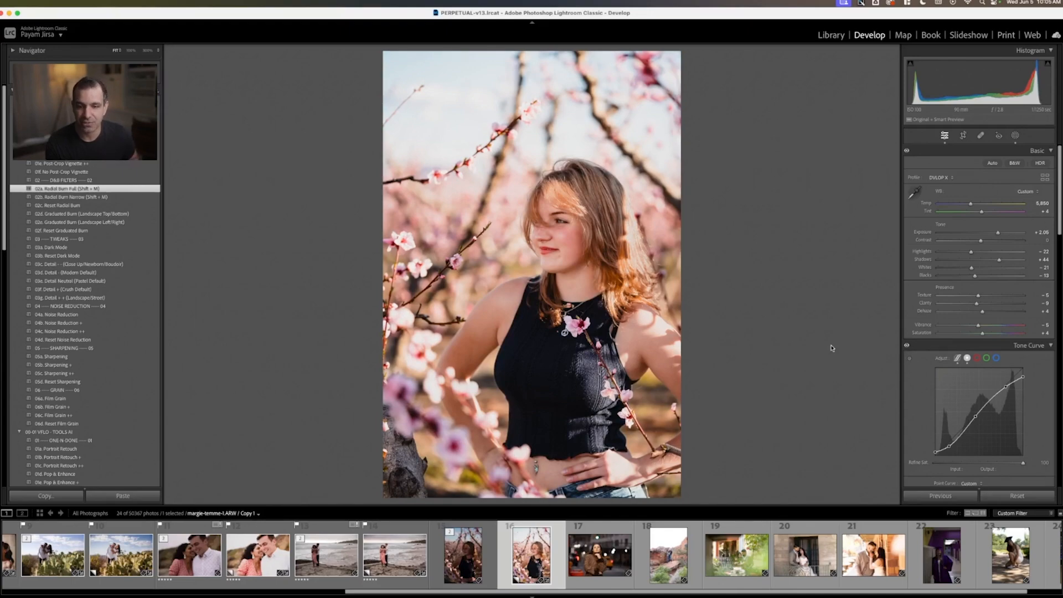
Create a virtual copy of the fur coat street portrait and apply the 07e Tungsten (Indoor/3000-4000K) preset
{"action": "key", "text": "Right"}
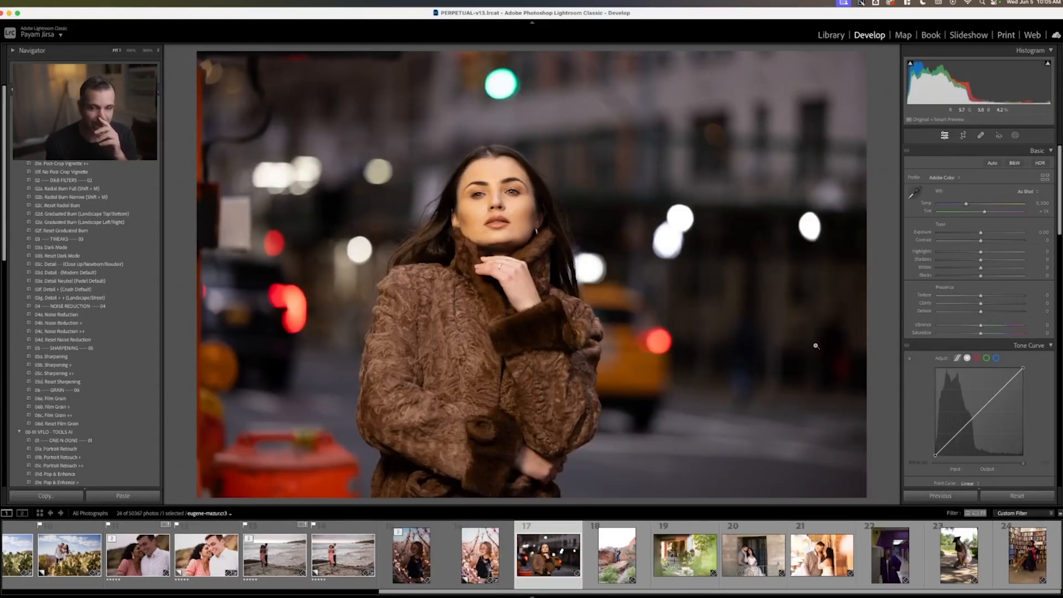
{"action": "left_click", "coordinate": [495, 551]}
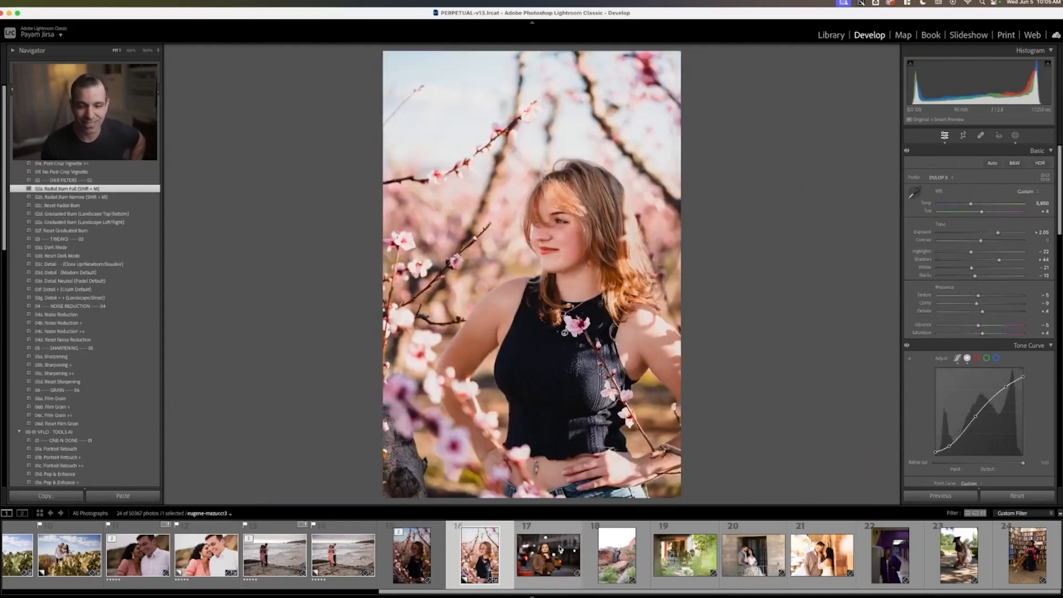
{"action": "left_click", "coordinate": [561, 549]}
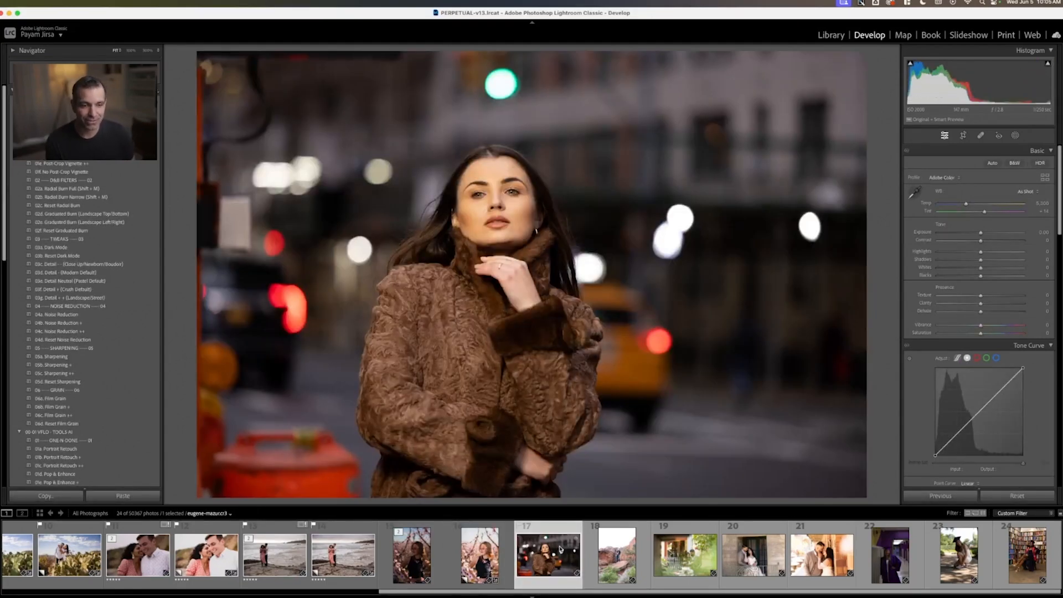
{"action": "key", "text": "super+apostrophe"}
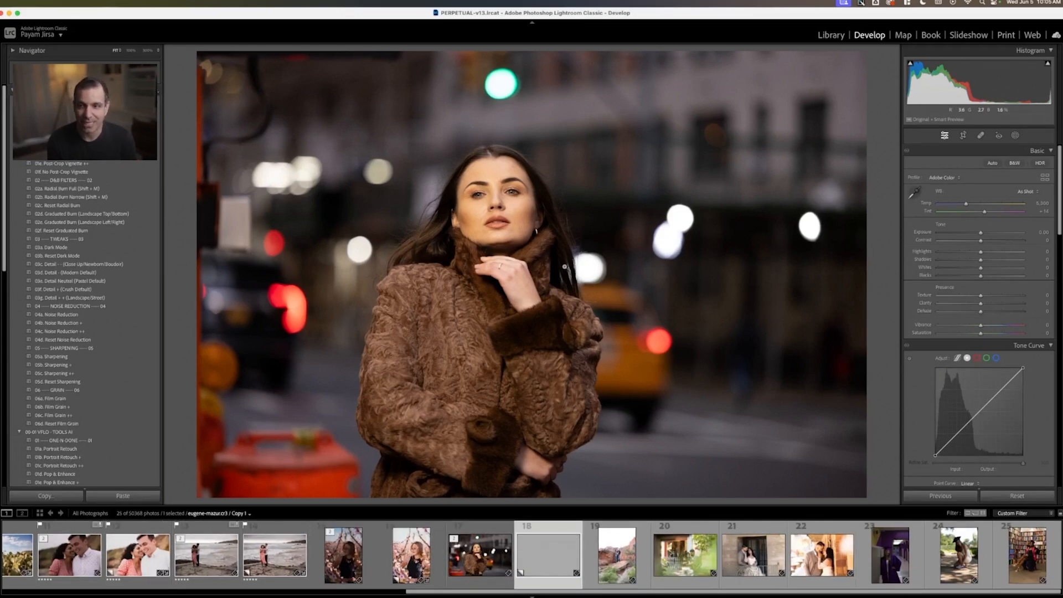
{"action": "scroll", "coordinate": [96, 355], "scroll_direction": "down", "scroll_amount": 10}
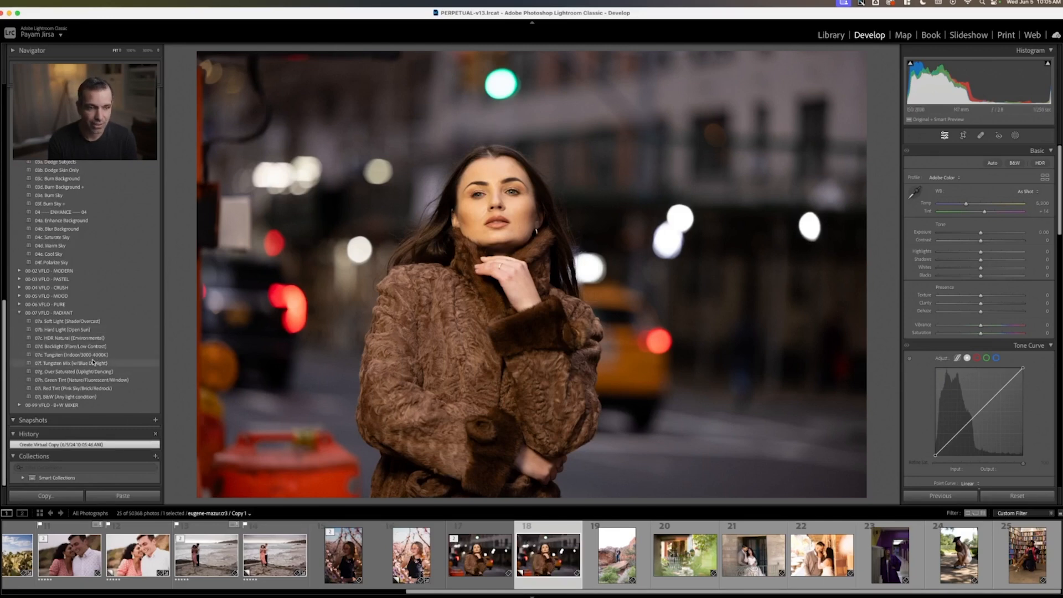
{"action": "left_click", "coordinate": [93, 355]}
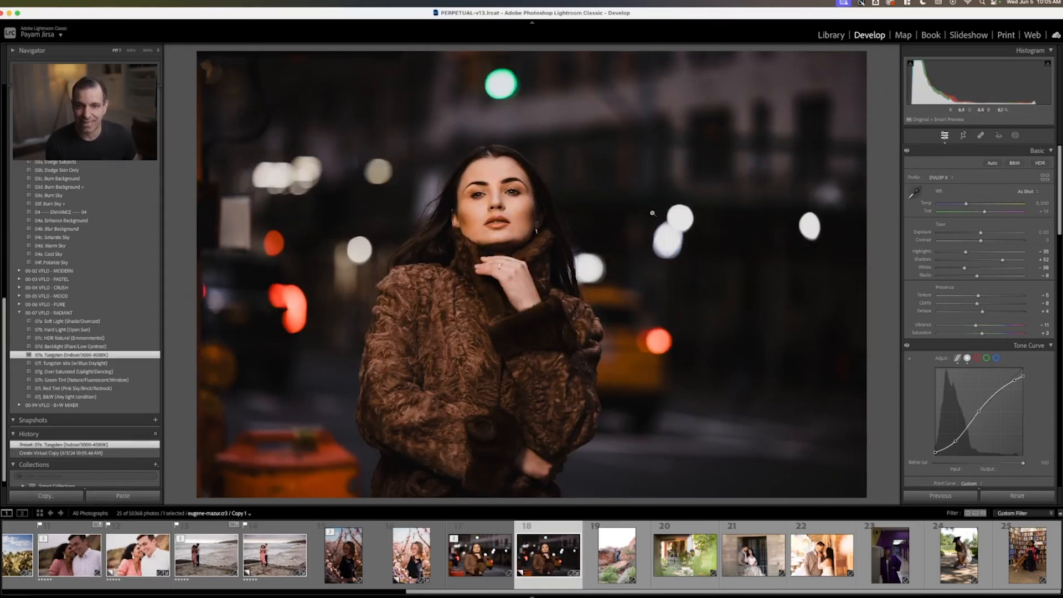
Raise the fur coat portrait's exposure to +0.20 and its blacks to +38, checking the edit against the original
{"action": "left_click_drag", "start_coordinate": [985, 233], "coordinate": [985, 233]}
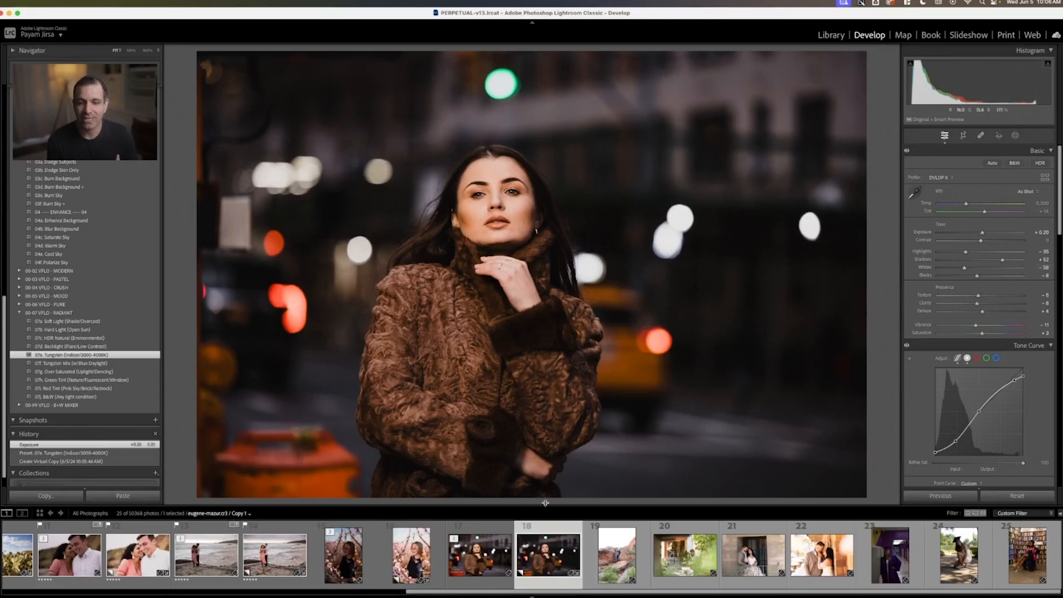
{"action": "left_click", "coordinate": [481, 554]}
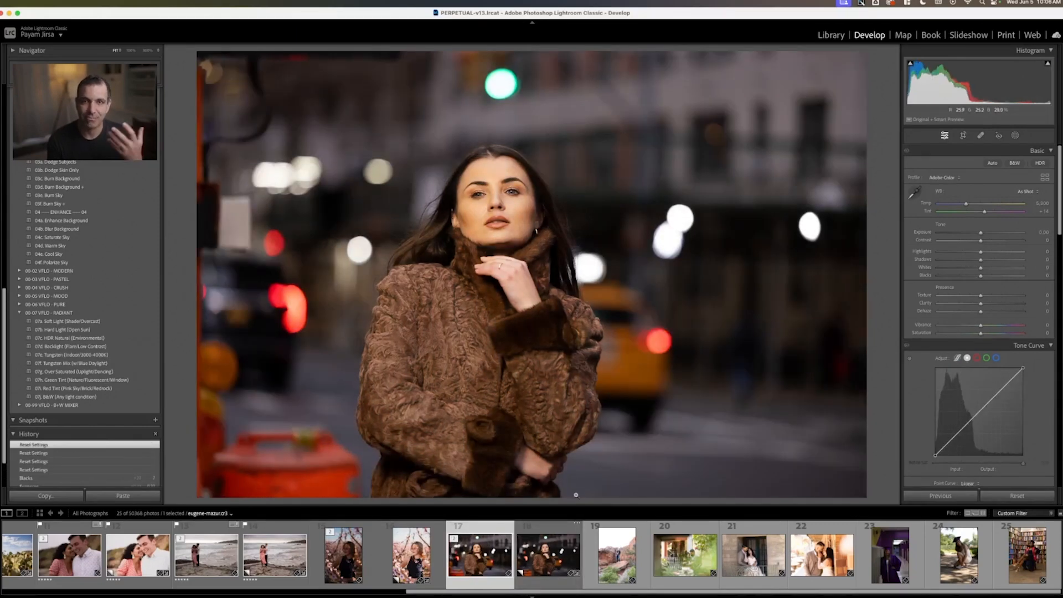
{"action": "left_click", "coordinate": [551, 561]}
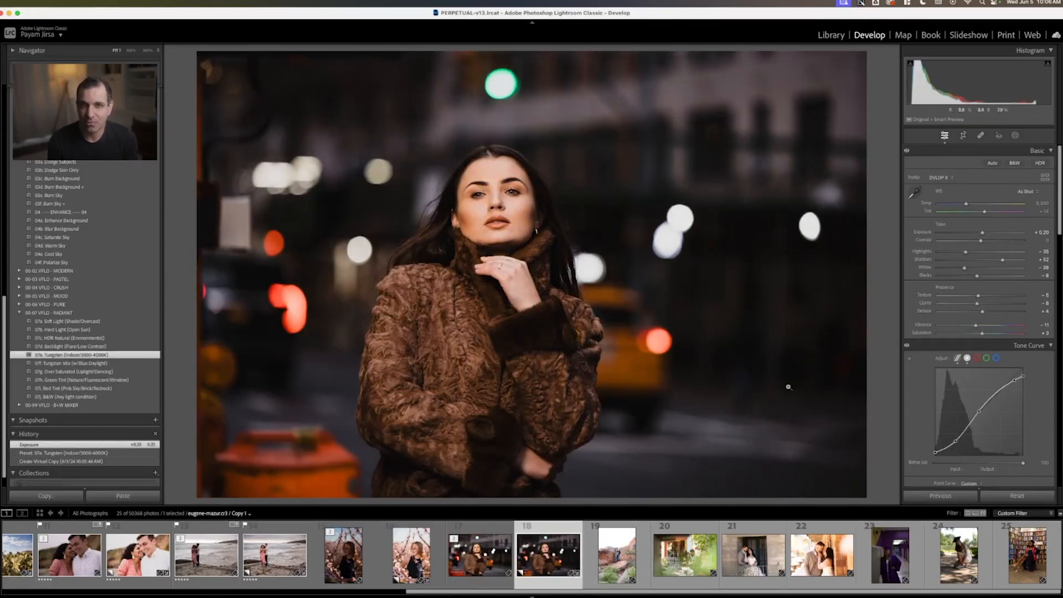
{"action": "left_click_drag", "start_coordinate": [982, 279], "coordinate": [996, 284]}
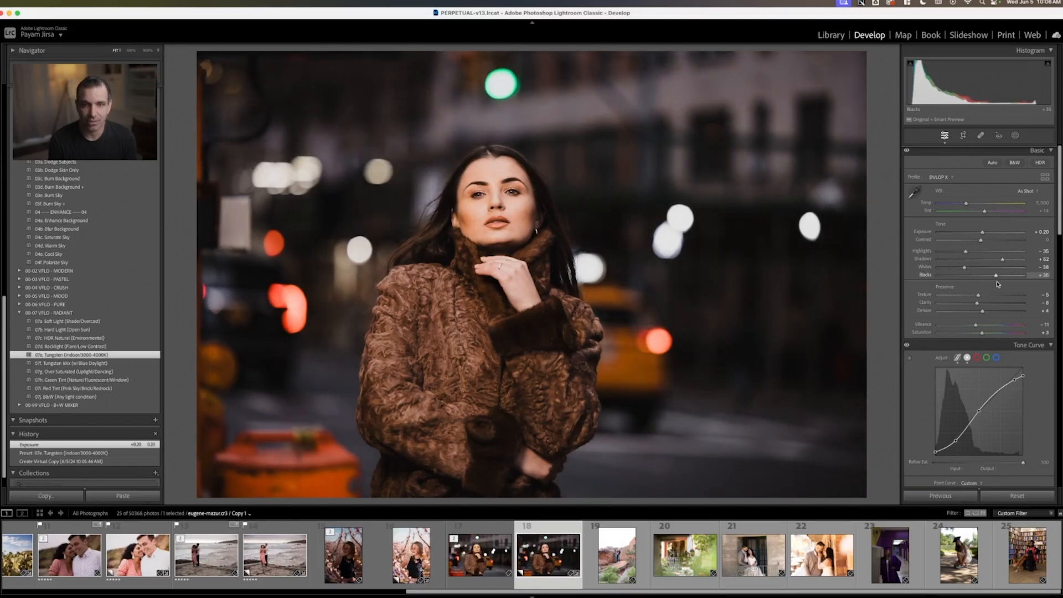
{"action": "left_click_drag", "start_coordinate": [999, 284], "coordinate": [1000, 284]}
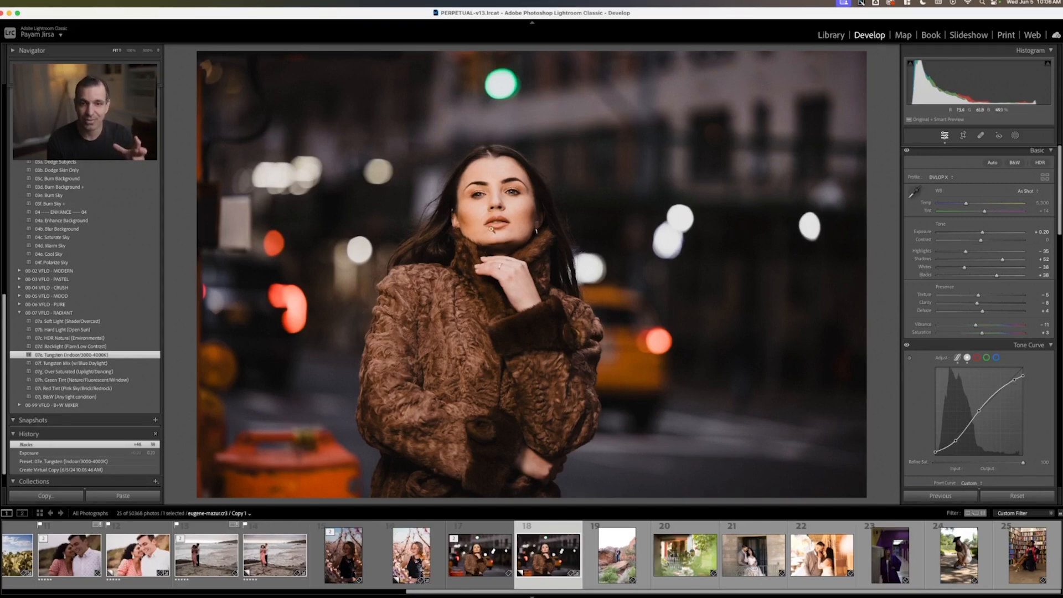
Try the stronger Portrait Retouch + and ++ presets on the fur coat portrait and settle on 01a Portrait Retouch
{"action": "scroll", "coordinate": [99, 241], "scroll_direction": "up", "scroll_amount": 10}
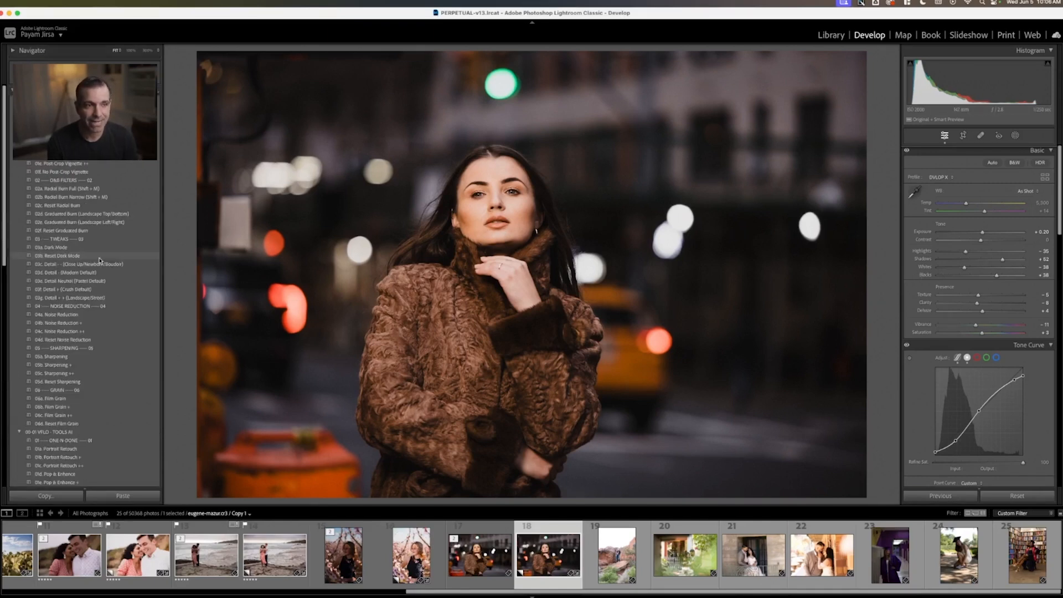
{"action": "scroll", "coordinate": [82, 257], "scroll_direction": "down", "scroll_amount": 3}
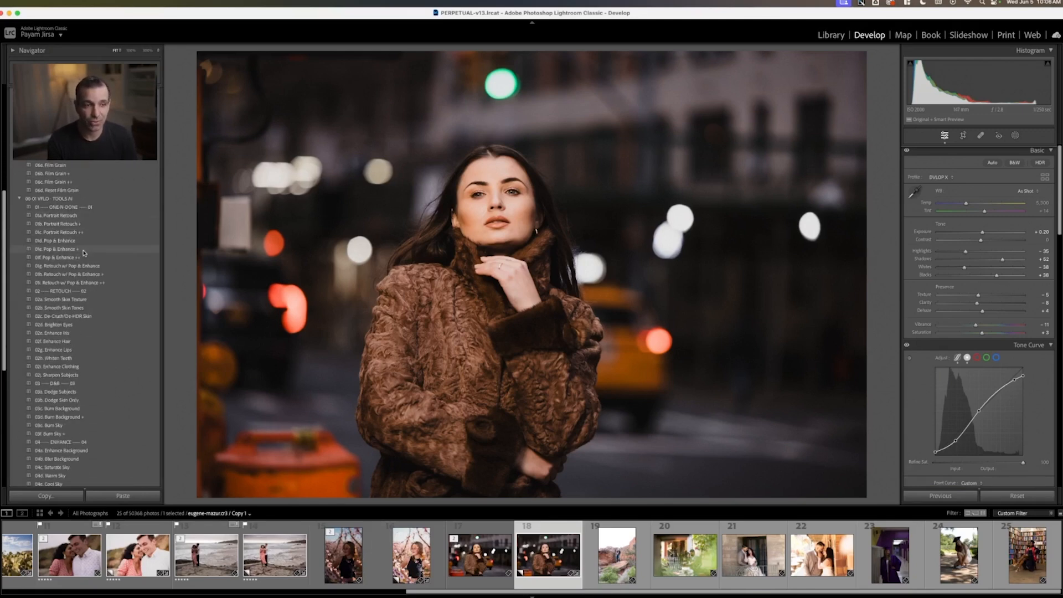
{"action": "left_click", "coordinate": [64, 217]}
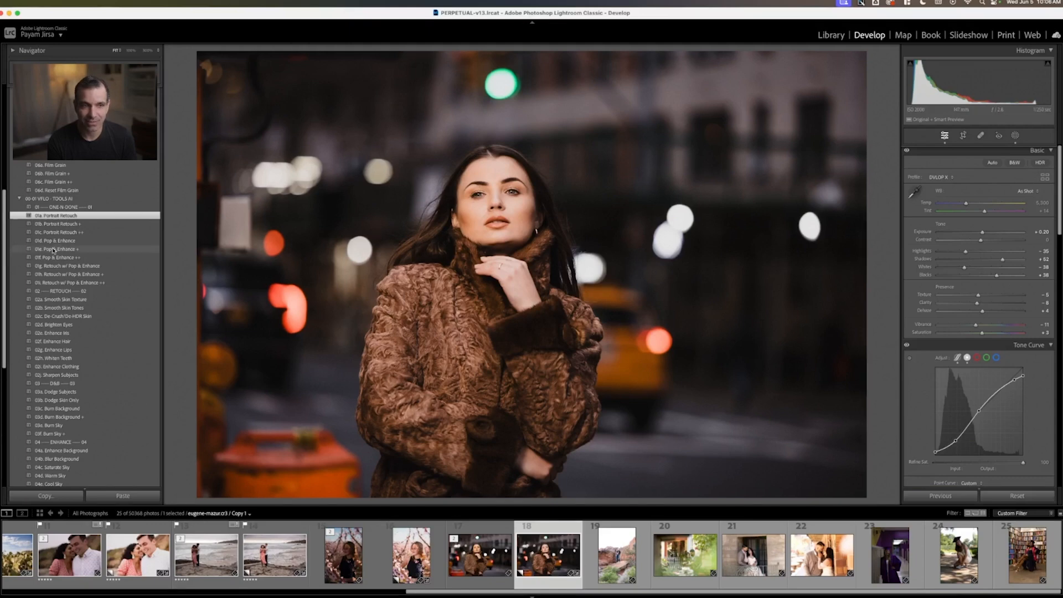
{"action": "left_click", "coordinate": [81, 225]}
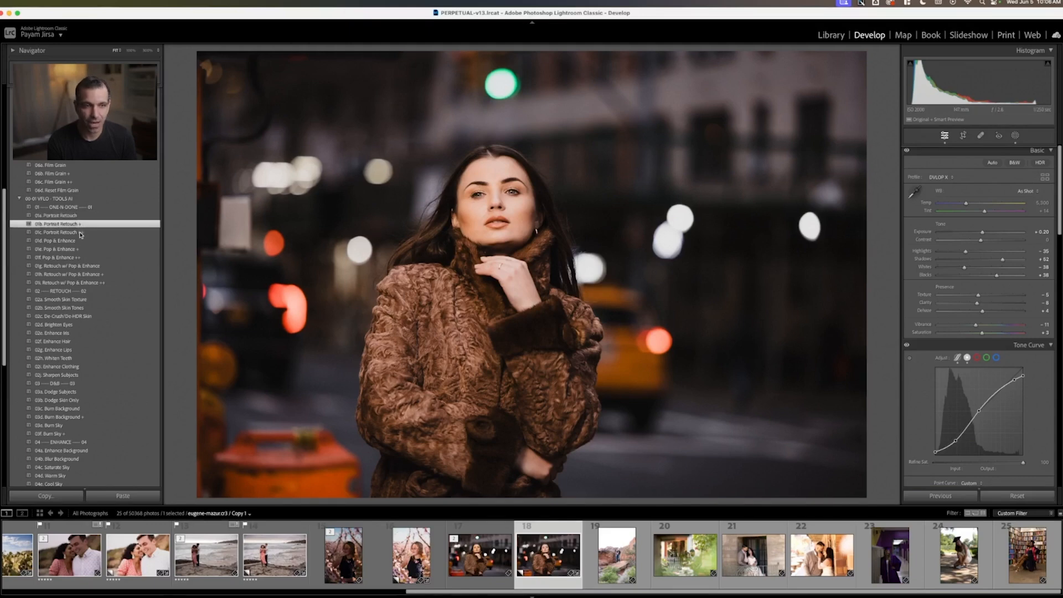
{"action": "left_click", "coordinate": [81, 233]}
{"action": "left_click", "coordinate": [87, 216]}
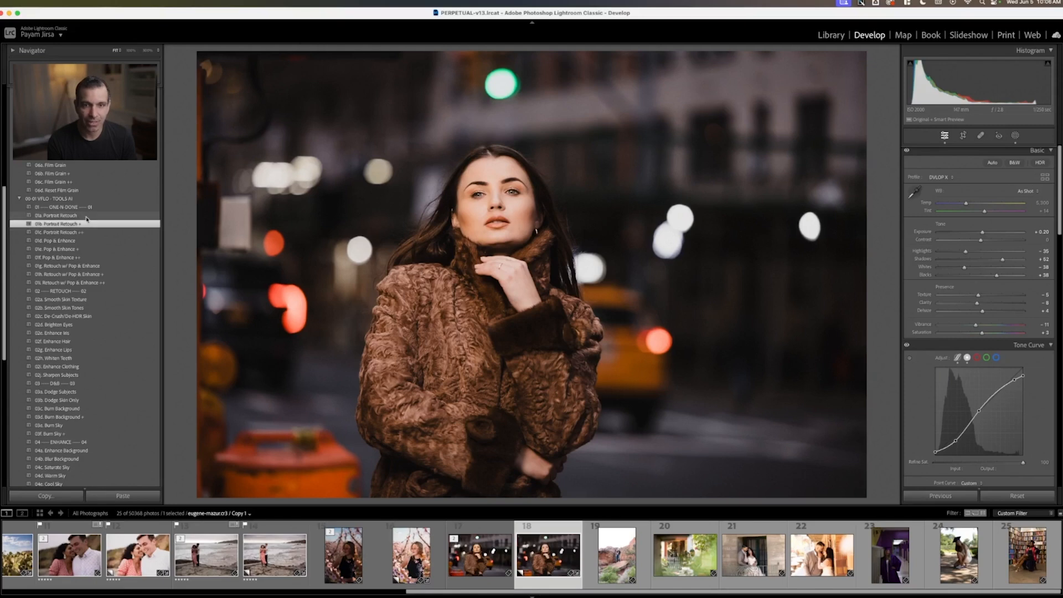
Compare the retouched fur coat portrait with its unedited original and fine-tune its white balance temperature
{"action": "left_click", "coordinate": [490, 548]}
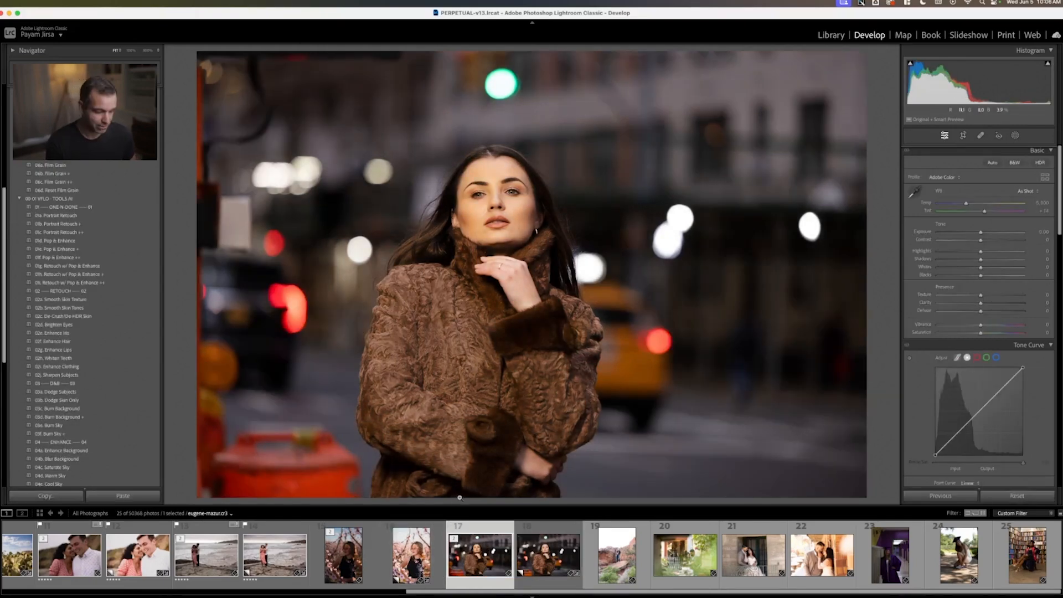
{"action": "key", "text": "Right"}
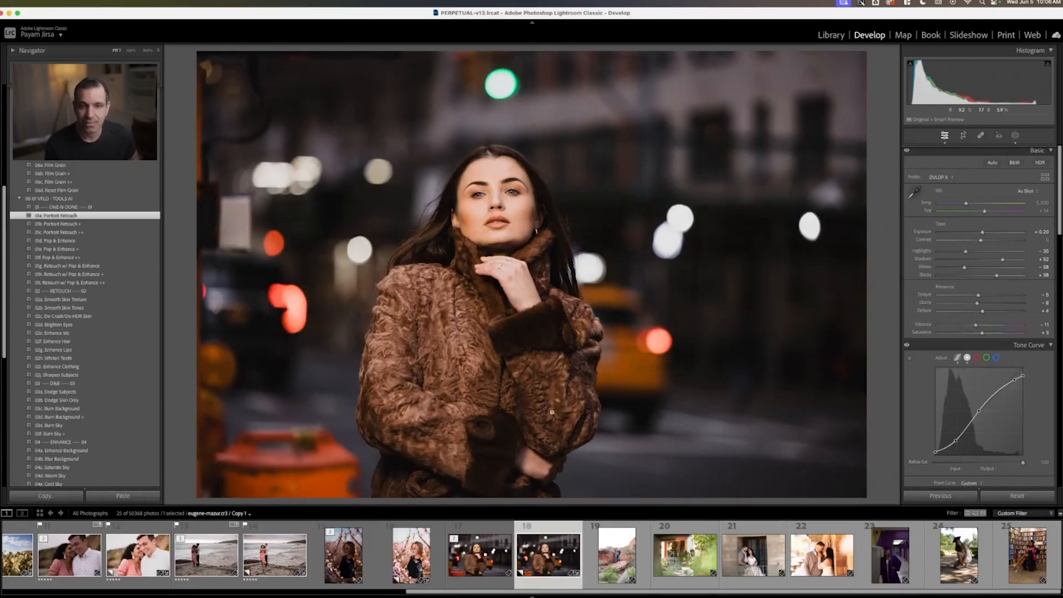
{"action": "scroll", "coordinate": [993, 206], "scroll_direction": "up", "scroll_amount": 5}
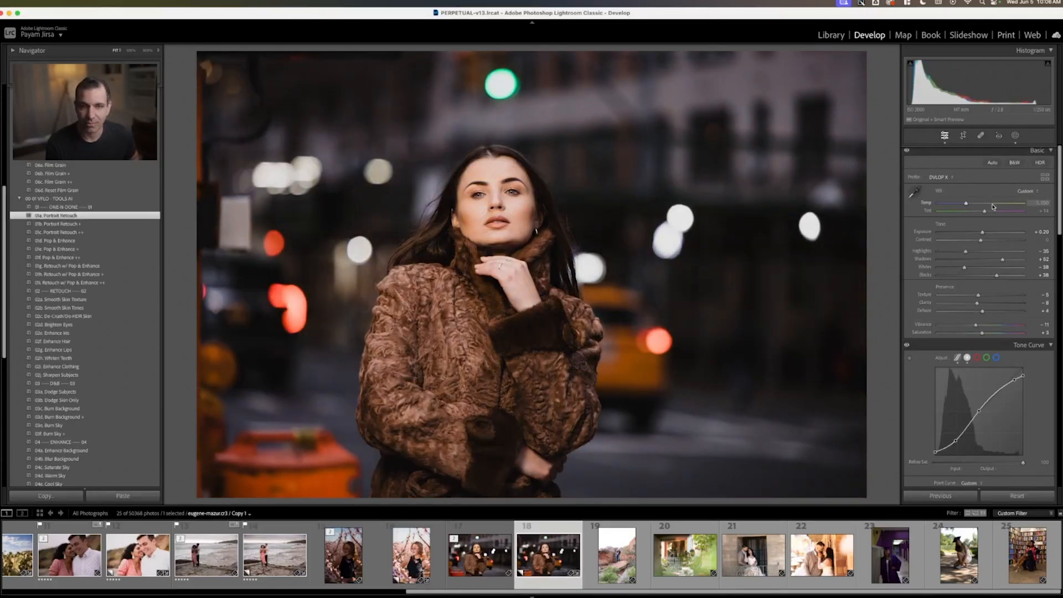
{"action": "scroll", "coordinate": [994, 206], "scroll_direction": "up", "scroll_amount": 1}
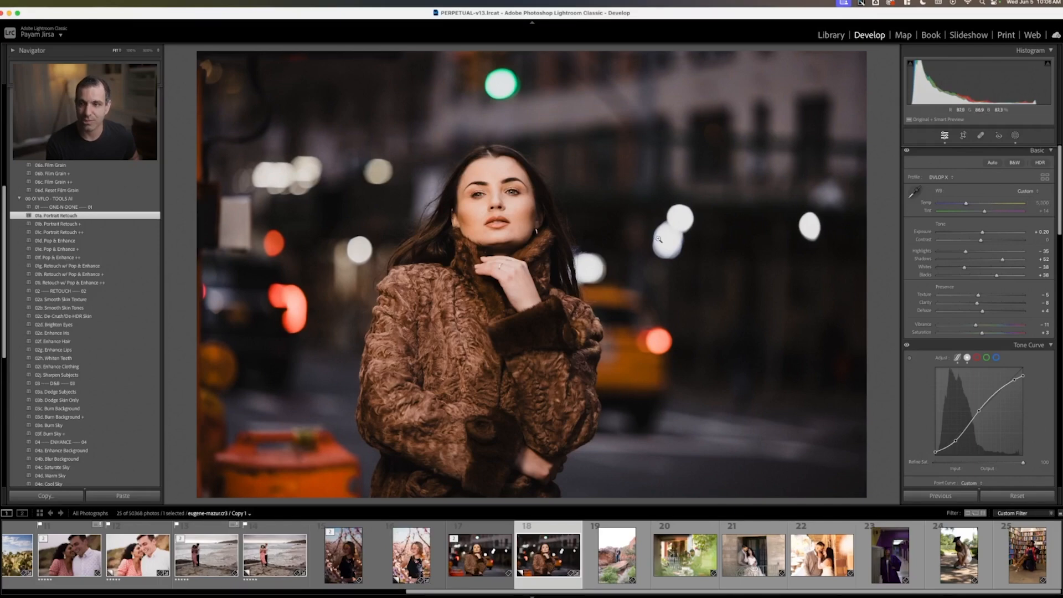
{"action": "key", "text": "Left"}
{"action": "key", "text": "Right"}
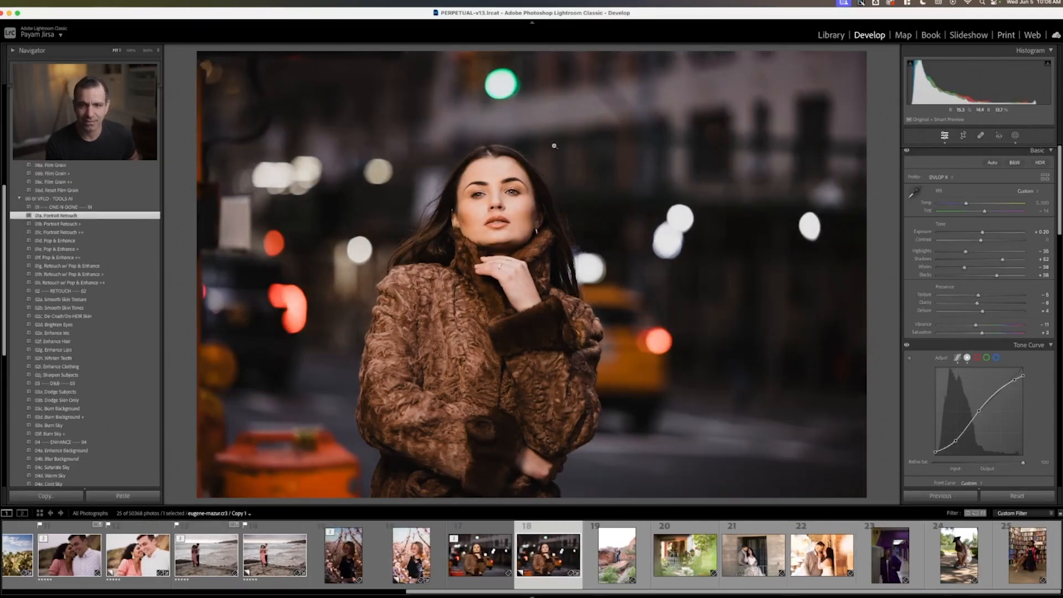
Create a virtual copy of the red rock couple photo and check its sky detail by lowering exposure and resetting it
{"action": "key", "text": "Right"}
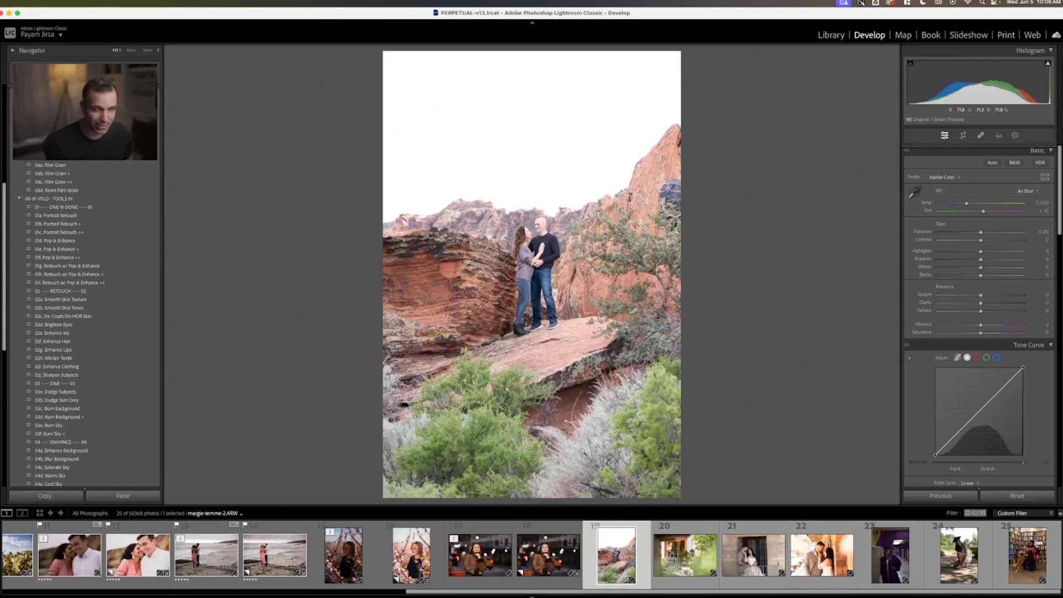
{"action": "key", "text": "super+apostrophe"}
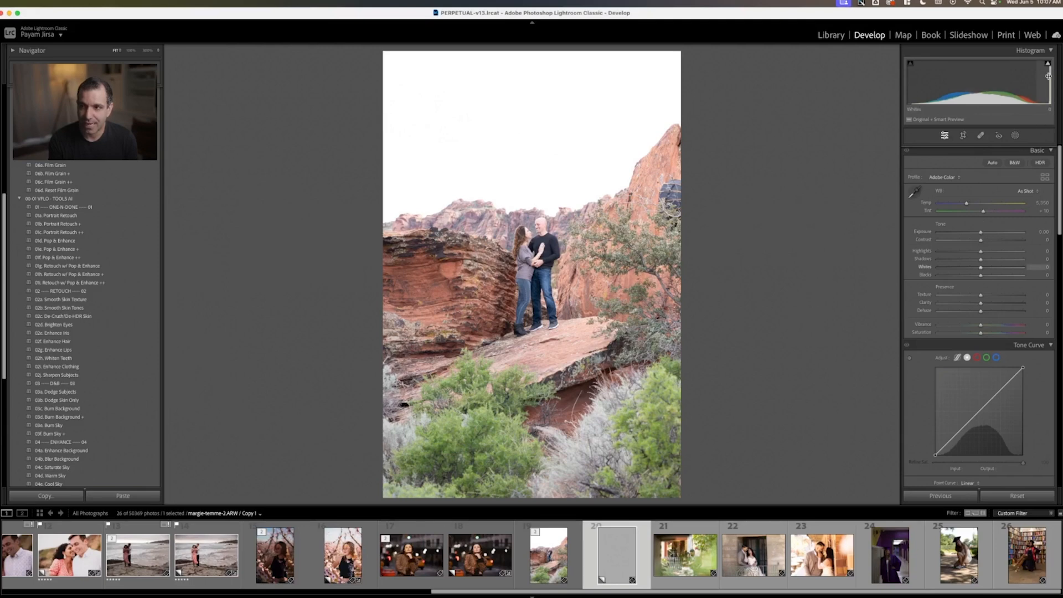
{"action": "left_click_drag", "start_coordinate": [981, 232], "coordinate": [957, 240]}
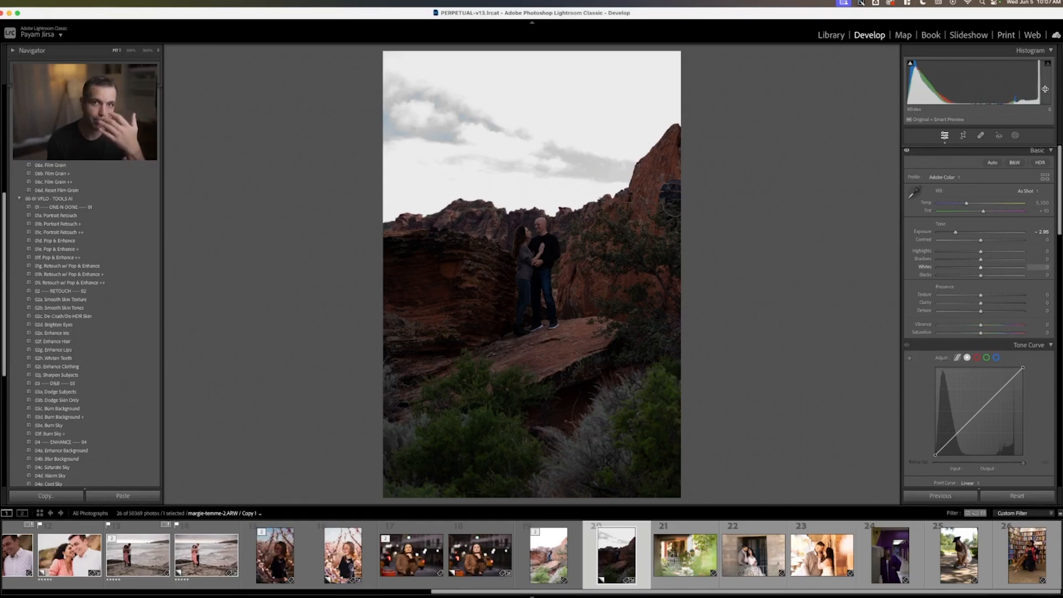
{"action": "double_click", "coordinate": [962, 234]}
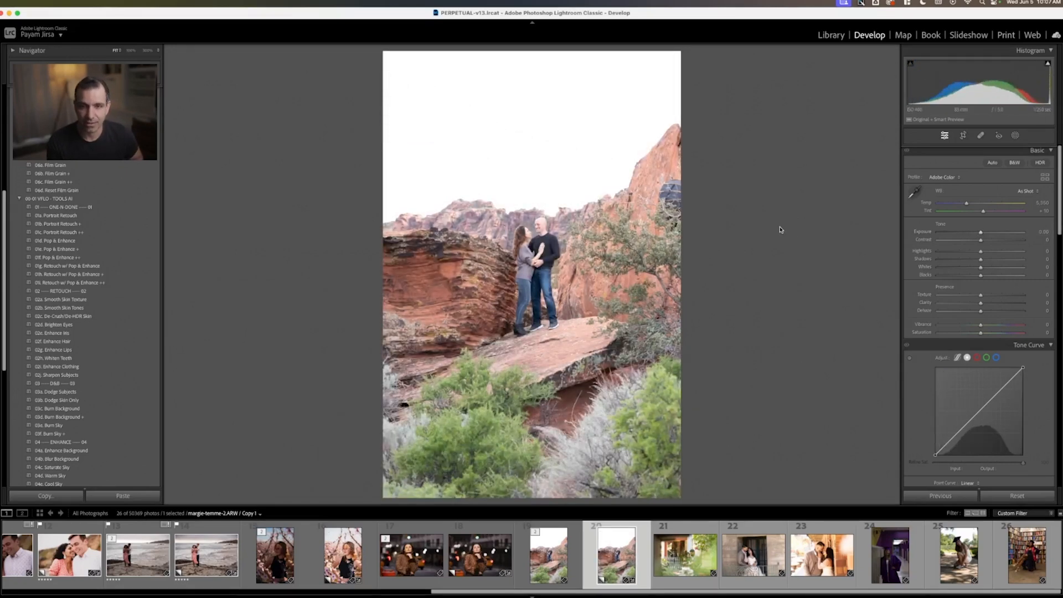
Apply the 07c HDR Natural (Environmental) preset to the red rock photo and lower exposure to -1.10
{"action": "scroll", "coordinate": [89, 333], "scroll_direction": "down", "scroll_amount": 5}
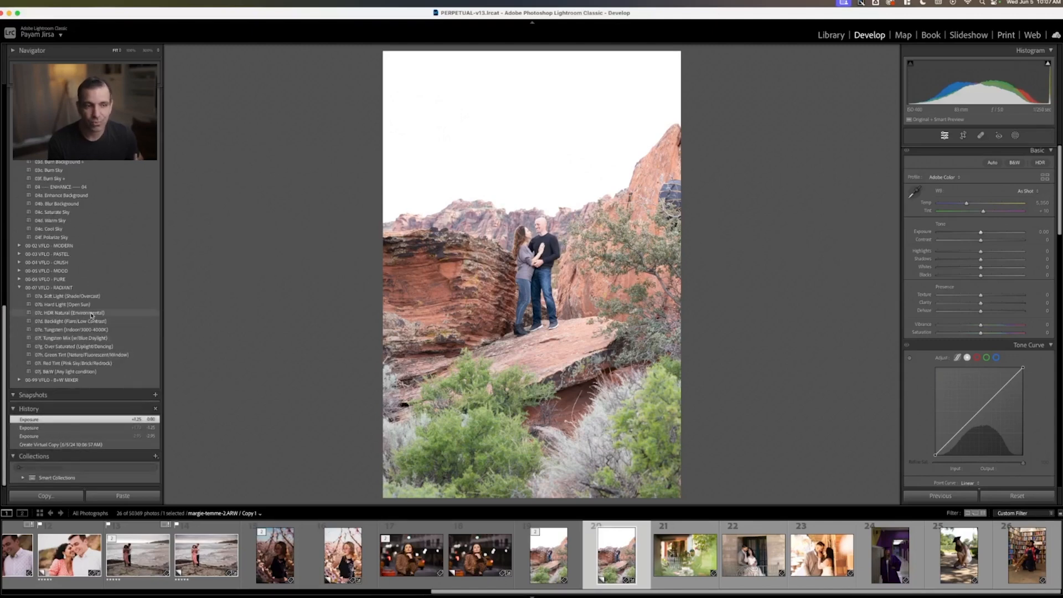
{"action": "left_click", "coordinate": [92, 314]}
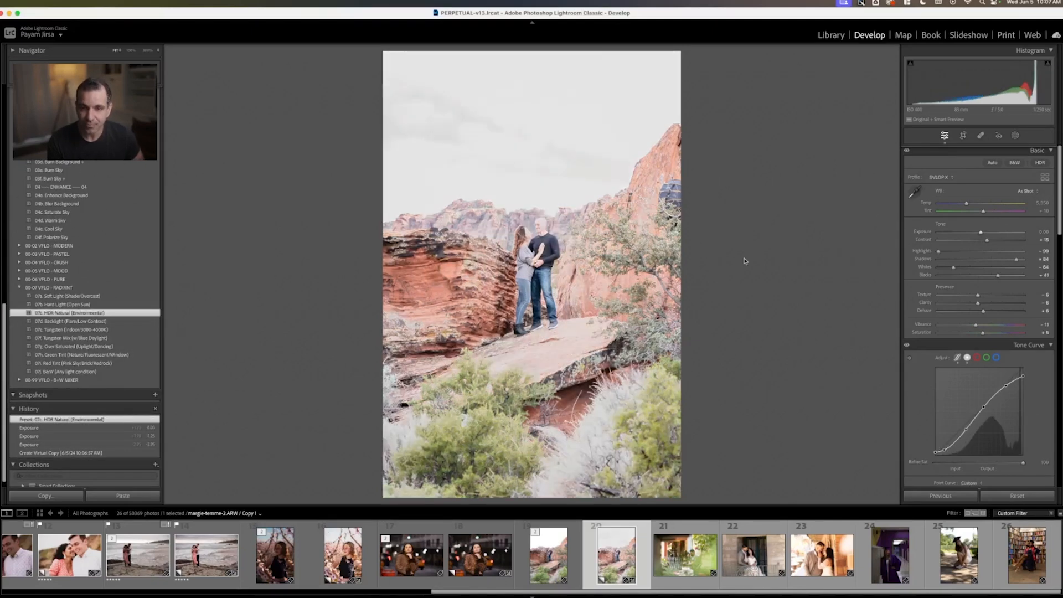
{"action": "left_click_drag", "start_coordinate": [981, 232], "coordinate": [972, 234]}
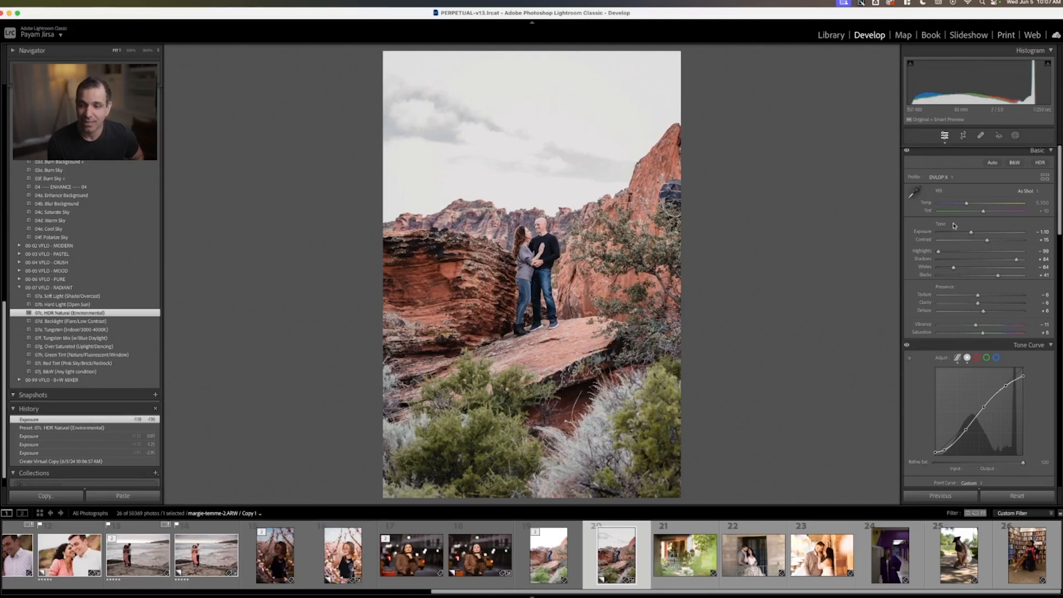
Compare the red rock photo with and without its tone curve, leaving the curve enabled
{"action": "left_click", "coordinate": [908, 345]}
{"action": "left_click", "coordinate": [908, 346]}
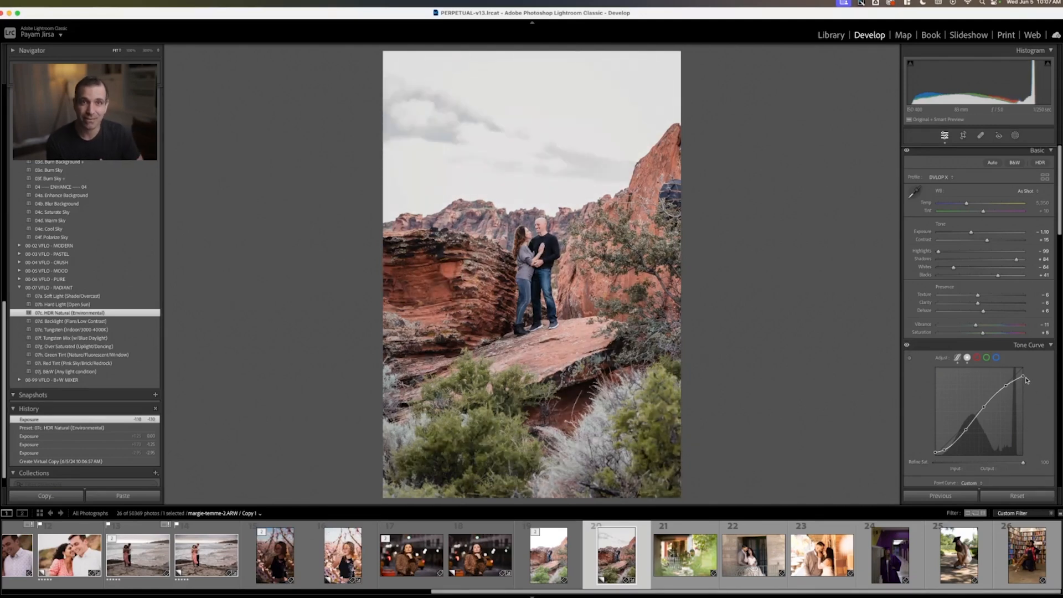
{"action": "left_click", "coordinate": [907, 346]}
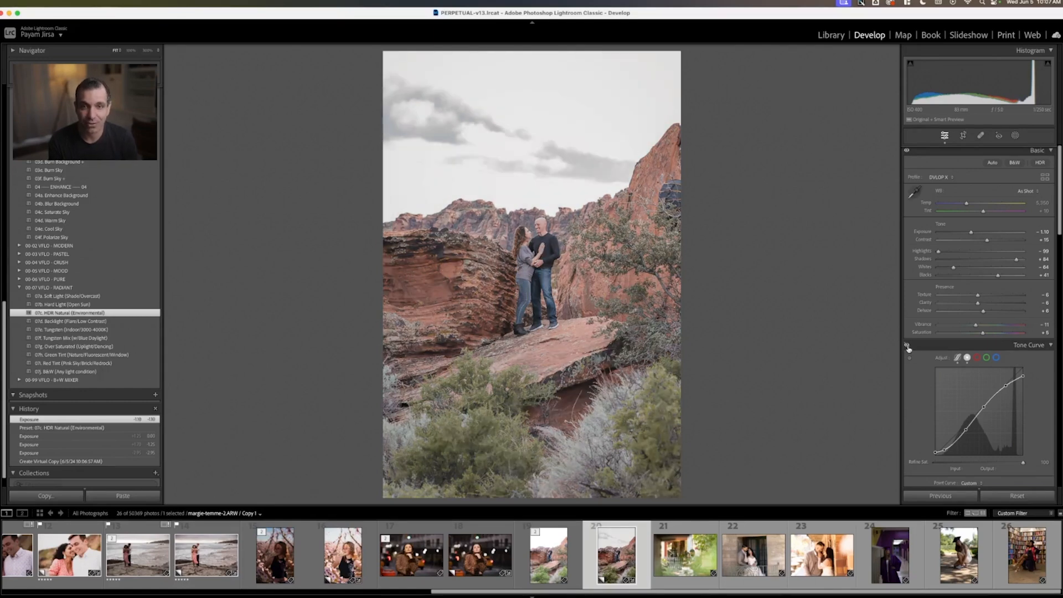
{"action": "left_click", "coordinate": [908, 347]}
{"action": "left_click", "coordinate": [908, 347]}
{"action": "left_click", "coordinate": [908, 347]}
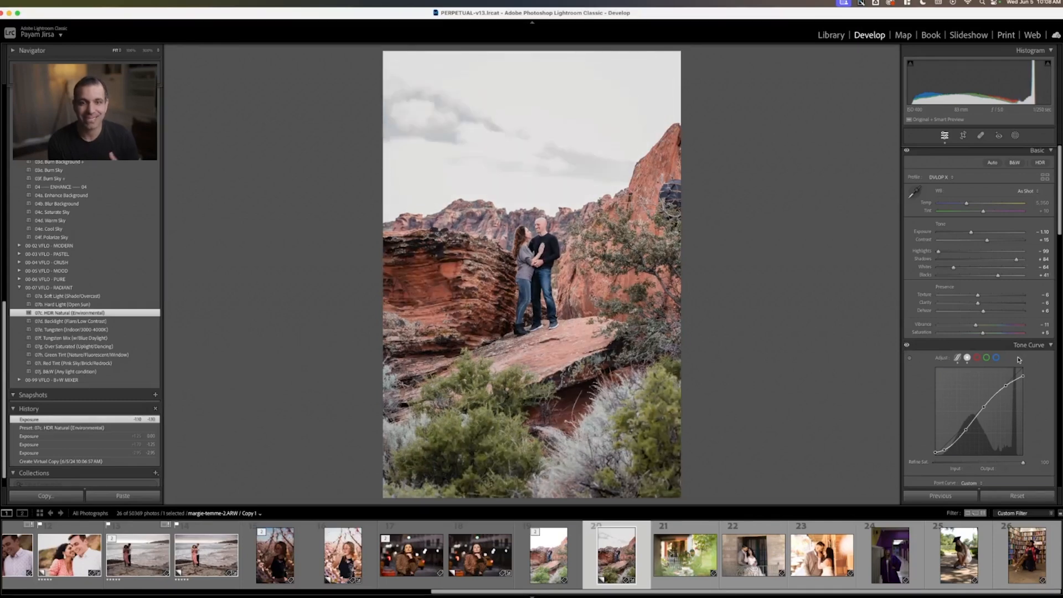
Set the red rock photo's temperature to 5,850 and tint to 0, checking it against the before view
{"action": "scroll", "coordinate": [993, 203], "scroll_direction": "up", "scroll_amount": 4}
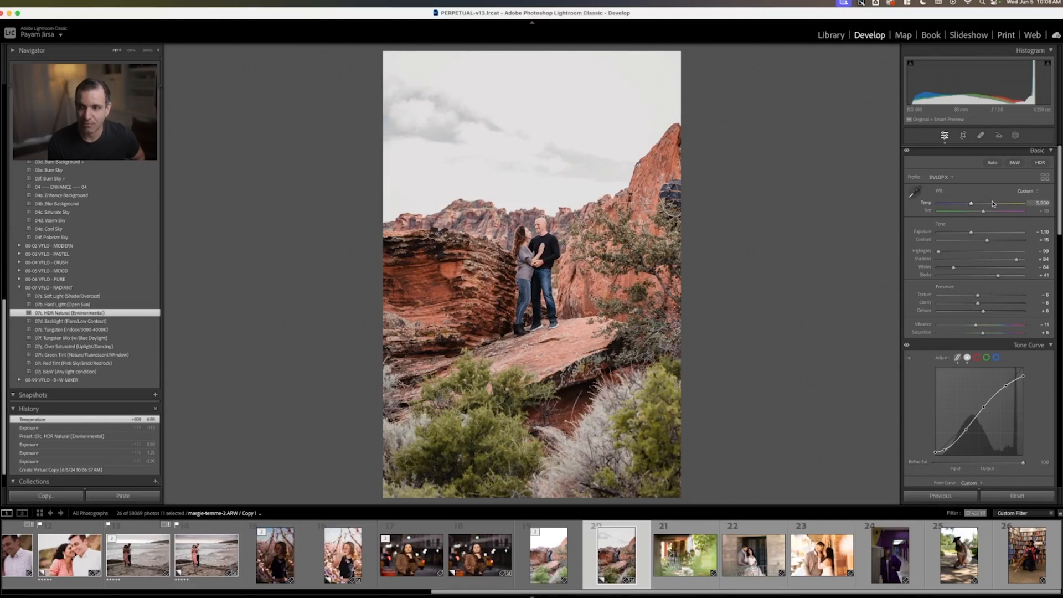
{"action": "scroll", "coordinate": [993, 204], "scroll_direction": "down", "scroll_amount": 1}
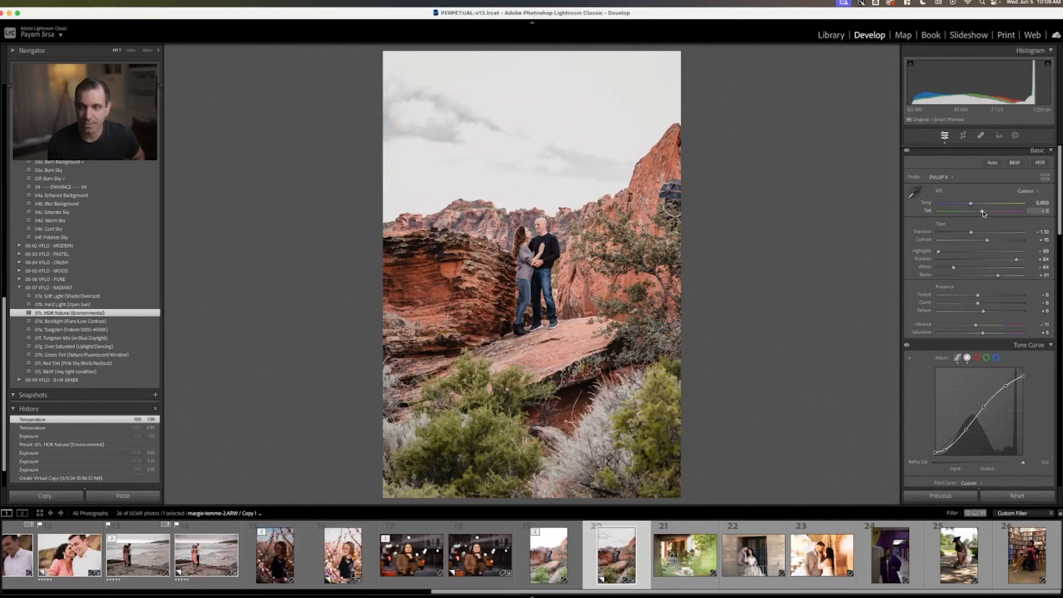
{"action": "key", "text": "backslash"}
{"action": "key", "text": "backslash"}
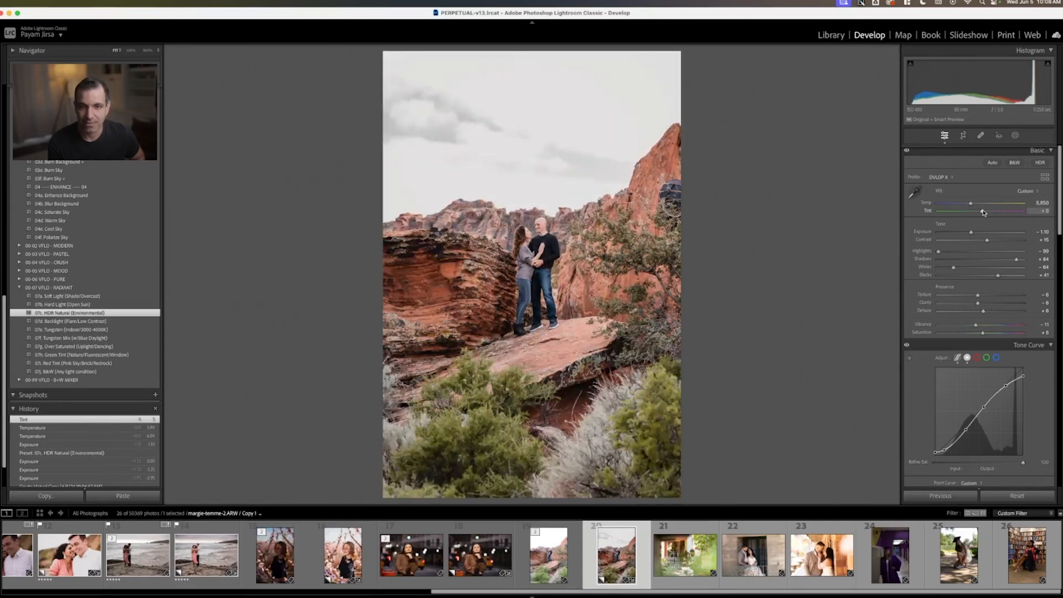
{"action": "scroll", "coordinate": [989, 211], "scroll_direction": "down", "scroll_amount": 1}
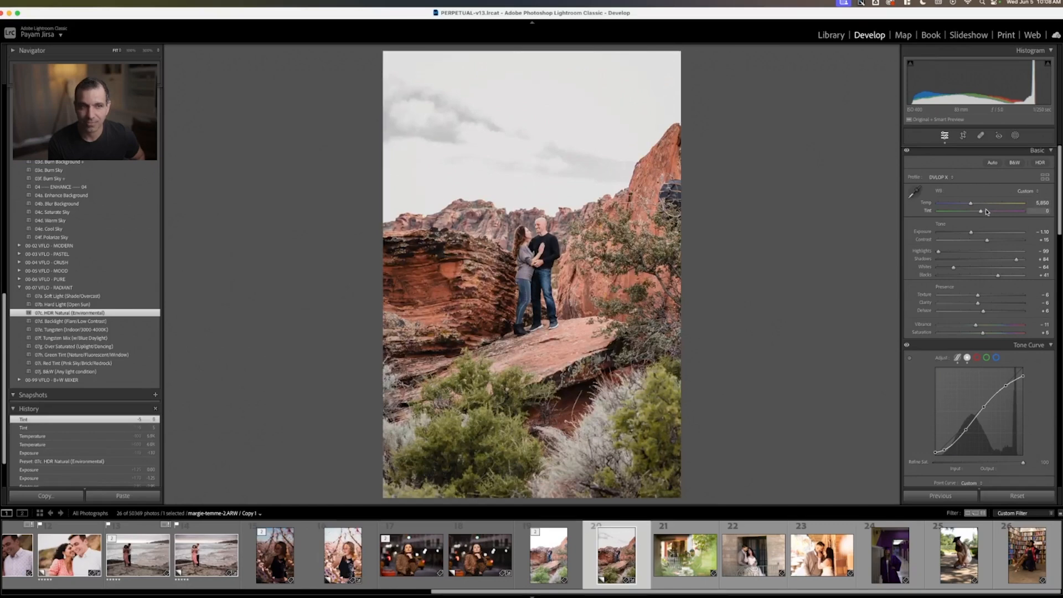
Apply the 01g Retouch w/ Pop & Enhance preset to the red rock couple photo
{"action": "scroll", "coordinate": [132, 204], "scroll_direction": "up", "scroll_amount": 10}
{"action": "scroll", "coordinate": [111, 257], "scroll_direction": "down", "scroll_amount": 5}
{"action": "left_click", "coordinate": [104, 324]}
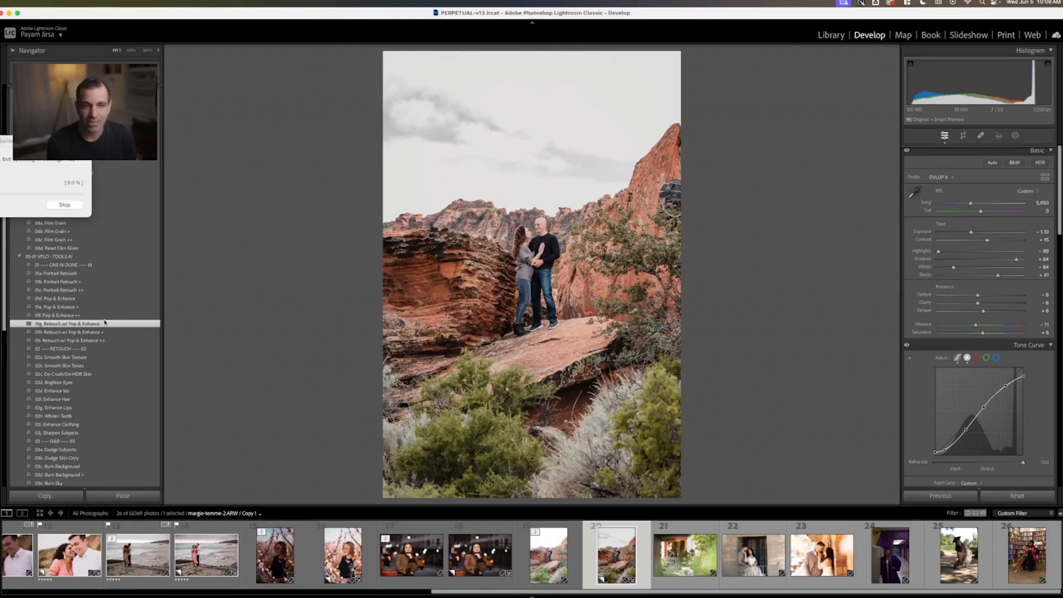
{"action": "left_click_drag", "start_coordinate": [45, 146], "coordinate": [309, 148]}
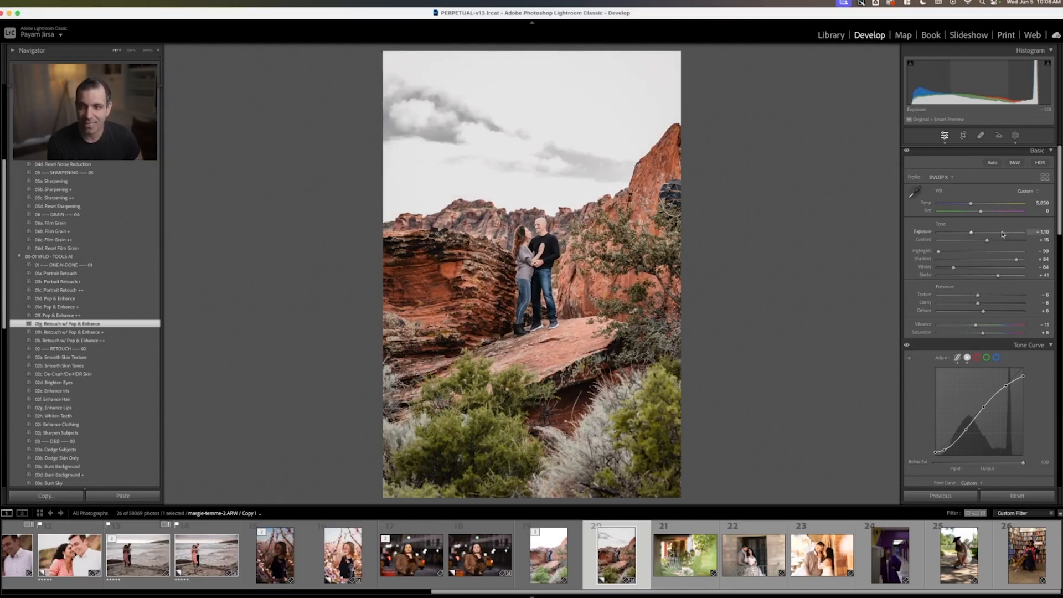
Lower the red rock photo's exposure to -1.30 and warm its temperature to 5,950
{"action": "key", "text": "Down"}
{"action": "key", "text": "Down"}
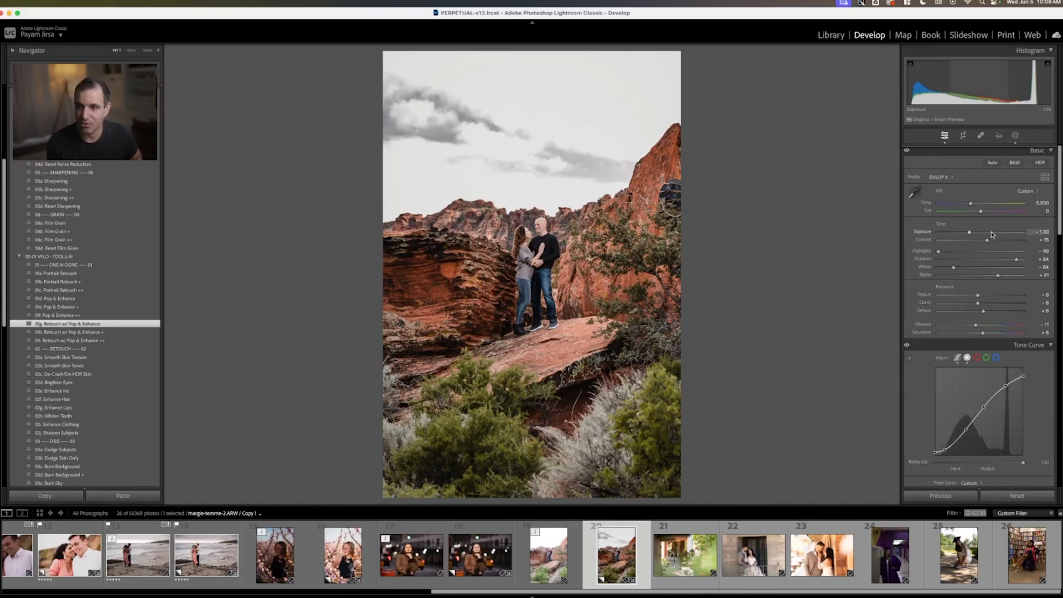
{"action": "key", "text": "Up"}
{"action": "key", "text": "Up"}
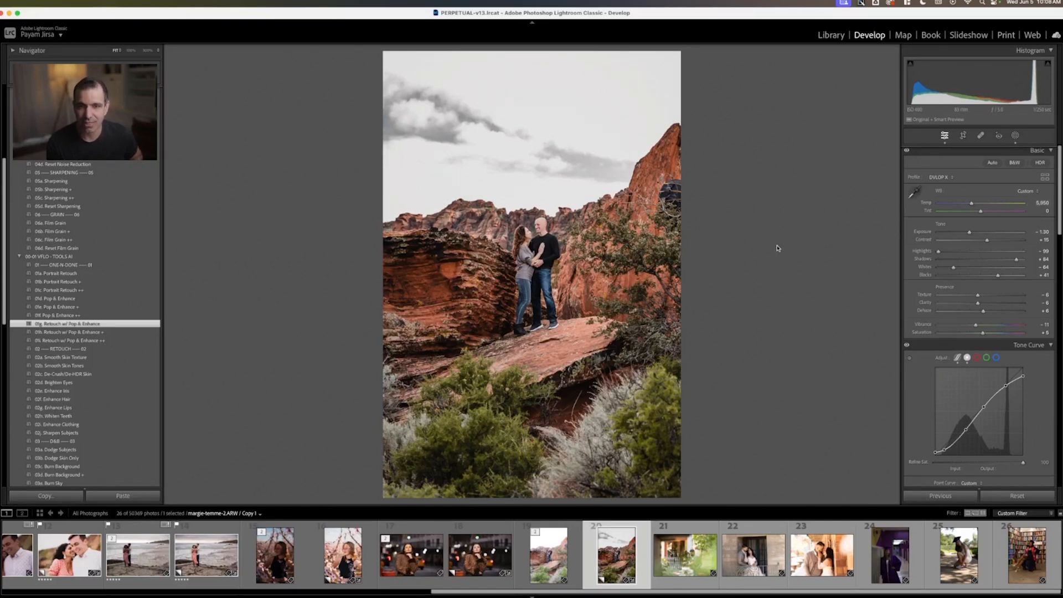
Compare the edited red rock couple photo with its unedited original
{"action": "key", "text": "Left"}
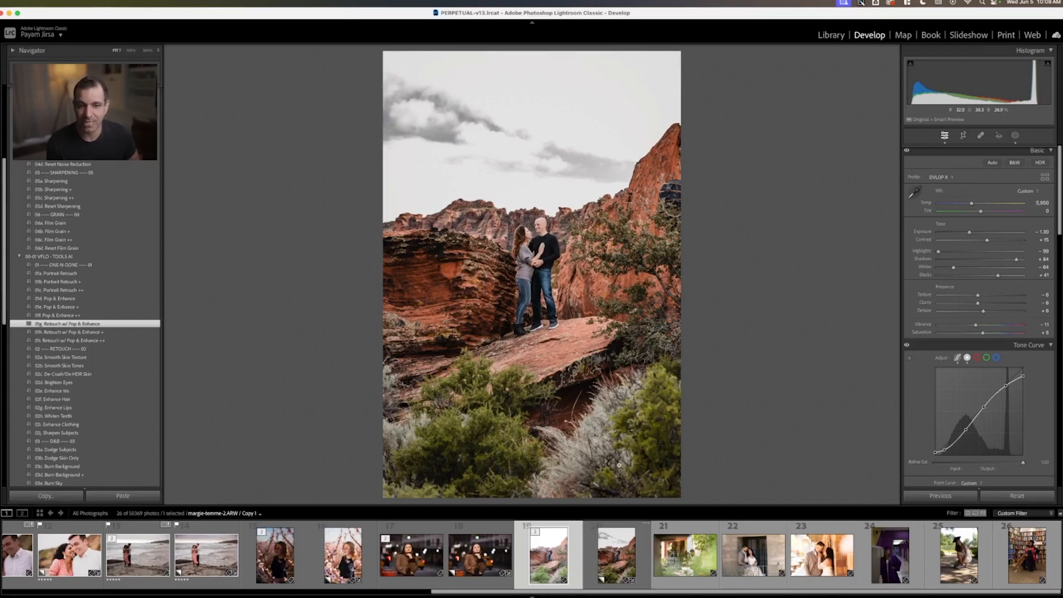
{"action": "key", "text": "Right"}
{"action": "key", "text": "Left"}
{"action": "key", "text": "Right"}
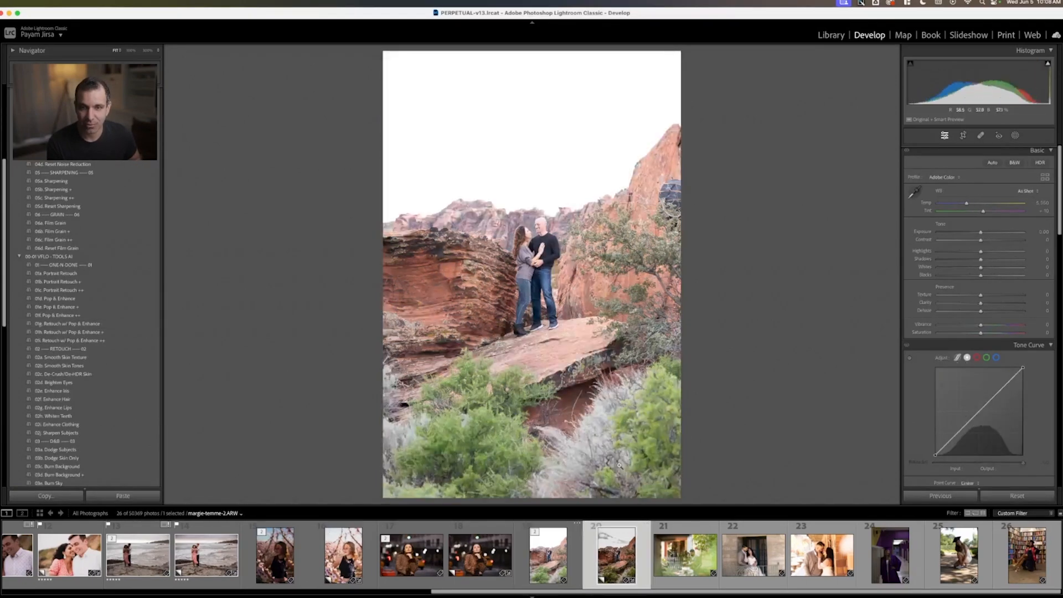
Create a virtual copy of the couple photo framed by garden foliage and apply the Radiant 07d Backlight (Flare/Low Contrast) preset
{"action": "key", "text": "Left"}
{"action": "key", "text": "Right"}
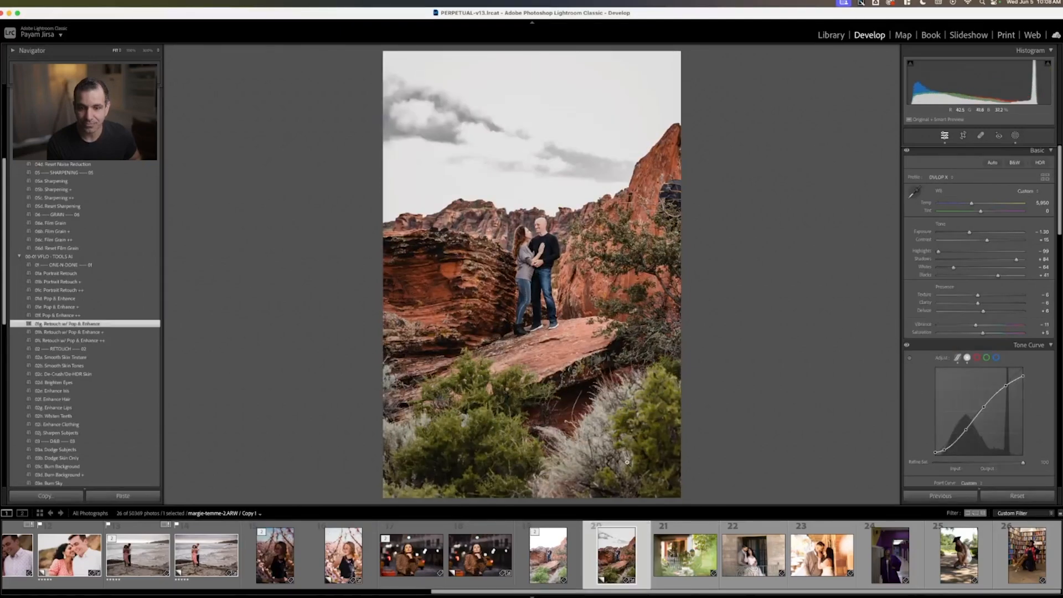
{"action": "key", "text": "Right"}
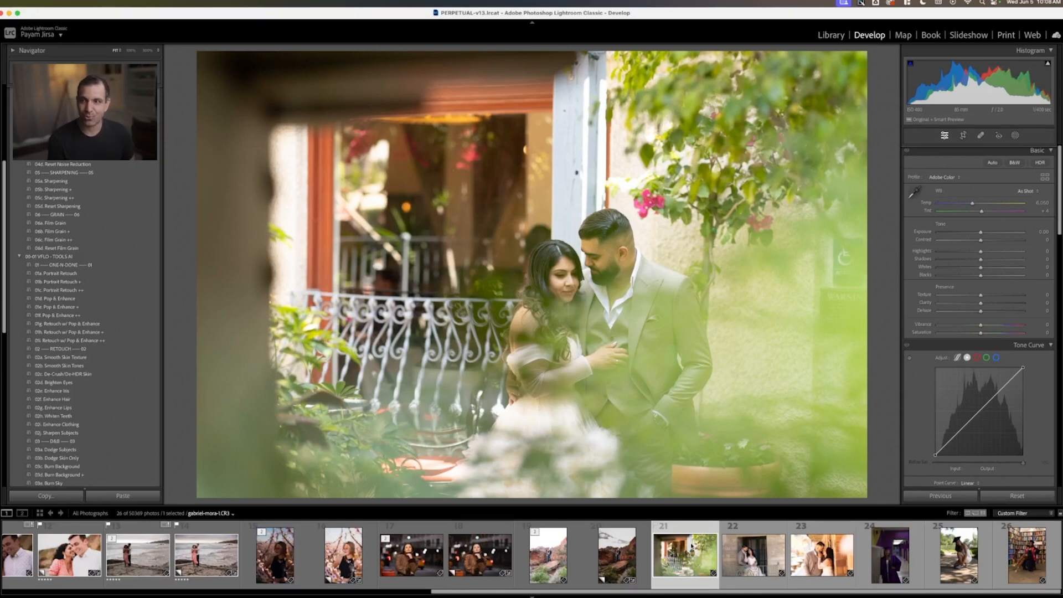
{"action": "key", "text": "super+apostrophe"}
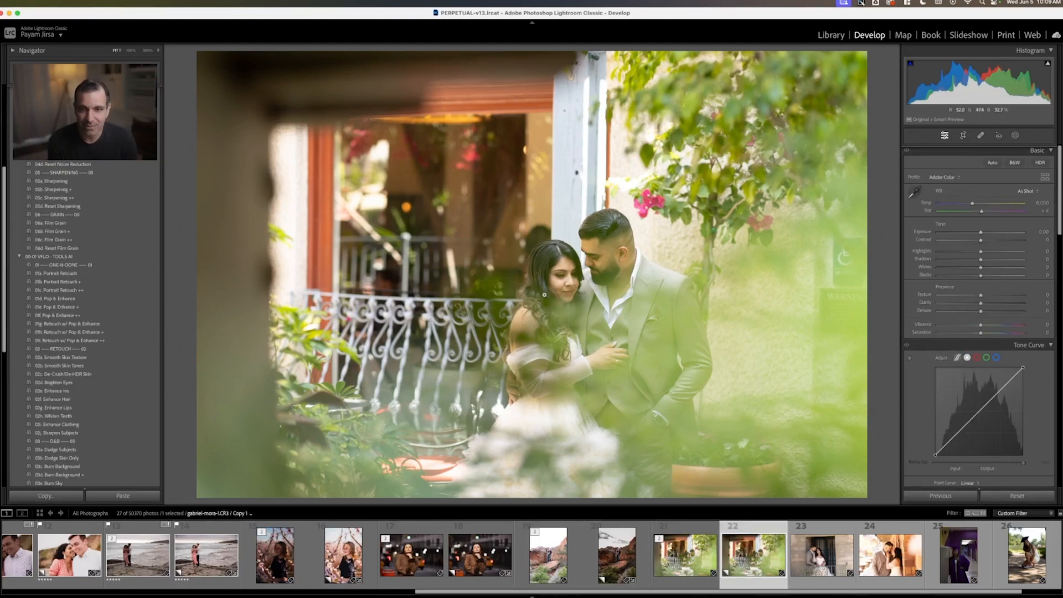
{"action": "scroll", "coordinate": [83, 372], "scroll_direction": "down", "scroll_amount": 10}
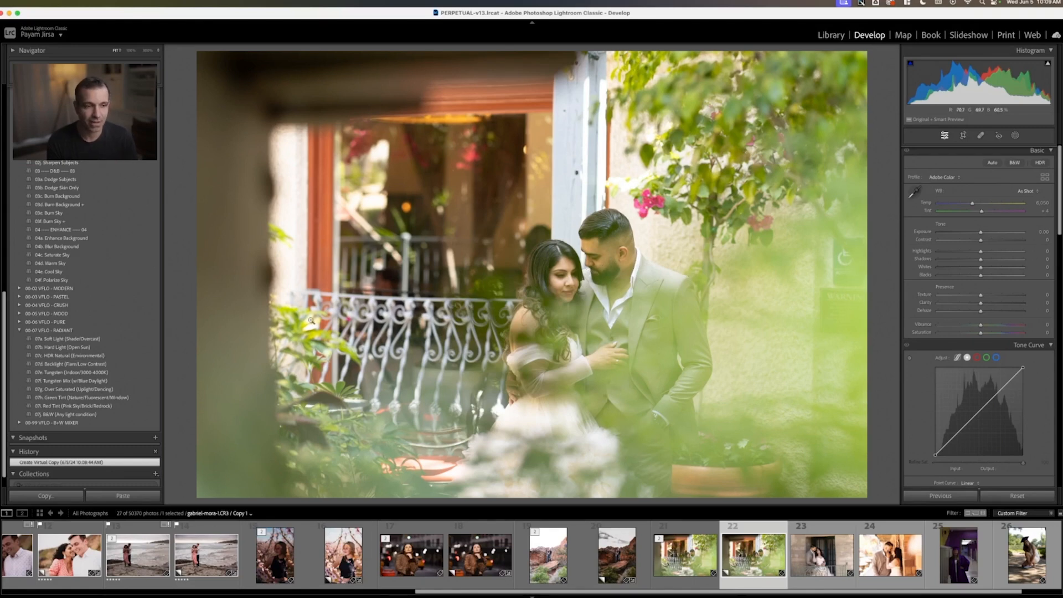
{"action": "left_click", "coordinate": [81, 364]}
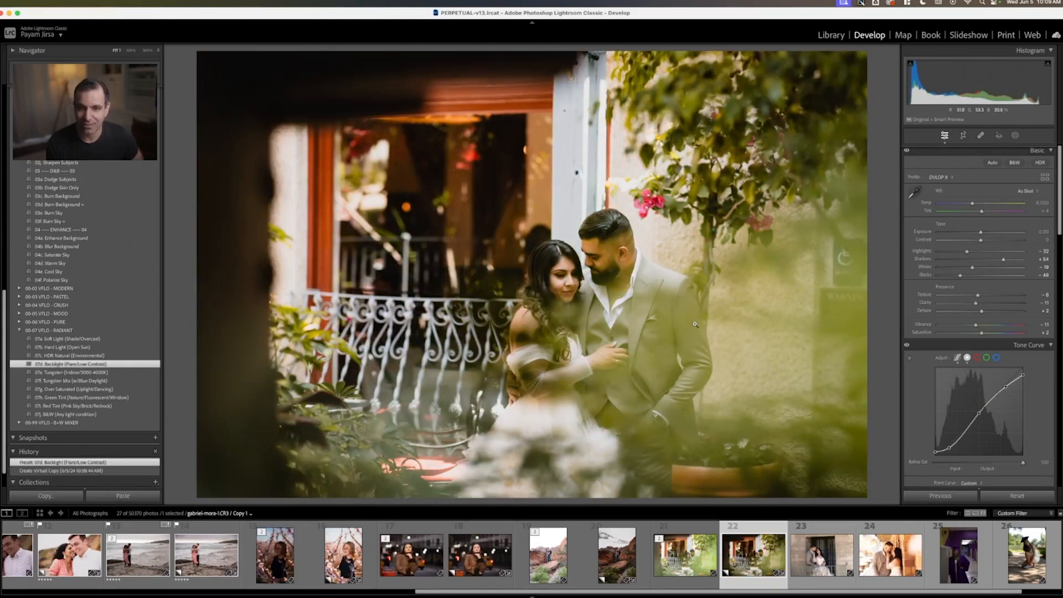
Set the garden couple photo's blacks to +32 and exposure to 0.00, checking the faces up close
{"action": "left_click_drag", "start_coordinate": [986, 233], "coordinate": [988, 241]}
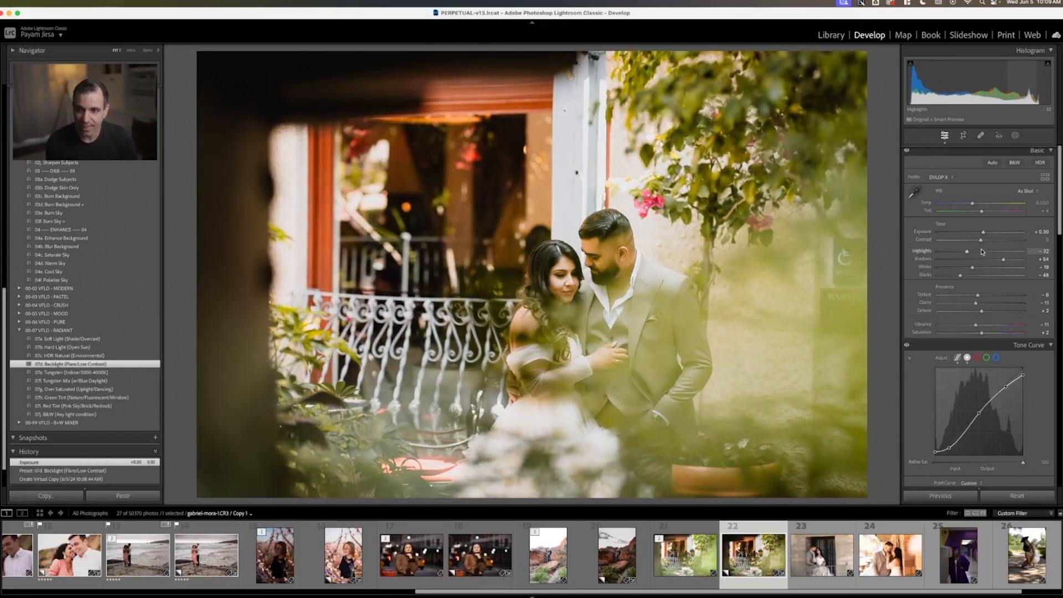
{"action": "mouse_move", "coordinate": [961, 275]}
{"action": "left_mouse_down"}
{"action": "mouse_move", "coordinate": [980, 280]}
{"action": "mouse_move", "coordinate": [969, 279]}
{"action": "left_mouse_up"}
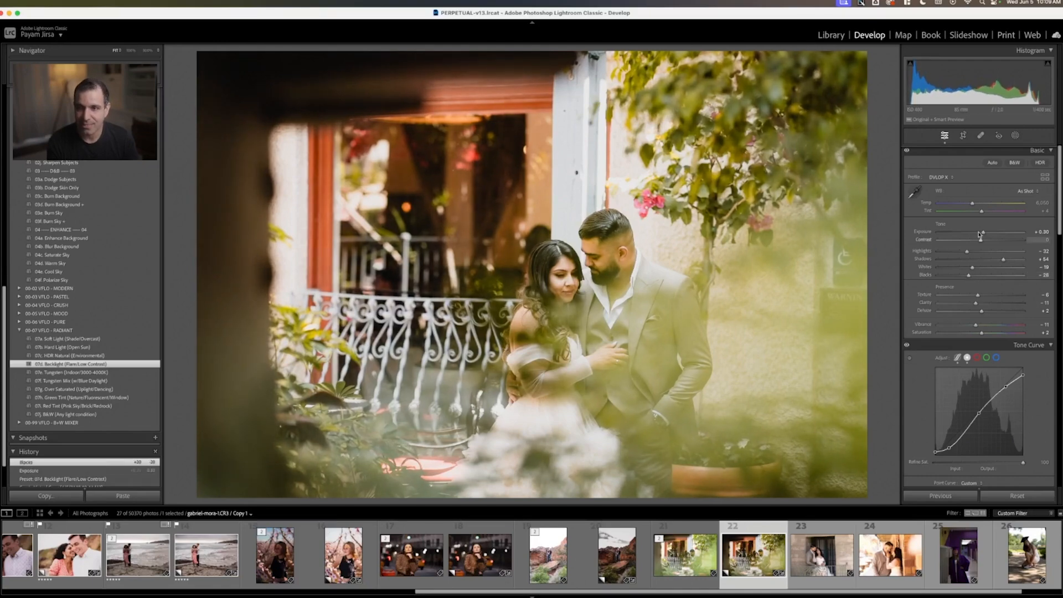
{"action": "left_click_drag", "start_coordinate": [987, 232], "coordinate": [982, 233]}
{"action": "left_click", "coordinate": [576, 280]}
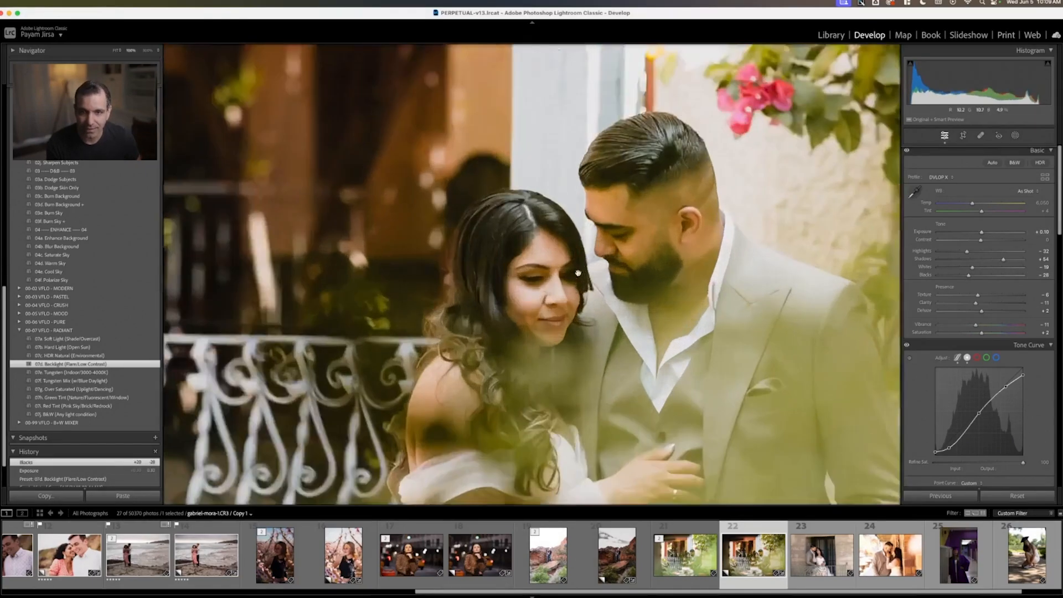
{"action": "left_click", "coordinate": [581, 275]}
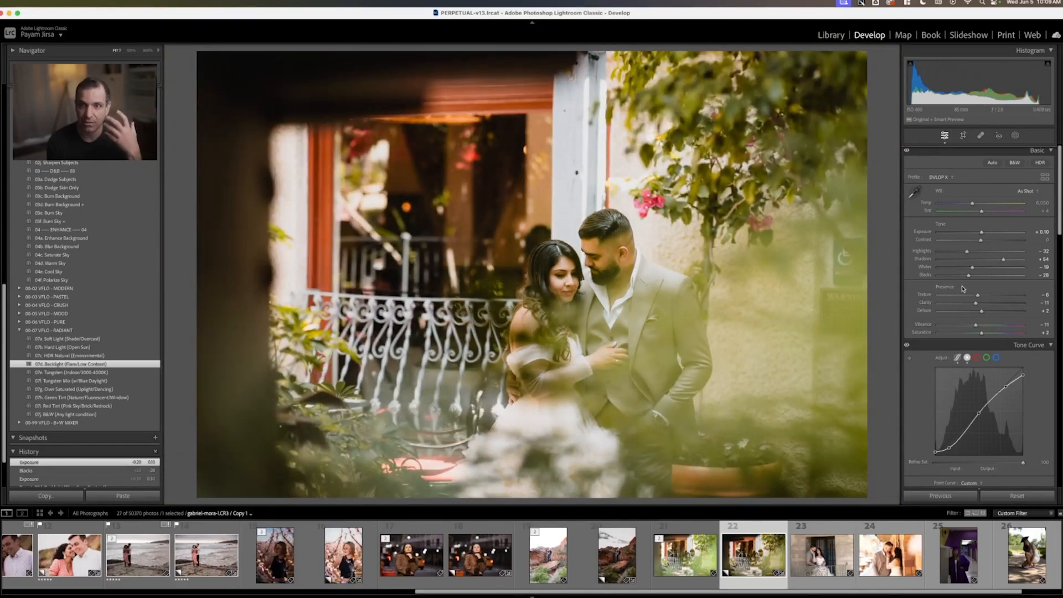
{"action": "left_click_drag", "start_coordinate": [970, 279], "coordinate": [991, 283]}
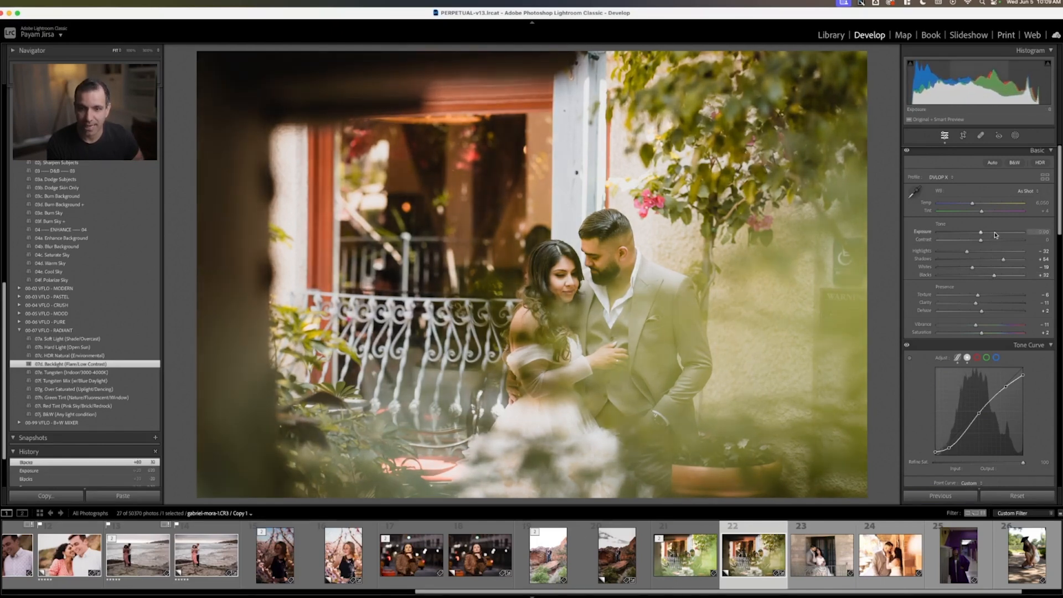
{"action": "key", "text": "Down"}
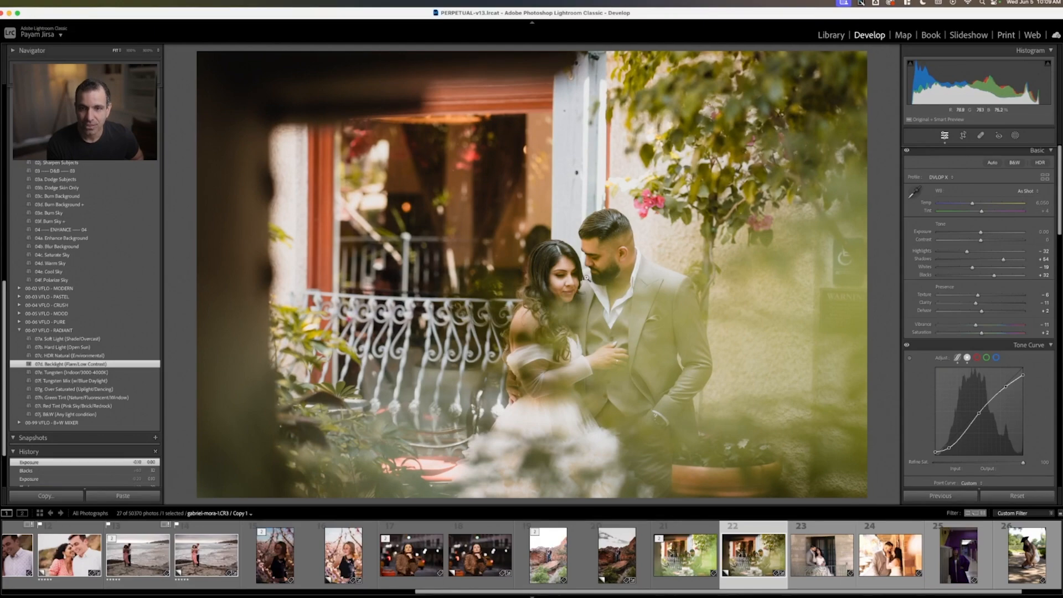
{"action": "left_click", "coordinate": [586, 279]}
{"action": "left_click", "coordinate": [625, 257]}
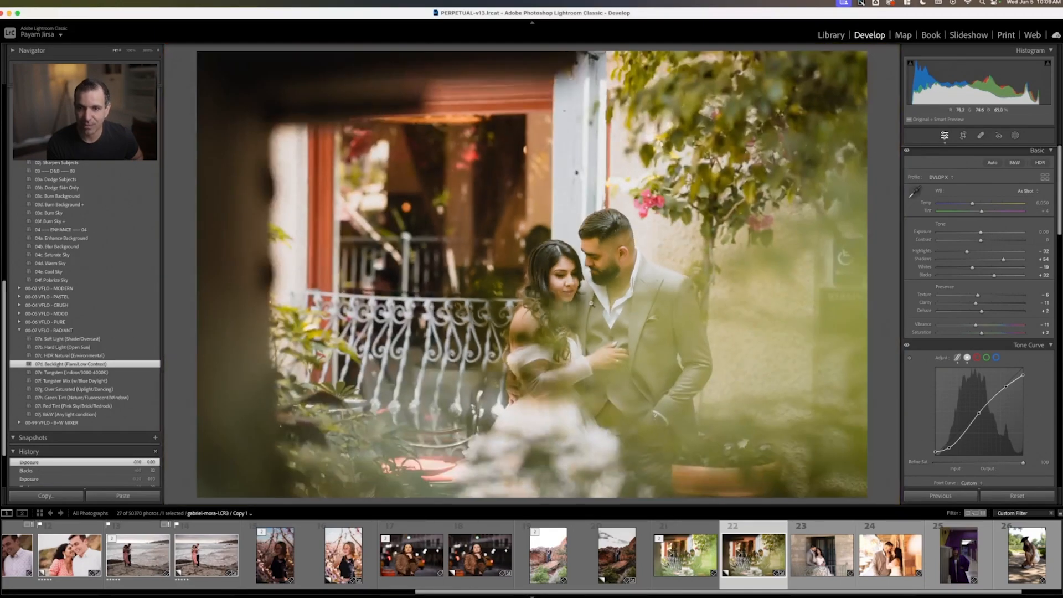
Set the garden couple photo's temperature to 6,500 and tint to +14, judging skin tones up close and against the before view
{"action": "left_click", "coordinate": [603, 285]}
{"action": "key", "text": "Up"}
{"action": "key", "text": "Up"}
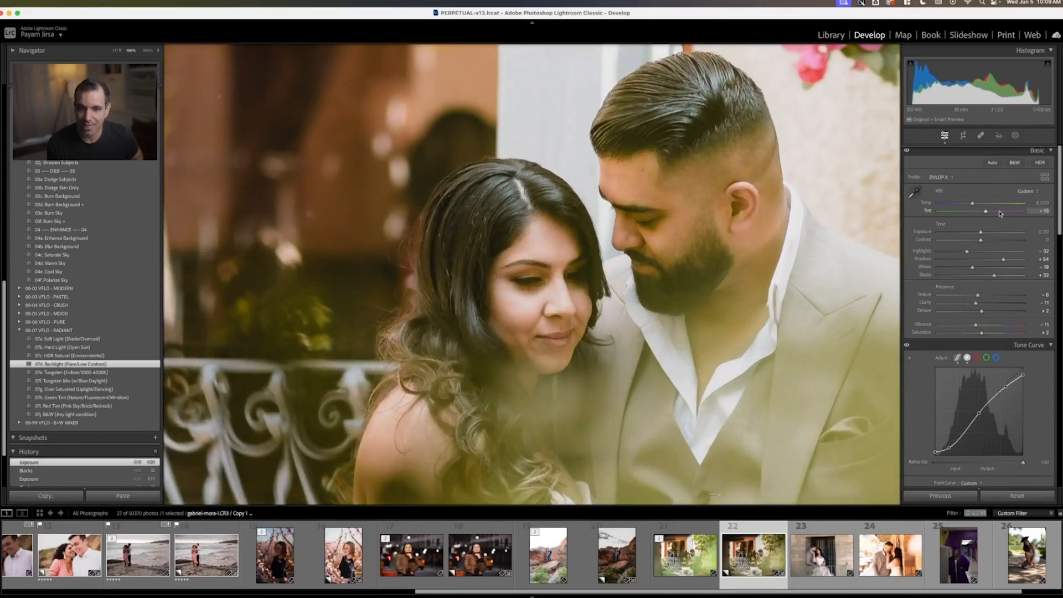
{"action": "key", "text": "Up"}
{"action": "key", "text": "Up"}
{"action": "key", "text": "Up"}
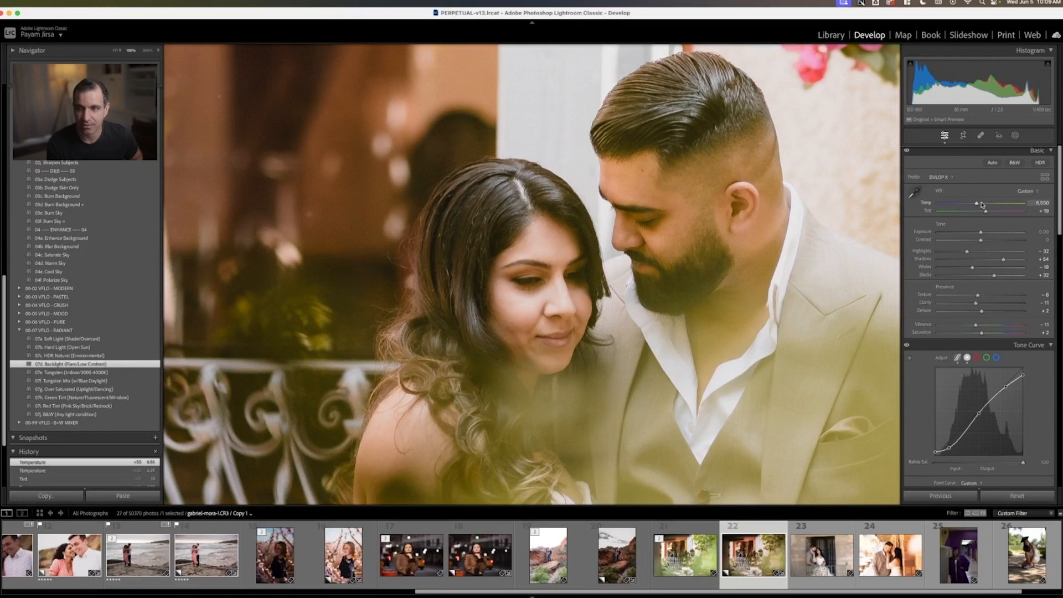
{"action": "key", "text": "Down"}
{"action": "left_click", "coordinate": [741, 222]}
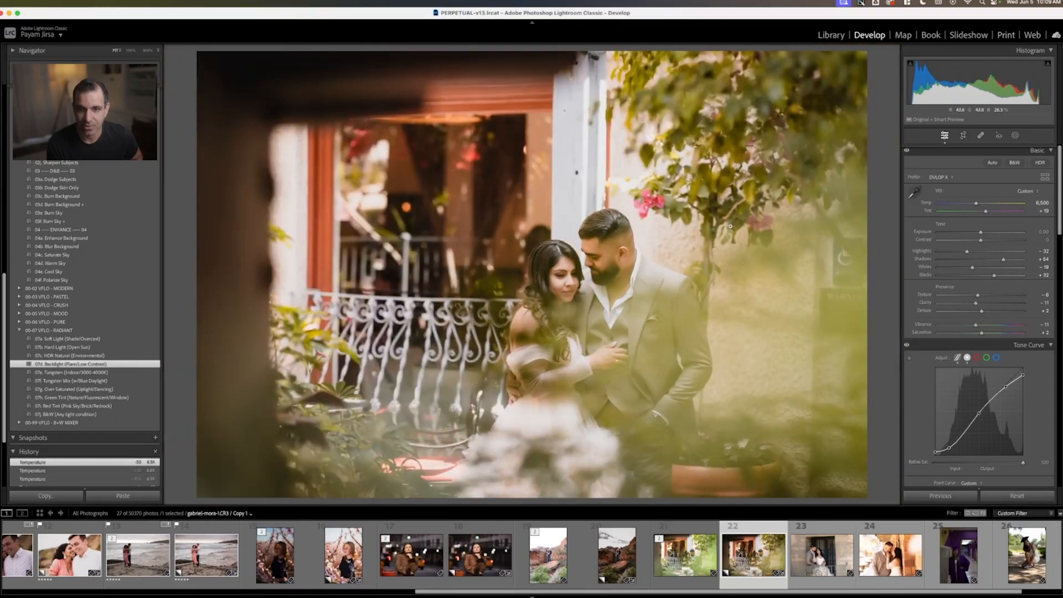
{"action": "key", "text": "Down"}
{"action": "key", "text": "backslash"}
{"action": "key", "text": "backslash"}
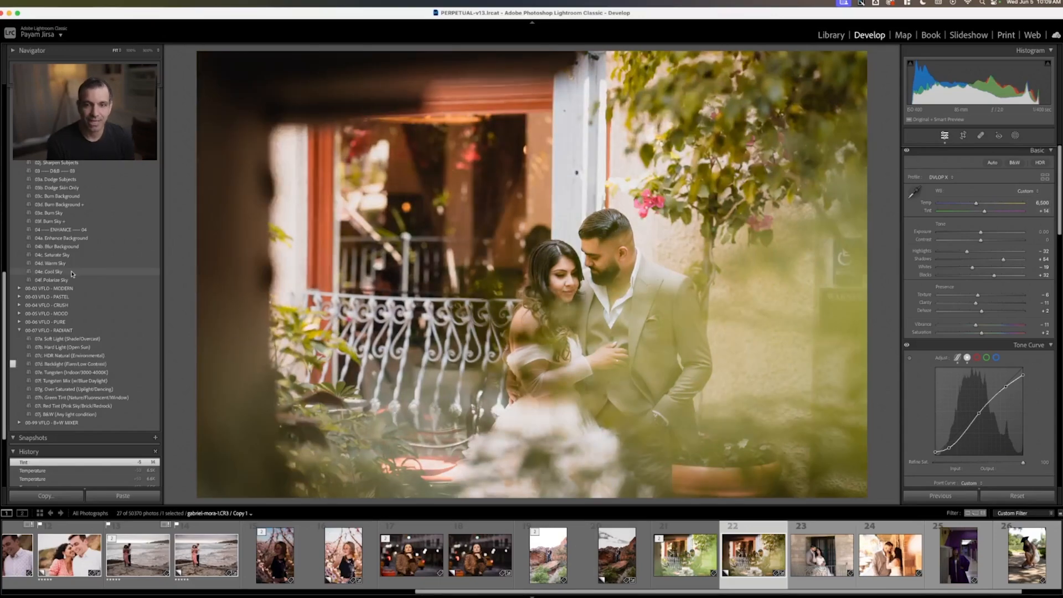
Apply the 02a Radial Burn Full preset to the garden couple photo
{"action": "scroll", "coordinate": [63, 288], "scroll_direction": "up", "scroll_amount": 10}
{"action": "scroll", "coordinate": [65, 286], "scroll_direction": "down", "scroll_amount": 5}
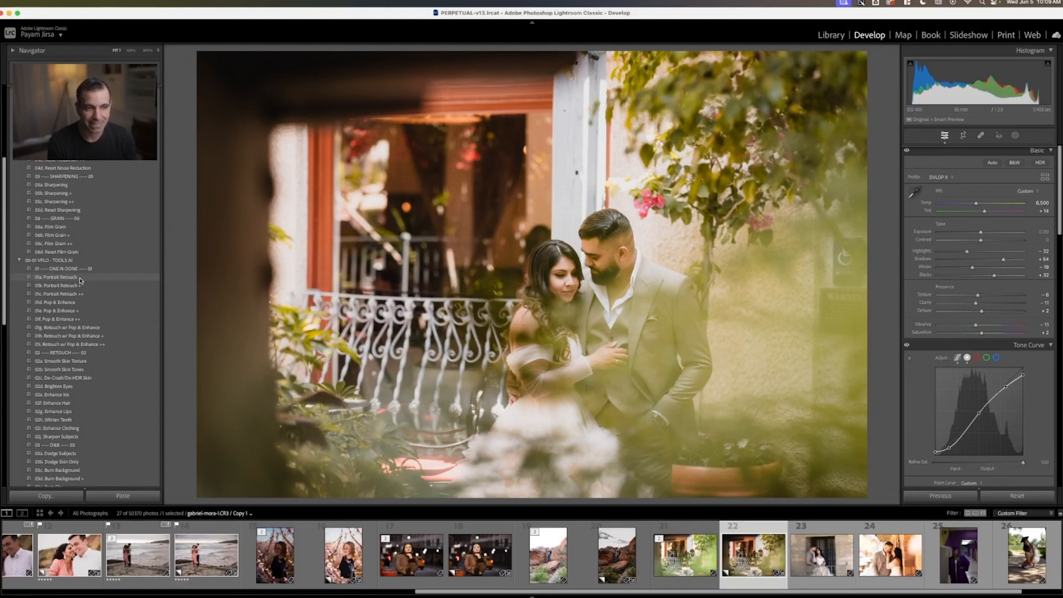
{"action": "scroll", "coordinate": [76, 340], "scroll_direction": "down", "scroll_amount": 4}
{"action": "scroll", "coordinate": [76, 340], "scroll_direction": "up", "scroll_amount": 9}
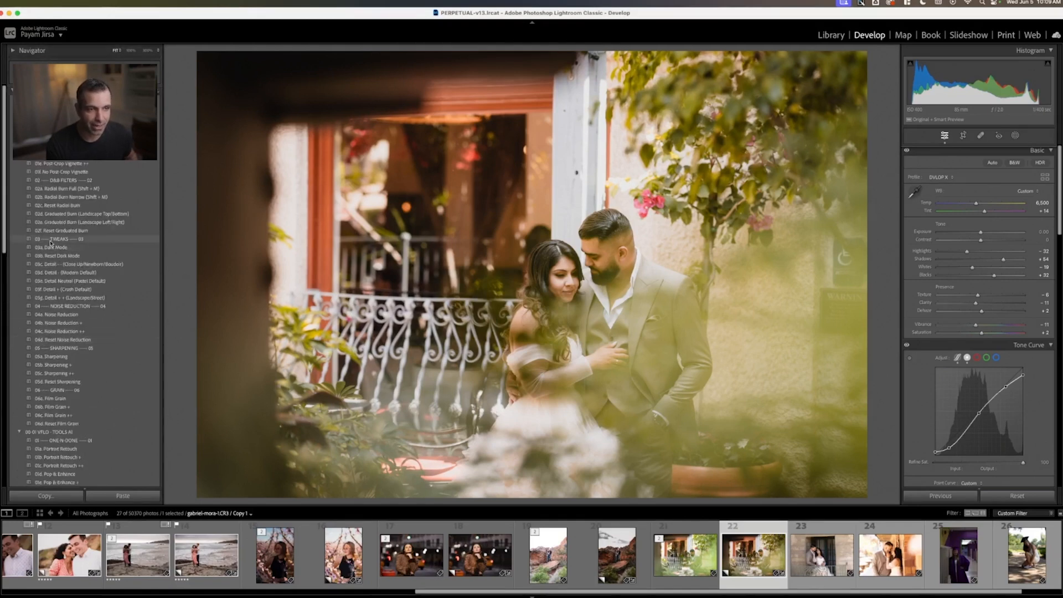
{"action": "left_click", "coordinate": [72, 188]}
Recentre and narrow the radial burn mask around the garden couple, and compare the edit with the unedited original
{"action": "left_click", "coordinate": [1016, 135]}
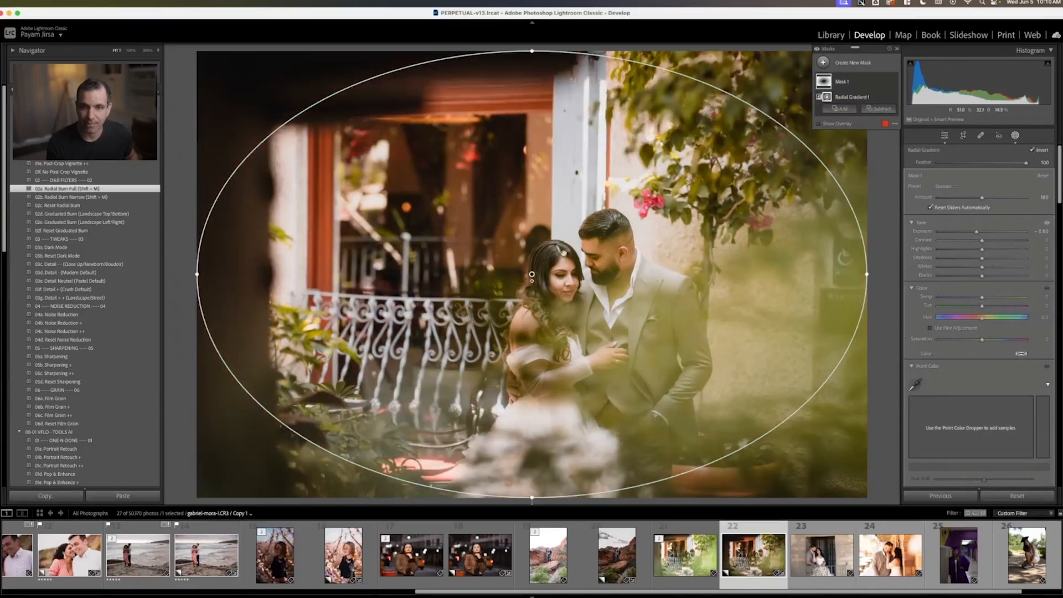
{"action": "left_click_drag", "start_coordinate": [531, 275], "coordinate": [595, 276]}
{"action": "left_click_drag", "start_coordinate": [260, 275], "coordinate": [576, 241]}
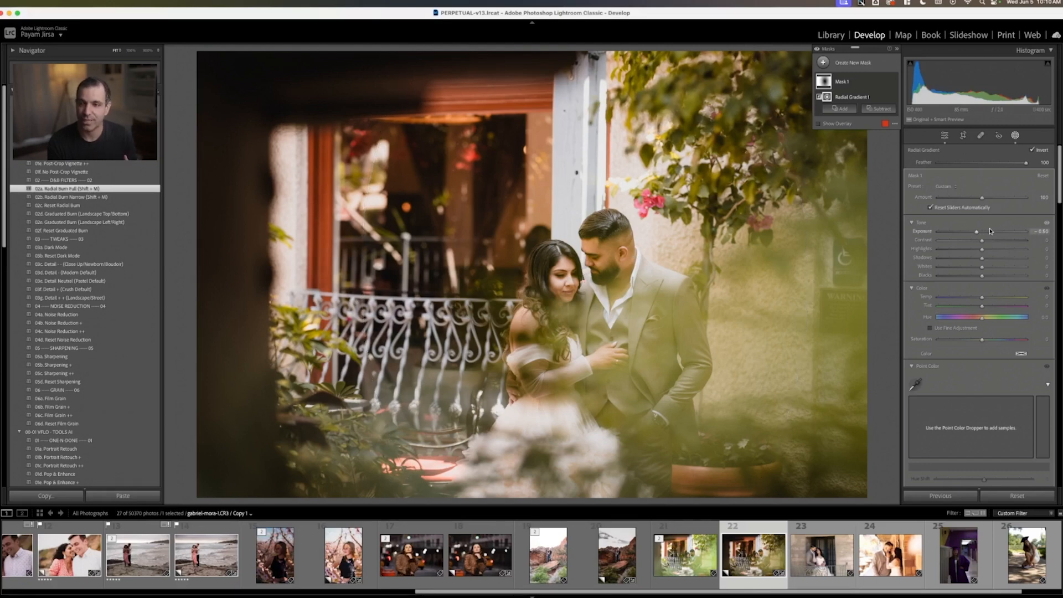
{"action": "left_click", "coordinate": [1016, 137]}
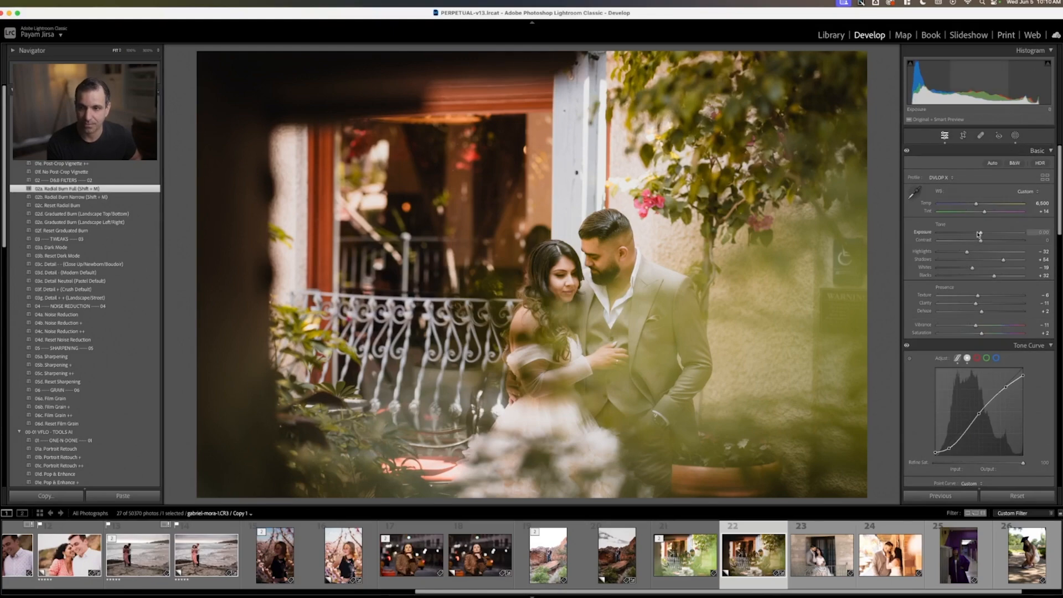
{"action": "key", "text": "Left"}
{"action": "key", "text": "Right"}
{"action": "key", "text": "Left"}
{"action": "key", "text": "Right"}
Straighten the balcony couple photo by rotating its crop slightly clockwise
{"action": "key", "text": "Right"}
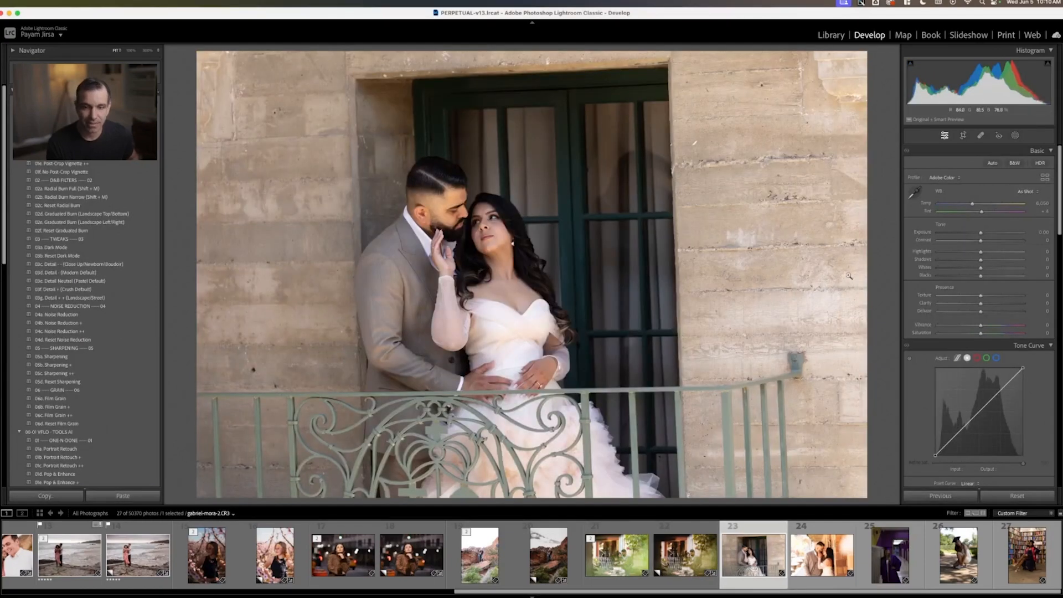
{"action": "key", "text": "r"}
{"action": "left_click_drag", "start_coordinate": [876, 169], "coordinate": [878, 184]}
{"action": "key", "text": "r"}
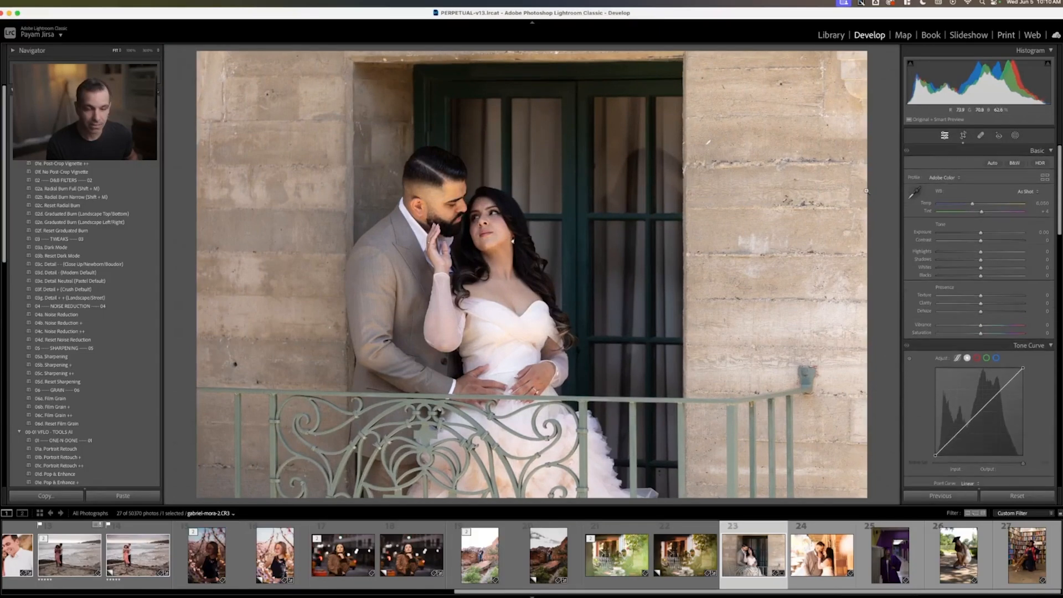
Create a virtual copy of the balcony couple photo and apply the Radiant 07a Soft Light (Shade/Overcast) preset
{"action": "key", "text": "super+apostrophe"}
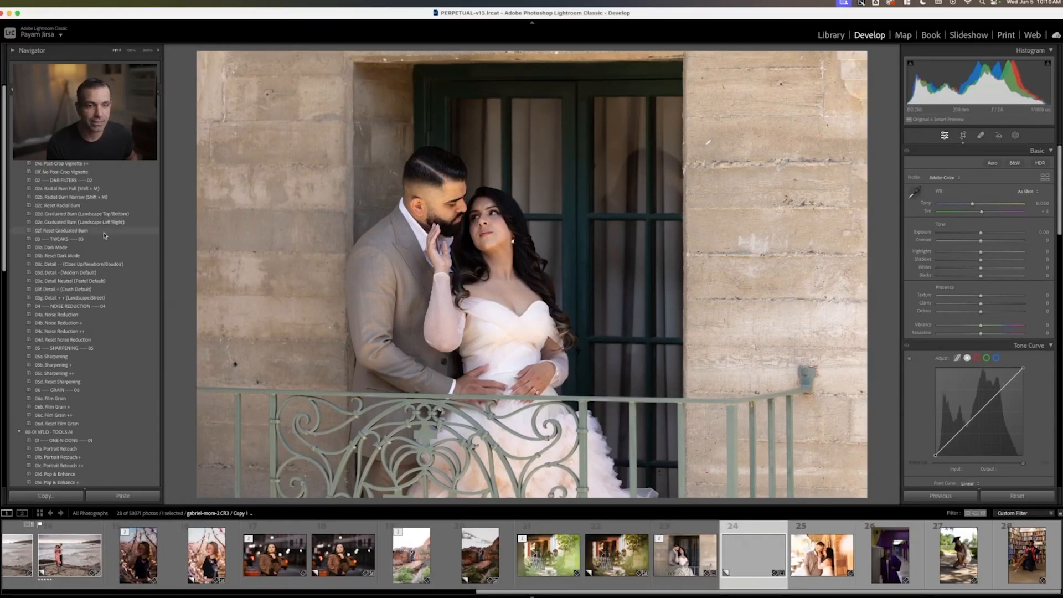
{"action": "scroll", "coordinate": [102, 305], "scroll_direction": "down", "scroll_amount": 5}
{"action": "scroll", "coordinate": [96, 311], "scroll_direction": "down", "scroll_amount": 5}
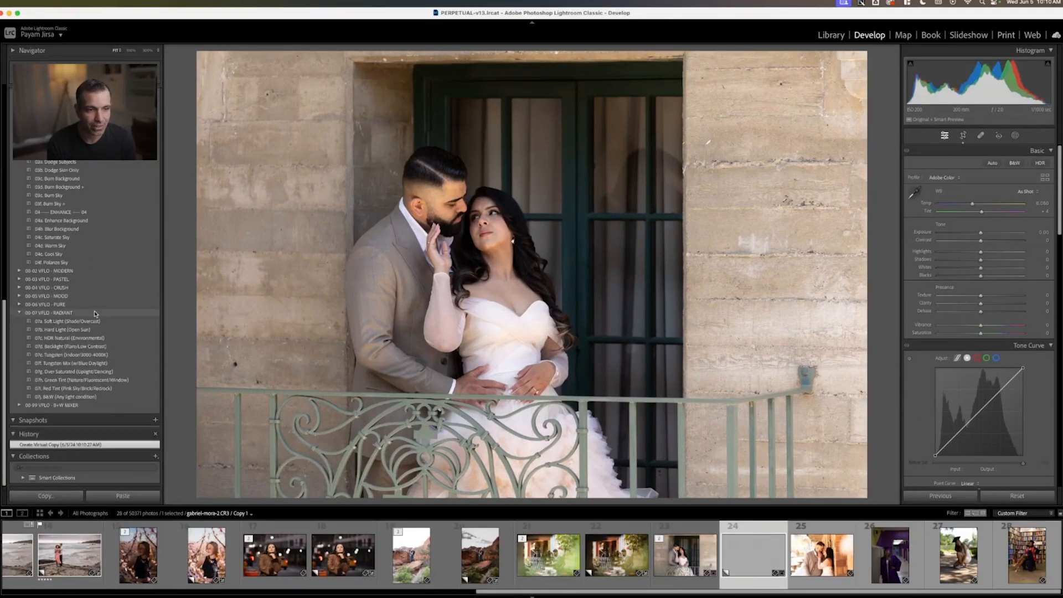
{"action": "left_click", "coordinate": [89, 321]}
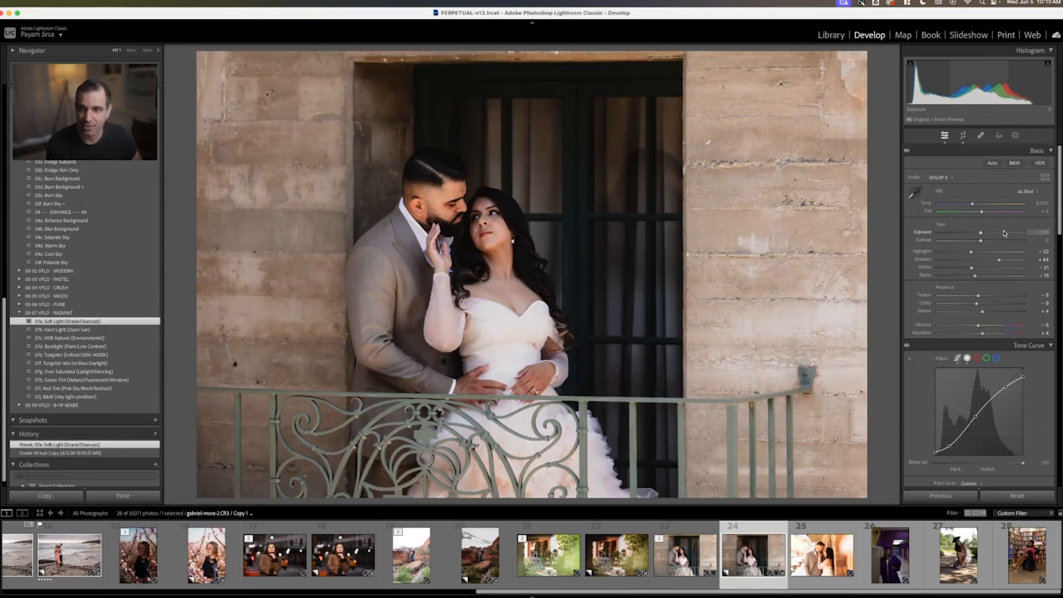
Raise the balcony photo's exposure to +0.40 and its blacks to +17
{"action": "key", "text": "Up"}
{"action": "key", "text": "Up"}
{"action": "key", "text": "Up"}
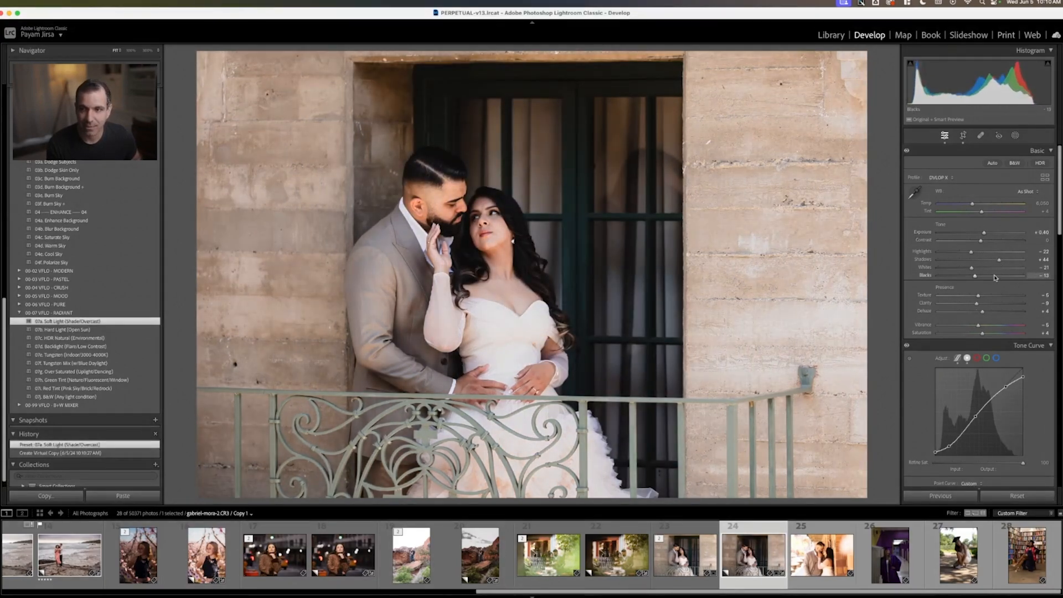
{"action": "key", "text": "Up"}
{"action": "key", "text": "Up"}
{"action": "key", "text": "Up"}
{"action": "key", "text": "Up"}
{"action": "key", "text": "Up"}
{"action": "key", "text": "Up"}
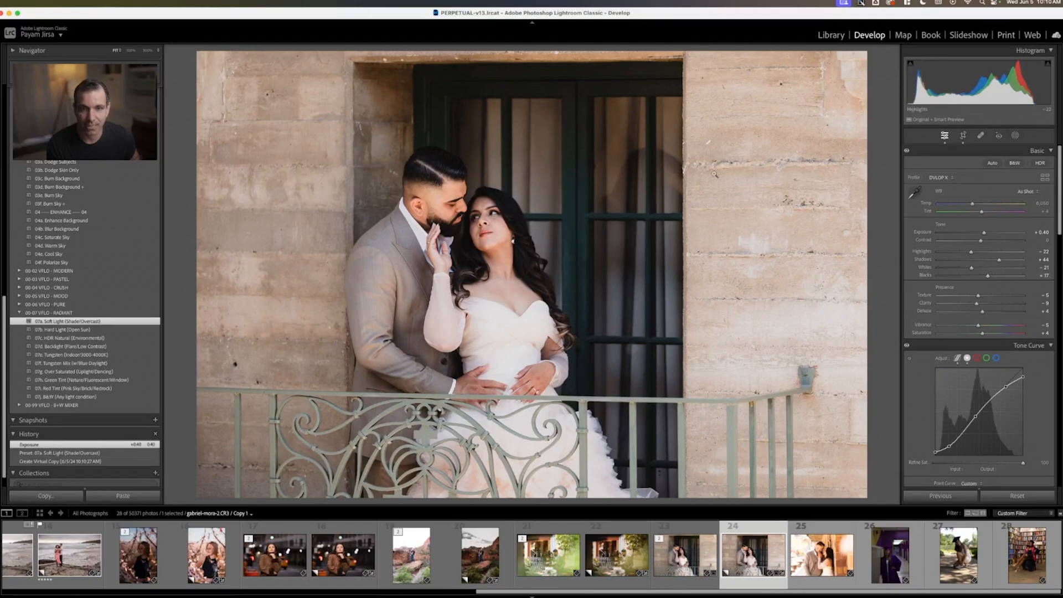
Try the three Retouch w/ Pop & Enhance strengths on the balcony couple photo and settle on 01h Retouch w/ Pop & Enhance +
{"action": "scroll", "coordinate": [67, 161], "scroll_direction": "up", "scroll_amount": 10}
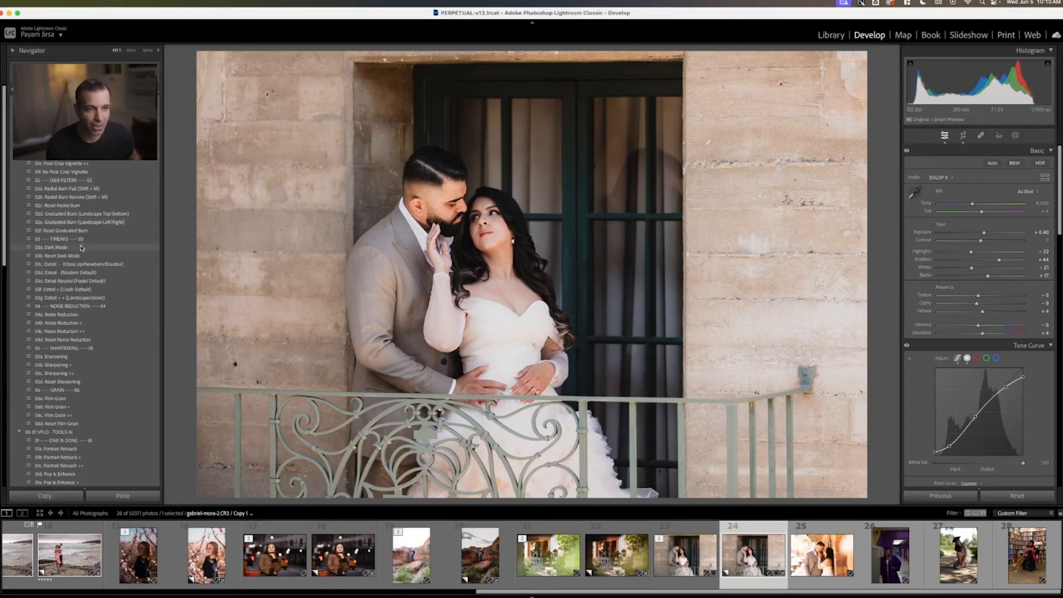
{"action": "scroll", "coordinate": [79, 227], "scroll_direction": "down", "scroll_amount": 8}
{"action": "left_click", "coordinate": [83, 297]}
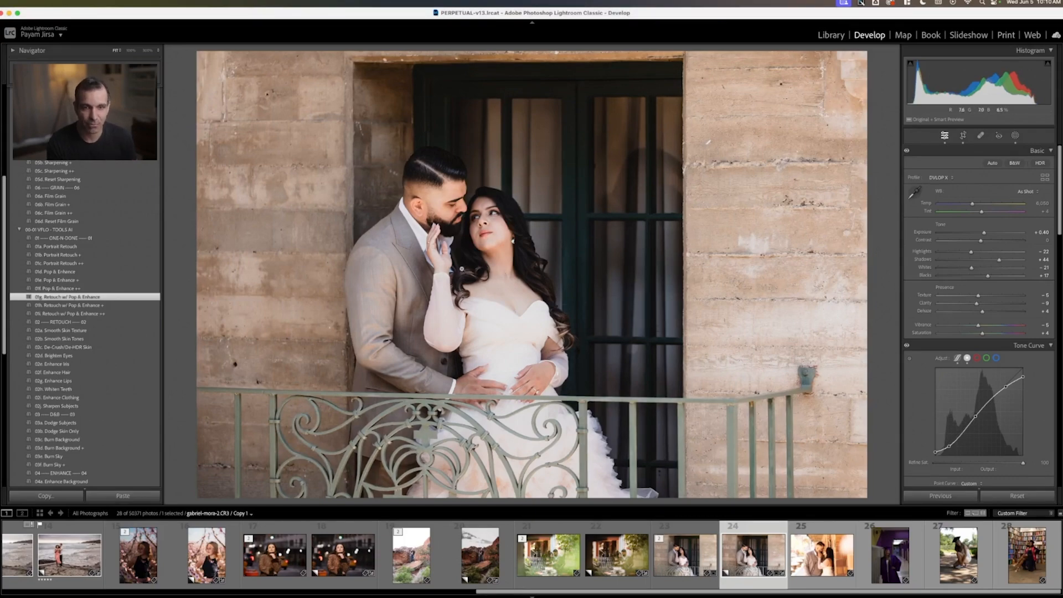
{"action": "left_click", "coordinate": [110, 305]}
{"action": "left_click", "coordinate": [110, 314]}
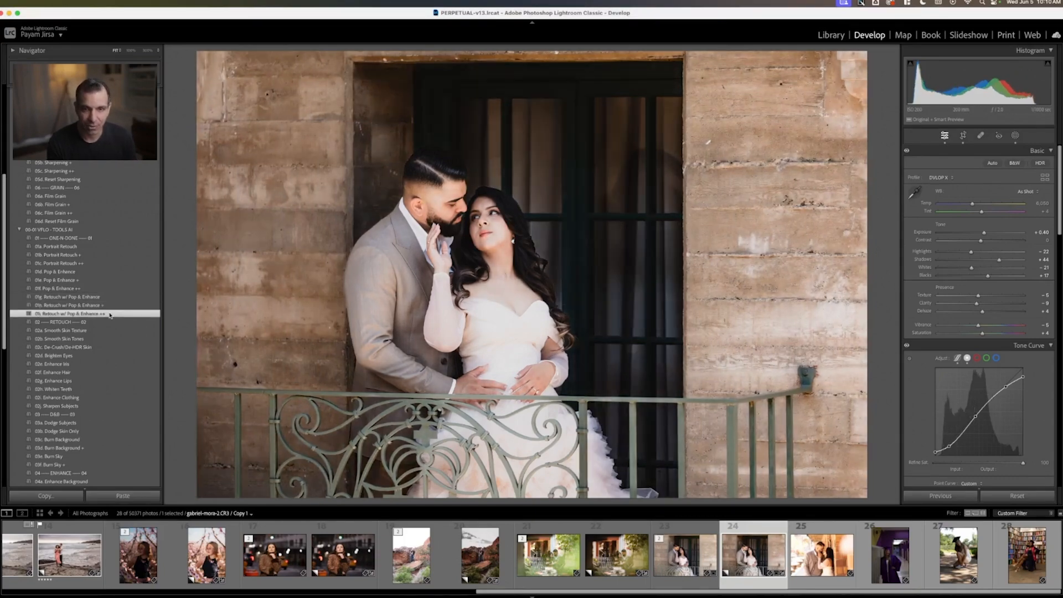
{"action": "left_click", "coordinate": [115, 307]}
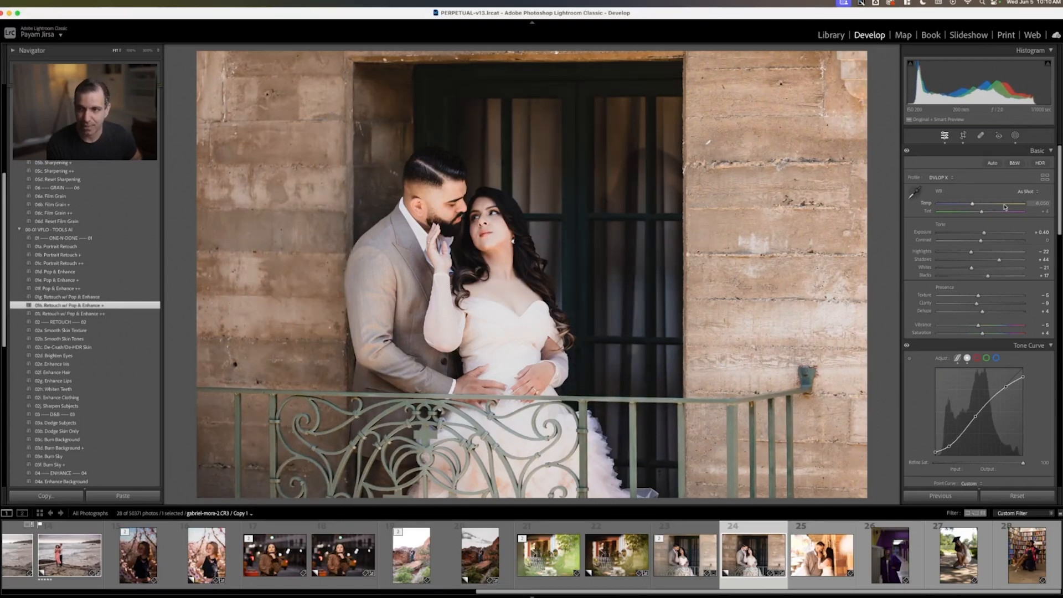
Set the balcony photo's temperature to 6,450, tint to -1 and contrast to -20, checking it against the unedited version
{"action": "scroll", "coordinate": [1005, 207], "scroll_direction": "up", "scroll_amount": 4}
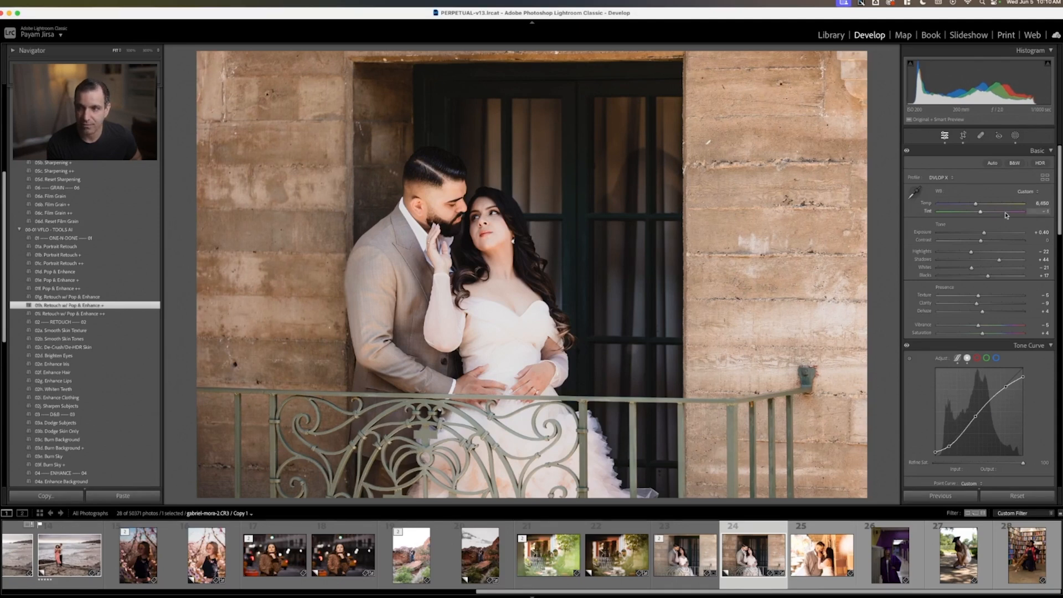
{"action": "scroll", "coordinate": [996, 242], "scroll_direction": "down", "scroll_amount": 4}
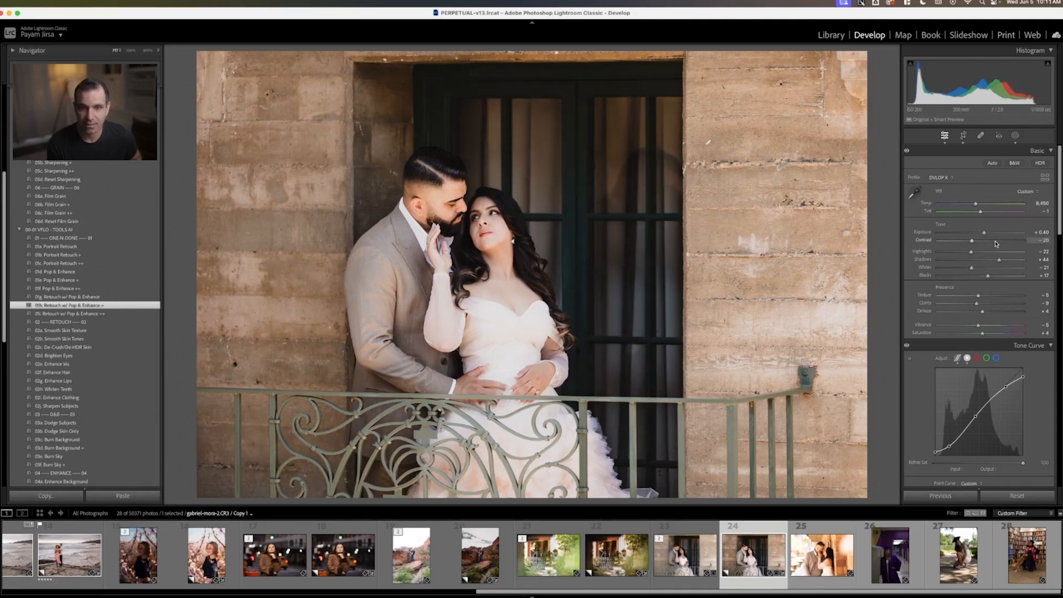
{"action": "key", "text": "backslash"}
{"action": "key", "text": "backslash"}
{"action": "key", "text": "backslash"}
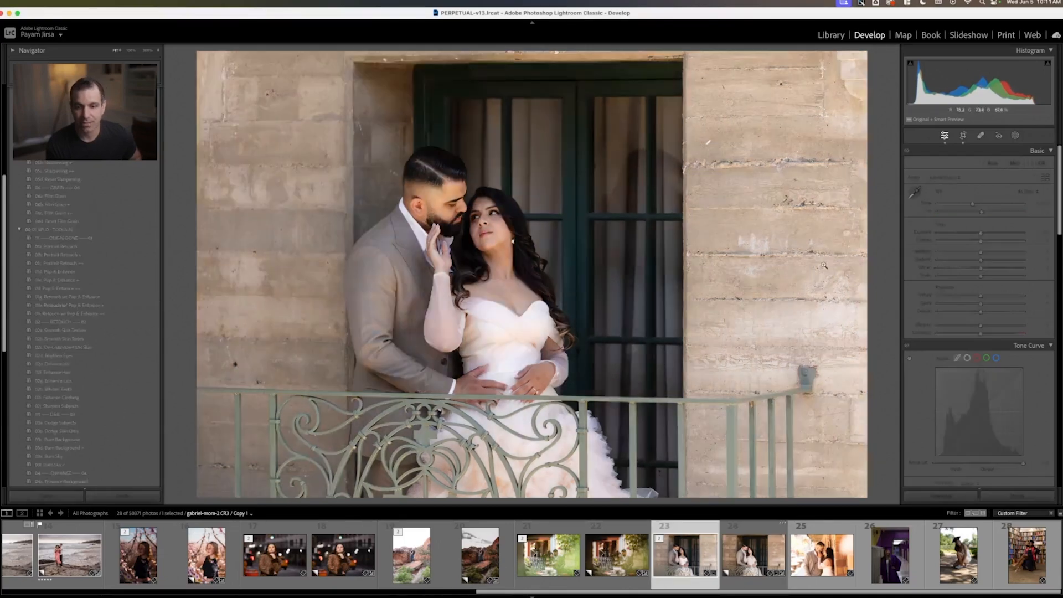
Compare the edited balcony couple photo with its unedited version
{"action": "key", "text": "backslash"}
{"action": "key", "text": "backslash"}
{"action": "key", "text": "backslash"}
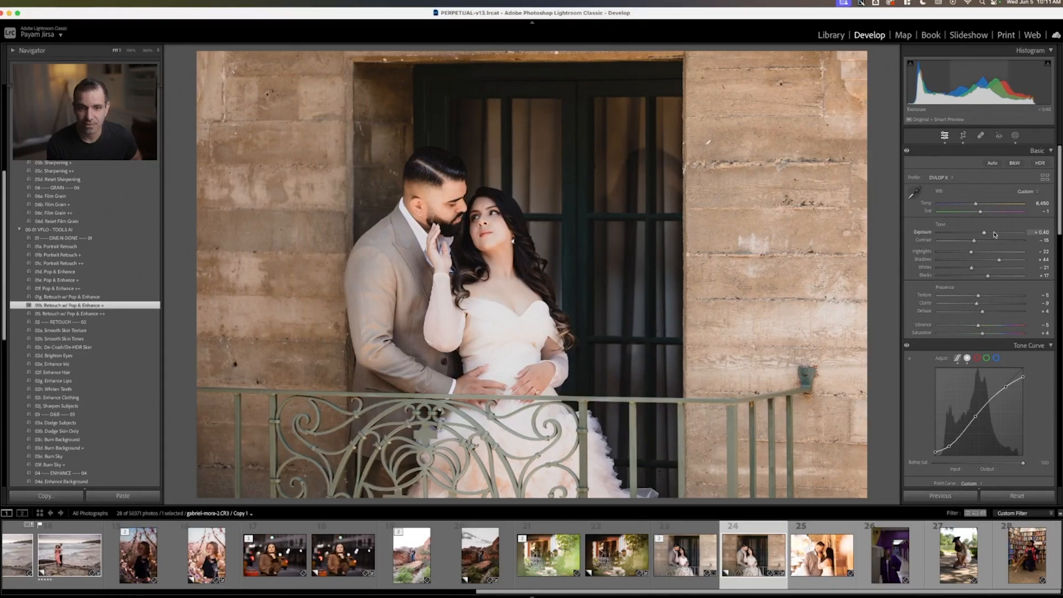
Straighten the photo of the couple beside the brick column and create a virtual copy of it
{"action": "key", "text": "Right"}
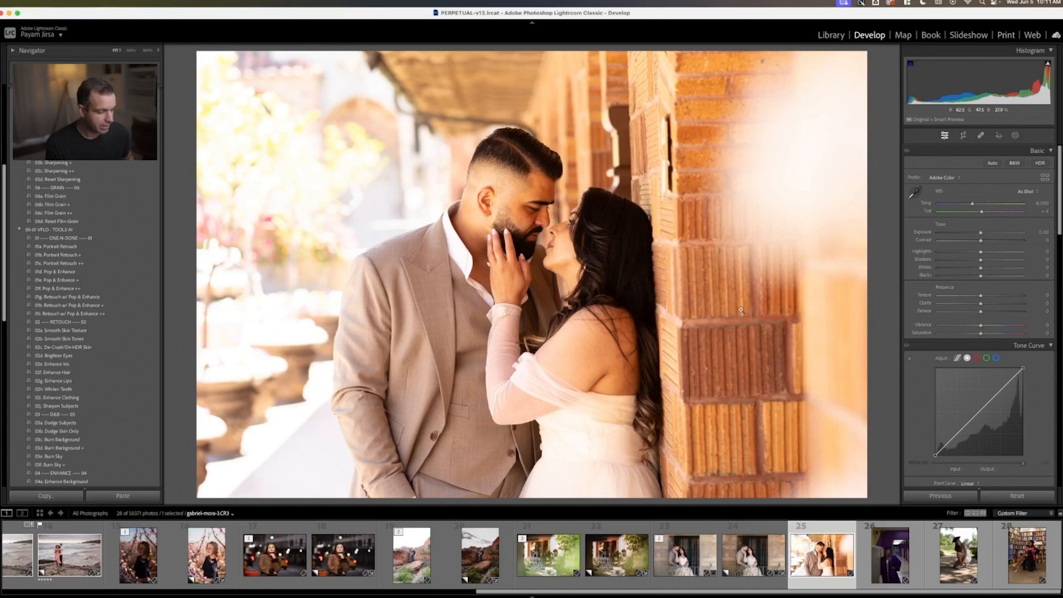
{"action": "key", "text": "r"}
{"action": "left_click_drag", "start_coordinate": [873, 215], "coordinate": [873, 223]}
{"action": "key", "text": "r"}
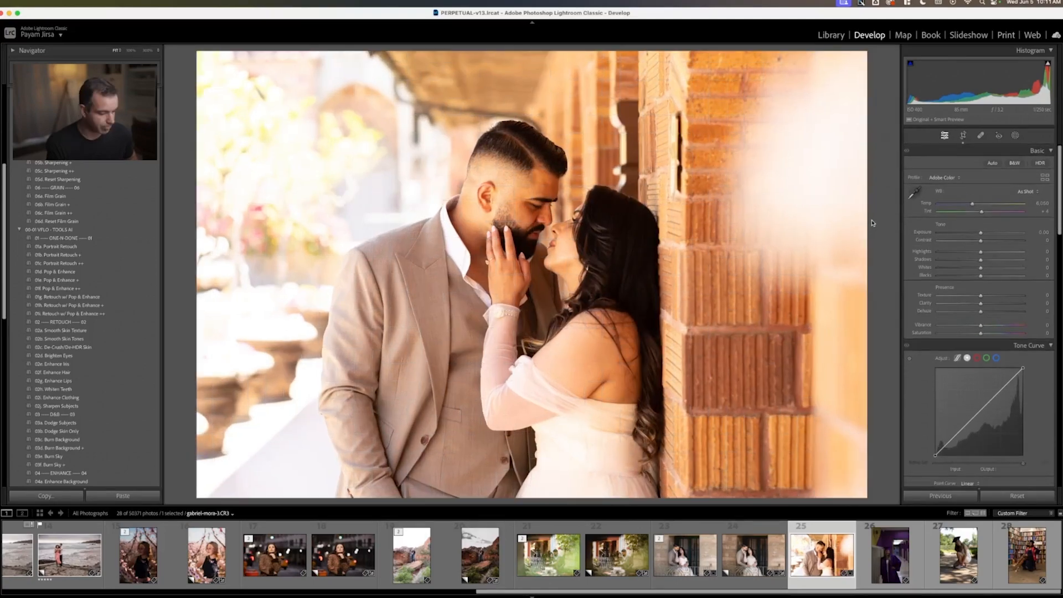
{"action": "key", "text": "super+apostrophe"}
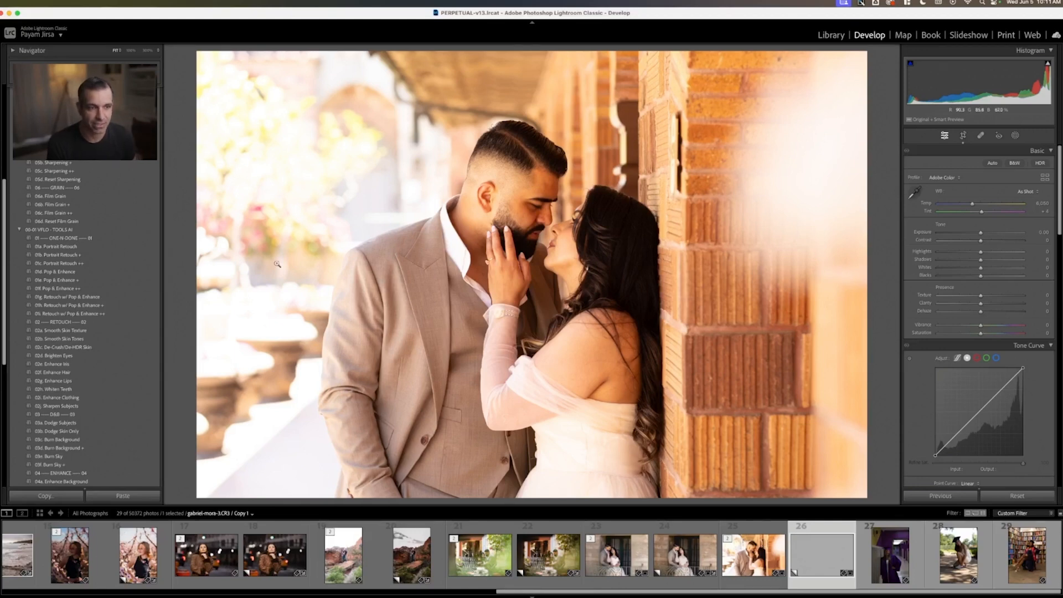
Apply the Radiant 07i Red Tint (Pink Sky/Brick/Redrock) preset at -0.43 exposure, comparing it with 07a Soft Light before settling on Red Tint
{"action": "scroll", "coordinate": [111, 327], "scroll_direction": "down", "scroll_amount": 10}
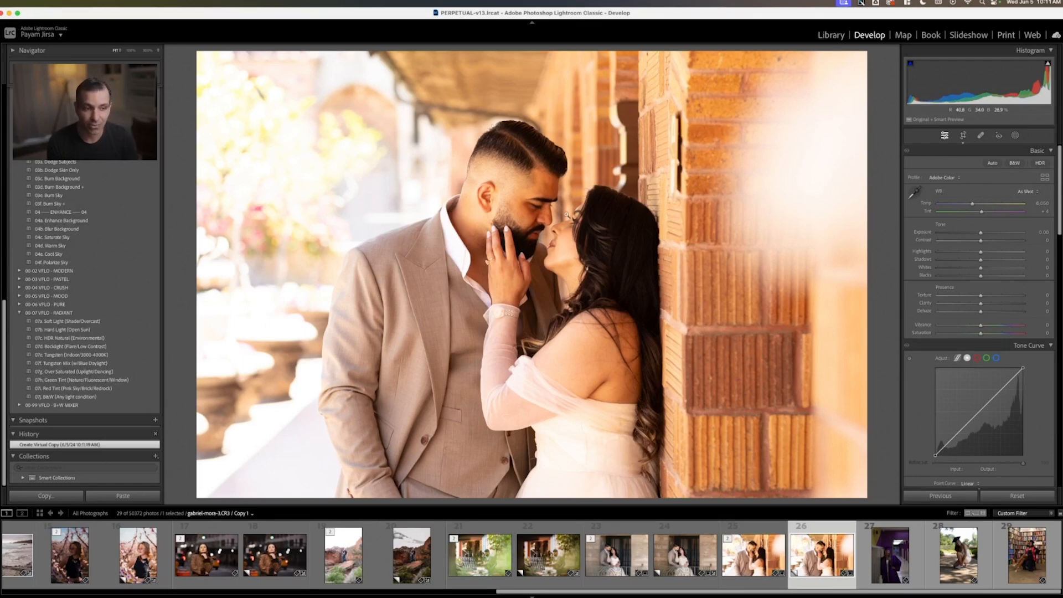
{"action": "left_click", "coordinate": [84, 388]}
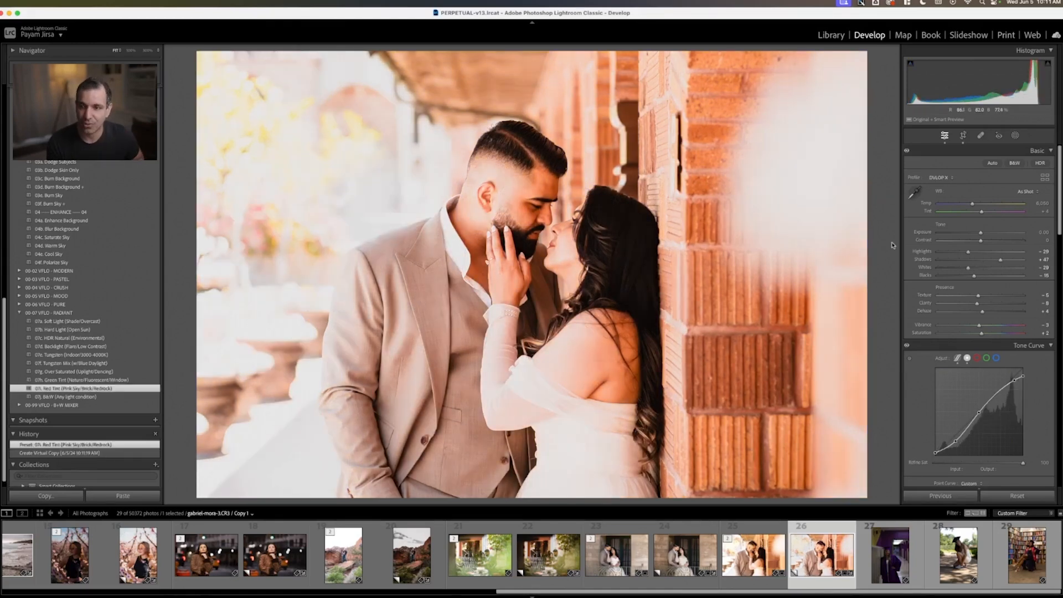
{"action": "key", "text": "shift+Down"}
{"action": "key", "text": "Down"}
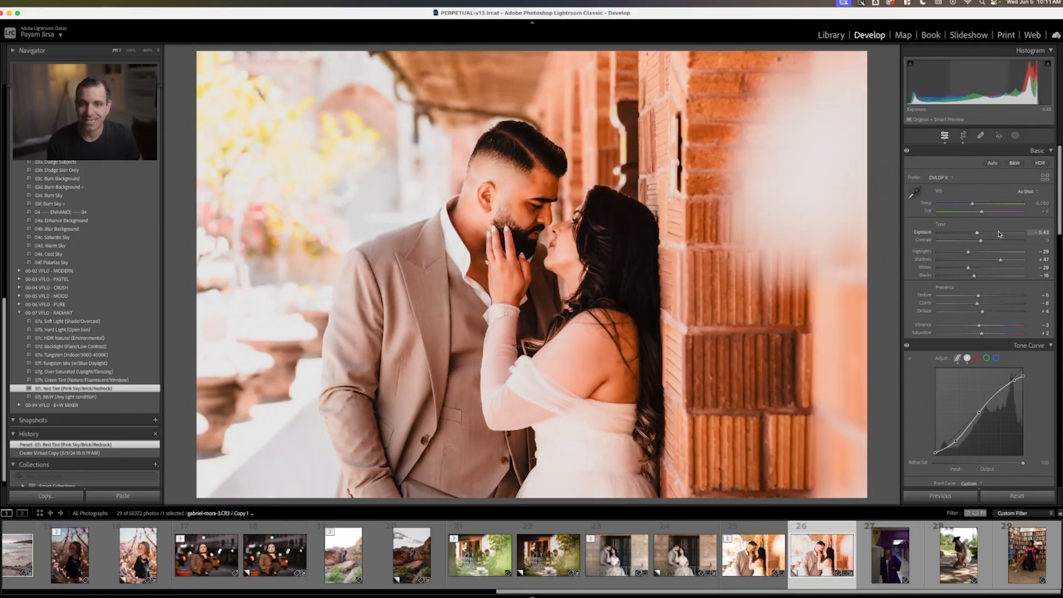
{"action": "left_click", "coordinate": [59, 321]}
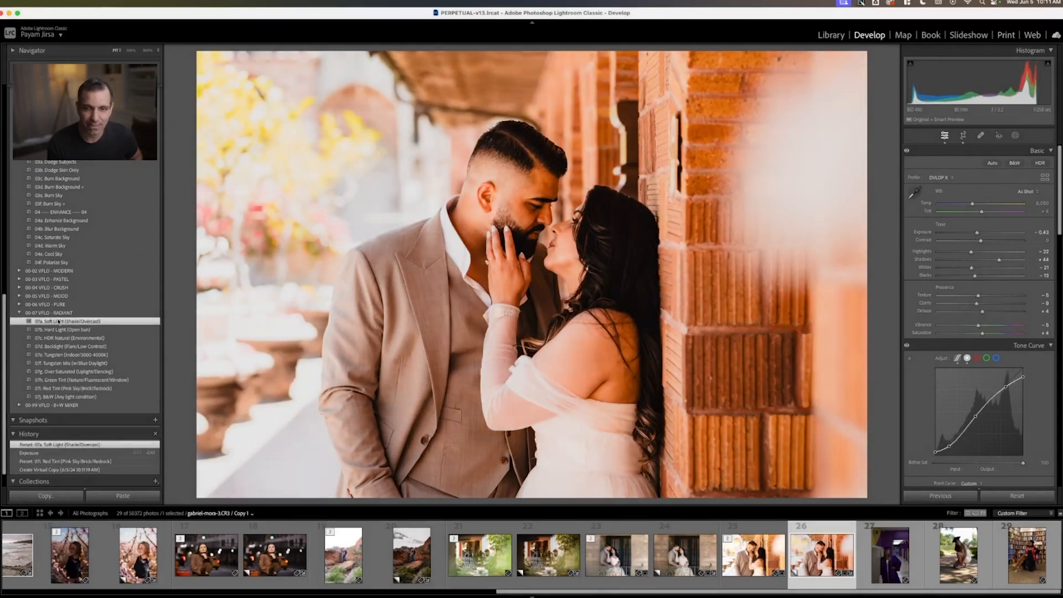
{"action": "left_click", "coordinate": [60, 389]}
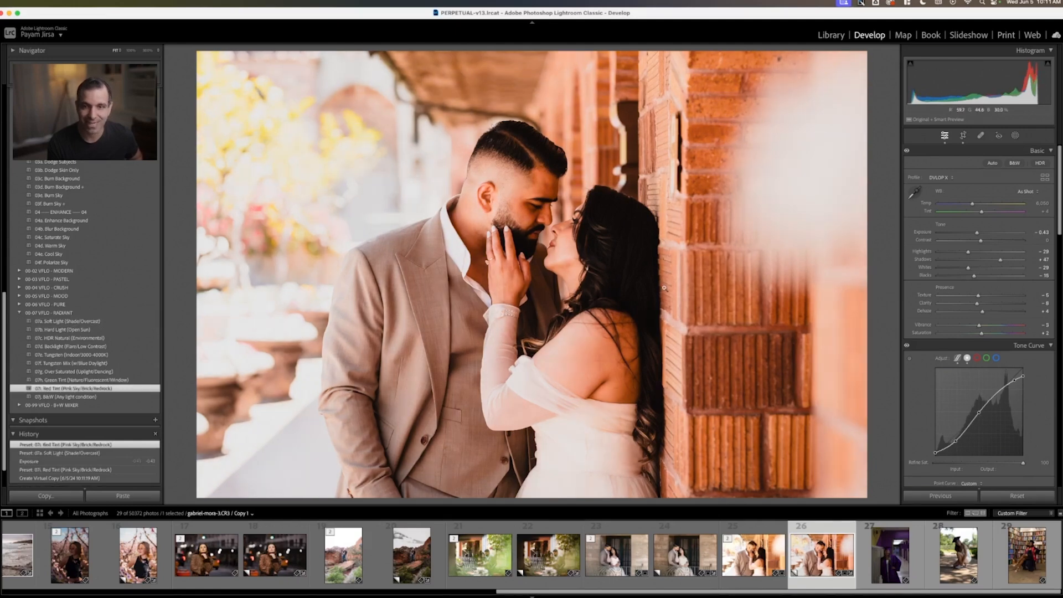
Set the brick column photo's tint to -6, temperature to 5,450 and blacks to +5
{"action": "key", "text": "shift+Down"}
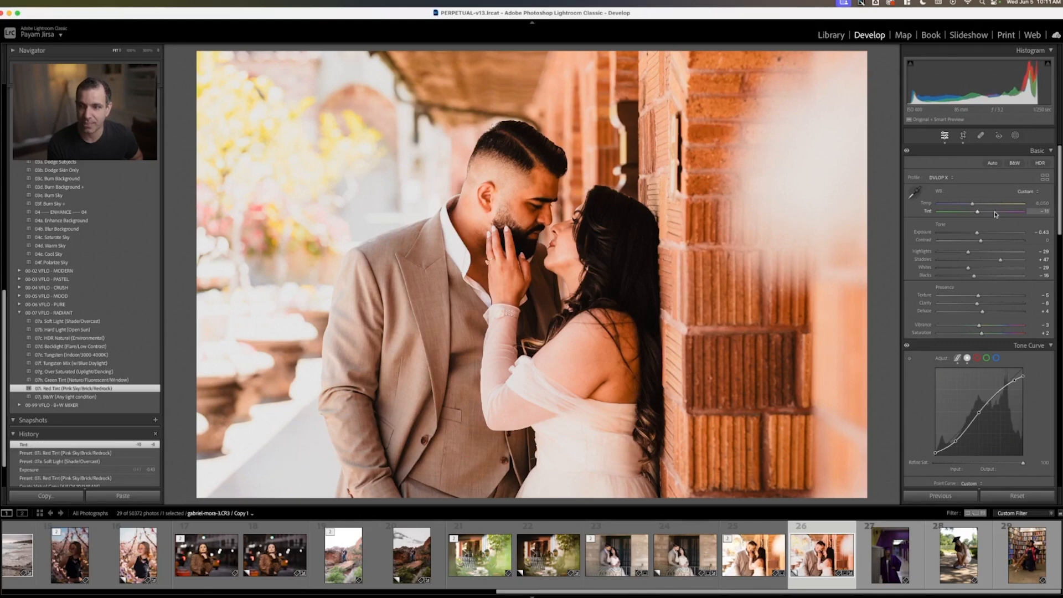
{"action": "key", "text": "shift+Down"}
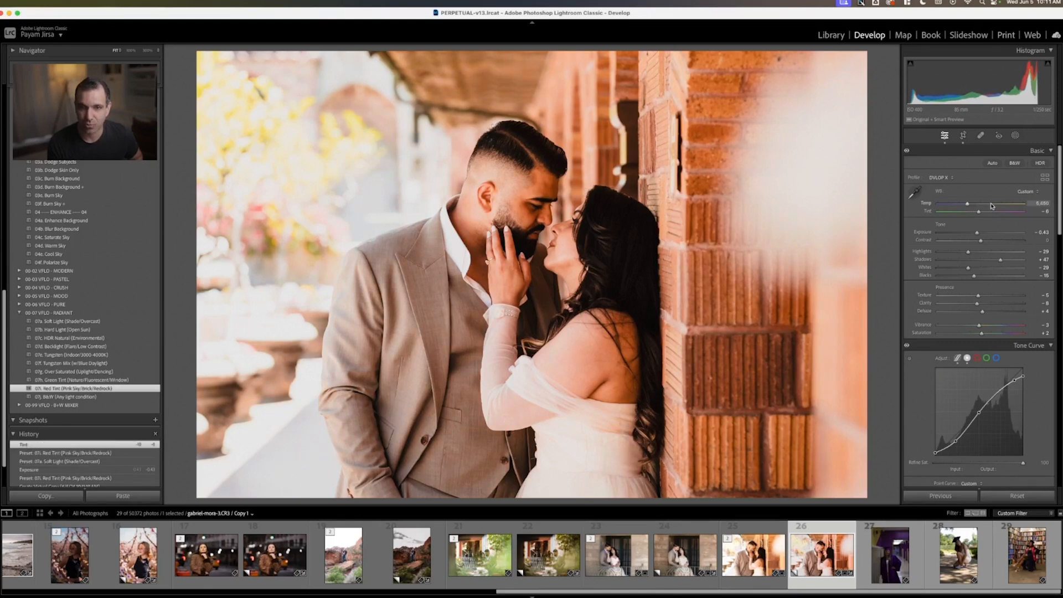
{"action": "key", "text": "shift+Down"}
{"action": "key", "text": "shift+Down"}
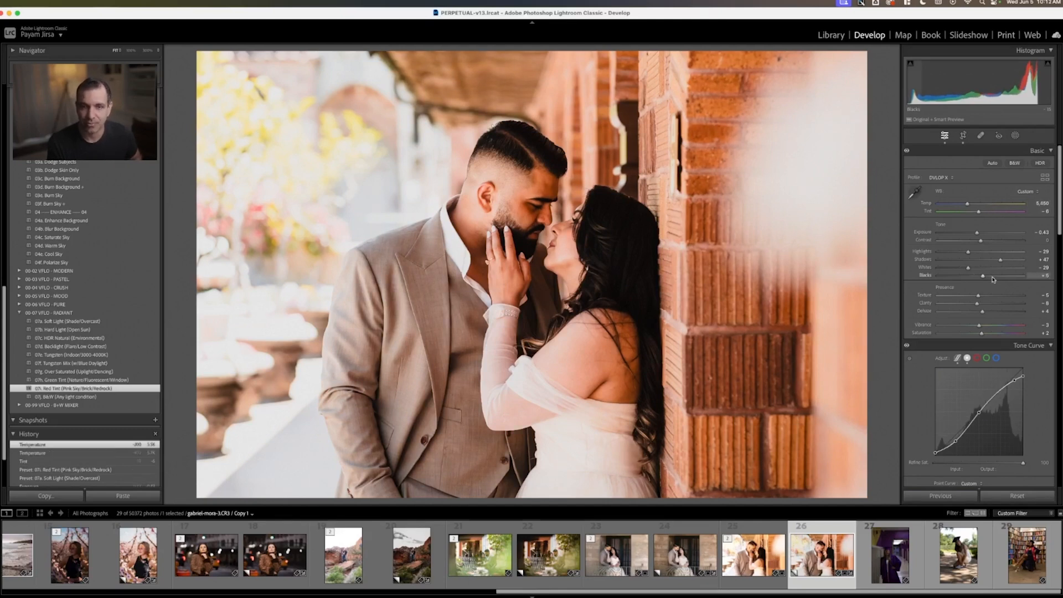
Try 01h Retouch w/ Pop & Enhance + on the brick column photo and settle on the lighter 01g Retouch w/ Pop & Enhance
{"action": "scroll", "coordinate": [154, 239], "scroll_direction": "up", "scroll_amount": 5}
{"action": "scroll", "coordinate": [128, 260], "scroll_direction": "up", "scroll_amount": 4}
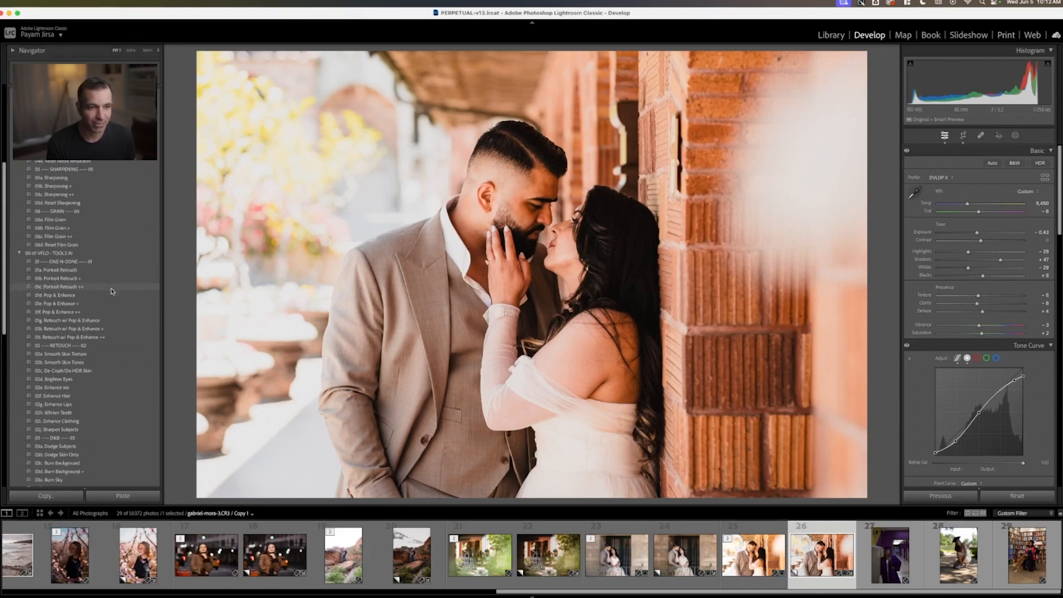
{"action": "left_click", "coordinate": [86, 328]}
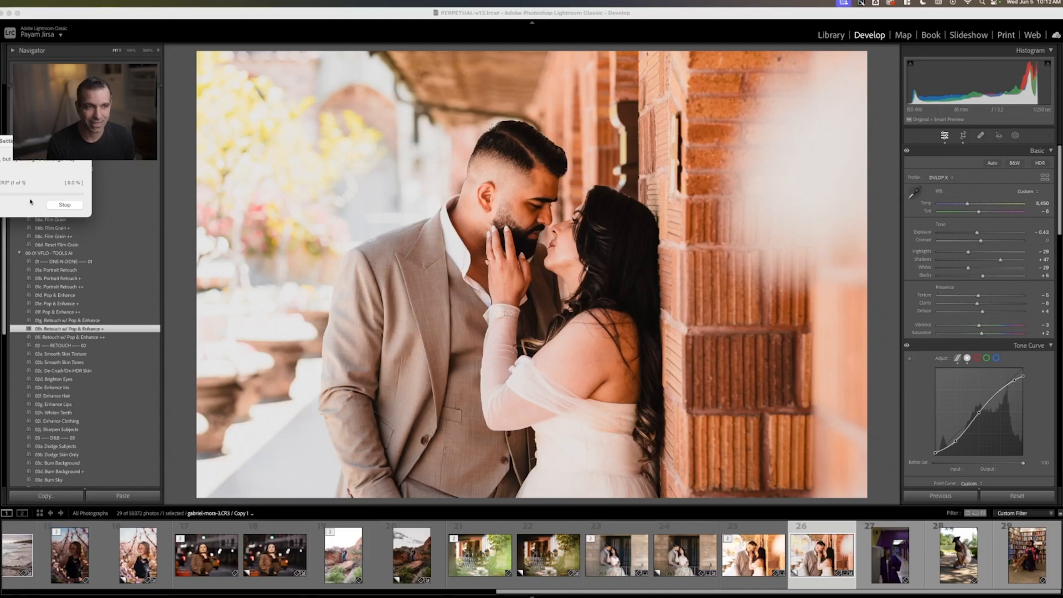
{"action": "left_click_drag", "start_coordinate": [48, 145], "coordinate": [341, 132]}
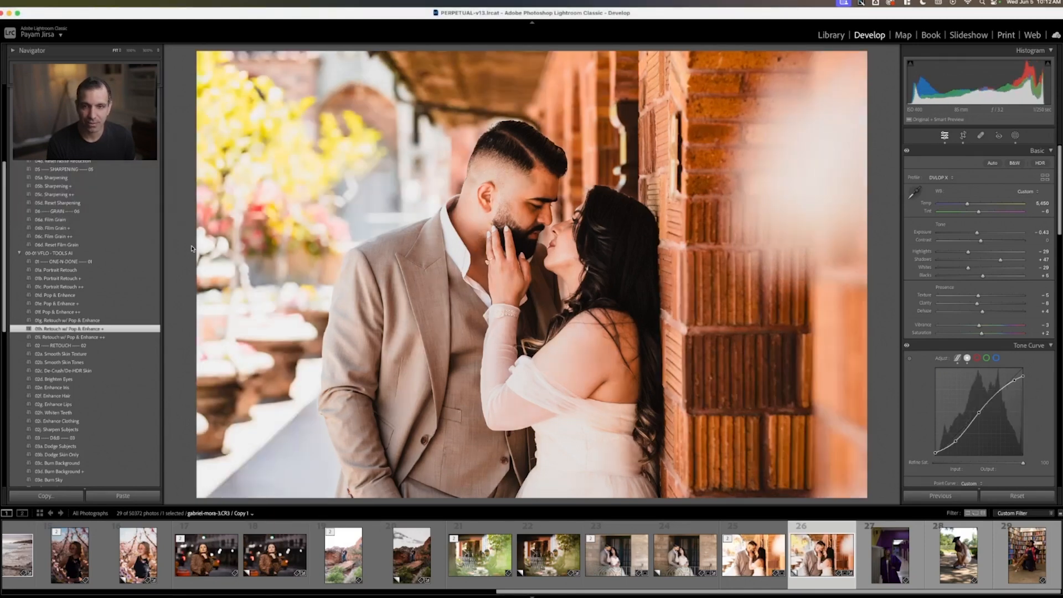
{"action": "left_click", "coordinate": [104, 320]}
Apply the 02a Radial Burn Full preset to the brick column photo and recentre its radial gradient mask on the couple's faces
{"action": "scroll", "coordinate": [106, 320], "scroll_direction": "up", "scroll_amount": 5}
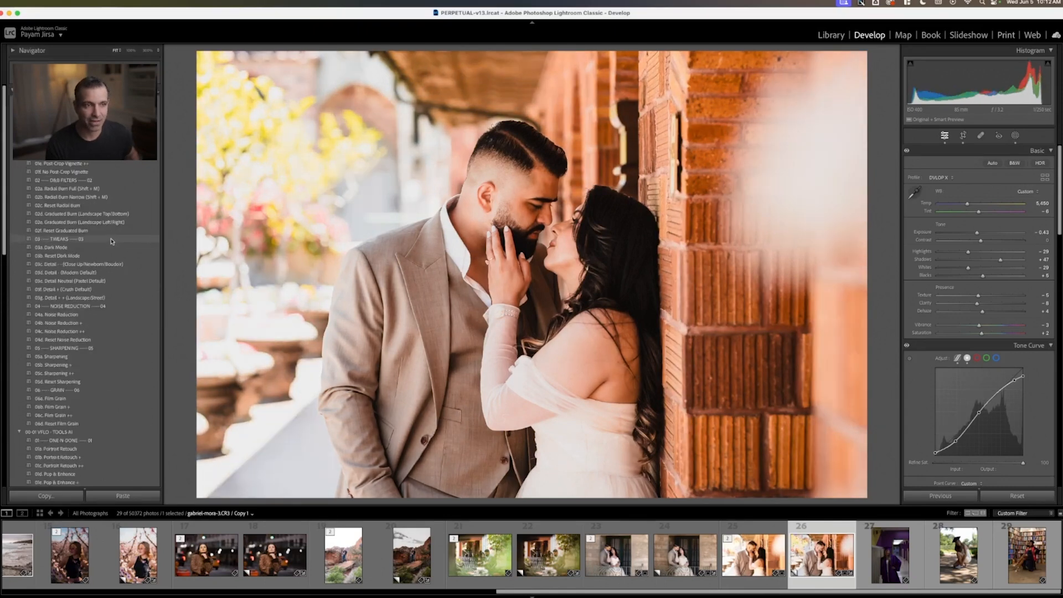
{"action": "left_click", "coordinate": [105, 189]}
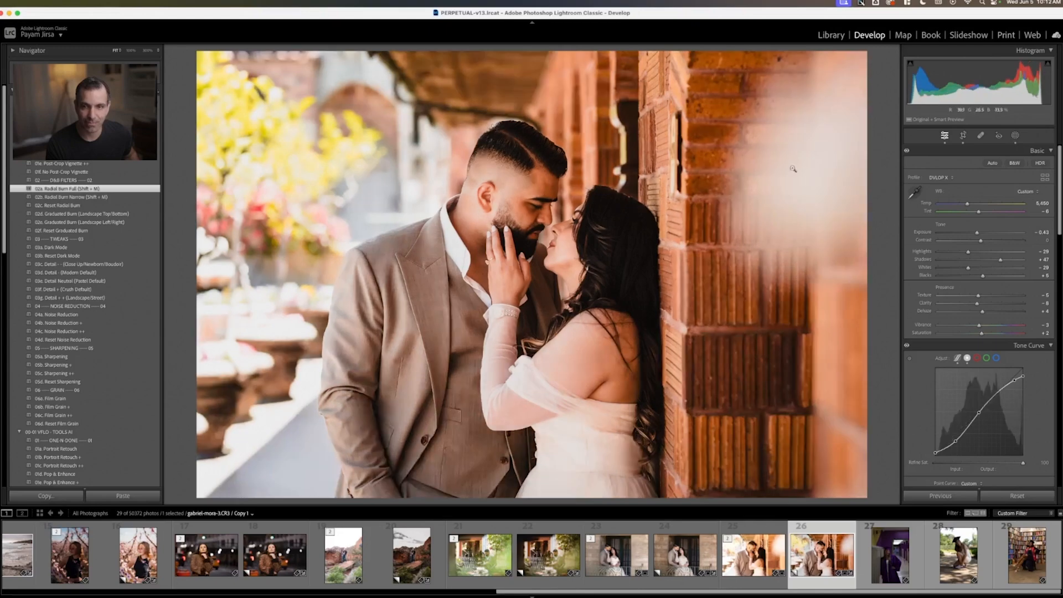
{"action": "left_click", "coordinate": [1016, 135]}
{"action": "left_click", "coordinate": [833, 82]}
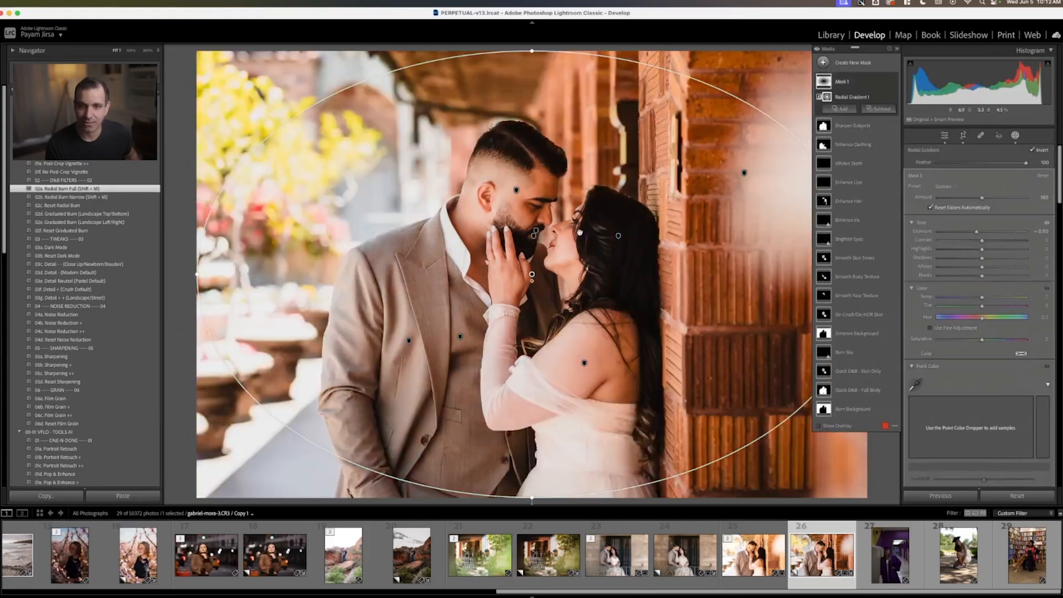
{"action": "left_click_drag", "start_coordinate": [533, 274], "coordinate": [549, 230]}
{"action": "left_click_drag", "start_coordinate": [207, 231], "coordinate": [584, 462]}
{"action": "left_click", "coordinate": [1016, 136]}
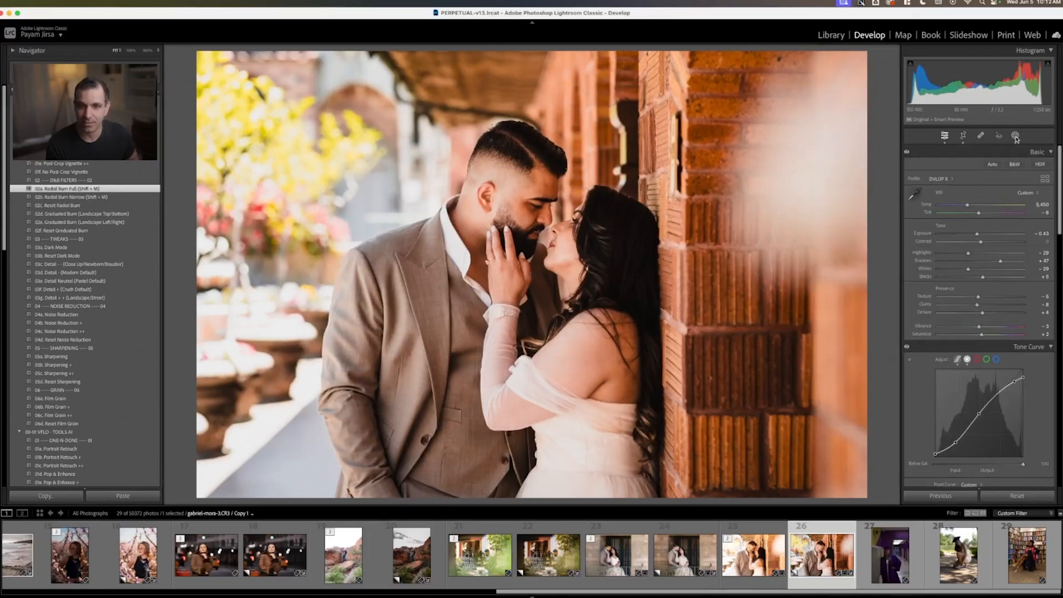
Set the brick column photo's tint to -11 and cool its temperature slightly, checking it against the unedited version
{"action": "key", "text": "Left"}
{"action": "key", "text": "Right"}
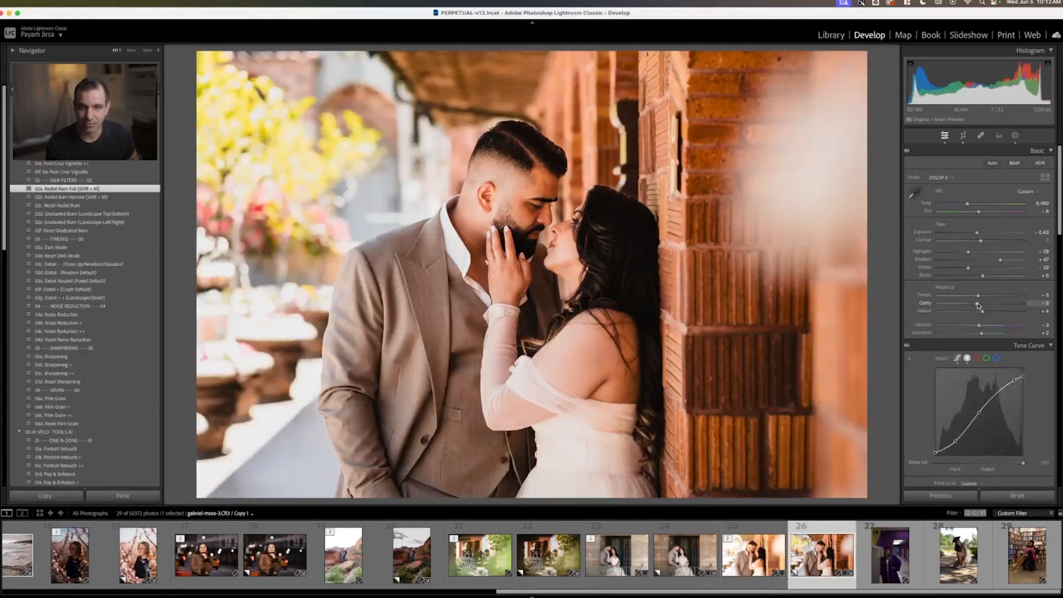
{"action": "key", "text": "Left"}
{"action": "key", "text": "Right"}
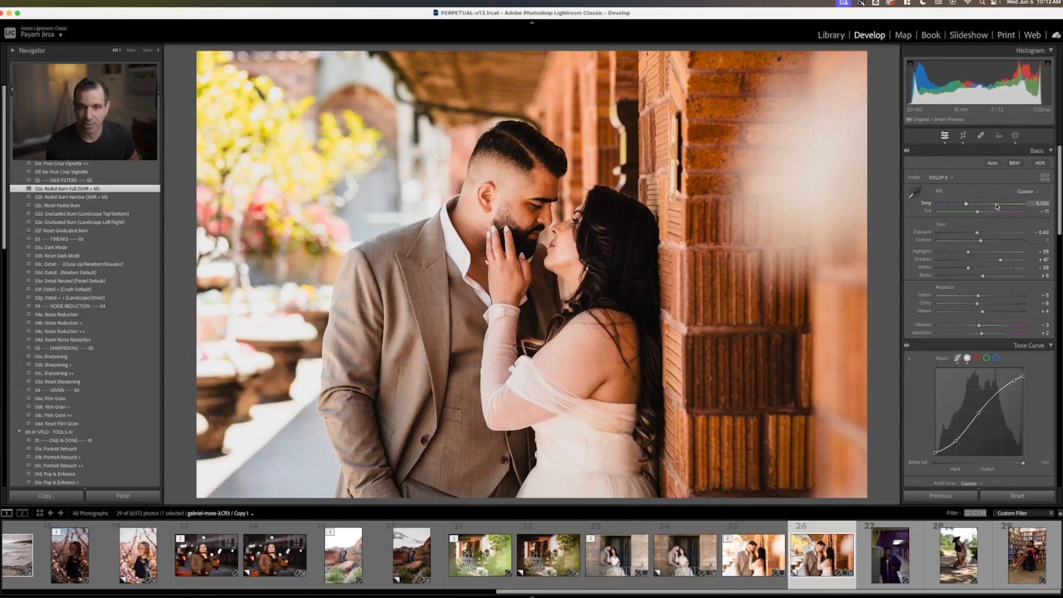
{"action": "key", "text": "Left"}
{"action": "key", "text": "Right"}
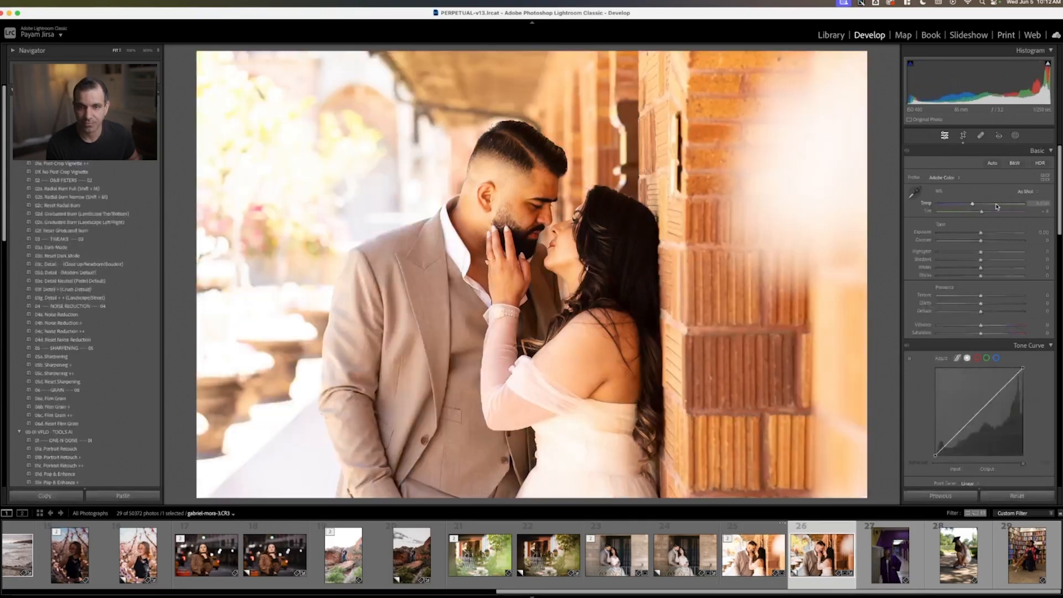
Create a virtual copy of the purple-gown graduate photo and raise its exposure to +2.20
{"action": "key", "text": "Right"}
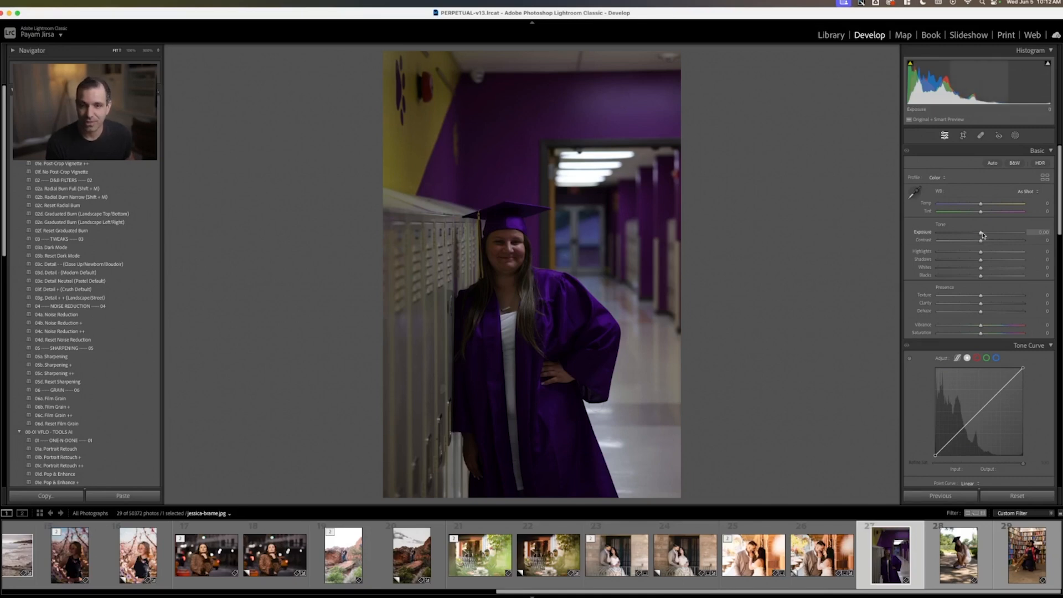
{"action": "key", "text": "super+apostrophe"}
{"action": "left_click_drag", "start_coordinate": [984, 235], "coordinate": [1001, 237]}
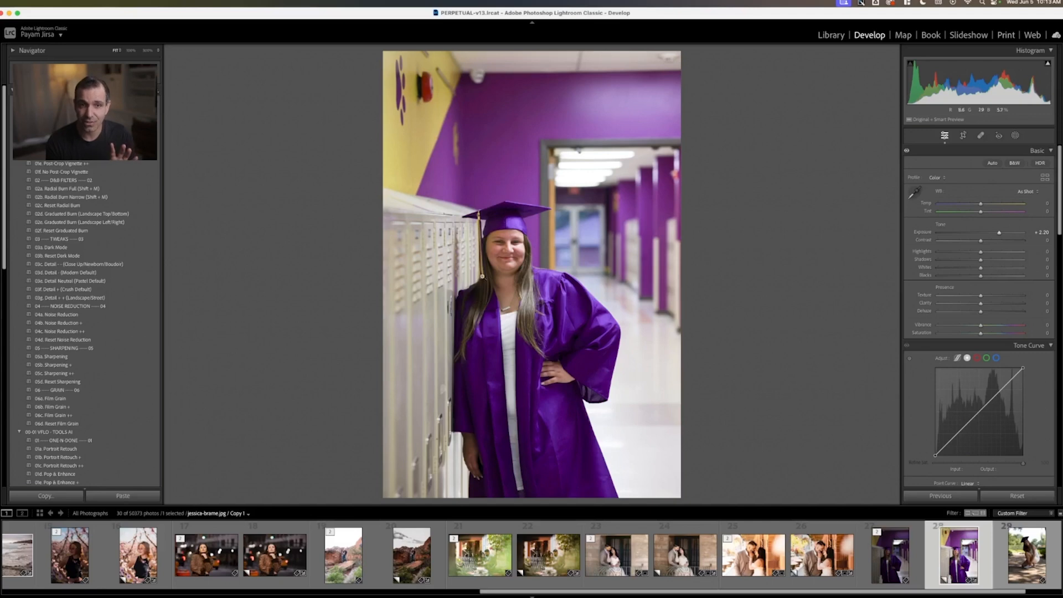
Compare the Radiant 07e Tungsten and 07f Tungsten Mix presets on the graduate photo and settle on 07f Tungsten Mix (w/Blue Daylight)
{"action": "scroll", "coordinate": [85, 382], "scroll_direction": "down", "scroll_amount": 15}
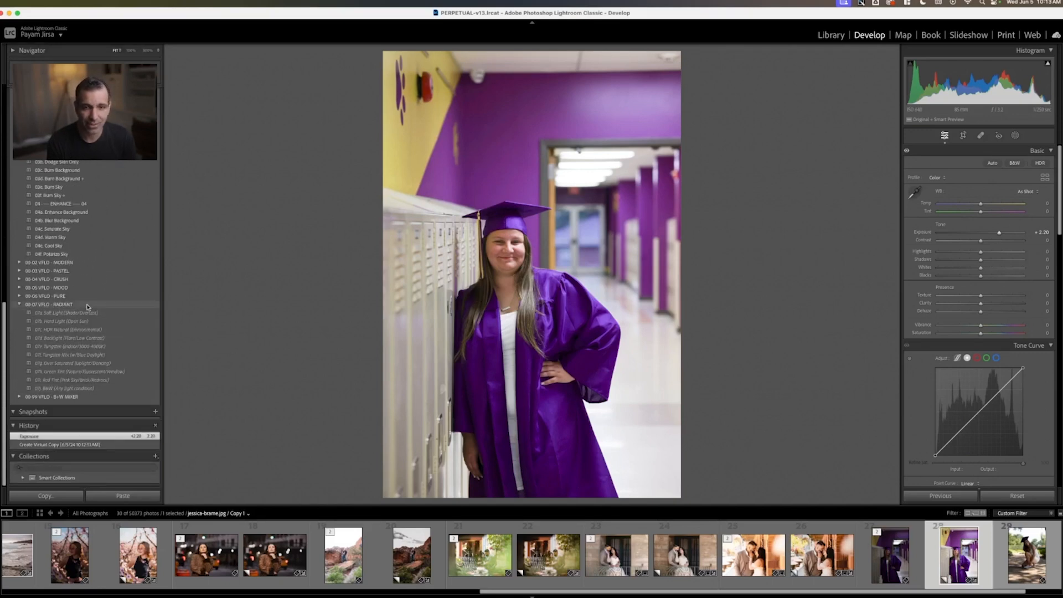
{"action": "left_click", "coordinate": [86, 347]}
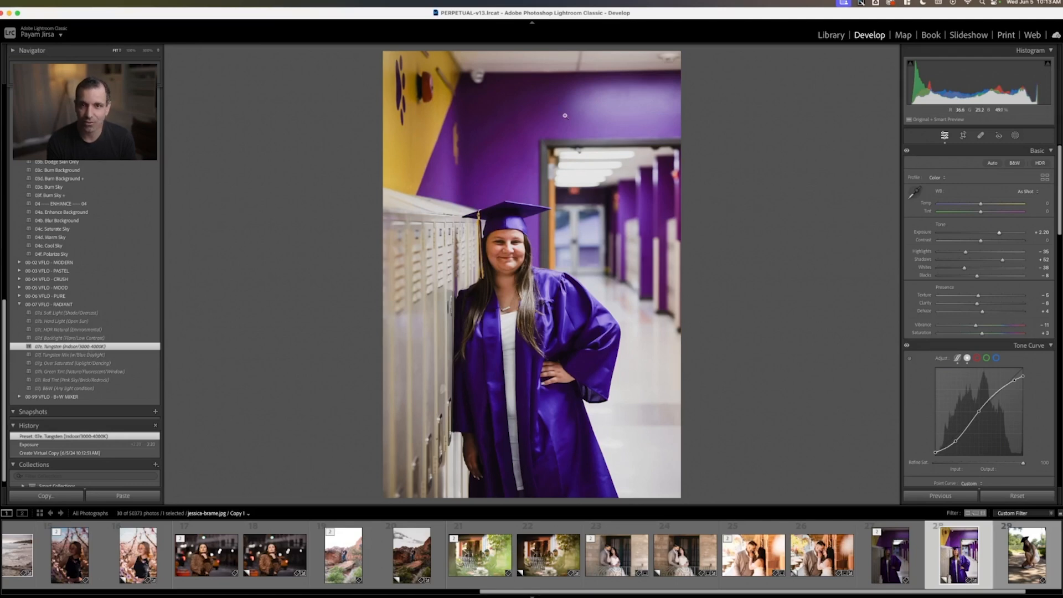
{"action": "left_click", "coordinate": [76, 354]}
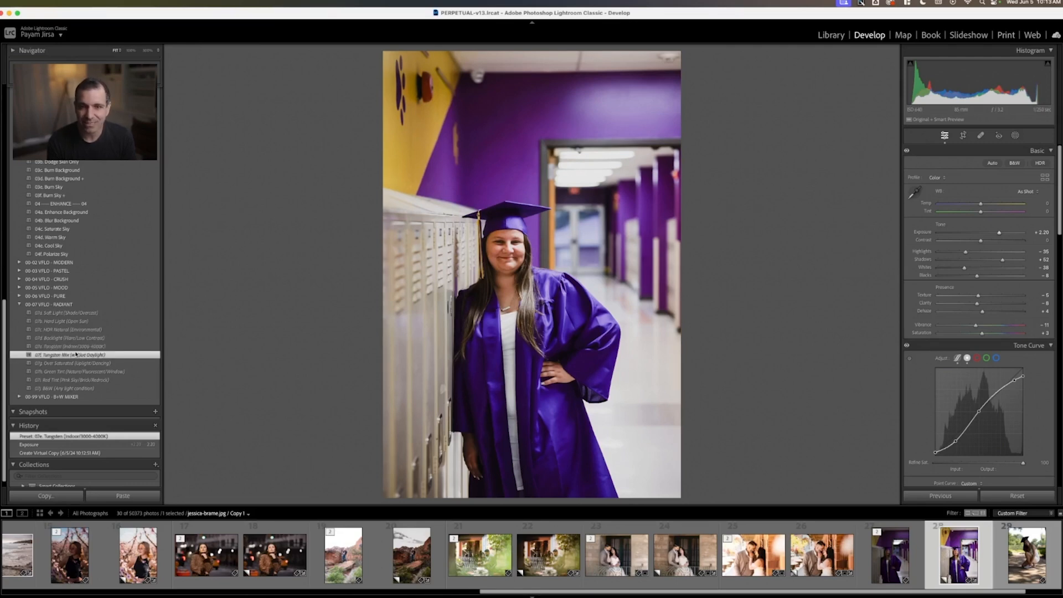
{"action": "left_click", "coordinate": [105, 346]}
{"action": "left_click", "coordinate": [117, 354]}
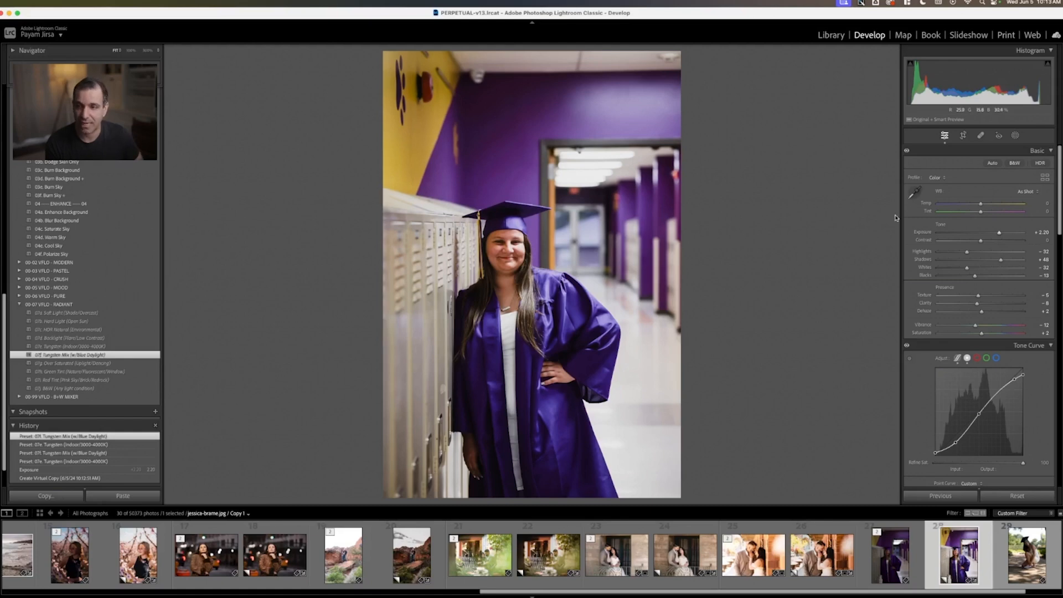
Set the graduate photo's blacks to +42 and its contrast to -10
{"action": "scroll", "coordinate": [994, 279], "scroll_direction": "up", "scroll_amount": 10}
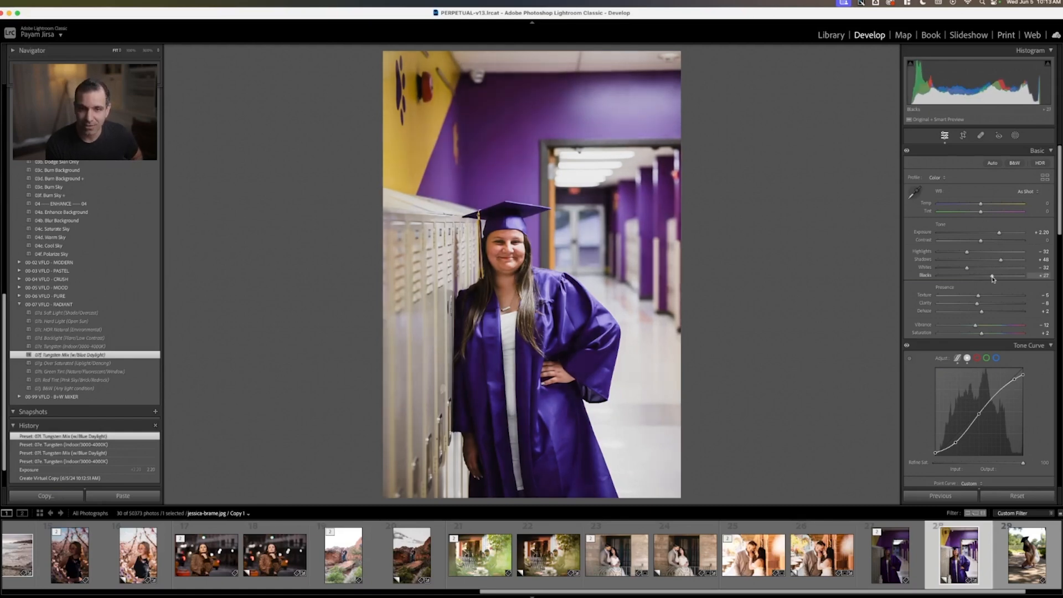
{"action": "scroll", "coordinate": [993, 279], "scroll_direction": "down", "scroll_amount": 4}
{"action": "scroll", "coordinate": [1002, 244], "scroll_direction": "down", "scroll_amount": 2}
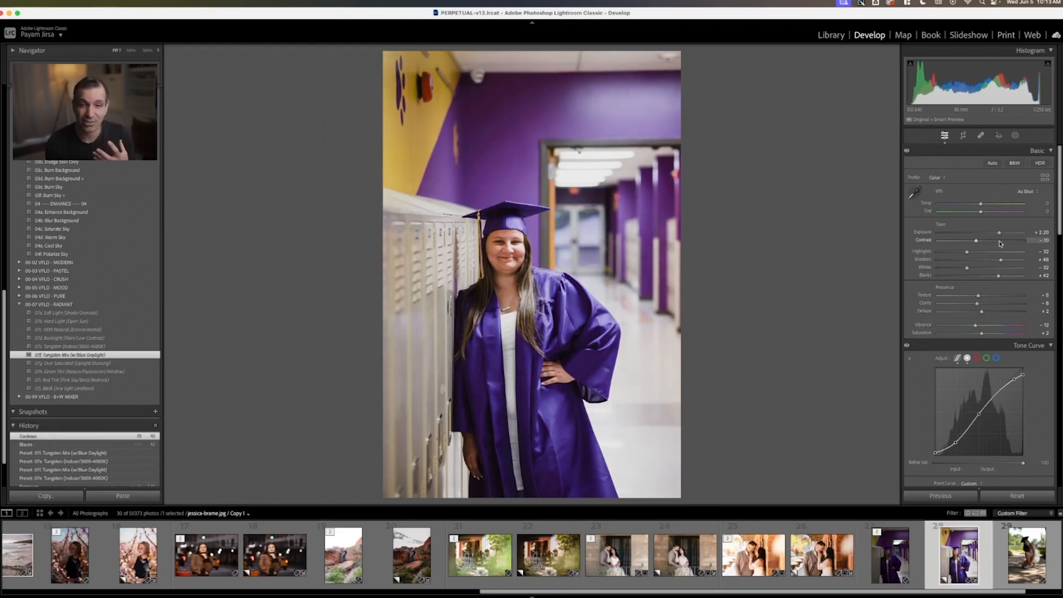
Apply the 01g Retouch w/ Pop & Enhance and 02a Radial Burn Full presets to the graduate photo
{"action": "scroll", "coordinate": [55, 215], "scroll_direction": "up", "scroll_amount": 10}
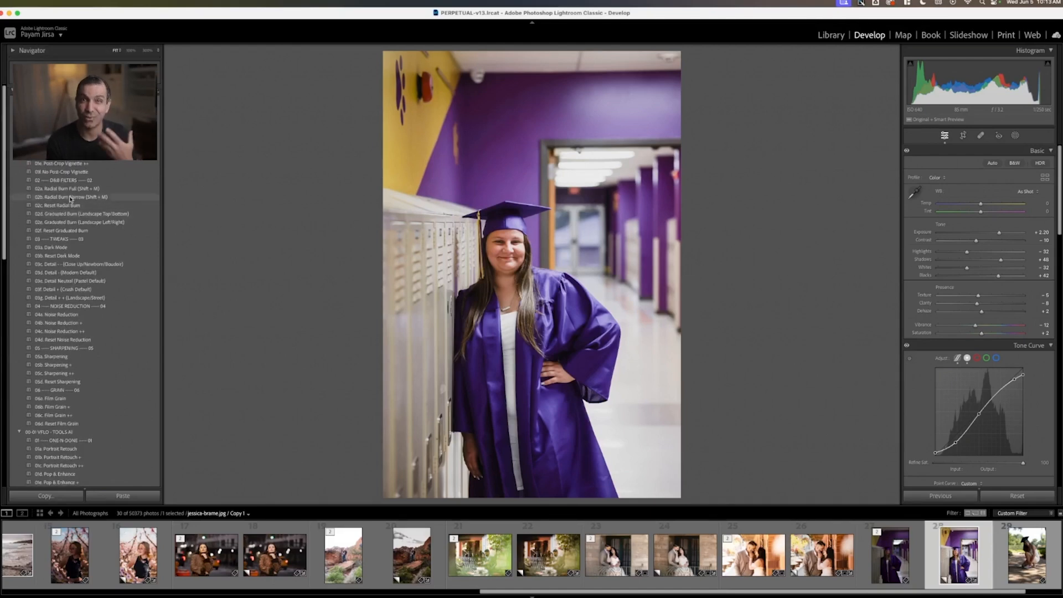
{"action": "scroll", "coordinate": [78, 239], "scroll_direction": "down", "scroll_amount": 5}
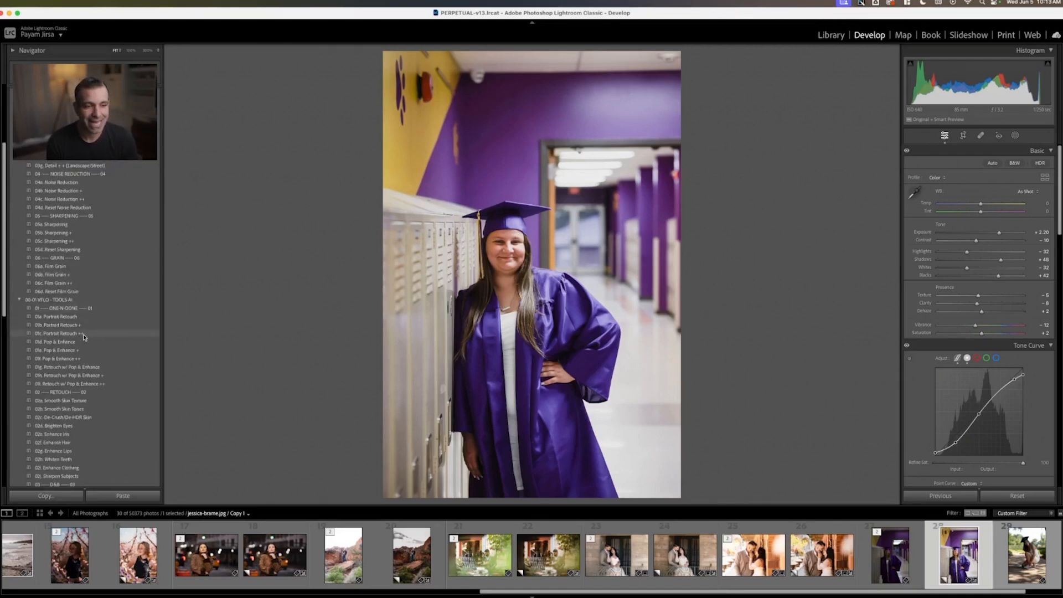
{"action": "left_click", "coordinate": [84, 368]}
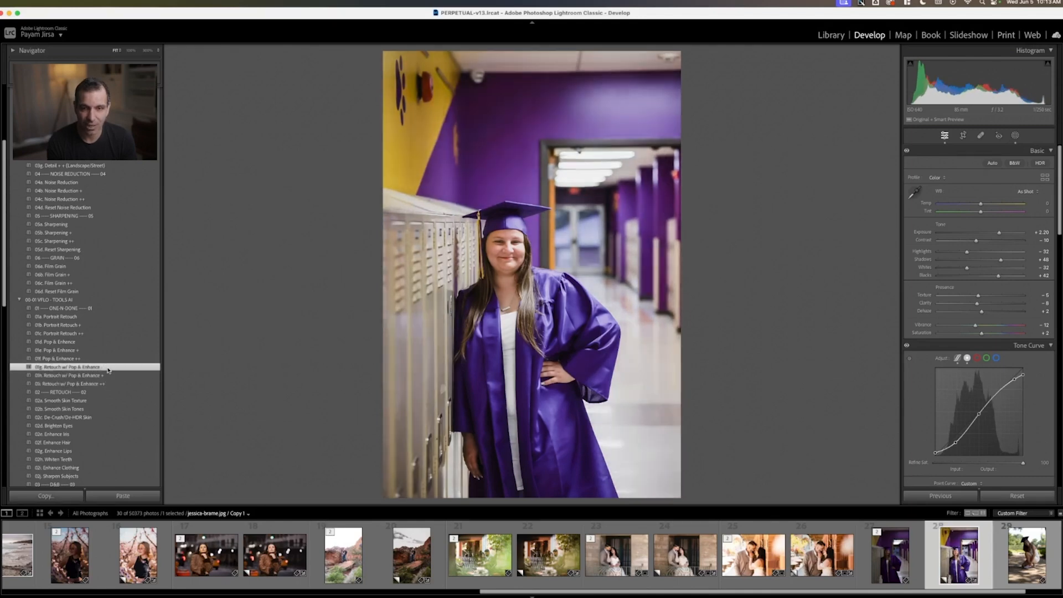
{"action": "scroll", "coordinate": [107, 370], "scroll_direction": "up", "scroll_amount": 5}
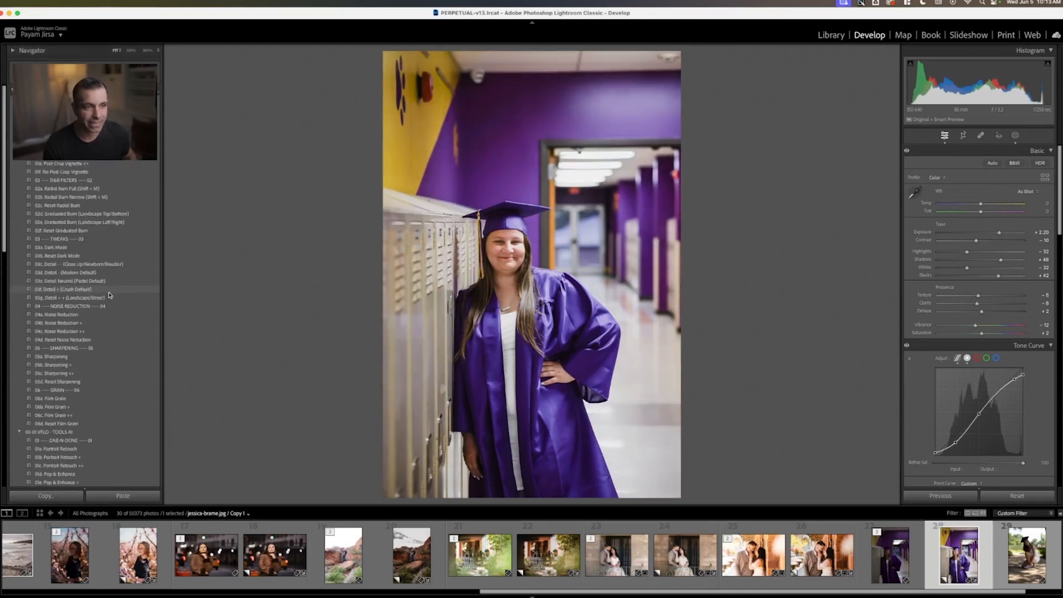
{"action": "left_click", "coordinate": [83, 189]}
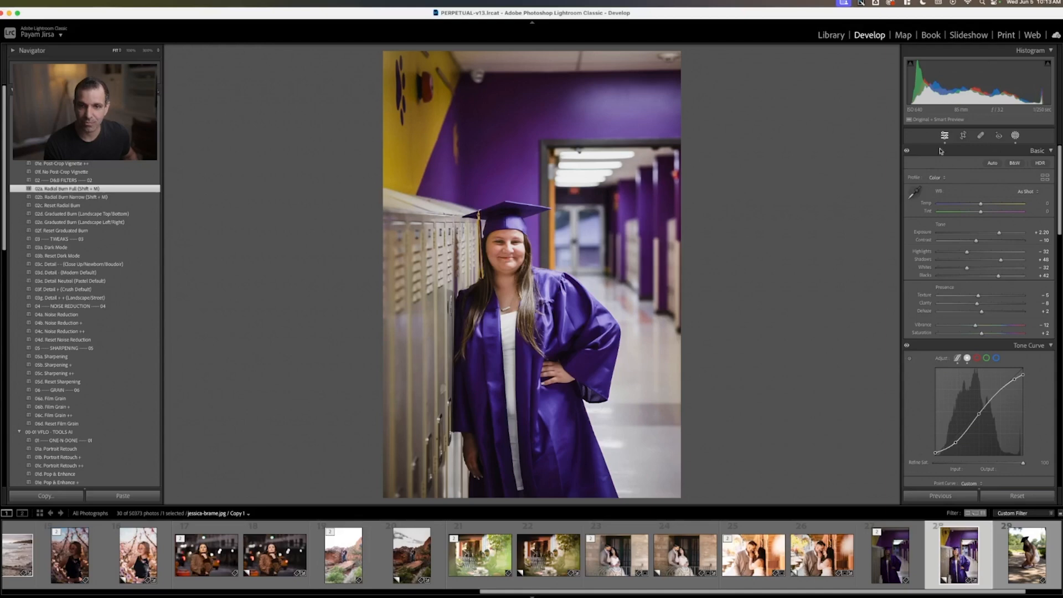
Reposition the radial burn mask around the purple-gown graduate, widen it, and raise the photo's exposure to +2.30
{"action": "left_click", "coordinate": [1015, 135]}
{"action": "left_click_drag", "start_coordinate": [529, 279], "coordinate": [506, 272]}
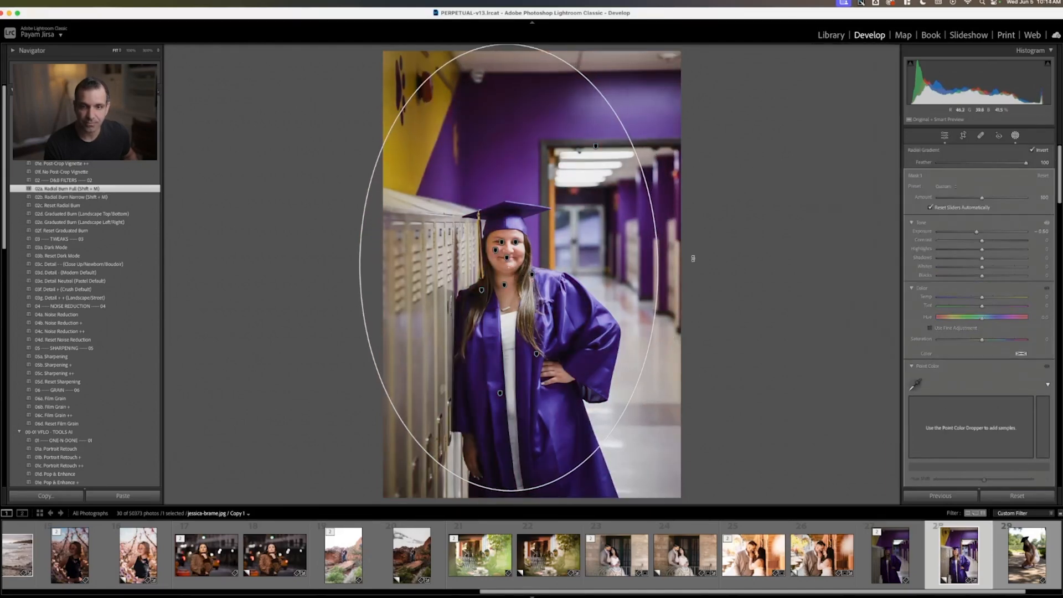
{"action": "left_click_drag", "start_coordinate": [659, 267], "coordinate": [679, 266]}
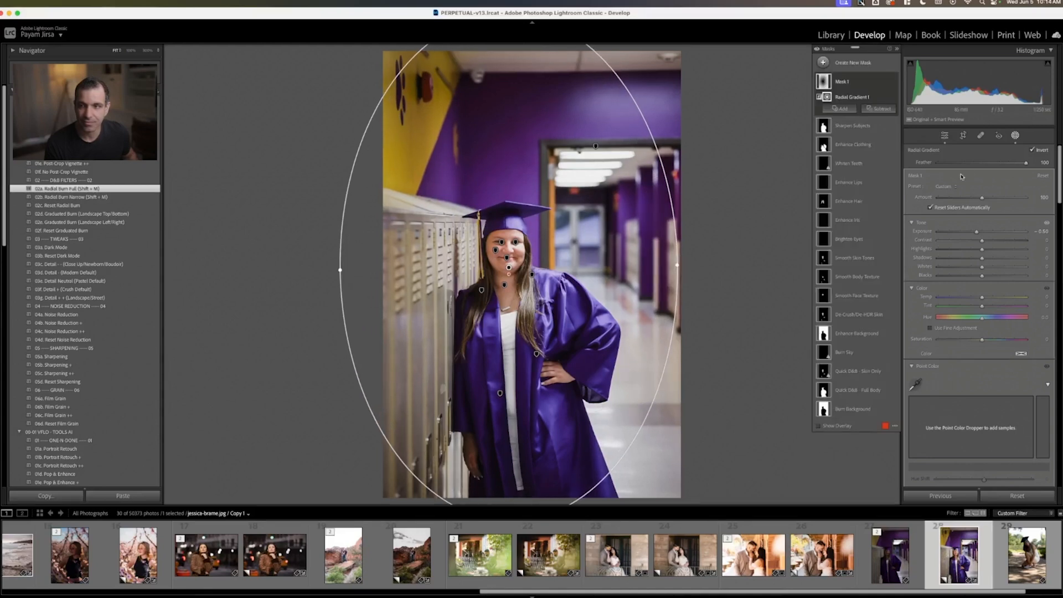
{"action": "left_click", "coordinate": [1016, 135]}
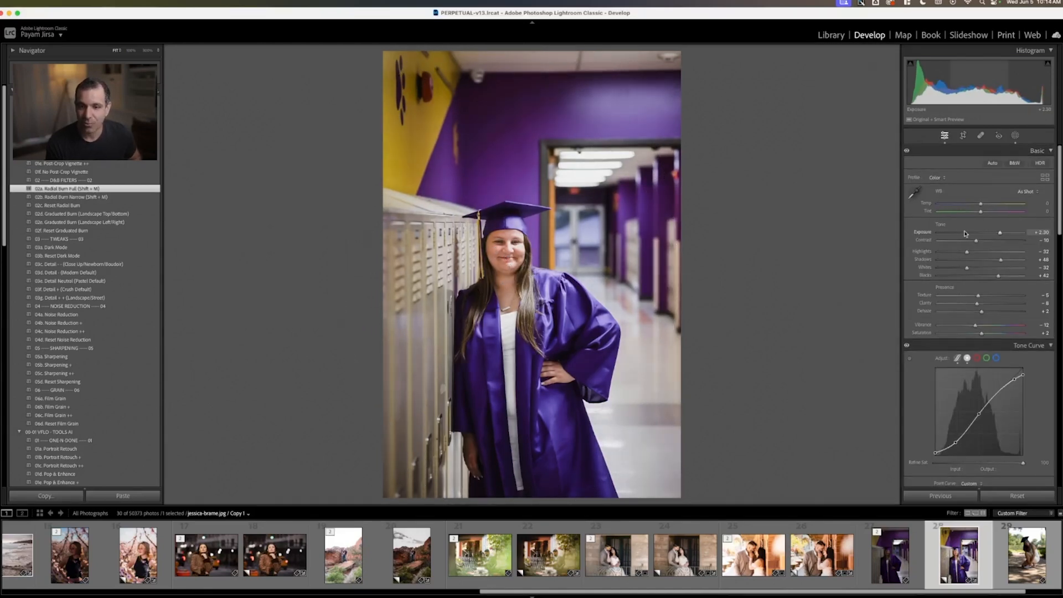
Compare the edited purple-gown graduate photo with its unedited original and review the edited couple portrait beside the brick column
{"action": "key", "text": "Left"}
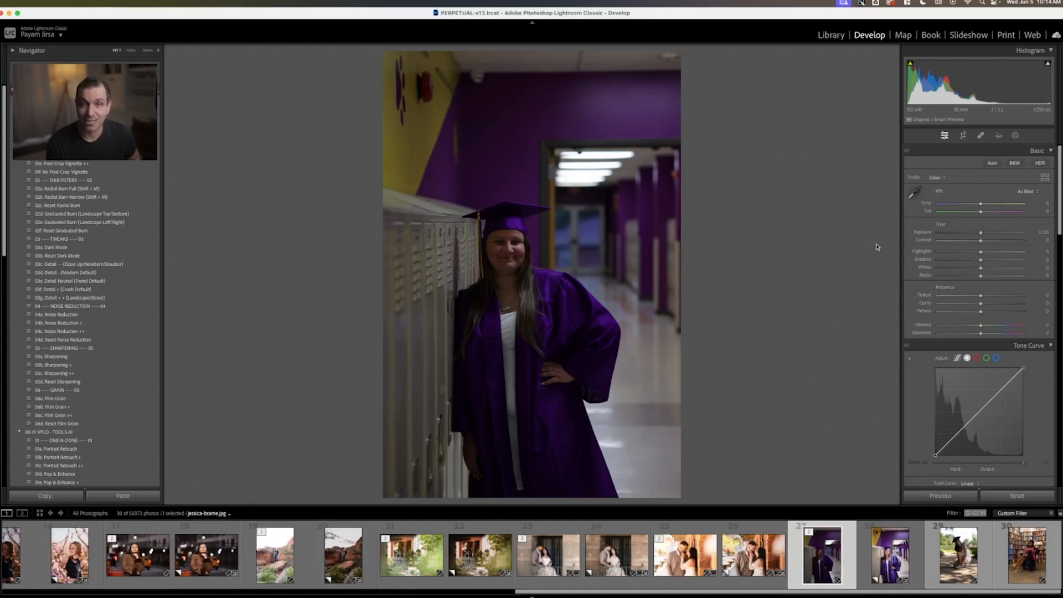
{"action": "key", "text": "Right"}
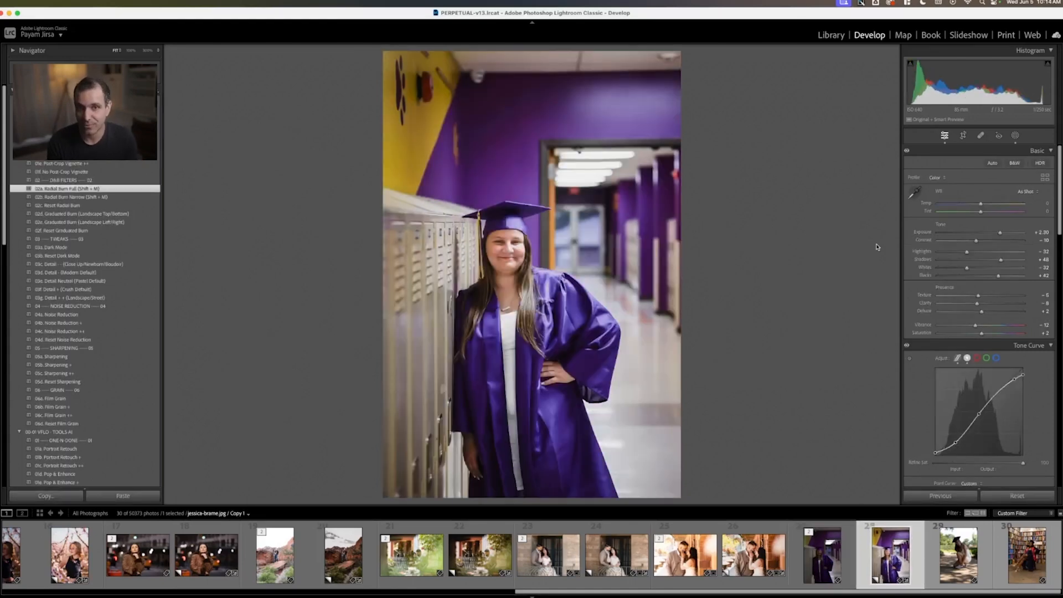
{"action": "key", "text": "Left"}
{"action": "key", "text": "Right"}
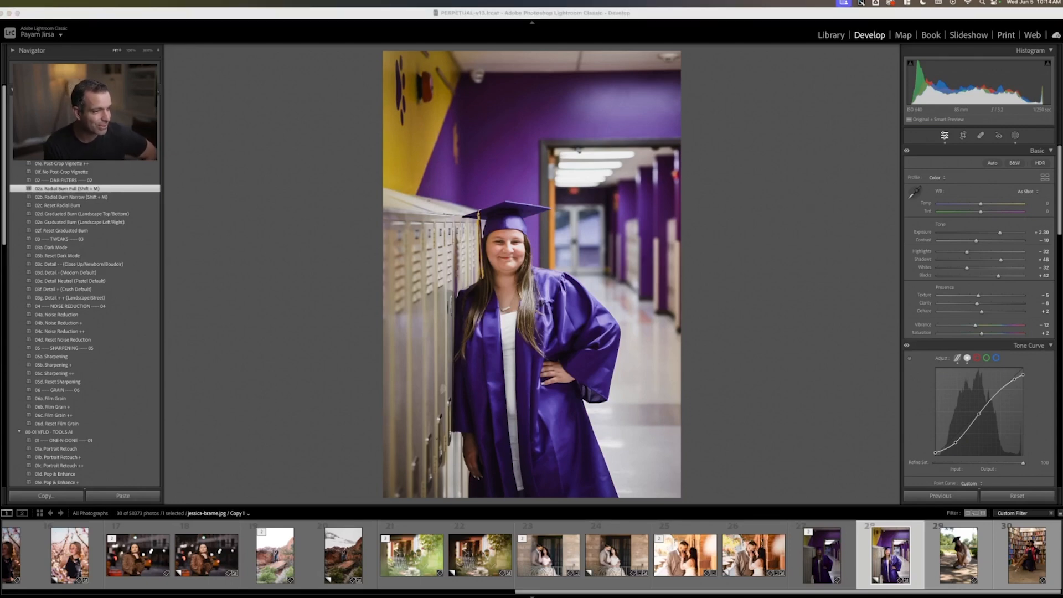
{"action": "left_click", "coordinate": [731, 547]}
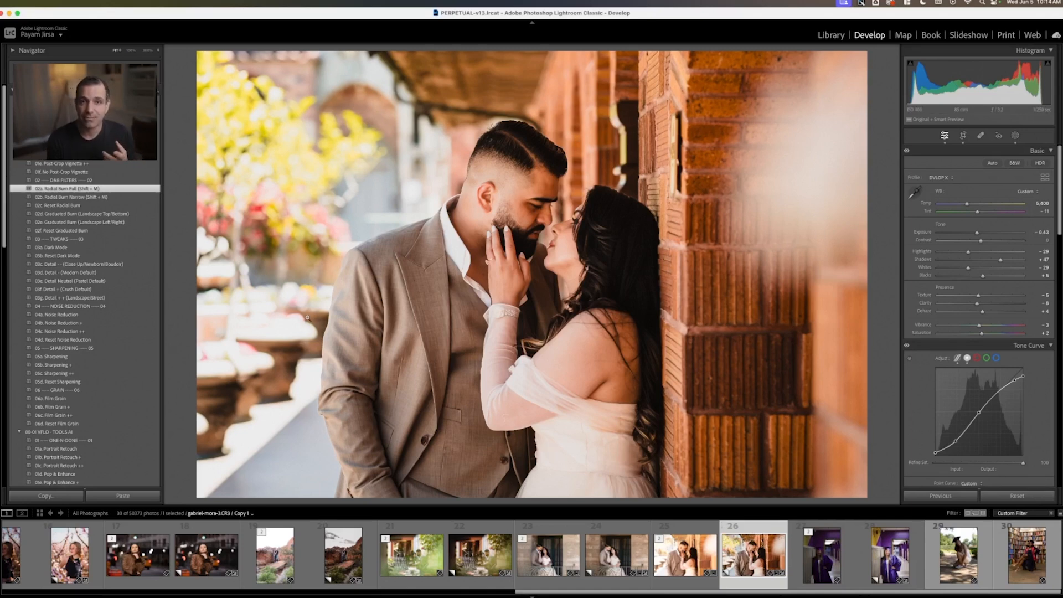
{"action": "left_click", "coordinate": [909, 550]}
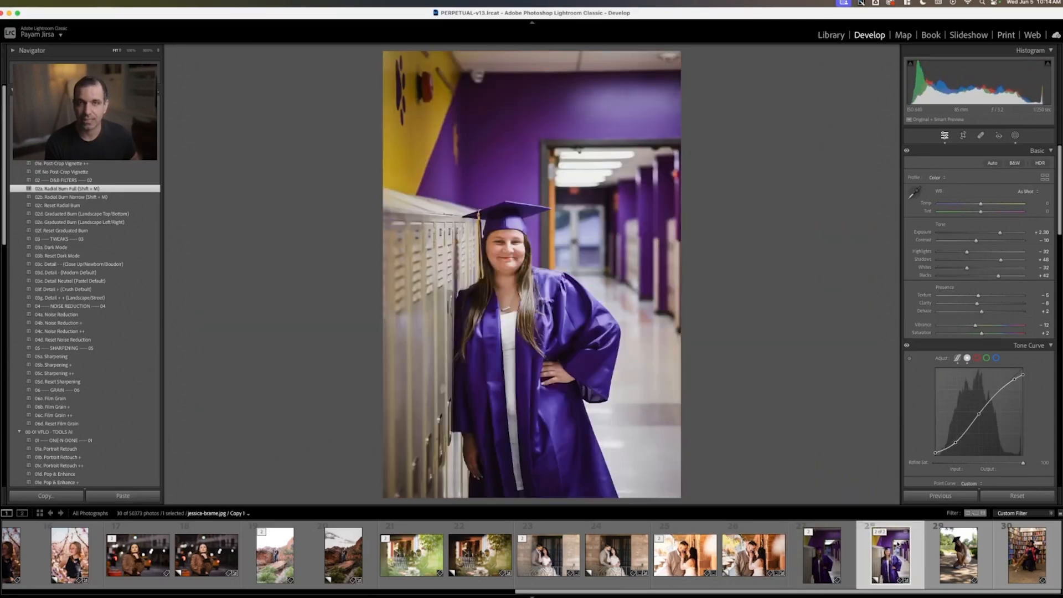
Create a virtual copy of the outdoor photo of the crouching graduate in a white dress
{"action": "key", "text": "Right"}
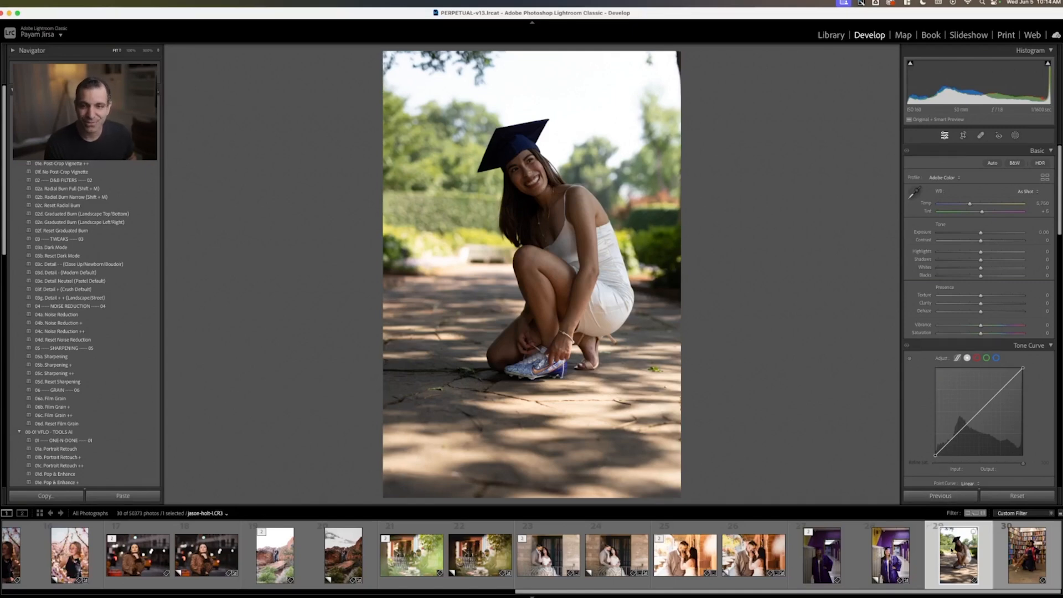
{"action": "key", "text": "super+apostrophe"}
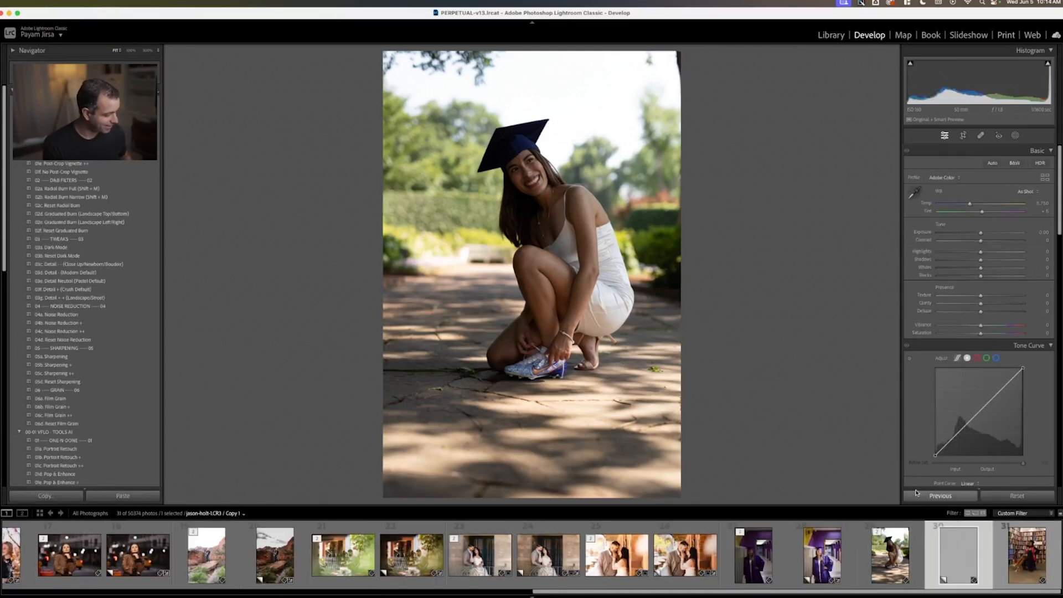
Apply the Radiant 07c HDR Natural (Environmental) preset to the crouching graduate photo and set its exposure to +0.50
{"action": "scroll", "coordinate": [80, 389], "scroll_direction": "down", "scroll_amount": 5}
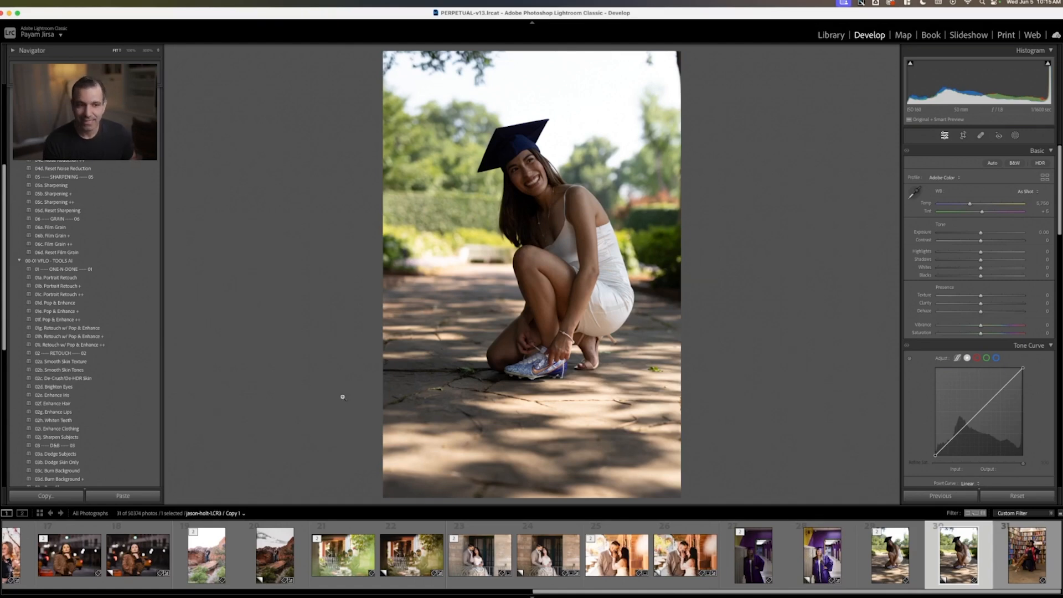
{"action": "scroll", "coordinate": [134, 411], "scroll_direction": "down", "scroll_amount": 10}
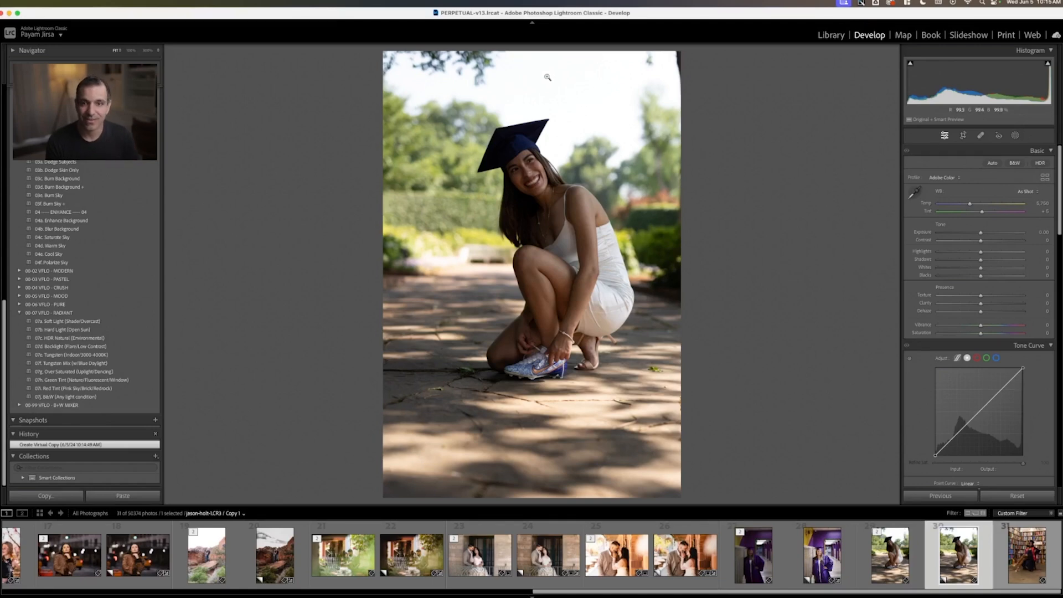
{"action": "left_click_drag", "start_coordinate": [981, 232], "coordinate": [955, 233]}
{"action": "double_click", "coordinate": [955, 233]}
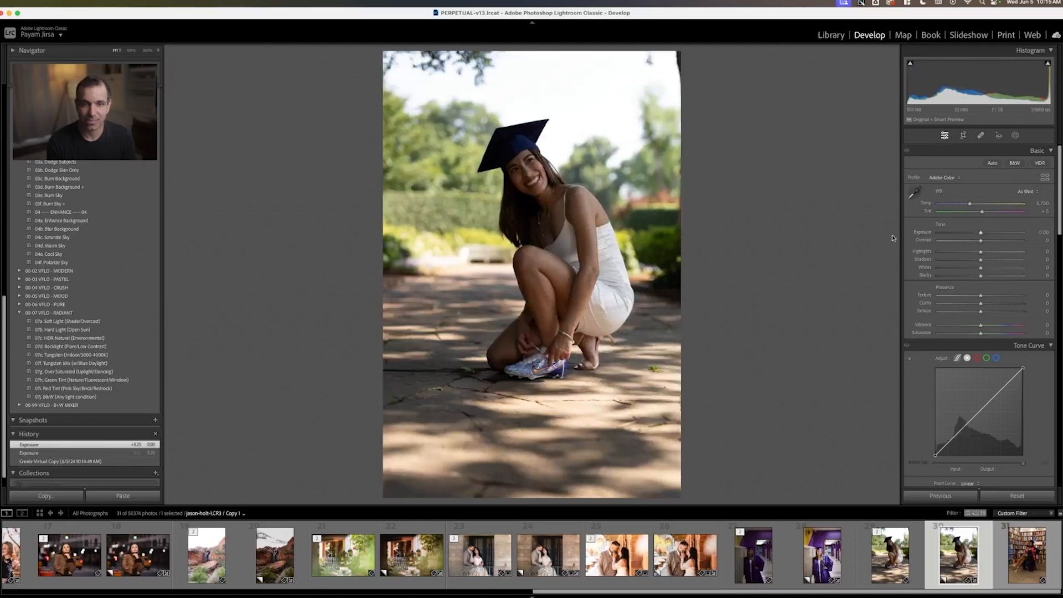
{"action": "left_click", "coordinate": [108, 338]}
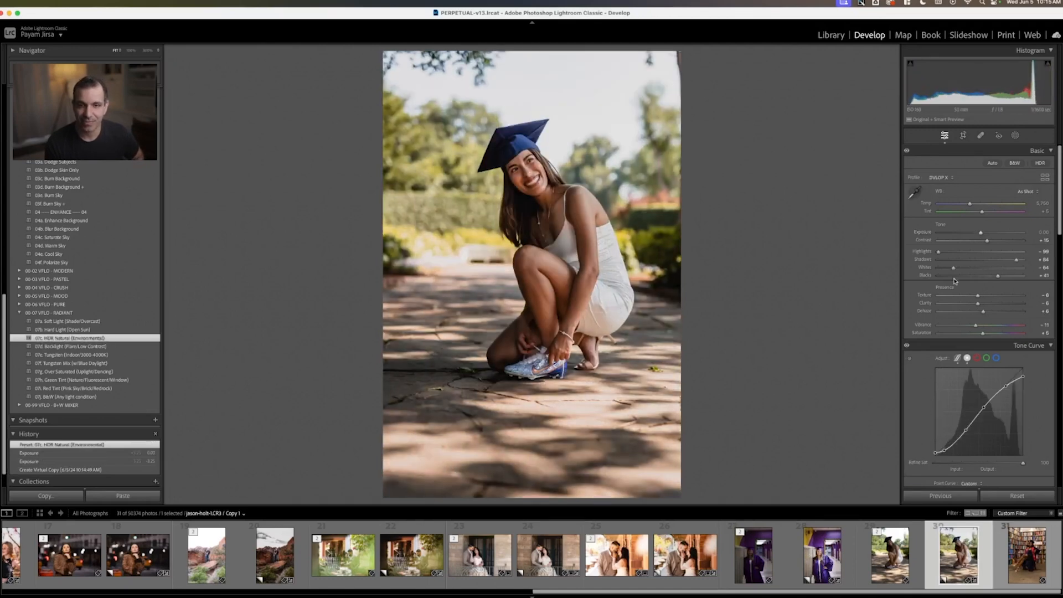
{"action": "key", "text": "Up"}
{"action": "key", "text": "Up"}
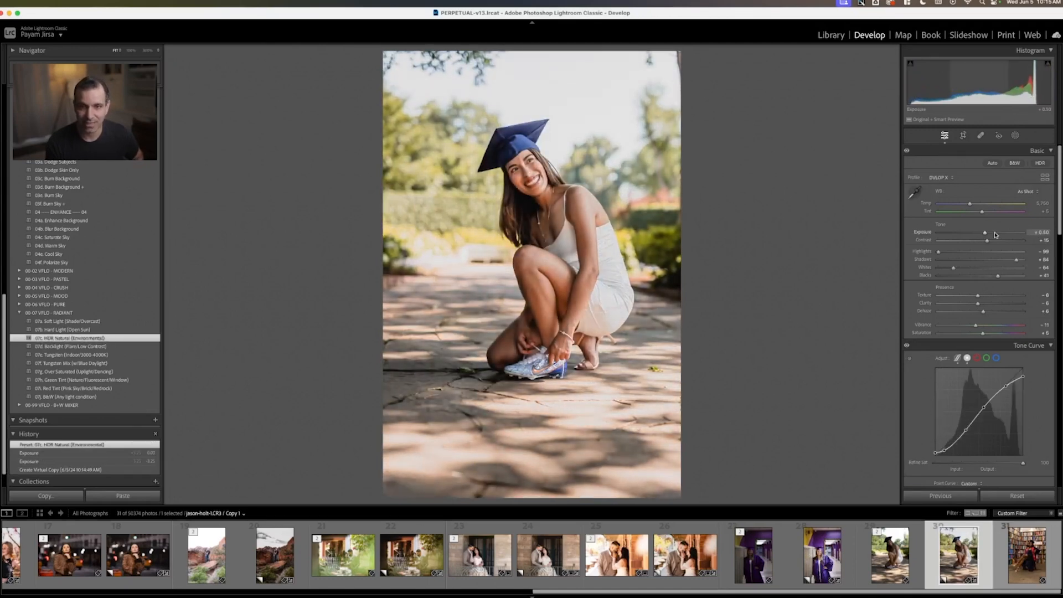
Compare the Retouch w/ Pop & Enhance preset strengths on the crouching graduate photo and settle on 01h Retouch w/ Pop & Enhance +
{"action": "scroll", "coordinate": [146, 202], "scroll_direction": "up", "scroll_amount": 3}
{"action": "scroll", "coordinate": [146, 203], "scroll_direction": "up", "scroll_amount": 10}
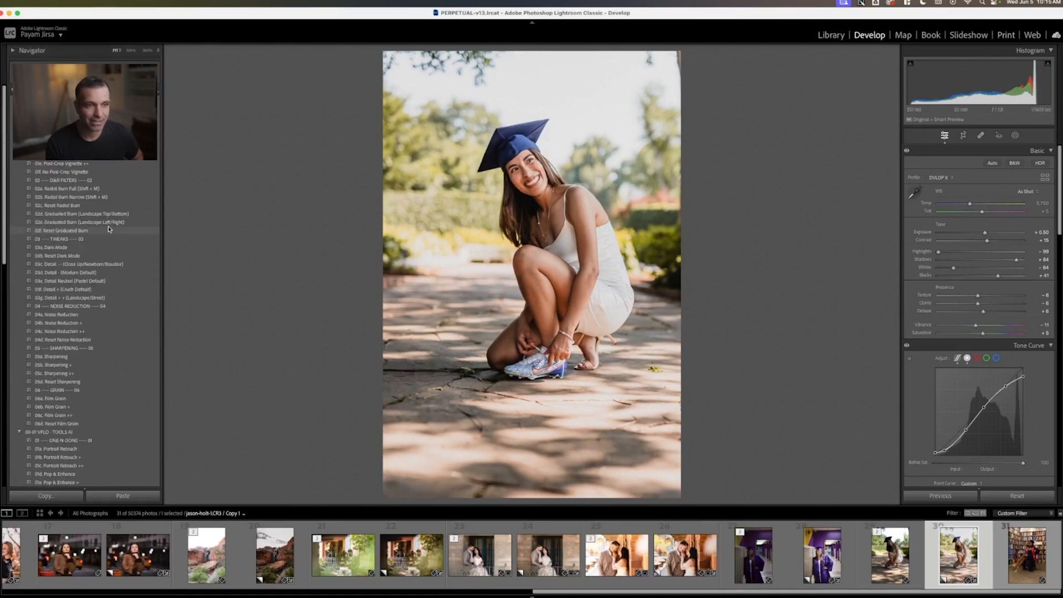
{"action": "left_click", "coordinate": [106, 363]}
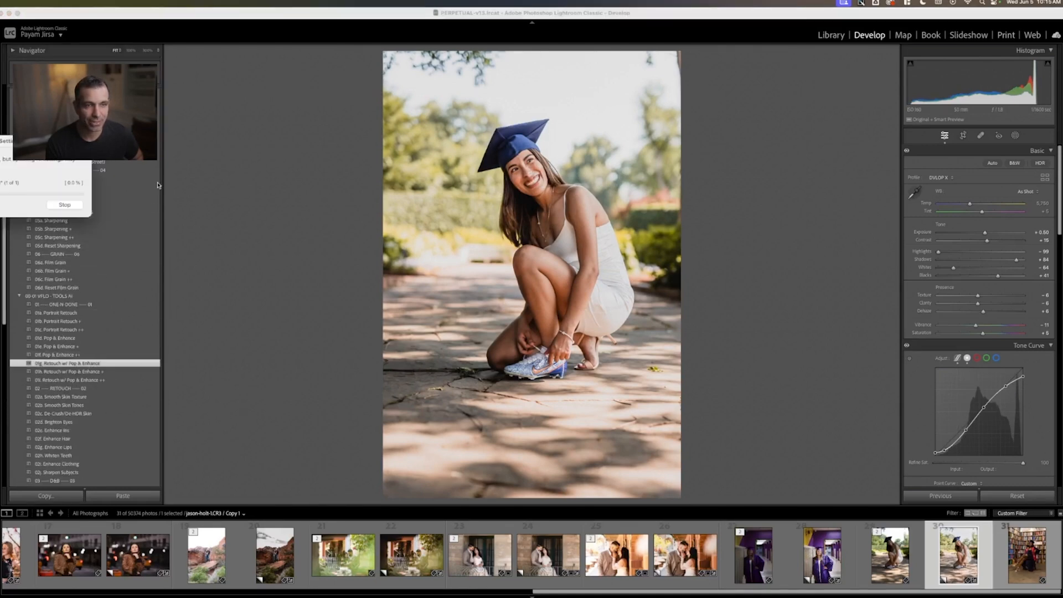
{"action": "left_click_drag", "start_coordinate": [55, 161], "coordinate": [323, 161]}
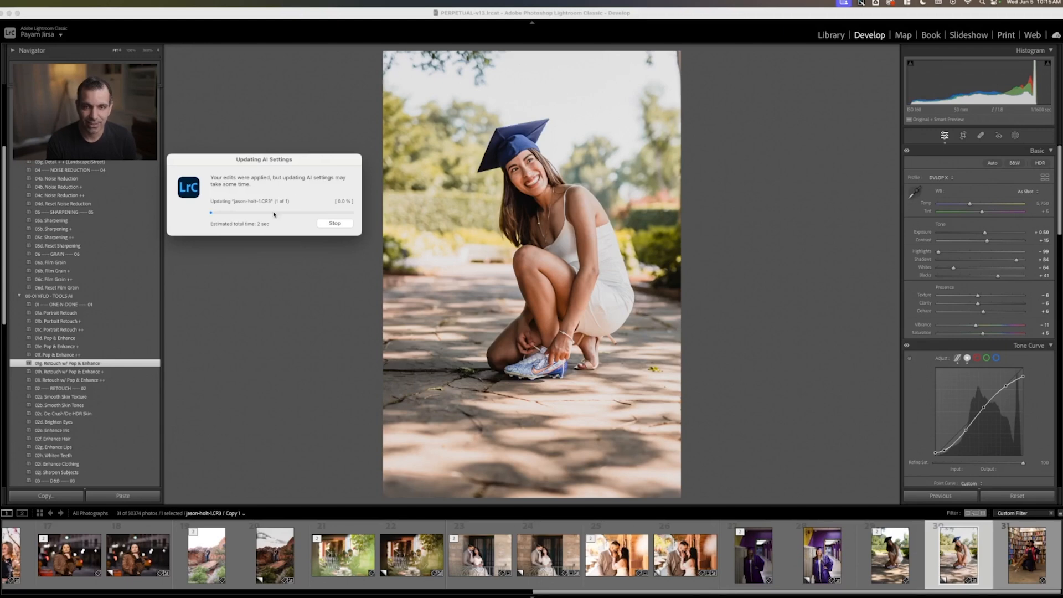
{"action": "left_click", "coordinate": [100, 372]}
{"action": "left_click", "coordinate": [101, 380]}
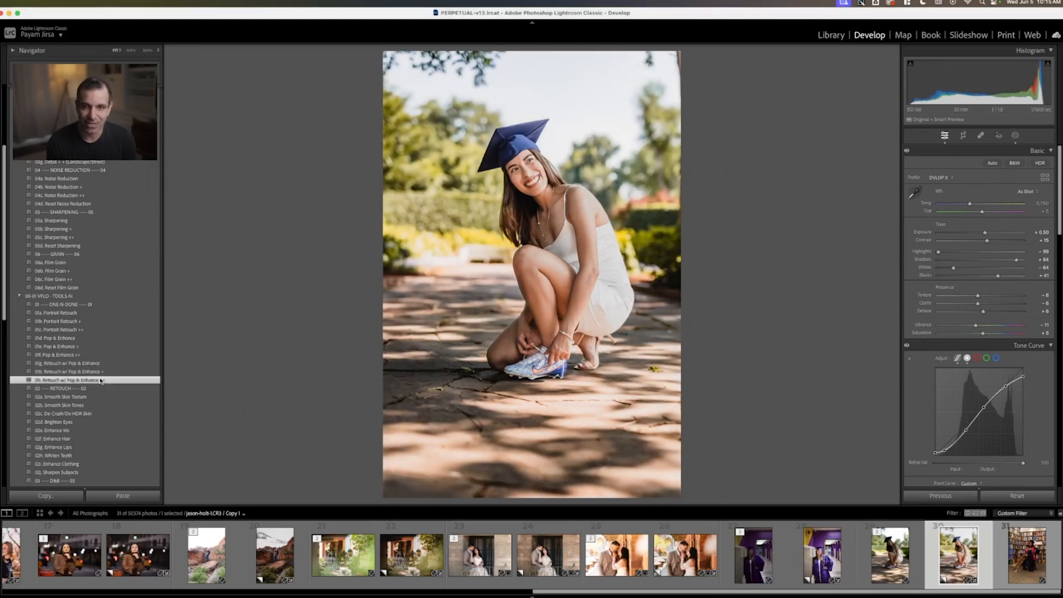
{"action": "left_click", "coordinate": [103, 372]}
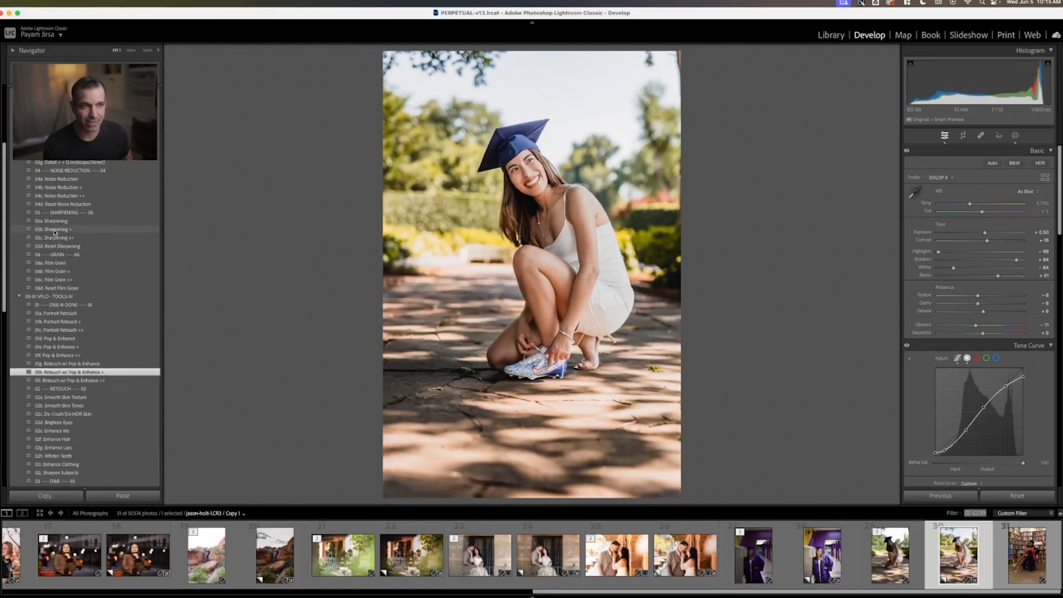
Apply the 02a Radial Burn Full preset to the crouching graduate photo
{"action": "scroll", "coordinate": [77, 334], "scroll_direction": "up", "scroll_amount": 3}
{"action": "scroll", "coordinate": [77, 334], "scroll_direction": "down", "scroll_amount": 5}
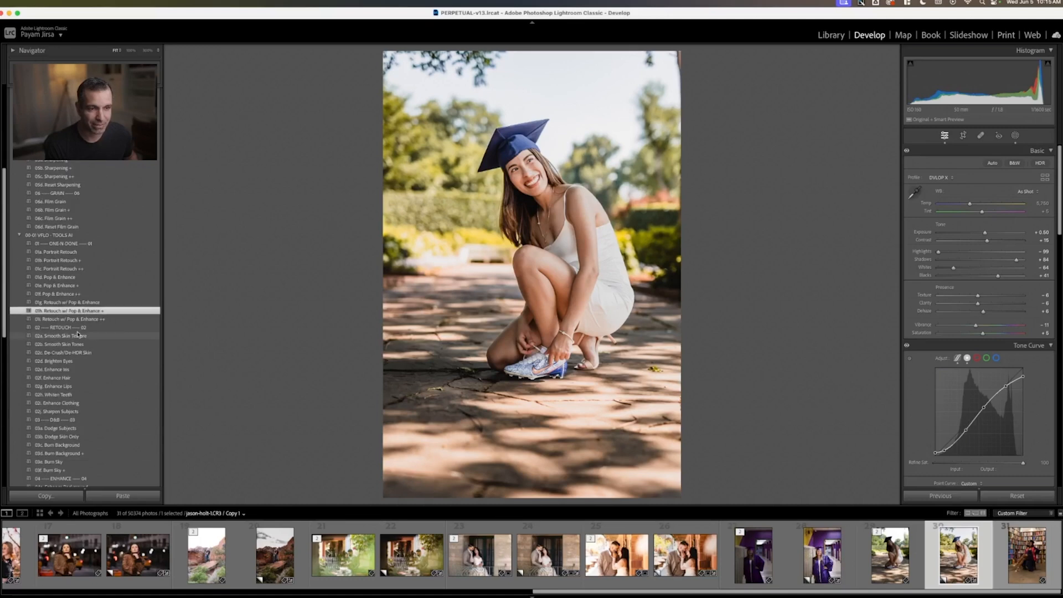
{"action": "scroll", "coordinate": [97, 335], "scroll_direction": "down", "scroll_amount": 7}
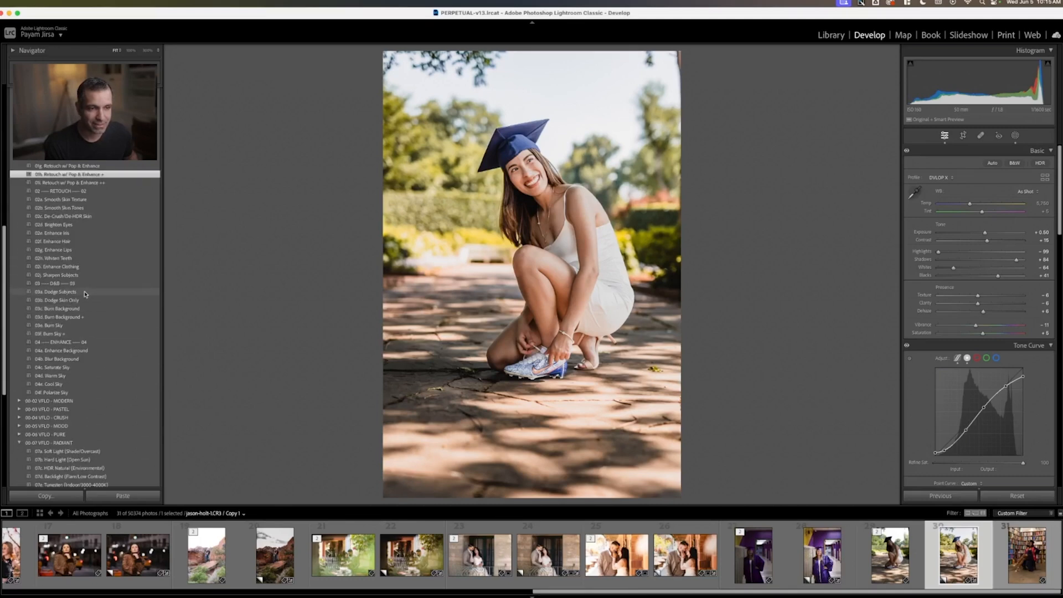
{"action": "scroll", "coordinate": [86, 294], "scroll_direction": "up", "scroll_amount": 15}
{"action": "left_click", "coordinate": [78, 189]}
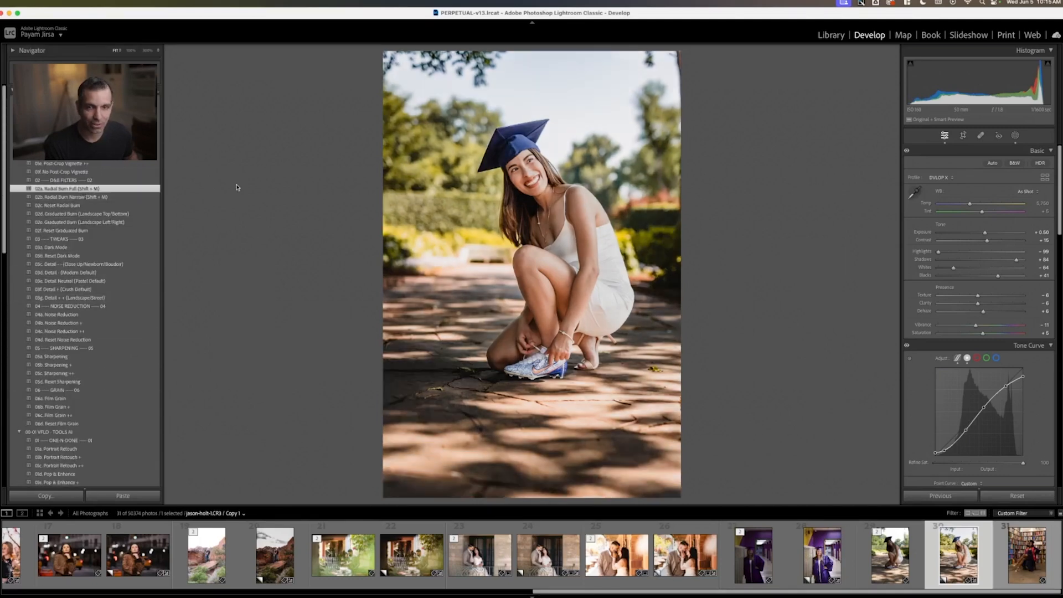
Move the radial burn mask up around the crouching graduate's upper body and widen it beyond the photo's side edges
{"action": "left_click", "coordinate": [1016, 135]}
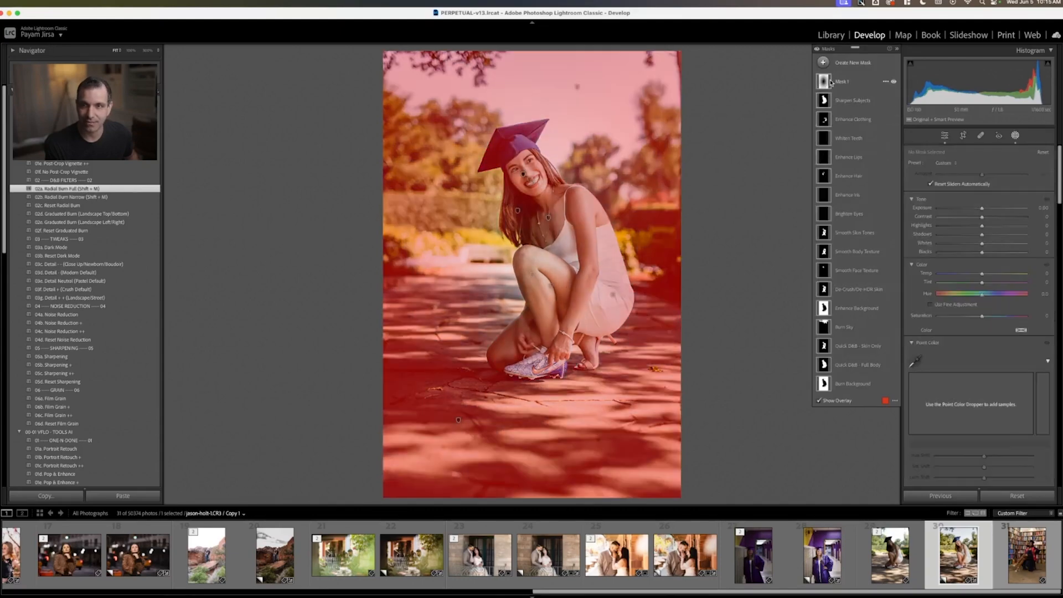
{"action": "left_click", "coordinate": [839, 81]}
{"action": "left_click_drag", "start_coordinate": [533, 274], "coordinate": [537, 208]}
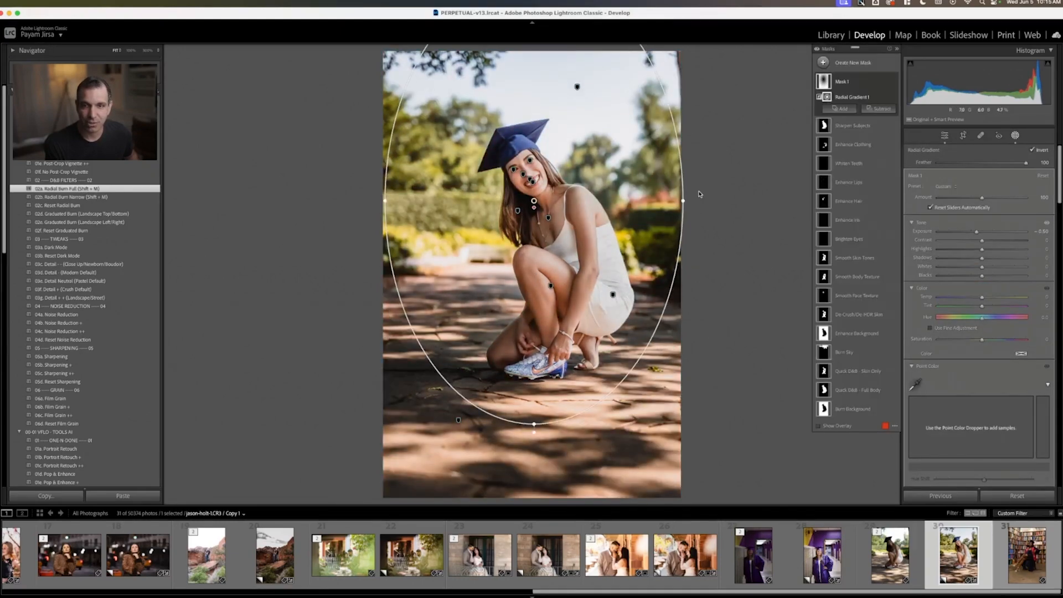
{"action": "left_click_drag", "start_coordinate": [686, 198], "coordinate": [723, 200]}
{"action": "left_click", "coordinate": [1016, 135]}
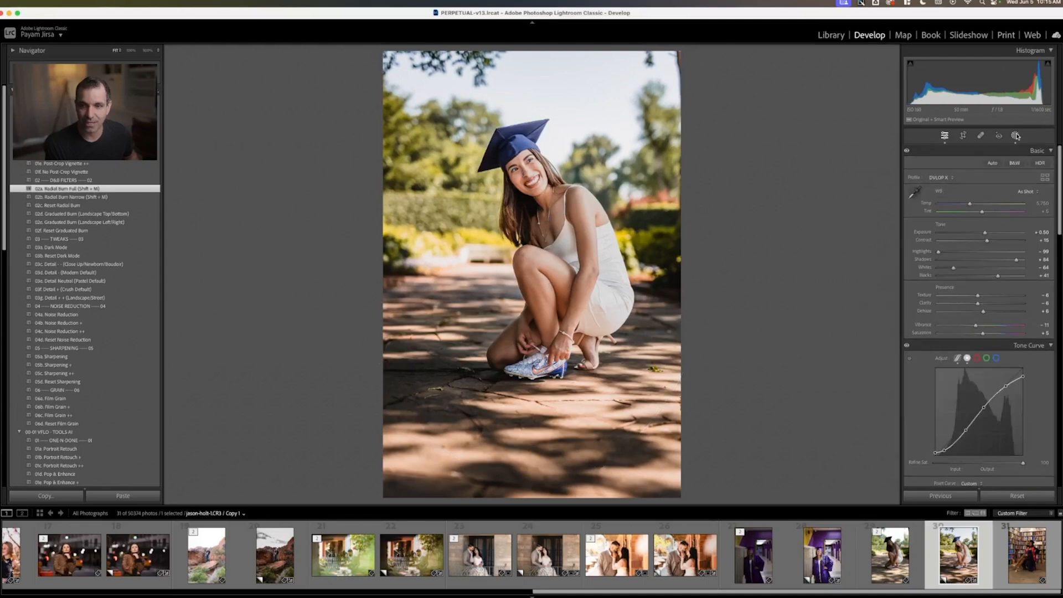
Rotate the crop slightly on both the crouching graduate's virtual copy and its original at the same time
{"action": "key", "text": "r"}
{"action": "key", "text": "shift+Left"}
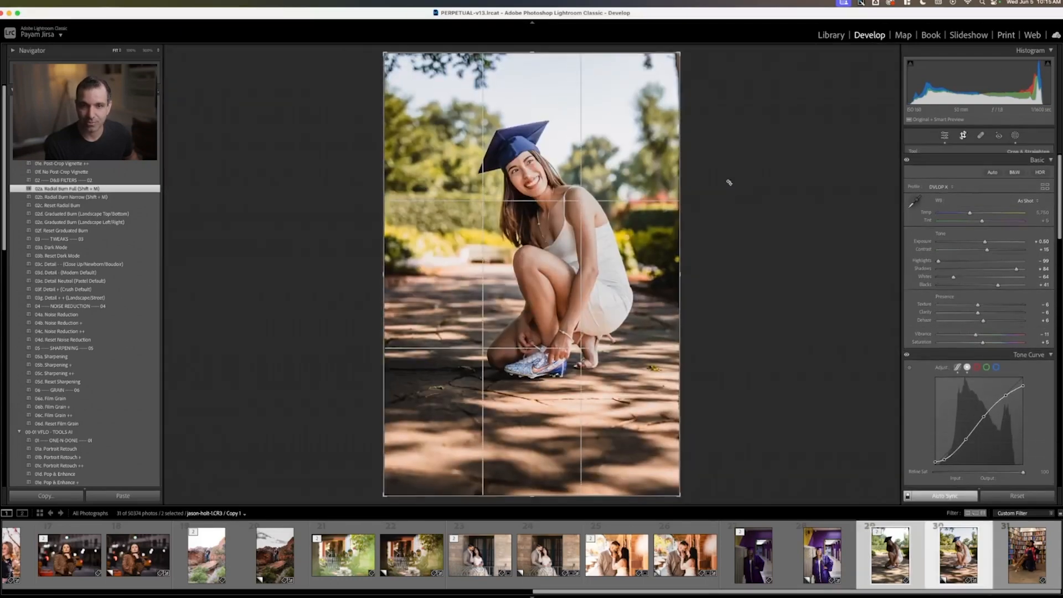
{"action": "left_click_drag", "start_coordinate": [730, 183], "coordinate": [729, 180]}
{"action": "key", "text": "r"}
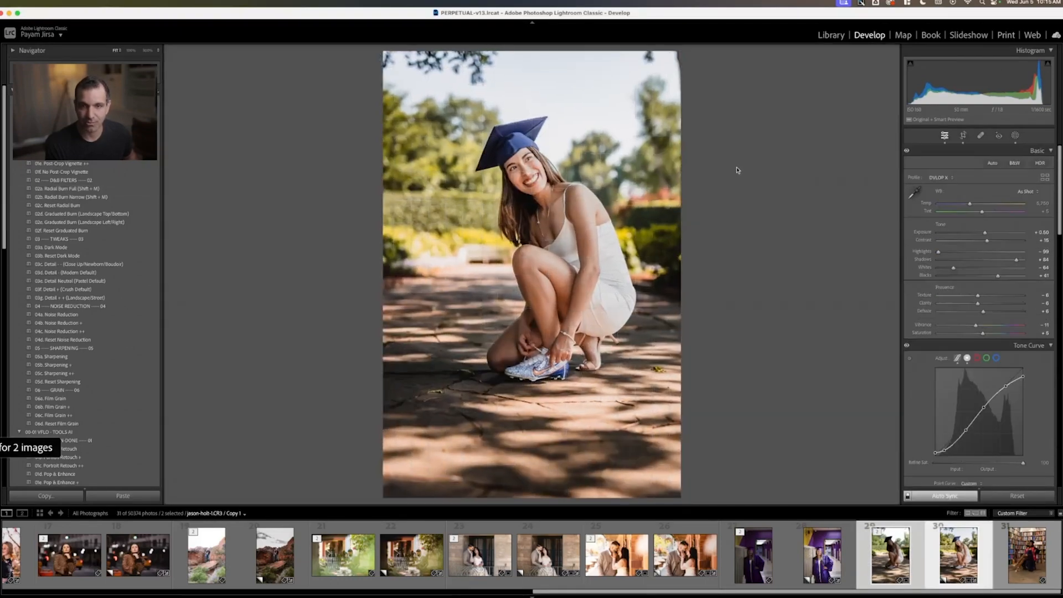
Compare the crouching graduate's original photo with its edited virtual copy
{"action": "left_click", "coordinate": [822, 553]}
{"action": "left_click", "coordinate": [886, 554]}
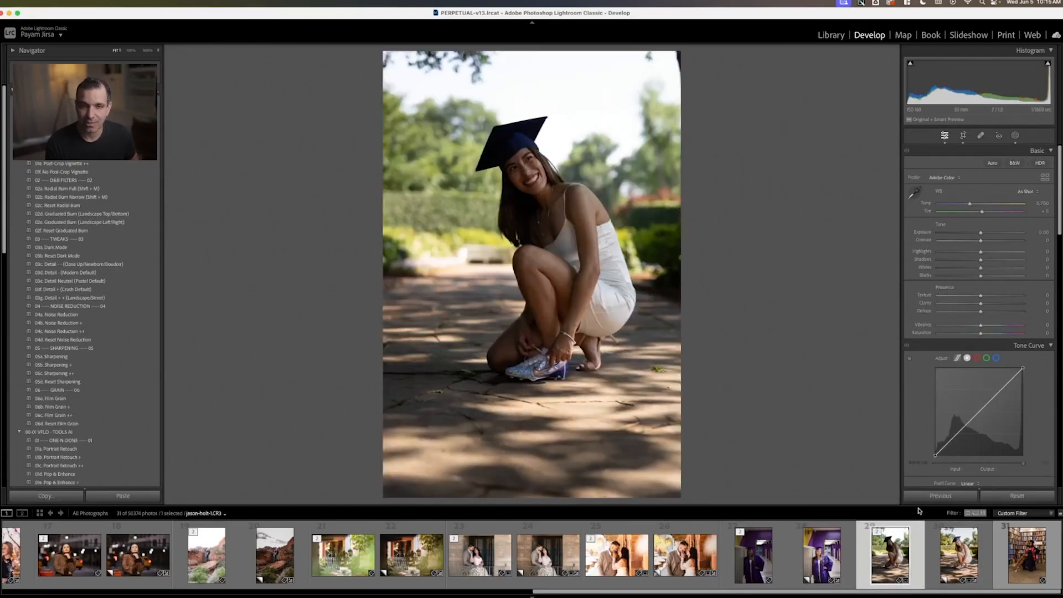
{"action": "key", "text": "Right"}
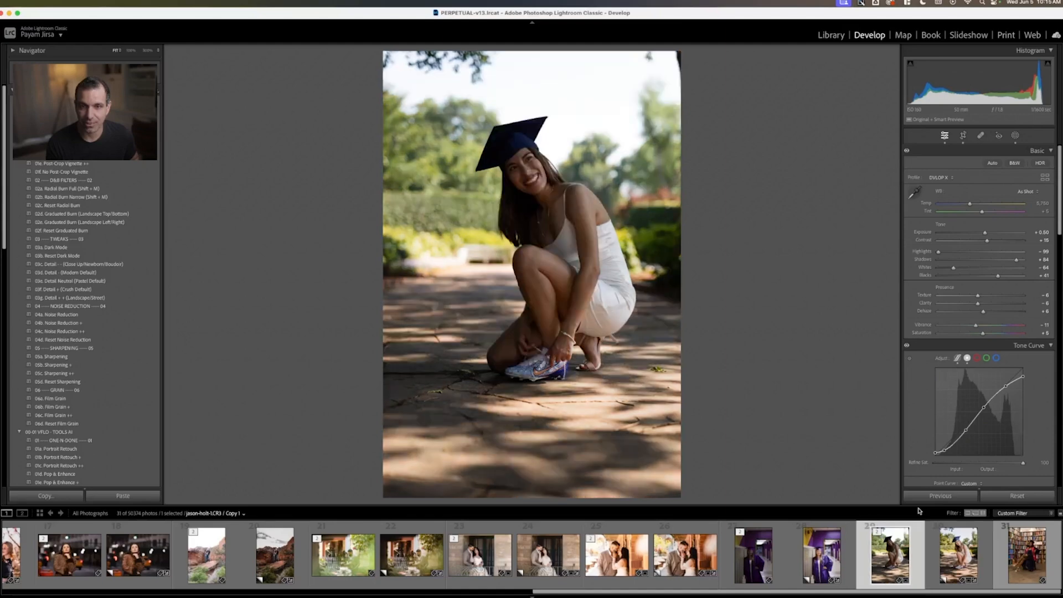
{"action": "key", "text": "Left"}
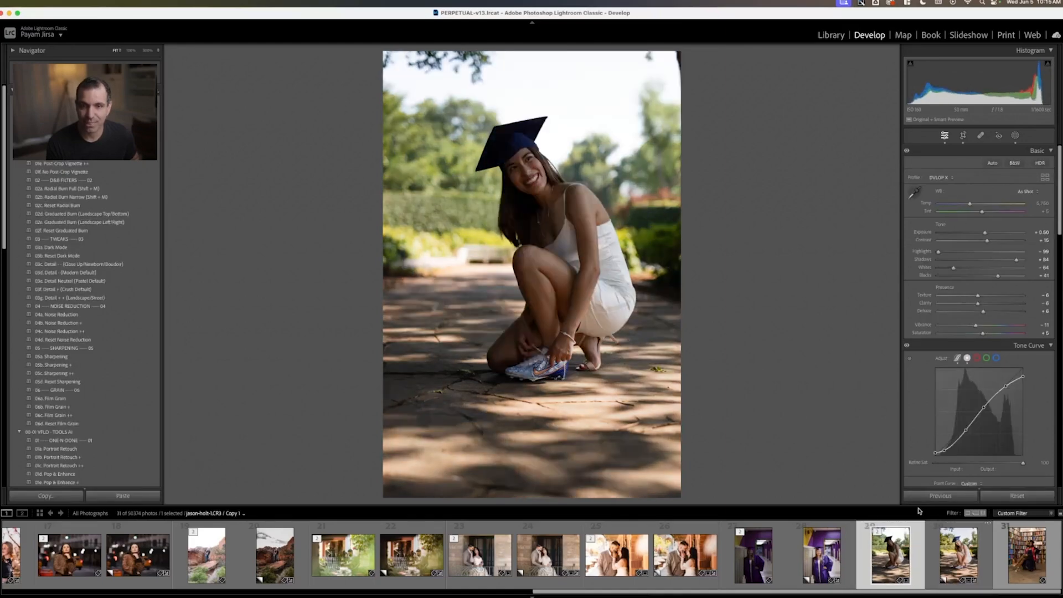
{"action": "key", "text": "Right"}
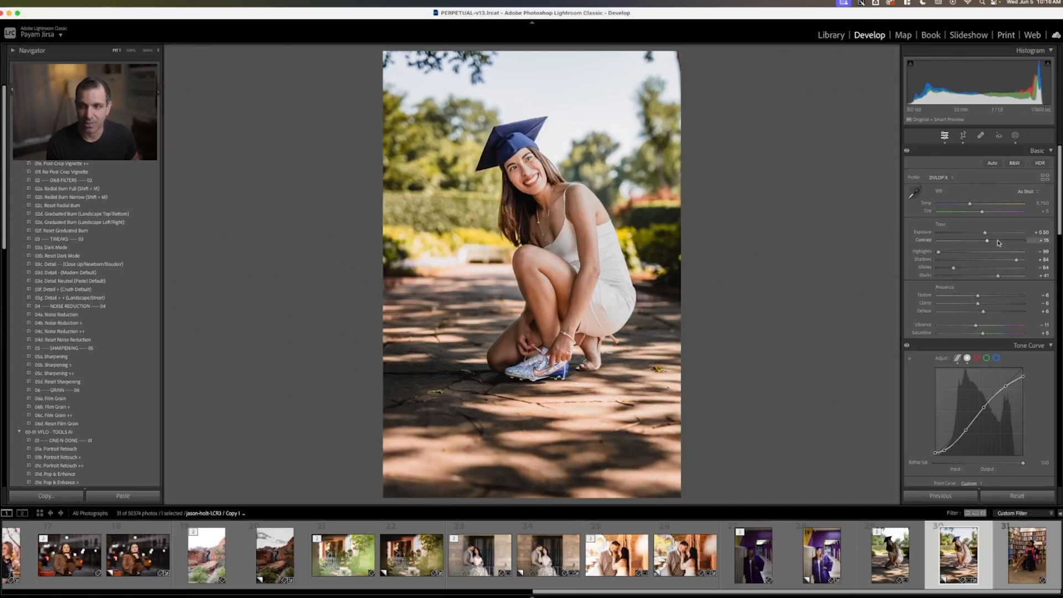
Set the crouching graduate photo's contrast to +5 and exposure to +0.40, and check the edit against the original
{"action": "key", "text": "Up"}
{"action": "key", "text": "Up"}
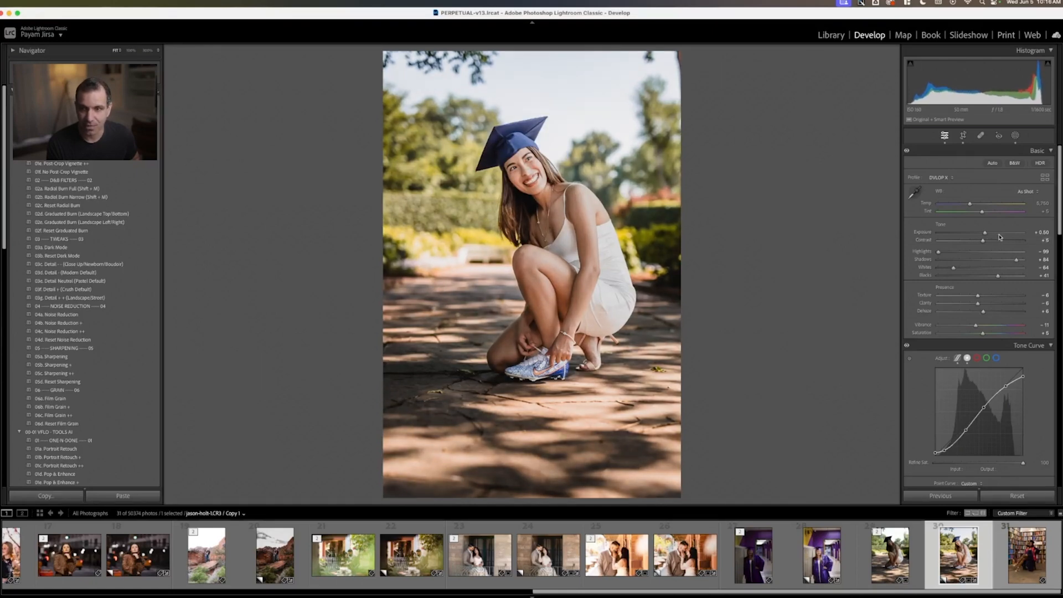
{"action": "key", "text": "Down"}
{"action": "key", "text": "Left"}
{"action": "key", "text": "Right"}
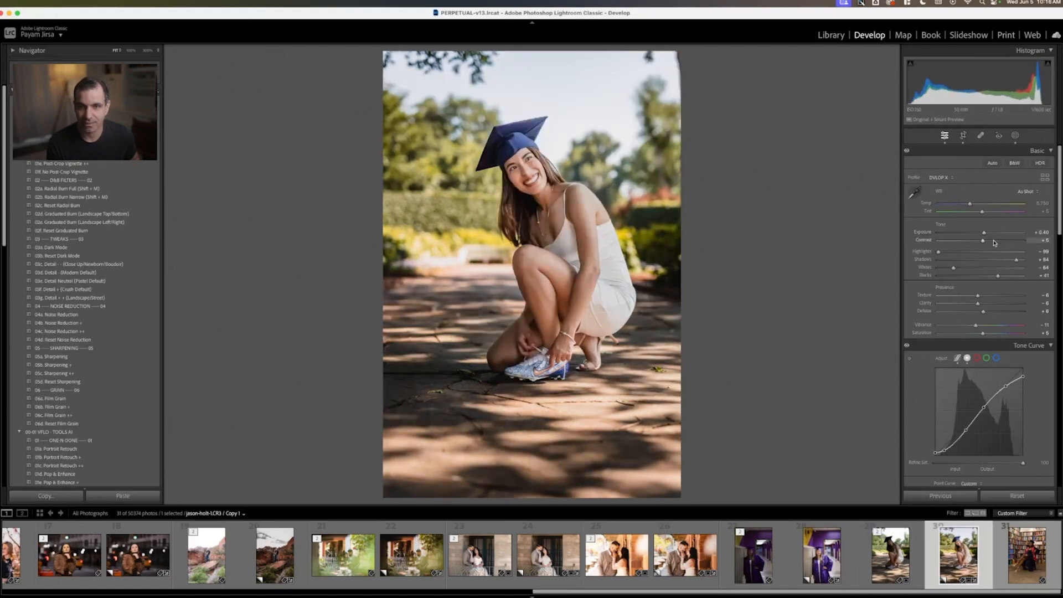
Create a virtual copy of the bookshelf graduate photo and straighten the copy and its original together to an angle of -0.45
{"action": "key", "text": "Right"}
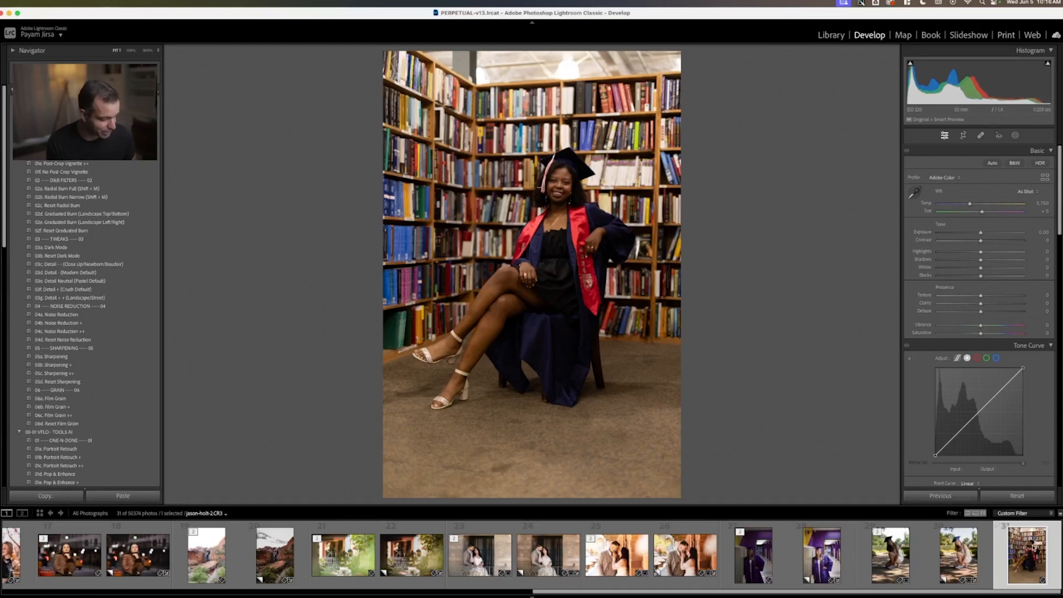
{"action": "key", "text": "super+apostrophe"}
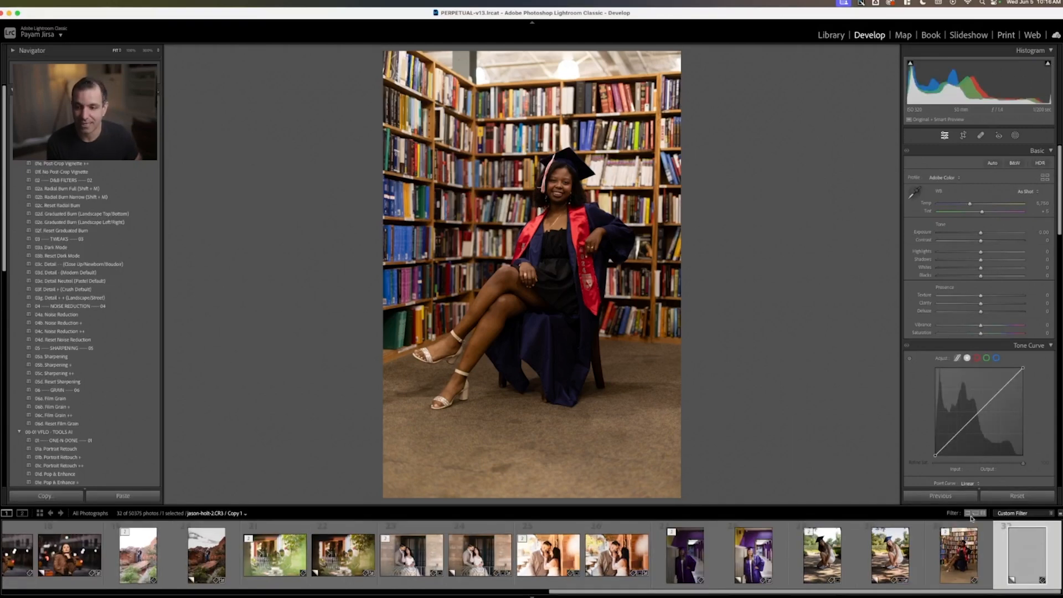
{"action": "left_click", "coordinate": [957, 554], "text": "super"}
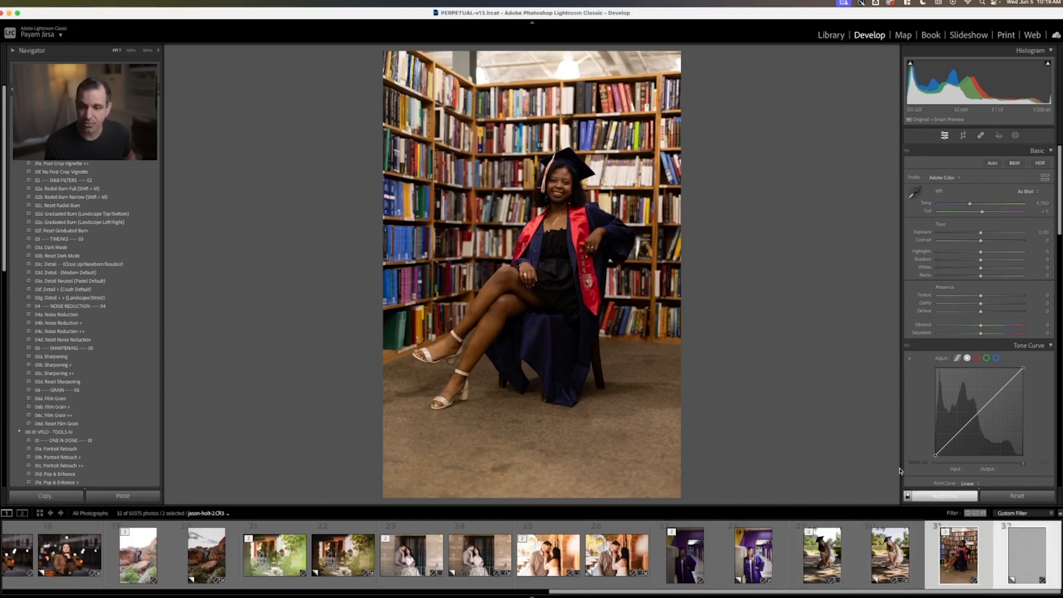
{"action": "key", "text": "r"}
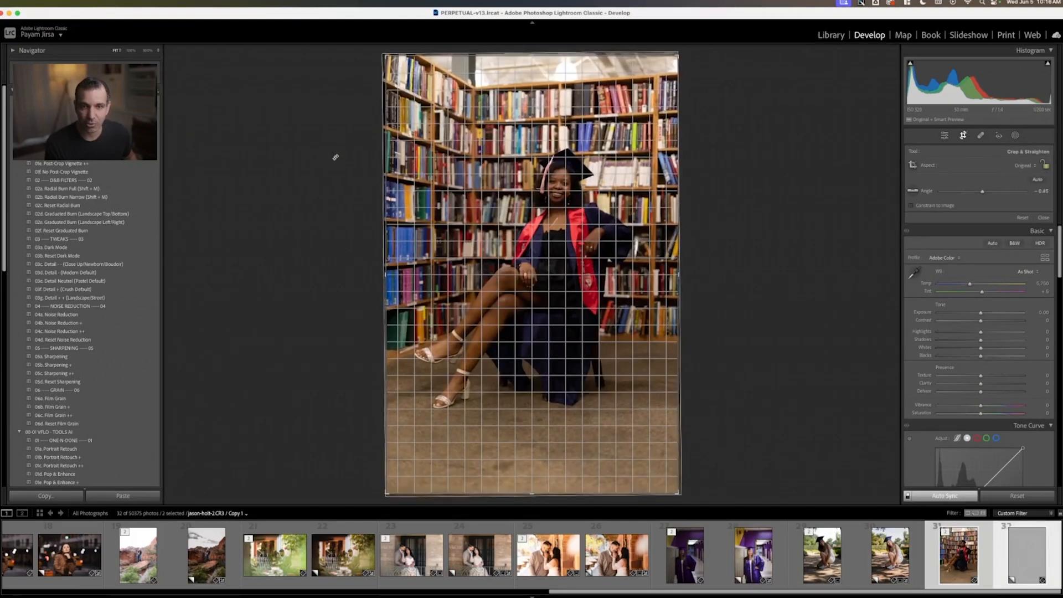
{"action": "key", "text": "Return"}
{"action": "left_click", "coordinate": [1027, 554]}
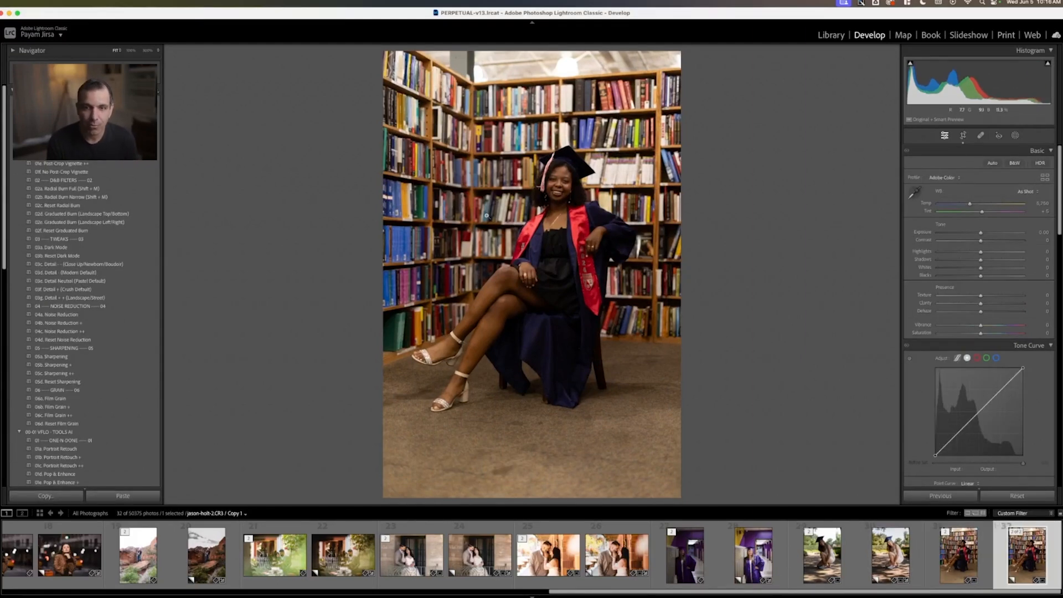
Apply the VFLO Radiant preset 07f Tungsten Mix (w/Blue Daylight) to the bookshelf graduate's virtual copy and raise its exposure to +1.15
{"action": "scroll", "coordinate": [102, 370], "scroll_direction": "down", "scroll_amount": 15}
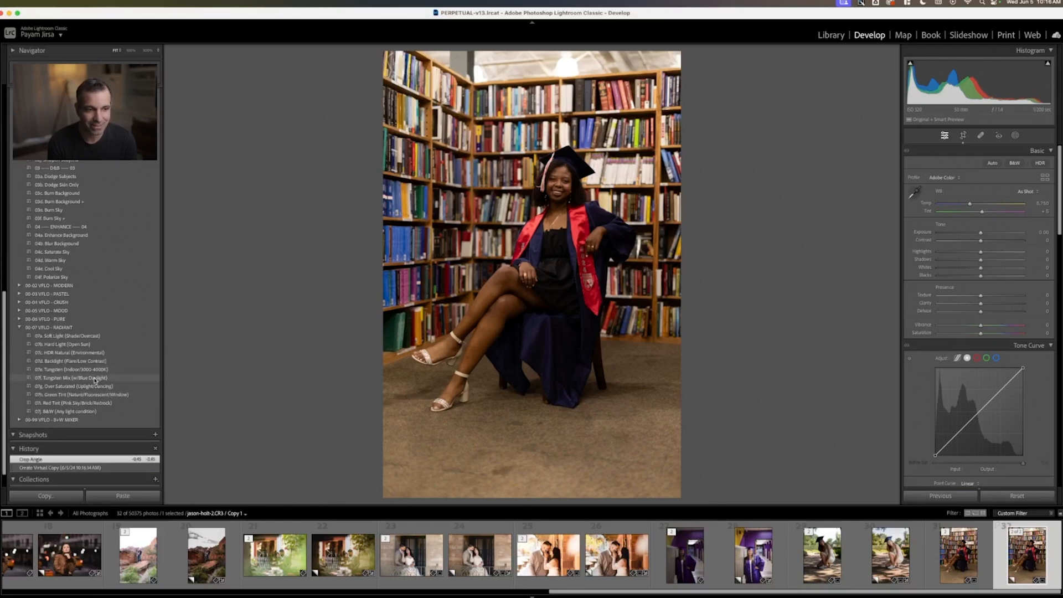
{"action": "left_click", "coordinate": [95, 380]}
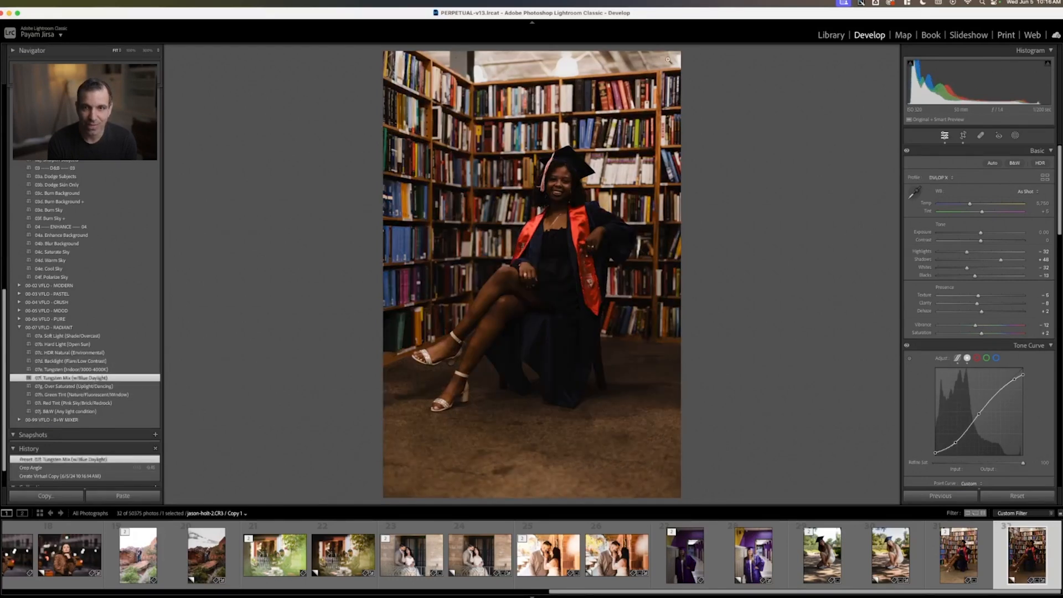
{"action": "left_click", "coordinate": [109, 370]}
{"action": "left_click", "coordinate": [109, 377]}
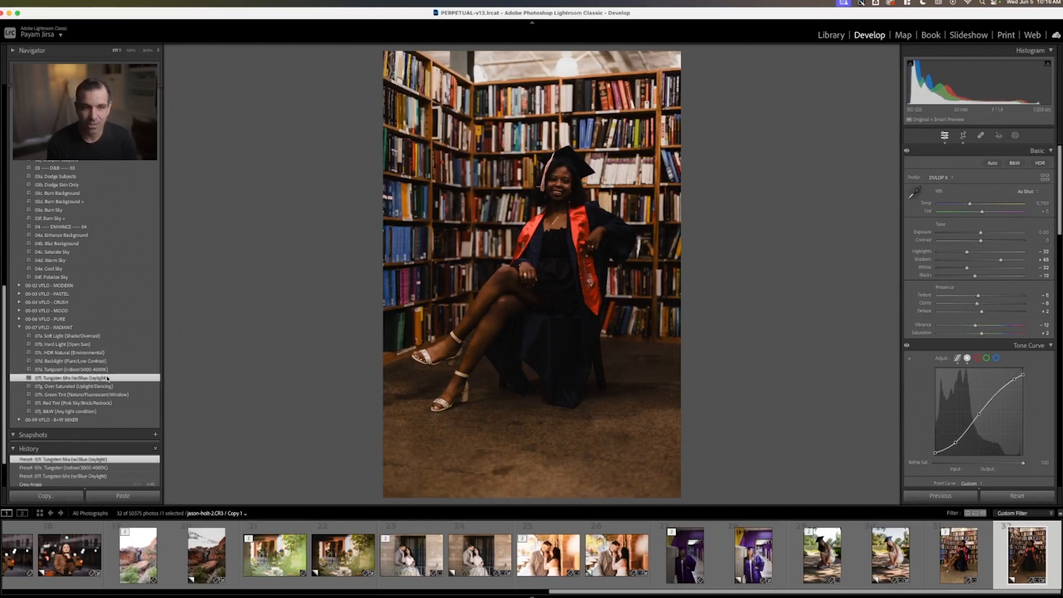
{"action": "left_click_drag", "start_coordinate": [981, 232], "coordinate": [992, 236]}
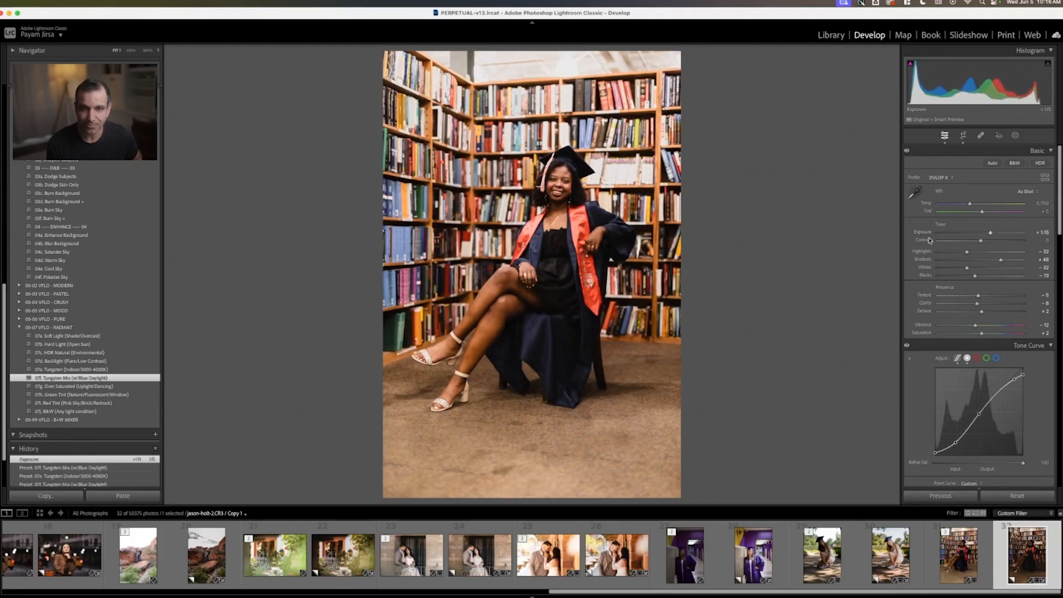
Try the Retouch w/ Pop & Enhance presets on the bookshelf graduate and apply the 01h Retouch w/ Pop & Enhance + version
{"action": "scroll", "coordinate": [120, 279], "scroll_direction": "up", "scroll_amount": 10}
{"action": "scroll", "coordinate": [125, 238], "scroll_direction": "down", "scroll_amount": 5}
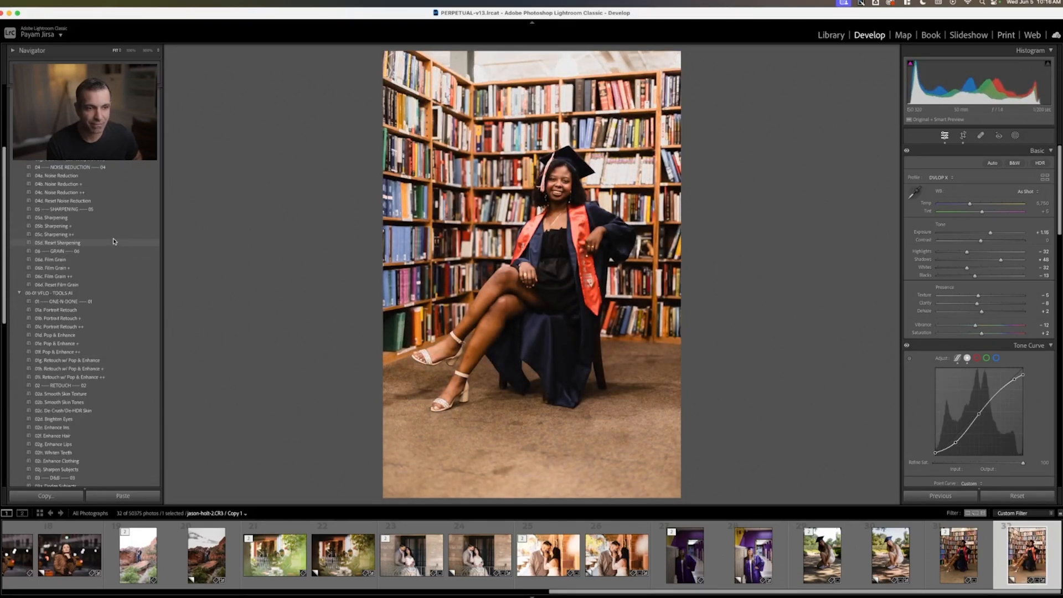
{"action": "left_click", "coordinate": [97, 361]}
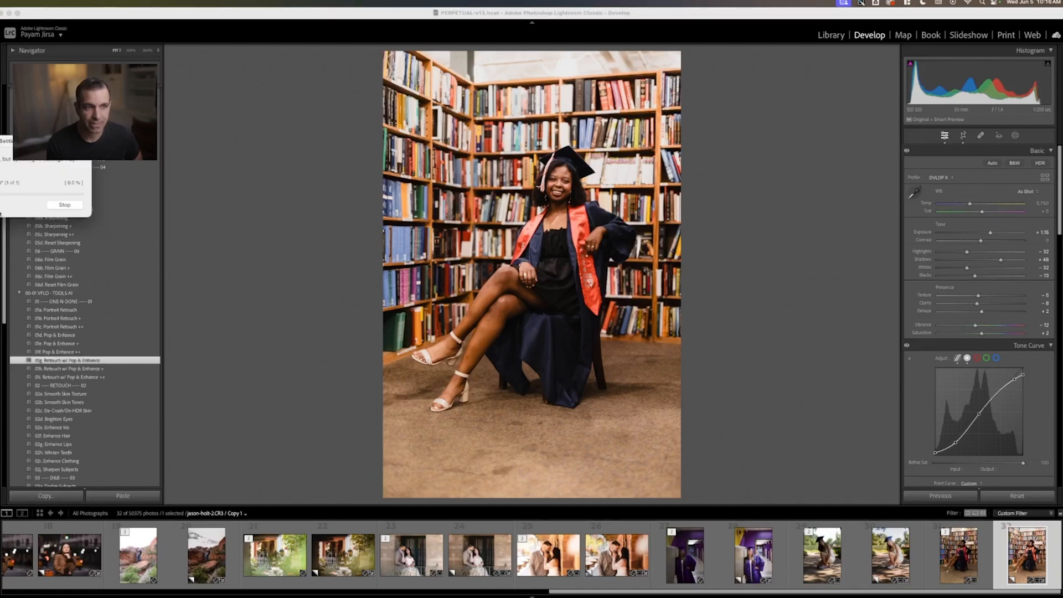
{"action": "left_click_drag", "start_coordinate": [25, 148], "coordinate": [295, 131]}
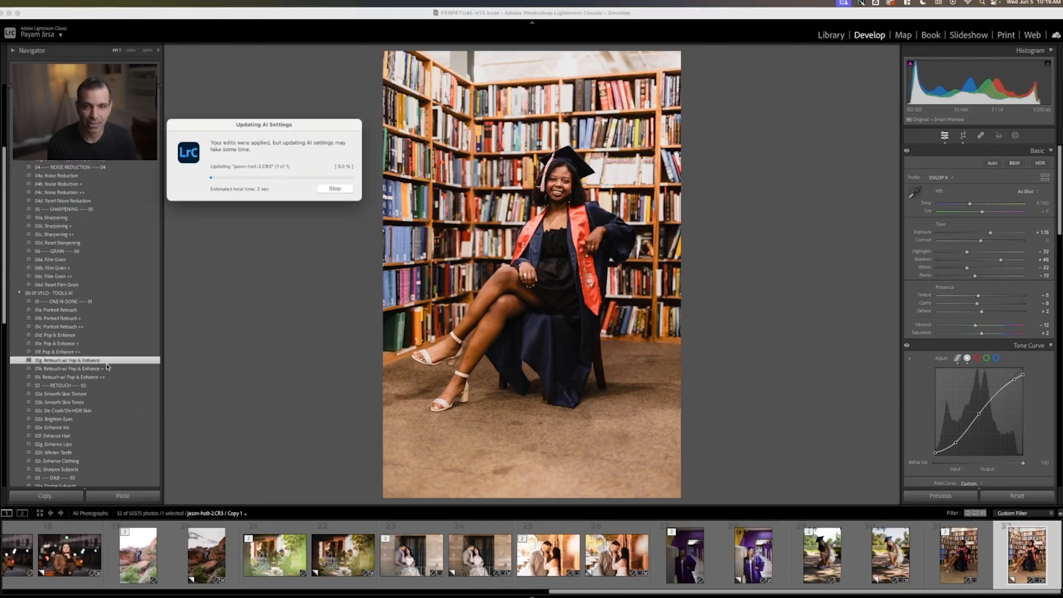
{"action": "left_click", "coordinate": [109, 369]}
{"action": "left_click", "coordinate": [111, 361]}
{"action": "left_click", "coordinate": [111, 368]}
{"action": "left_click", "coordinate": [112, 361]}
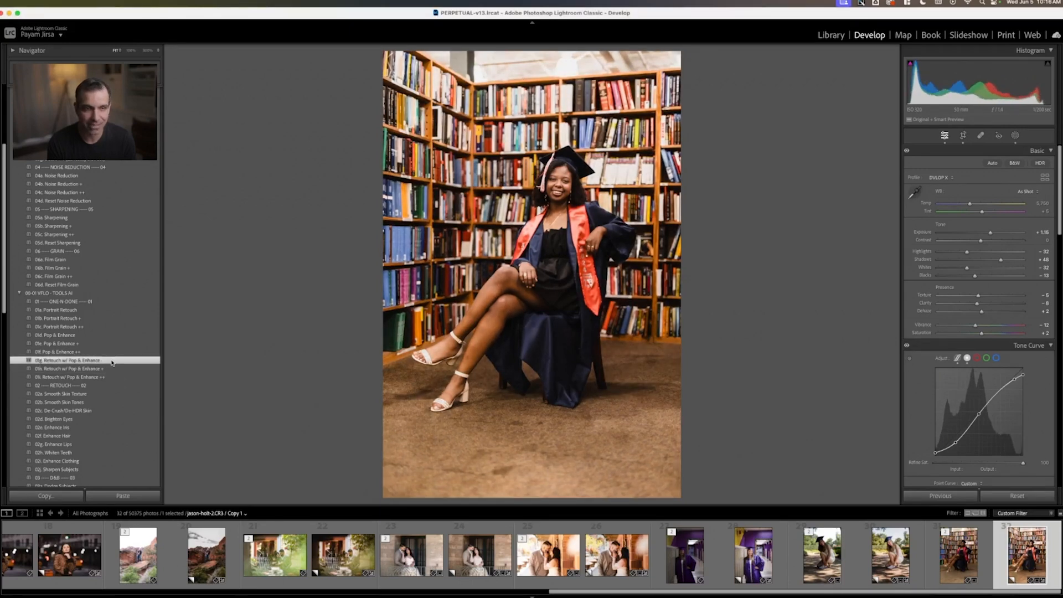
{"action": "left_click", "coordinate": [108, 369]}
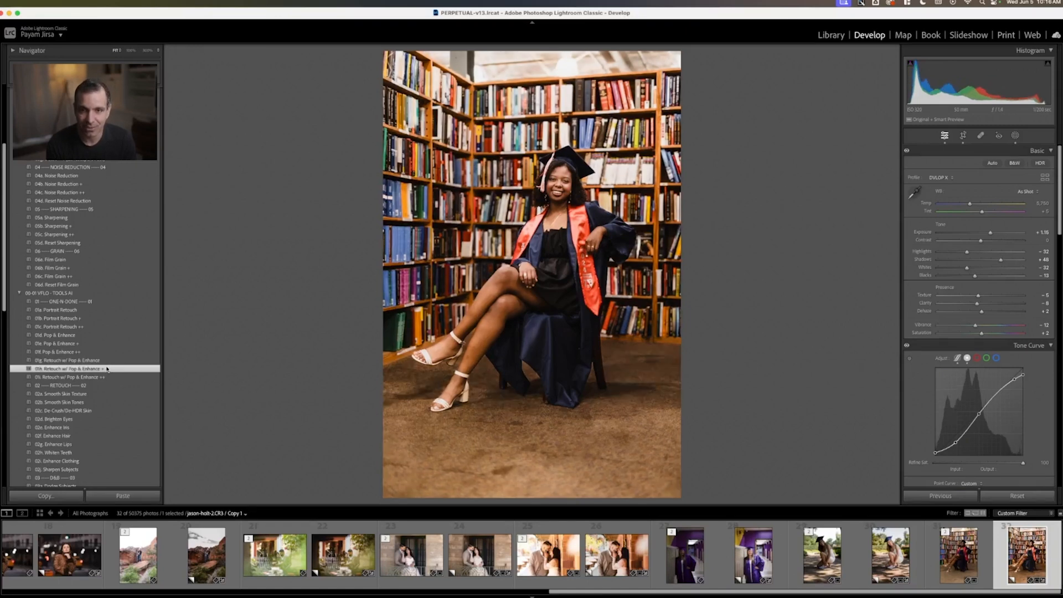
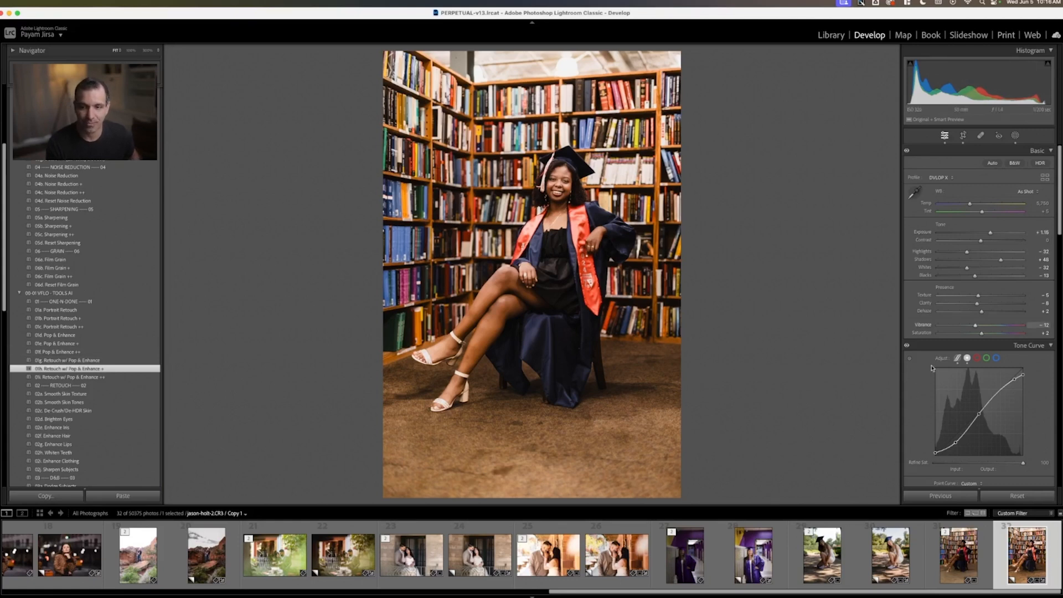
Apply the 02a Radial Burn Full preset, move its mask up onto the graduate's upper body and widen it beyond the photo's side edges
{"action": "scroll", "coordinate": [59, 177], "scroll_direction": "up", "scroll_amount": 5}
{"action": "left_click", "coordinate": [75, 188]}
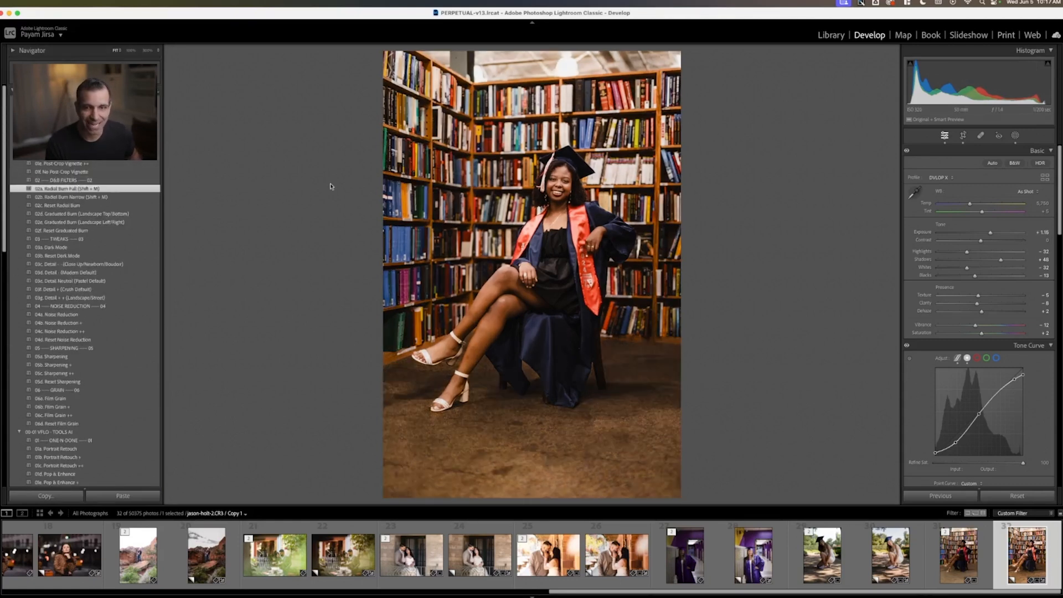
{"action": "key", "text": "shift+w"}
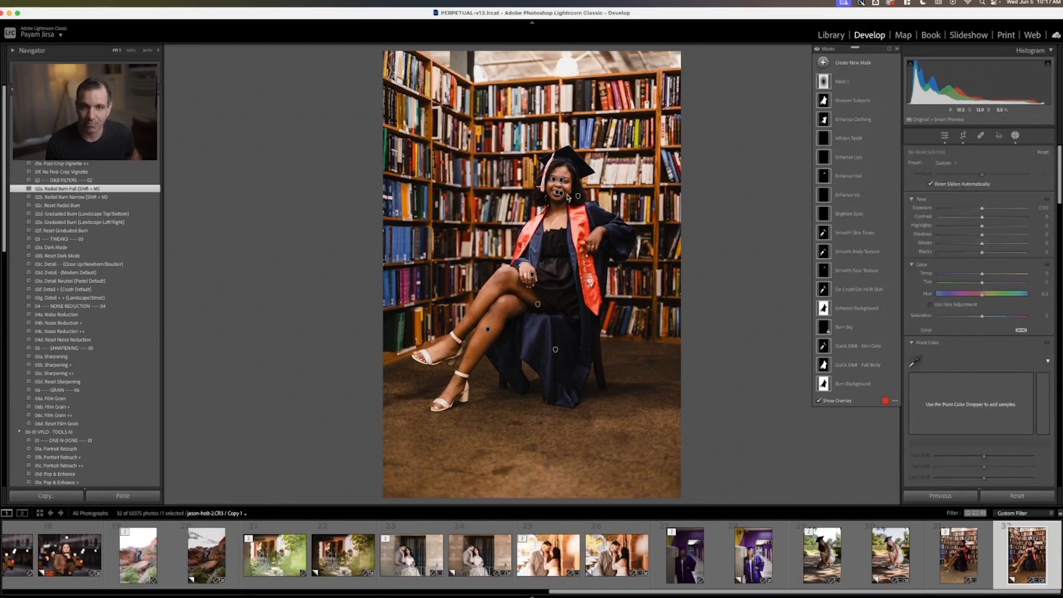
{"action": "left_click", "coordinate": [533, 275]}
{"action": "left_click_drag", "start_coordinate": [532, 275], "coordinate": [542, 231]}
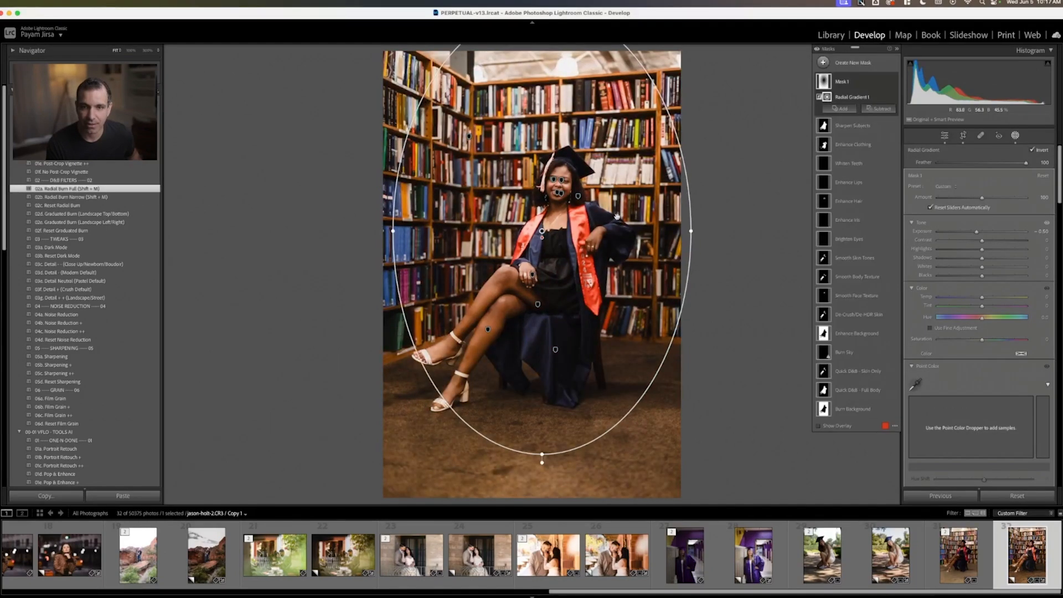
{"action": "left_click_drag", "start_coordinate": [691, 233], "coordinate": [755, 232]}
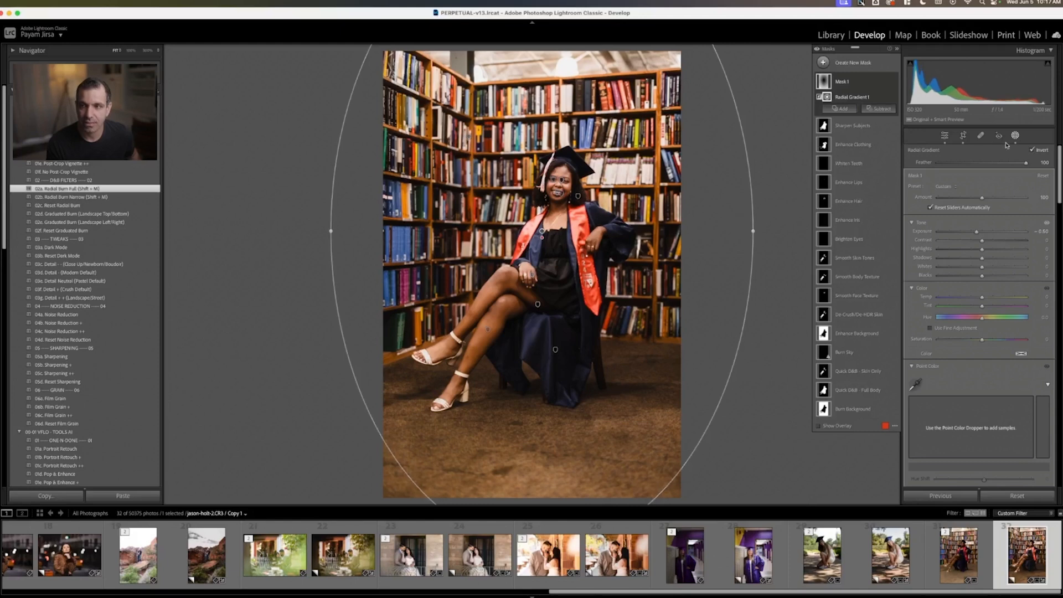
{"action": "left_click", "coordinate": [1015, 136]}
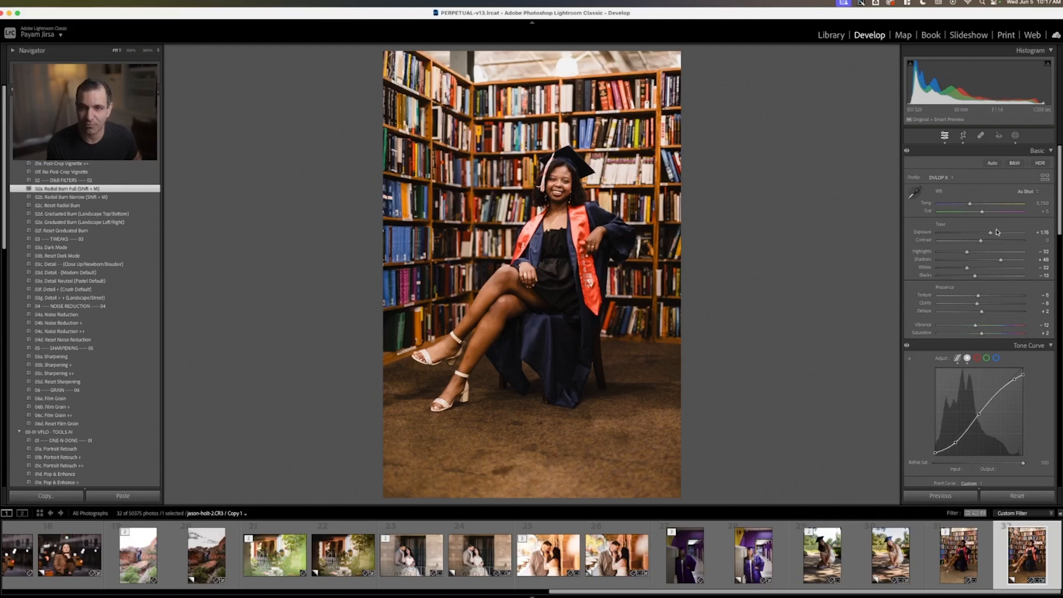
Set exposure to +1.25, temperature to 5,550, contrast to -10 and blacks to +17, and check the edit against the unedited photo
{"action": "key", "text": "Up"}
{"action": "key", "text": "Down"}
{"action": "key", "text": "Down"}
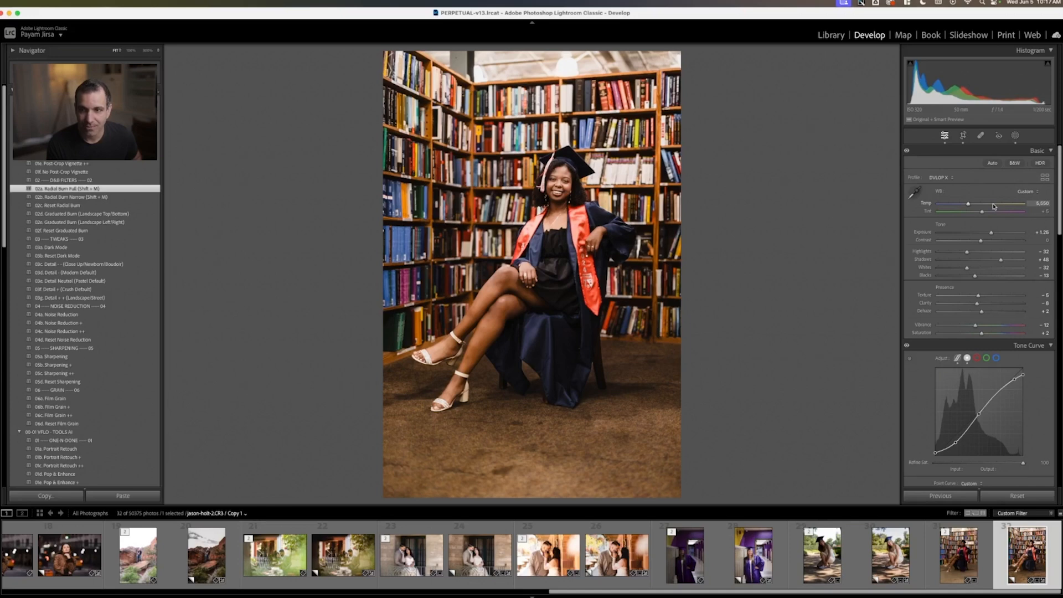
{"action": "key", "text": "Down"}
{"action": "key", "text": "Down"}
{"action": "key", "text": "Down"}
{"action": "key", "text": "Down"}
{"action": "key", "text": "Up"}
{"action": "key", "text": "Up"}
{"action": "key", "text": "shift+Up"}
{"action": "key", "text": "shift+Up"}
{"action": "key", "text": "Down"}
{"action": "key", "text": "Down"}
{"action": "key", "text": "backslash"}
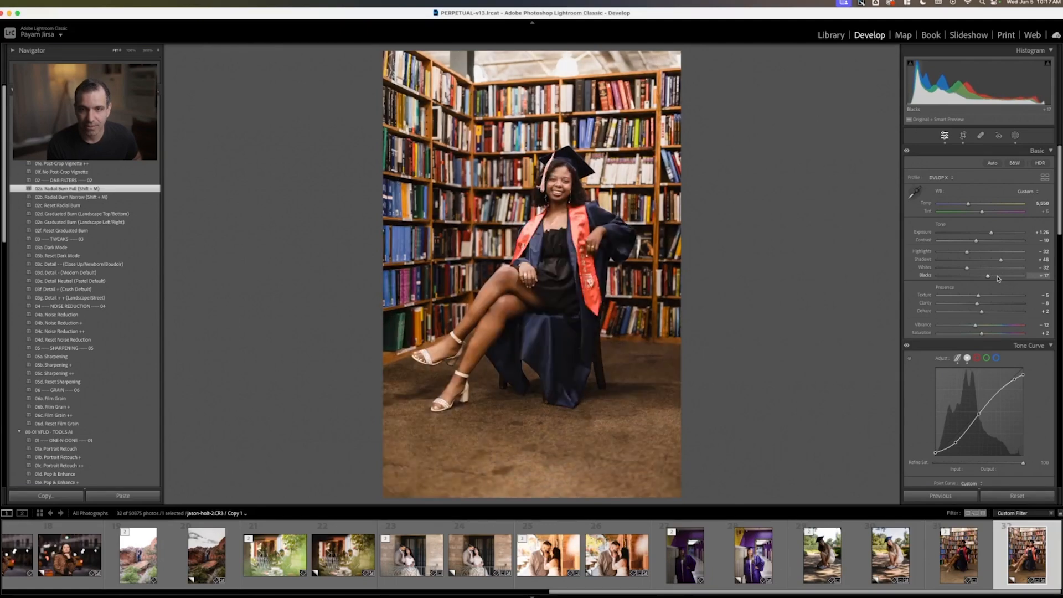
{"action": "key", "text": "backslash"}
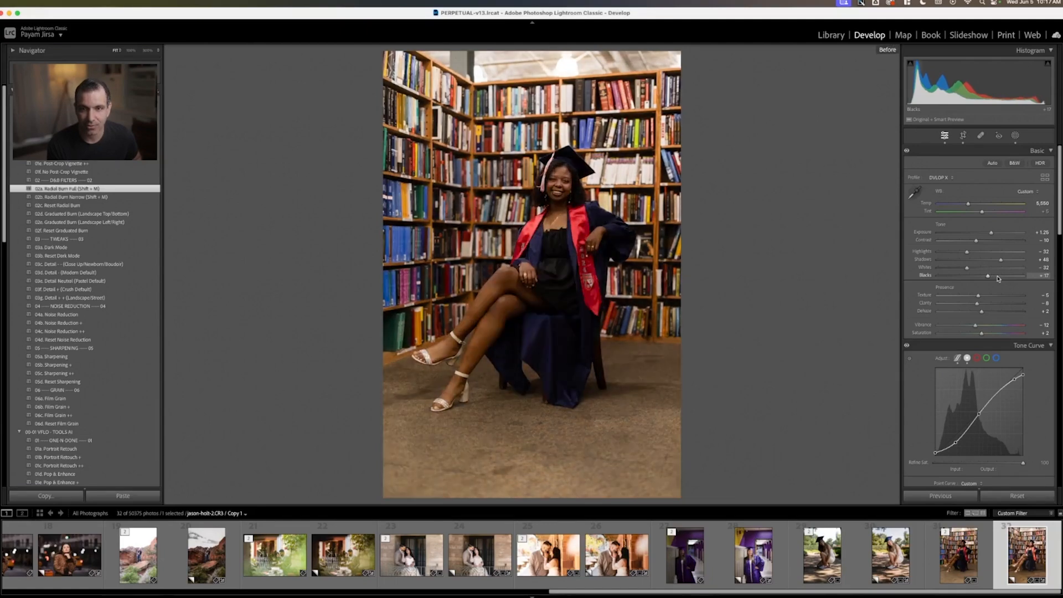
{"action": "key", "text": "backslash"}
{"action": "key", "text": "backslash"}
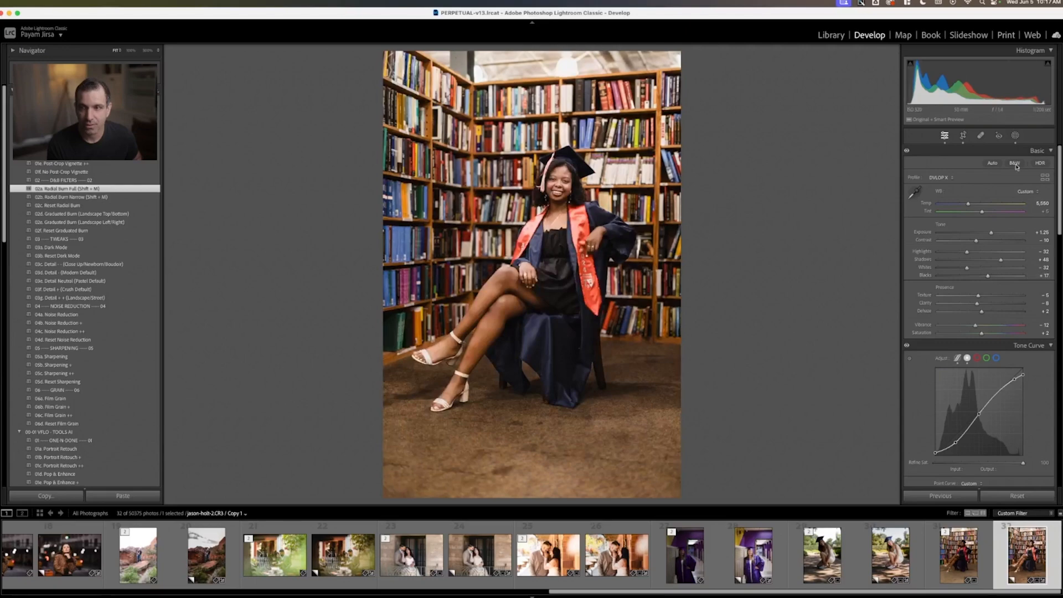
Lower the radial burn mask's exposure to -0.70 and raise the whole photo's blacks to +27
{"action": "left_click", "coordinate": [1016, 135]}
{"action": "left_click", "coordinate": [824, 84]}
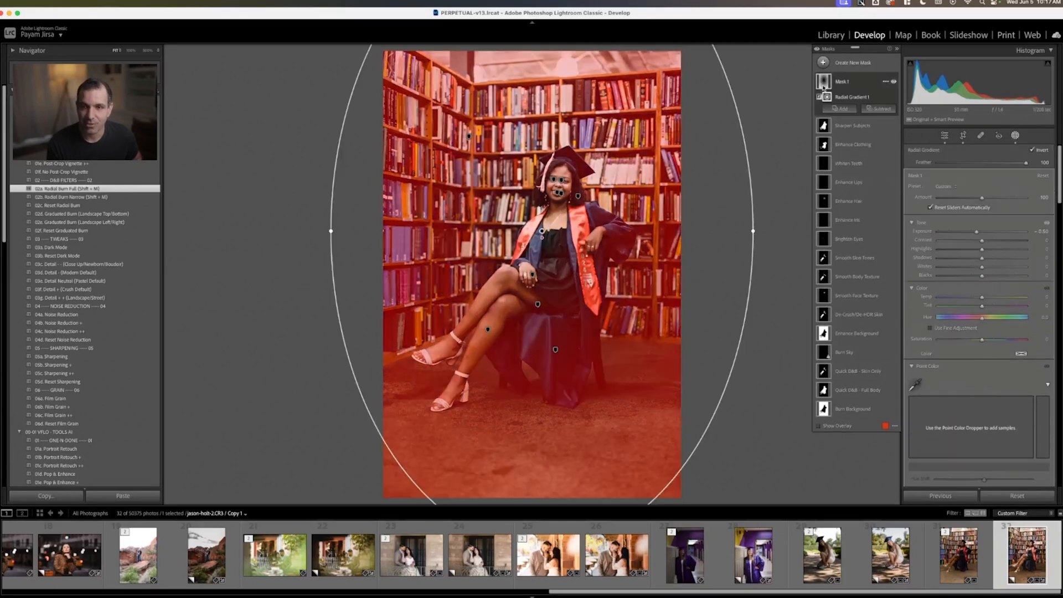
{"action": "left_click_drag", "start_coordinate": [983, 198], "coordinate": [975, 232]}
{"action": "double_click", "coordinate": [992, 200]}
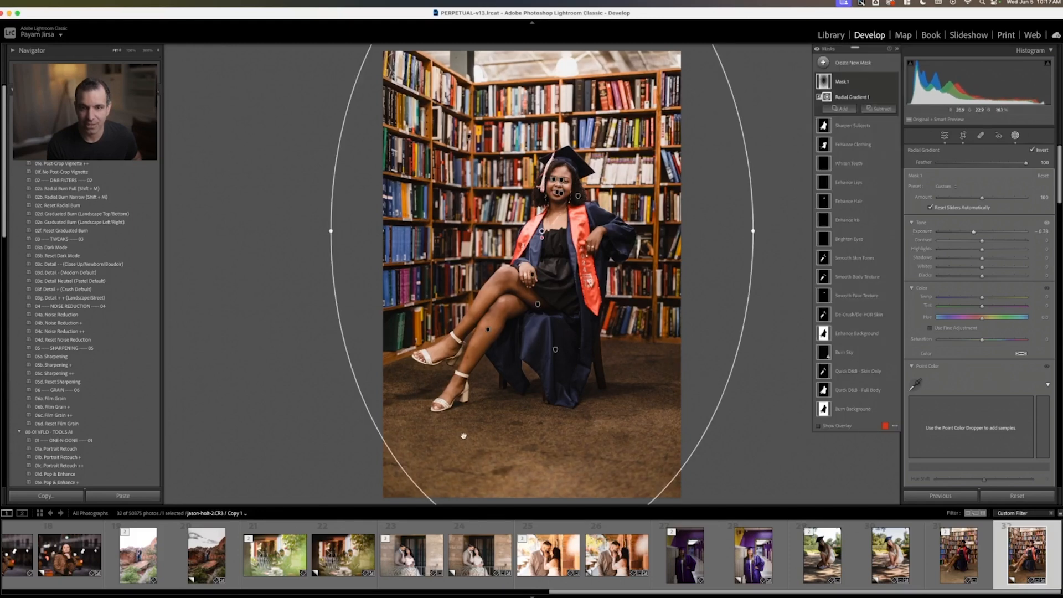
{"action": "left_click", "coordinate": [1016, 136]}
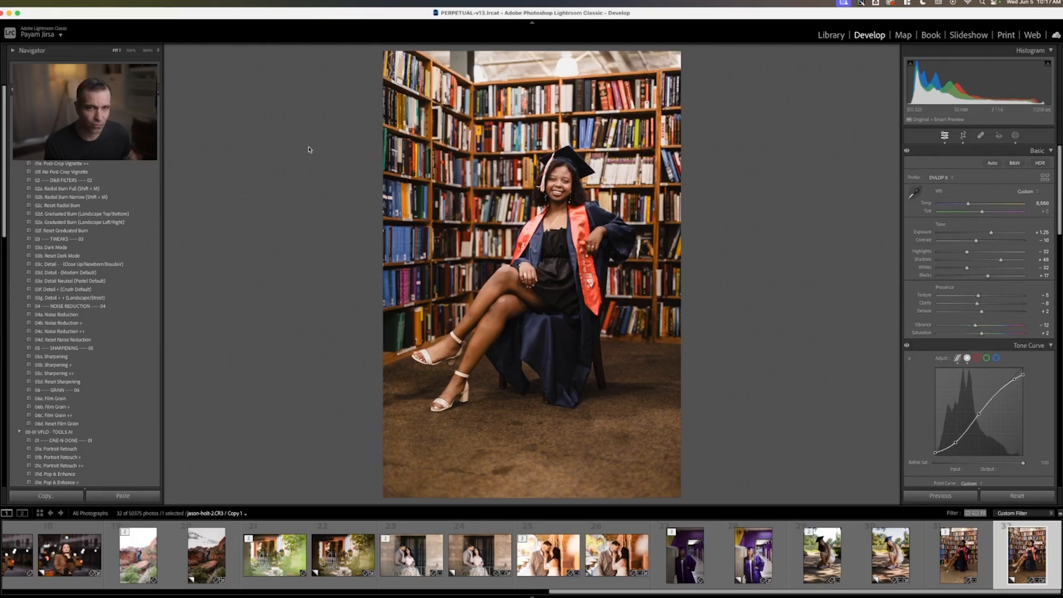
{"action": "left_click_drag", "start_coordinate": [989, 276], "coordinate": [992, 275]}
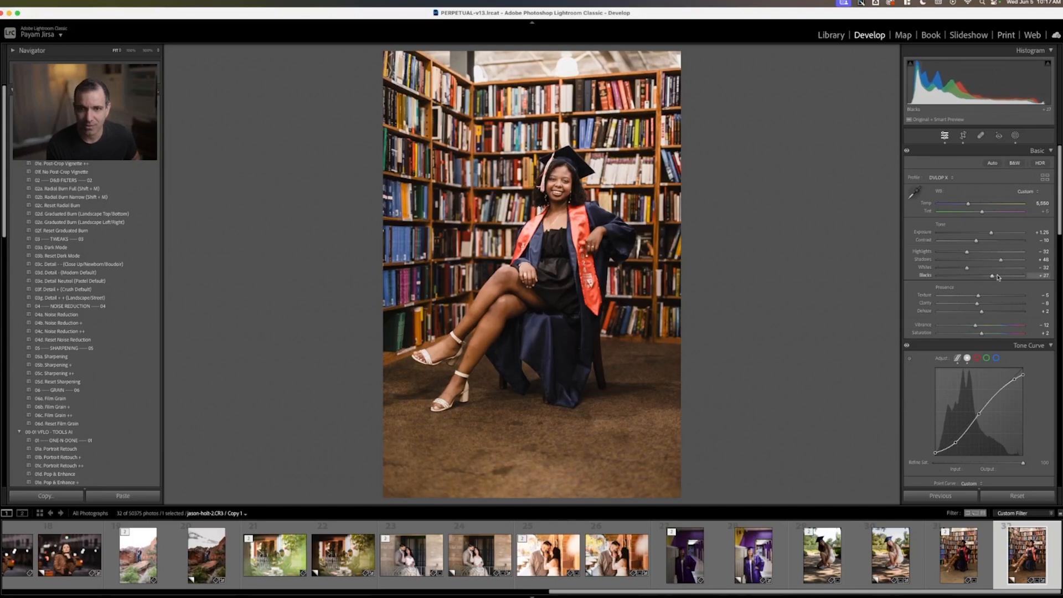
Add a linear gradient mask over the upper bookshelves and ceiling with exposure -0.37 and highlights -10
{"action": "left_click", "coordinate": [1019, 136]}
{"action": "left_click", "coordinate": [824, 62]}
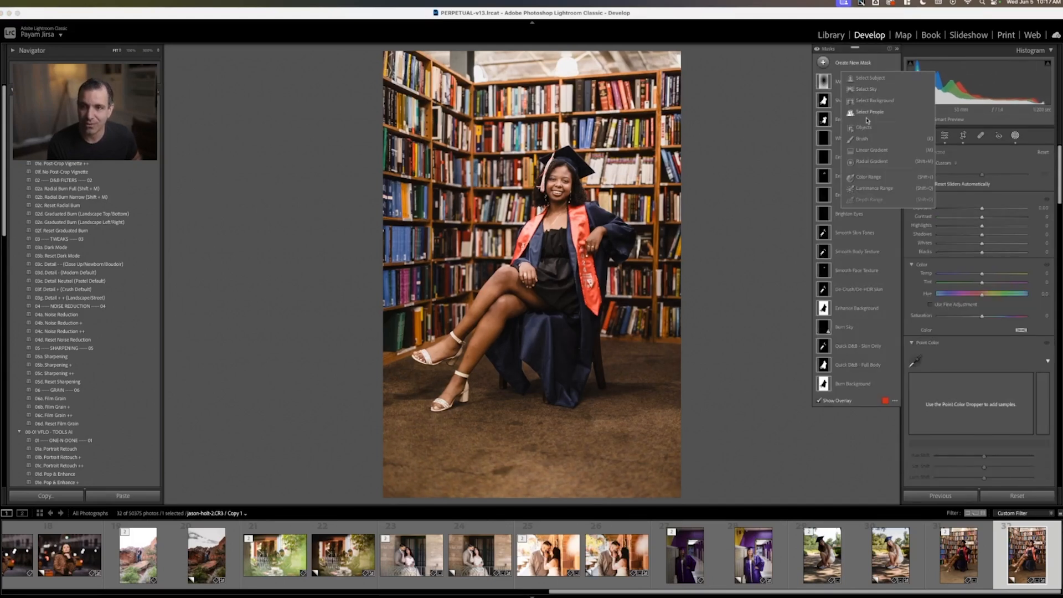
{"action": "left_click", "coordinate": [885, 151]}
{"action": "left_click_drag", "start_coordinate": [531, 59], "coordinate": [532, 117]}
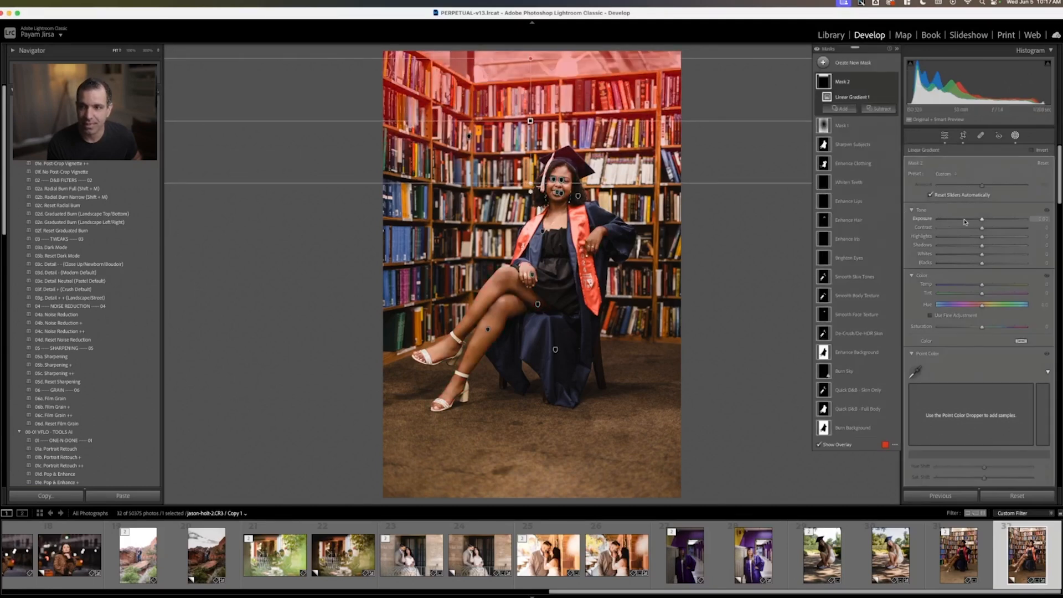
{"action": "mouse_move", "coordinate": [982, 219]}
{"action": "left_mouse_down"}
{"action": "mouse_move", "coordinate": [978, 239]}
{"action": "mouse_move", "coordinate": [977, 221]}
{"action": "left_mouse_up"}
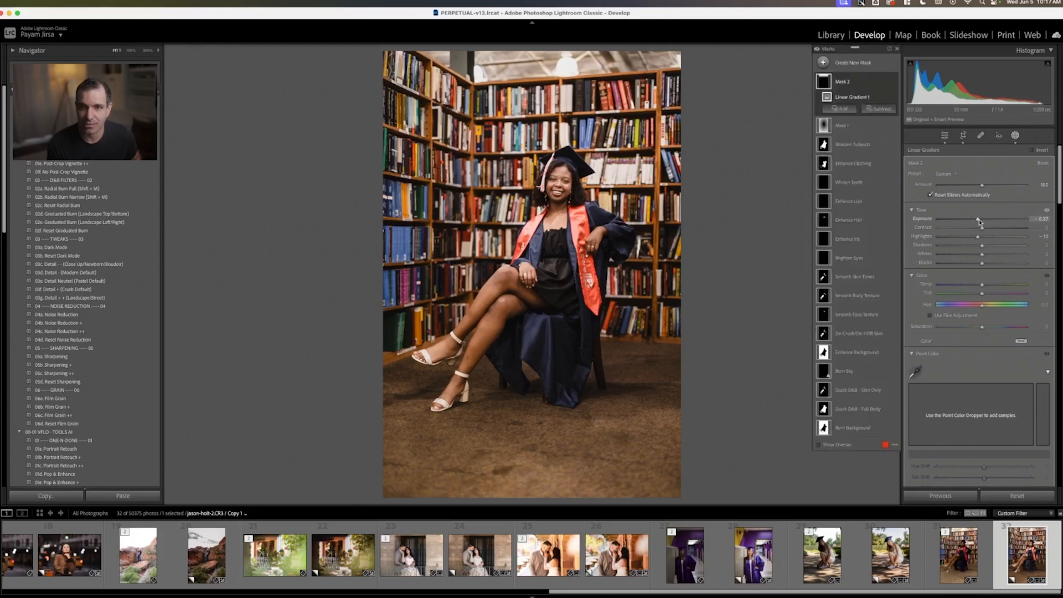
{"action": "left_click", "coordinate": [1018, 135]}
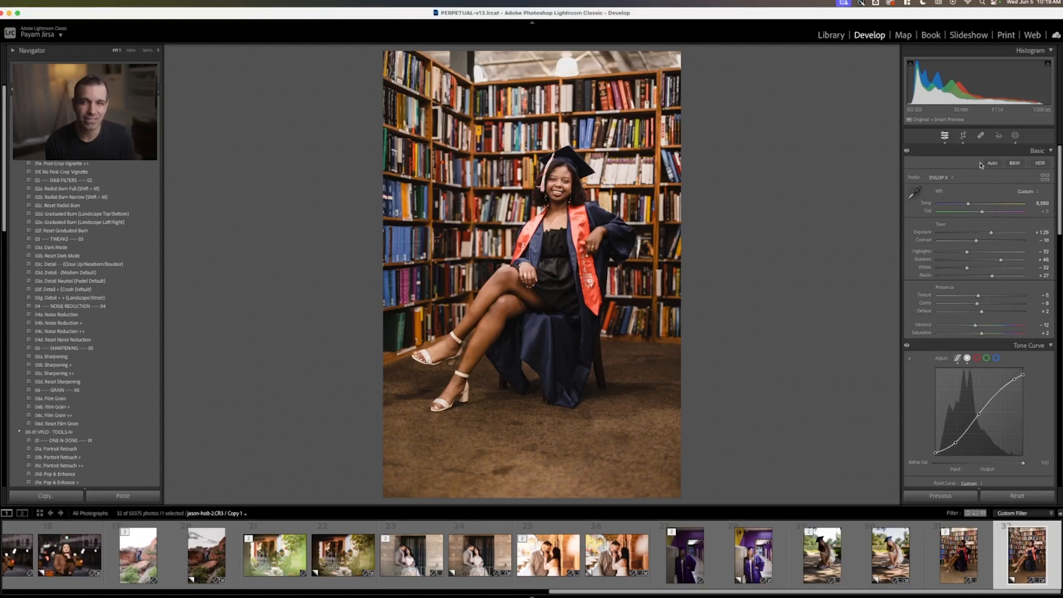
Switch the graduate's retouch to the 01g Retouch w/ Pop & Enhance preset and open the photo's list of masks
{"action": "scroll", "coordinate": [127, 285], "scroll_direction": "down", "scroll_amount": 5}
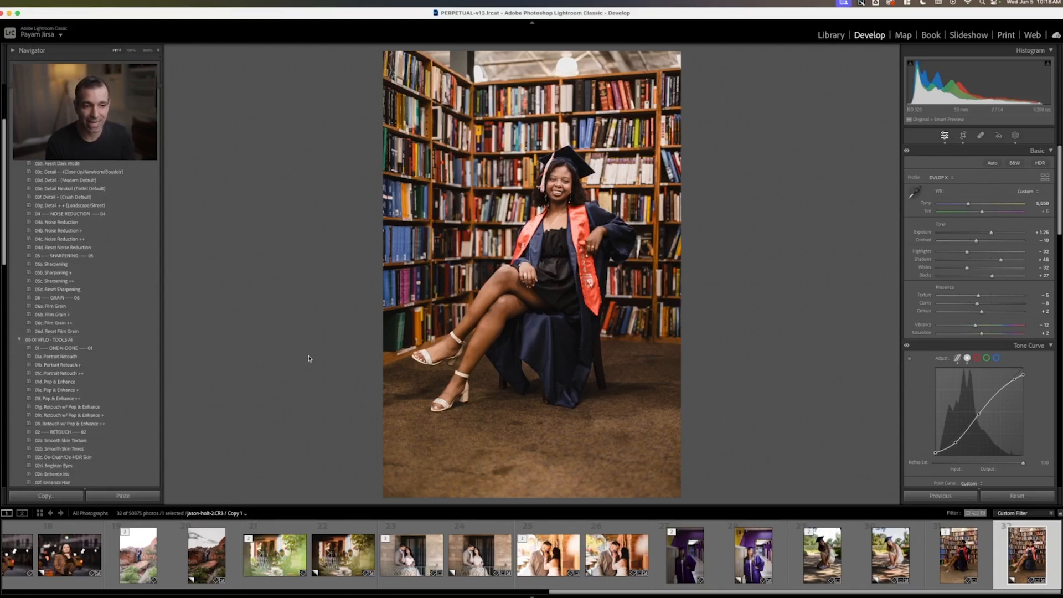
{"action": "left_click", "coordinate": [112, 410]}
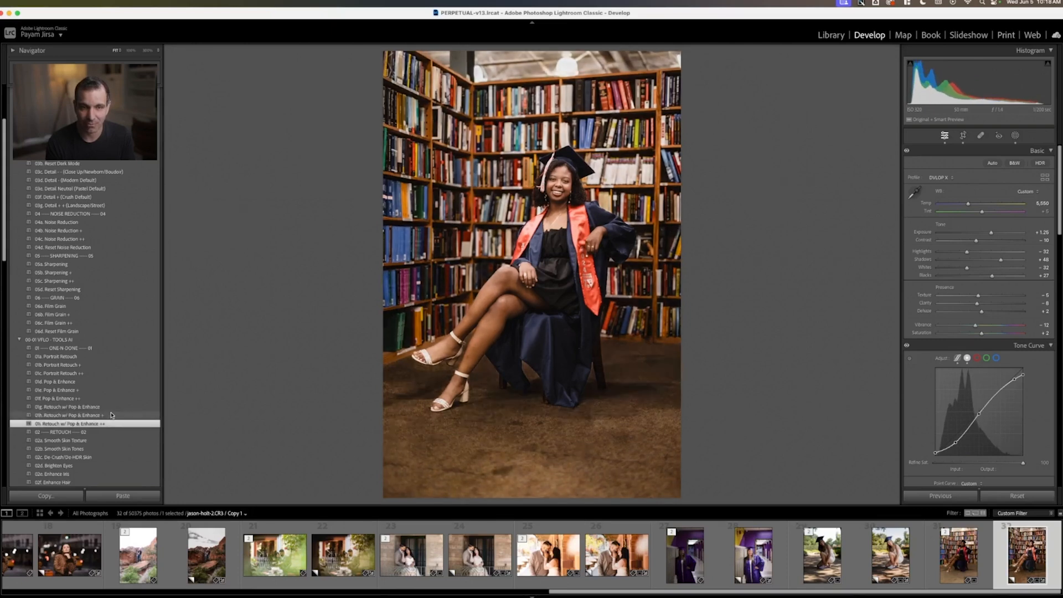
{"action": "left_click", "coordinate": [1017, 137]}
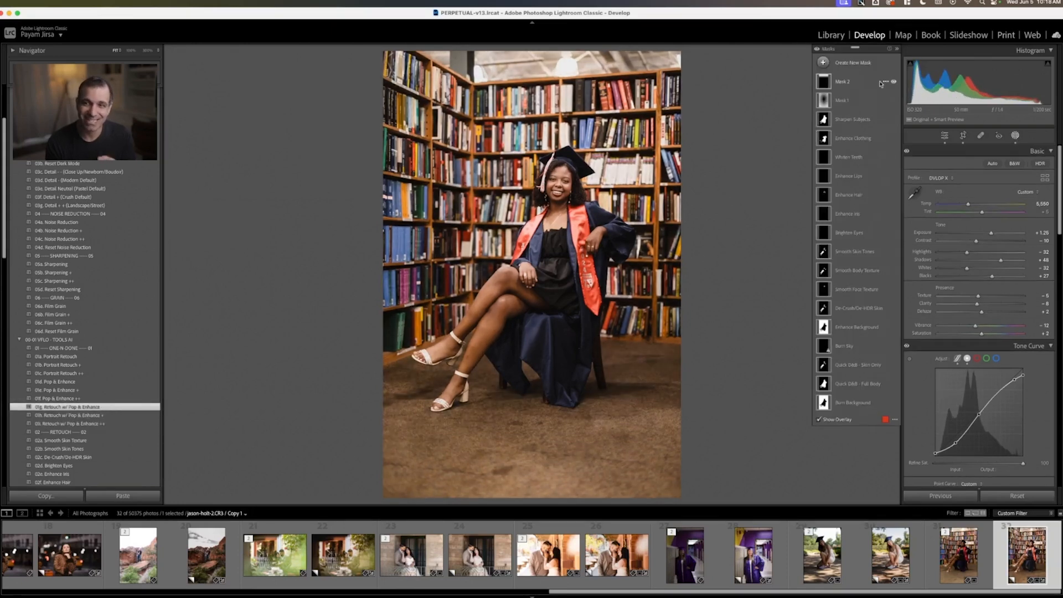
Strengthen the seated graduate's retouch with the 01h Retouch w/ Pop & Enhance + preset and close the list of masks
{"action": "left_click", "coordinate": [117, 415]}
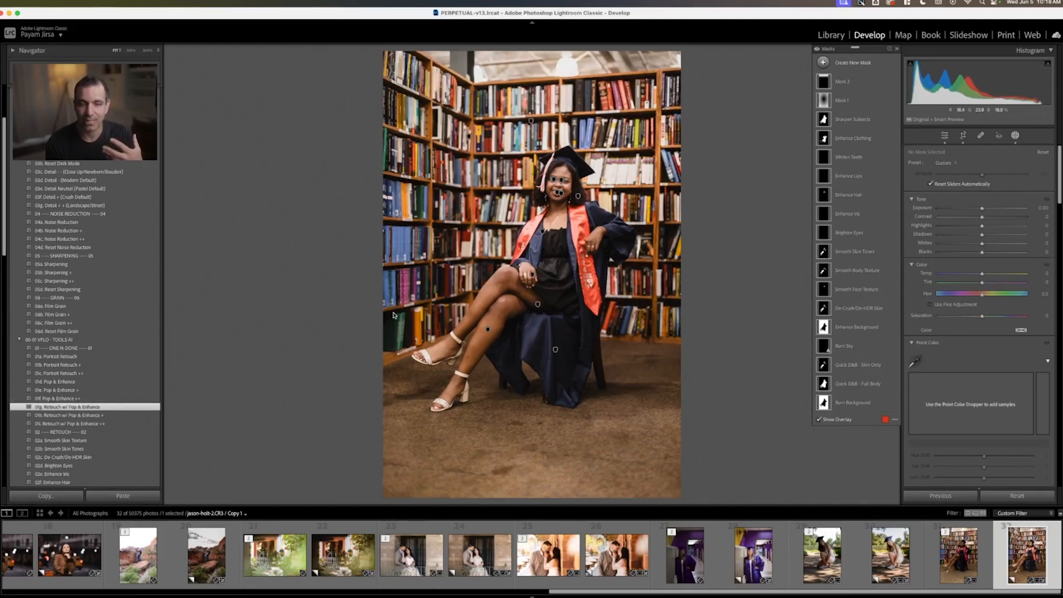
{"action": "left_click", "coordinate": [111, 415]}
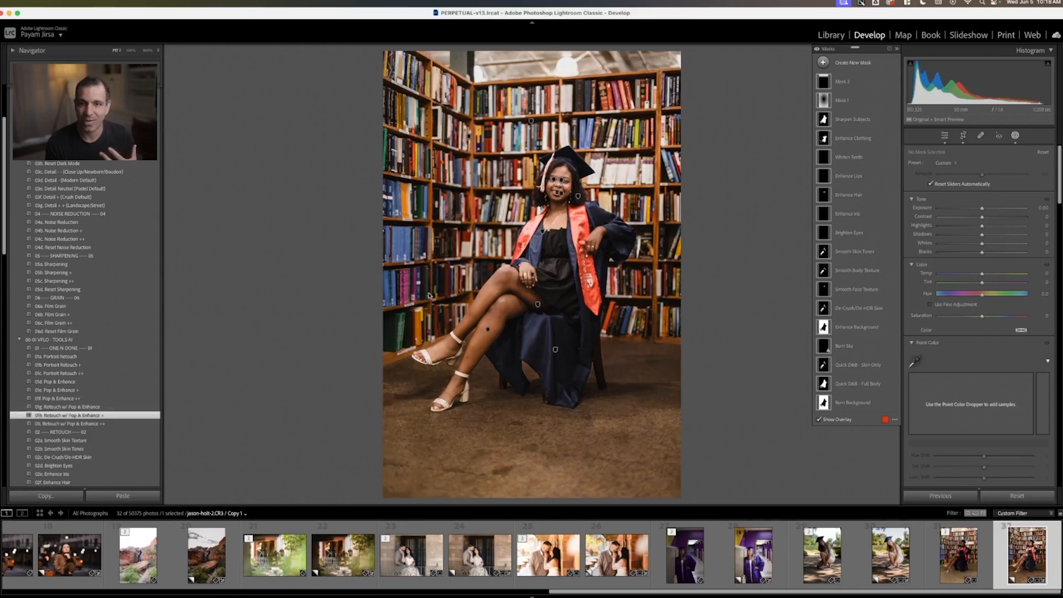
{"action": "left_click", "coordinate": [1017, 137]}
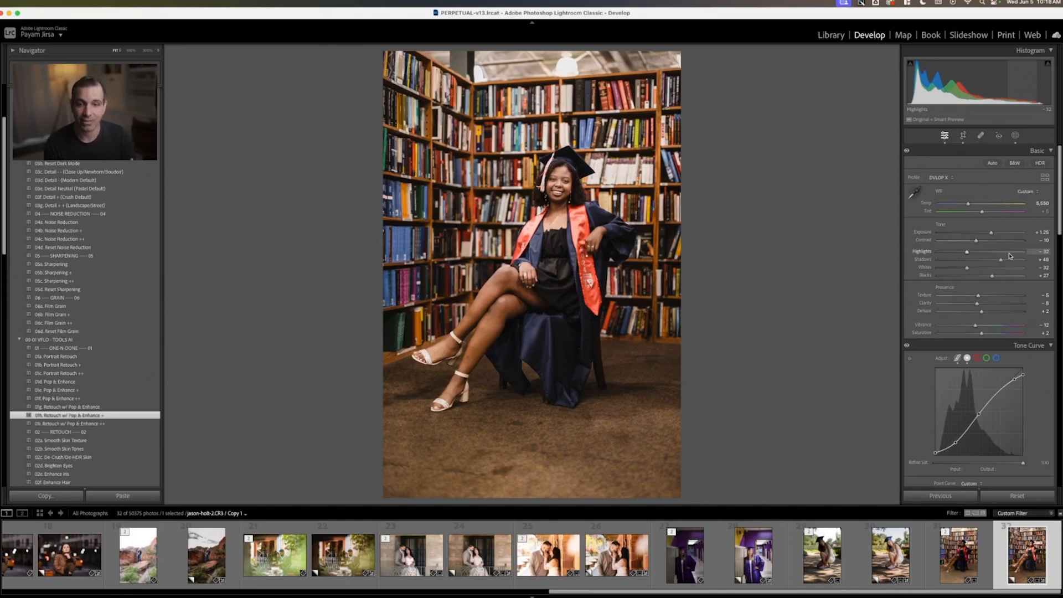
Compare the graduate's edited virtual copy repeatedly with the unedited original photo in the bookshelf setting
{"action": "left_click", "coordinate": [960, 567]}
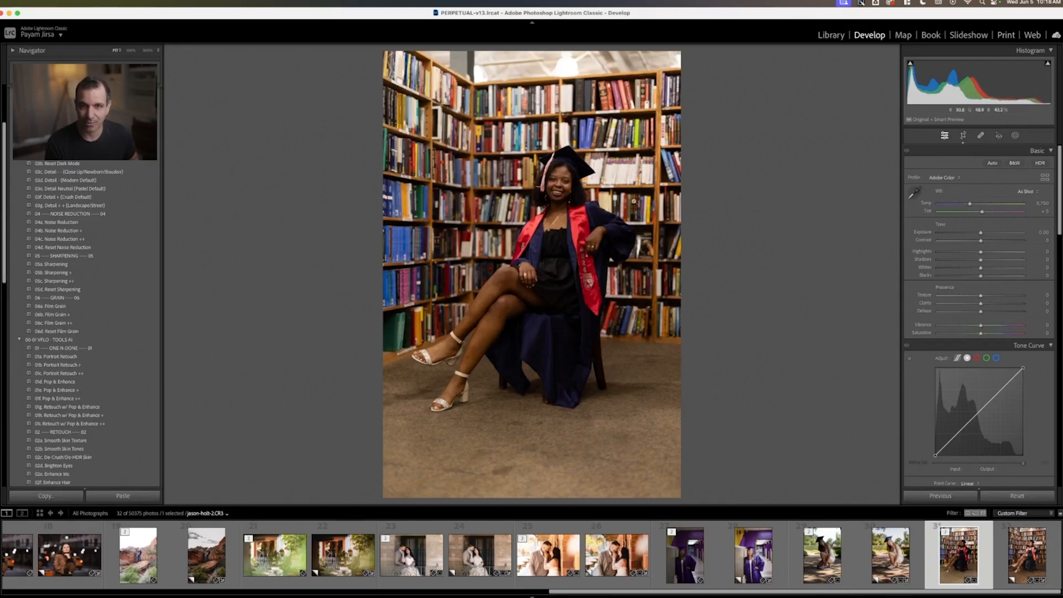
{"action": "key", "text": "Right"}
{"action": "key", "text": "Left"}
{"action": "key", "text": "Right"}
{"action": "key", "text": "Left"}
{"action": "key", "text": "Right"}
{"action": "key", "text": "Left"}
{"action": "key", "text": "Right"}
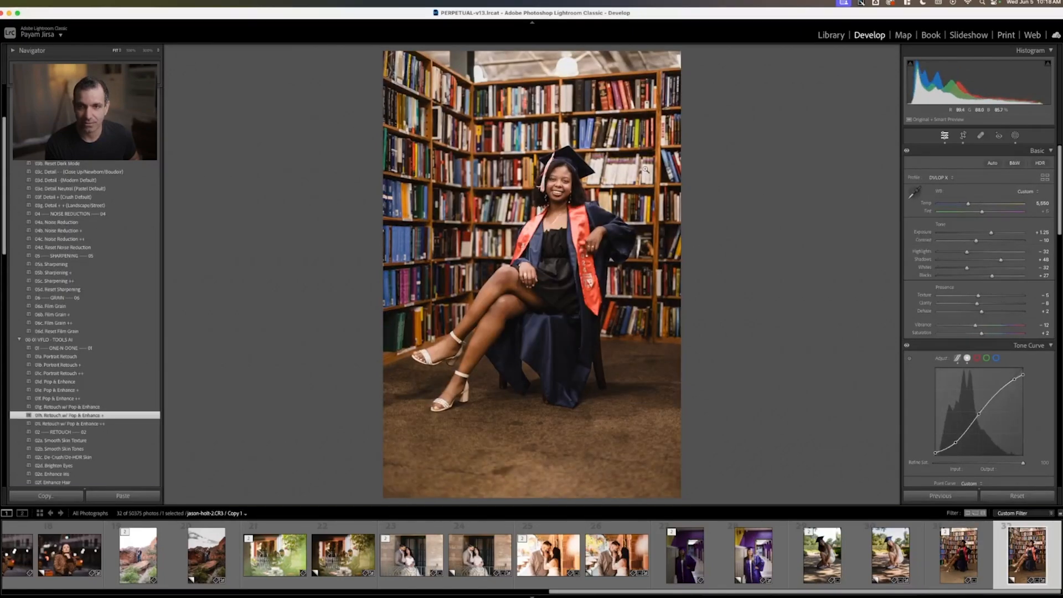
{"action": "key", "text": "Left"}
{"action": "key", "text": "Right"}
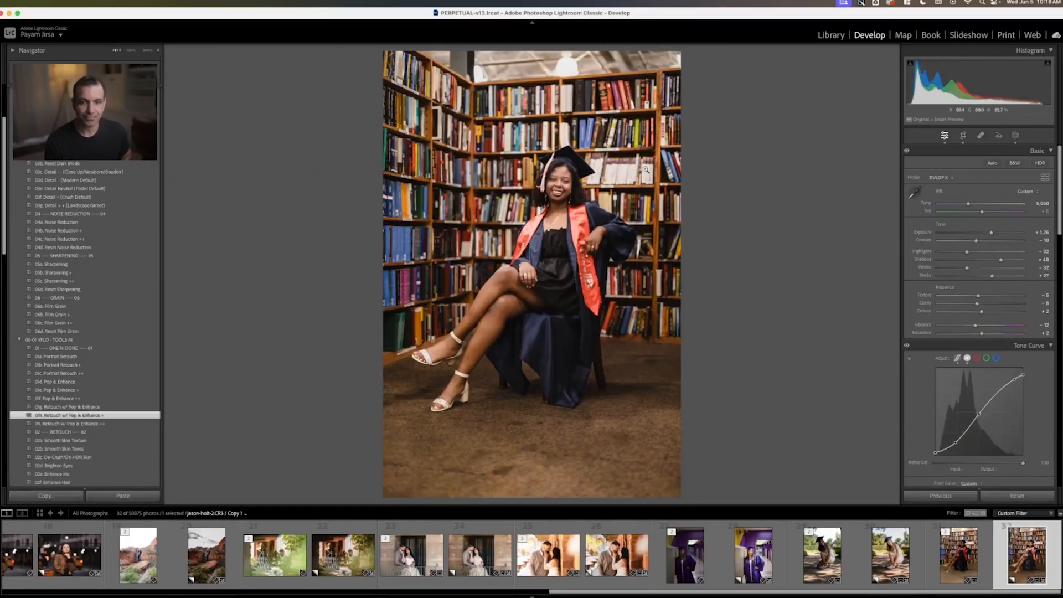
Return to the library grid, find the edited copy of the bride smiling at the groom in glasses, and open it for developing
{"action": "key", "text": "g"}
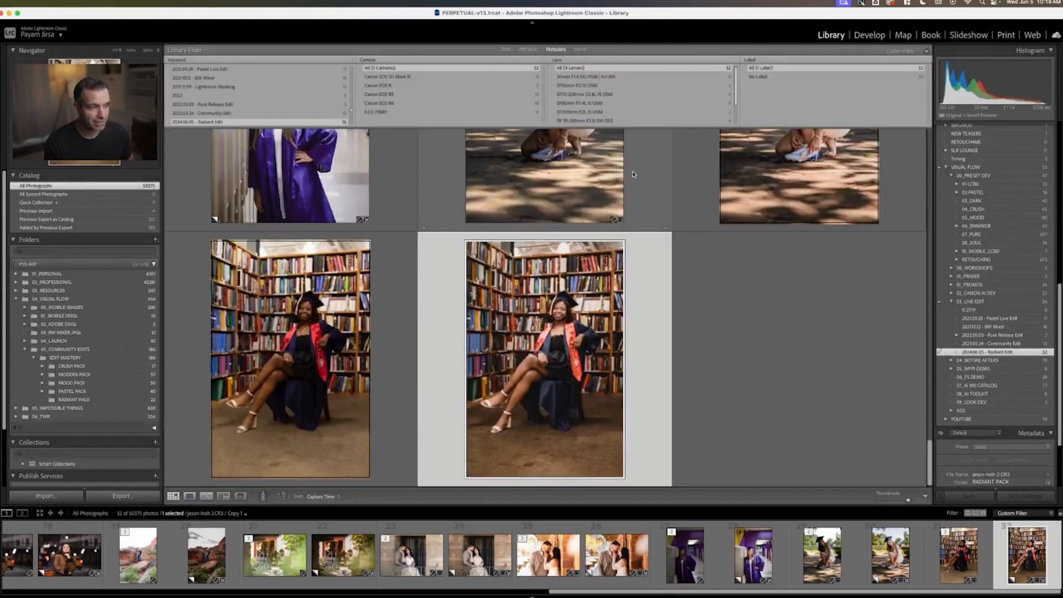
{"action": "left_click", "coordinate": [685, 239]}
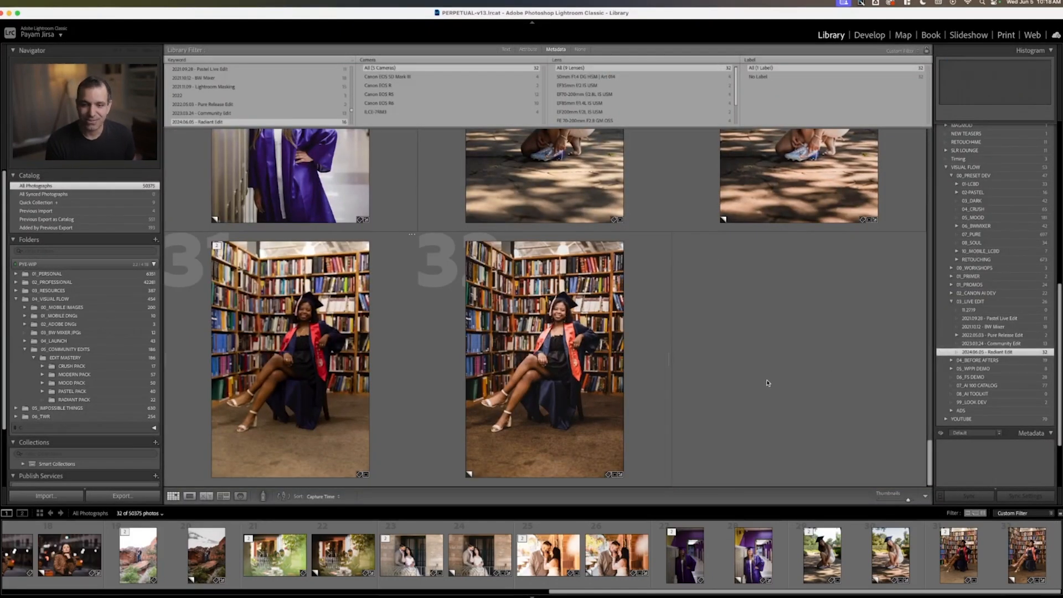
{"action": "scroll", "coordinate": [860, 375], "scroll_direction": "up", "scroll_amount": 10}
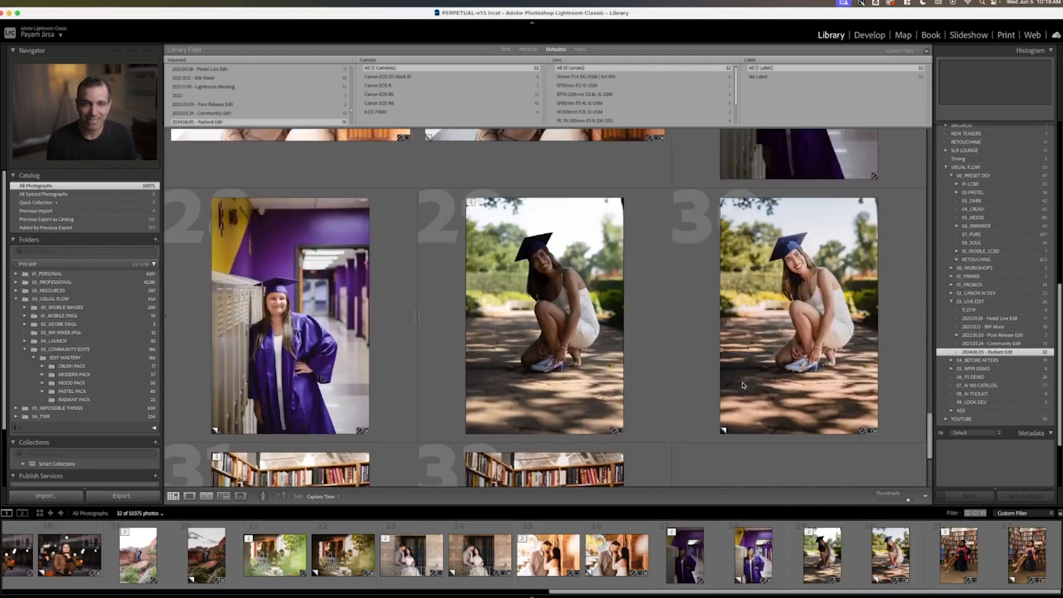
{"action": "scroll", "coordinate": [824, 366], "scroll_direction": "up", "scroll_amount": 12}
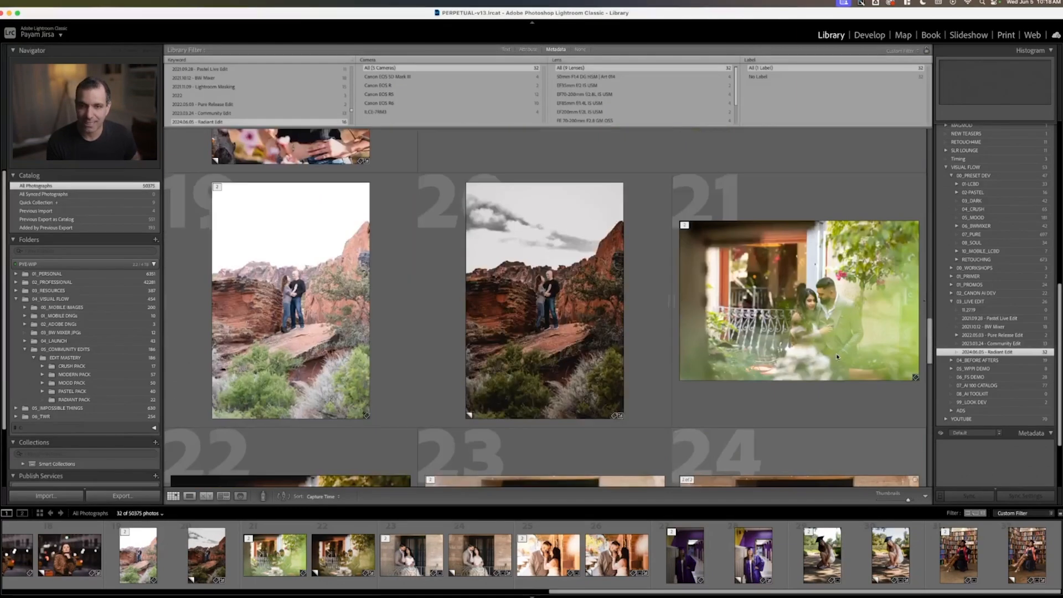
{"action": "scroll", "coordinate": [823, 367], "scroll_direction": "up", "scroll_amount": 4}
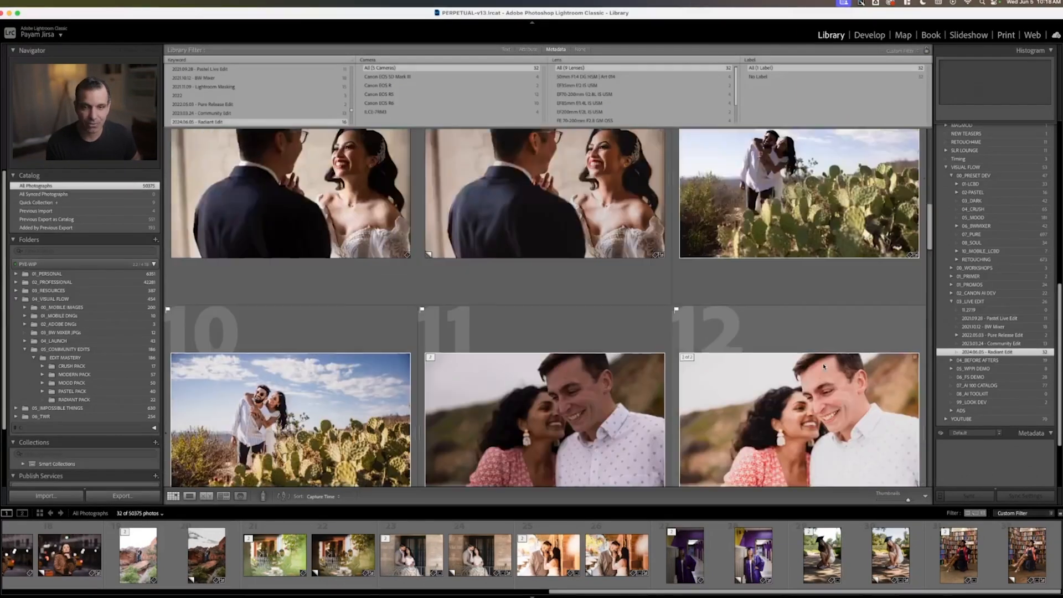
{"action": "left_click", "coordinate": [807, 277]}
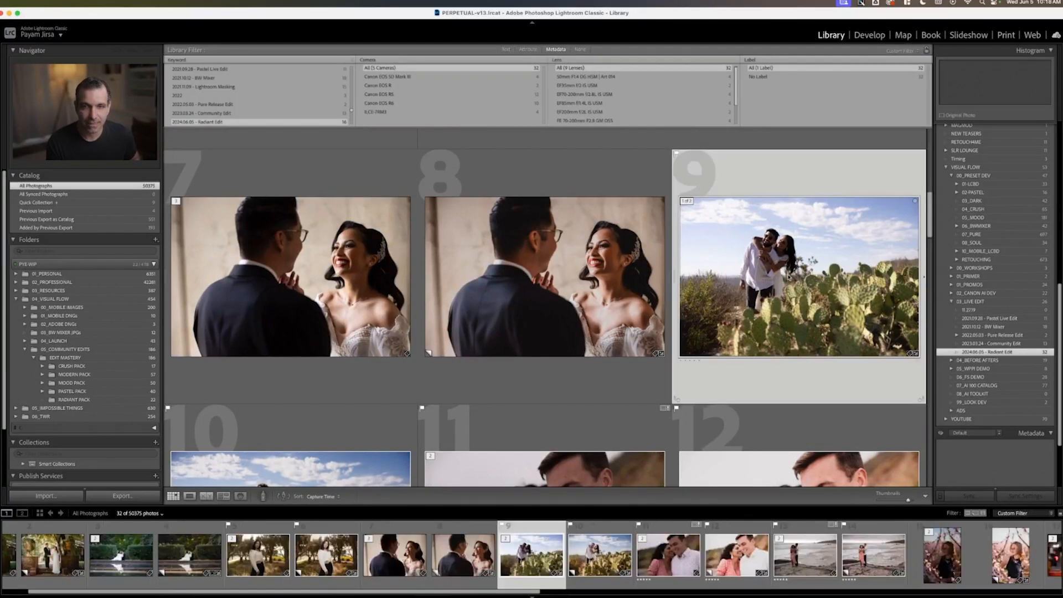
{"action": "scroll", "coordinate": [504, 290], "scroll_direction": "up", "scroll_amount": 4}
{"action": "scroll", "coordinate": [504, 291], "scroll_direction": "down", "scroll_amount": 3}
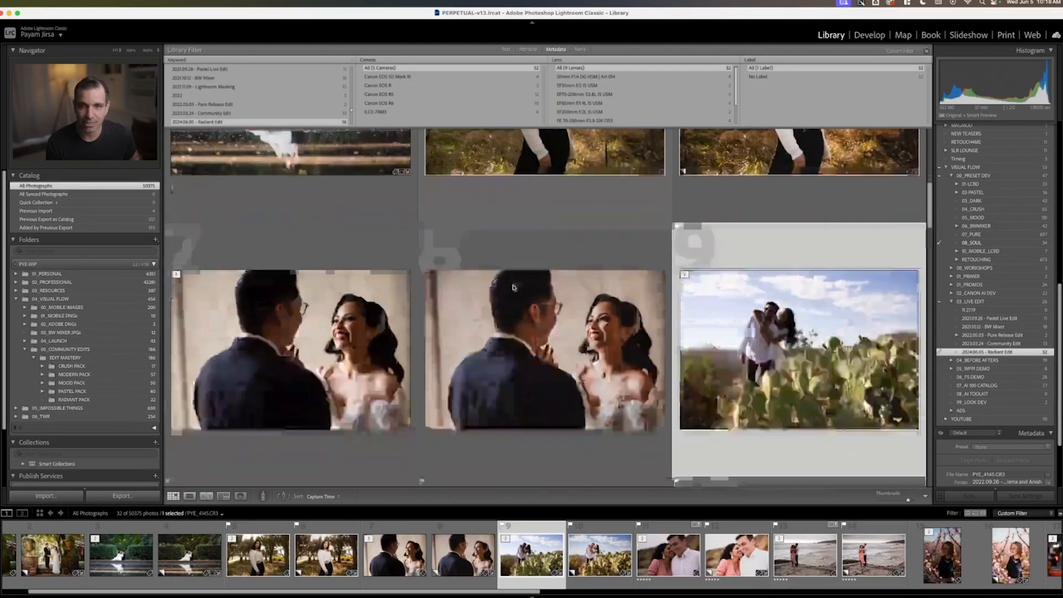
{"action": "double_click", "coordinate": [652, 276]}
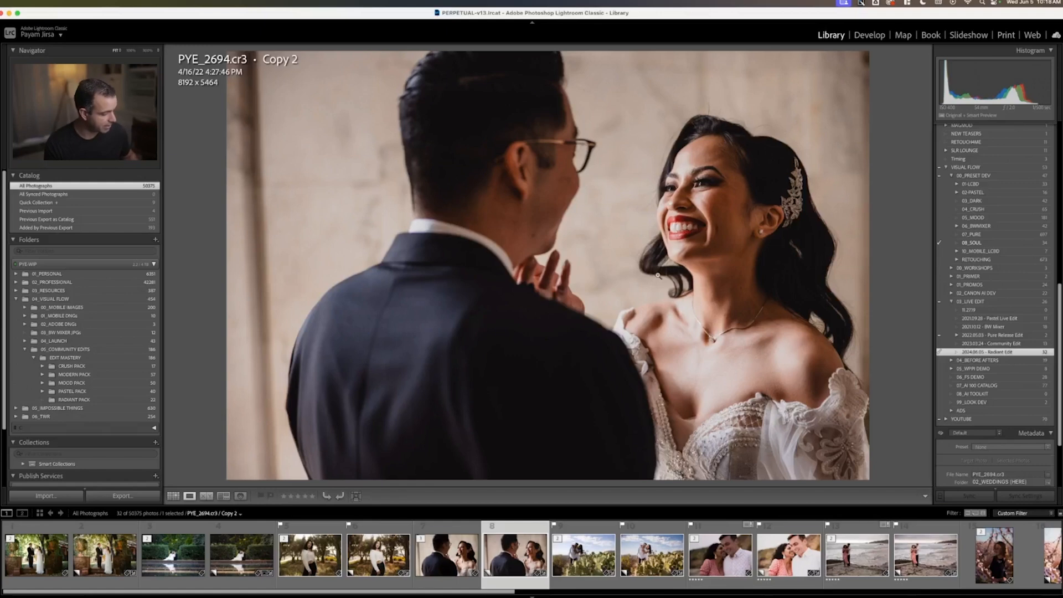
{"action": "key", "text": "d"}
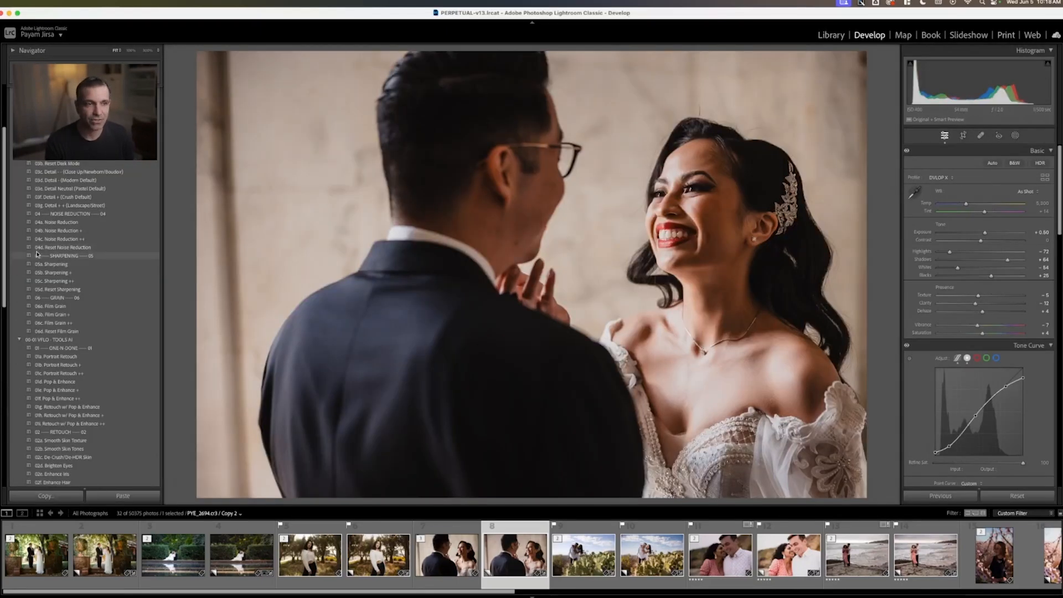
Try the 01a and 01b Portrait Retouch presets on the bride and groom photo and settle on 01c Portrait Retouch ++
{"action": "scroll", "coordinate": [63, 317], "scroll_direction": "up", "scroll_amount": 1}
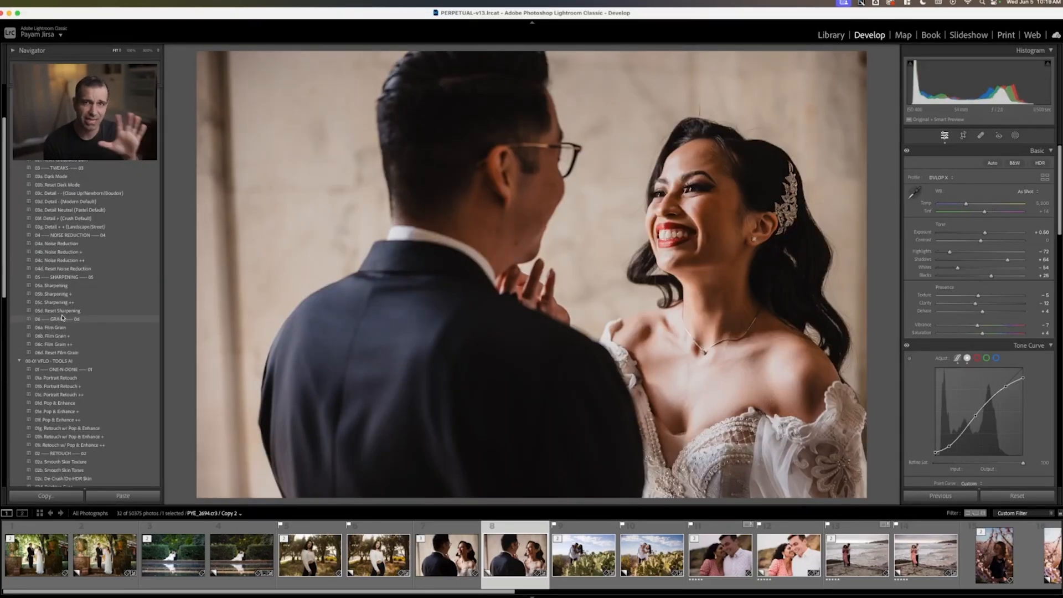
{"action": "scroll", "coordinate": [100, 312], "scroll_direction": "down", "scroll_amount": 4}
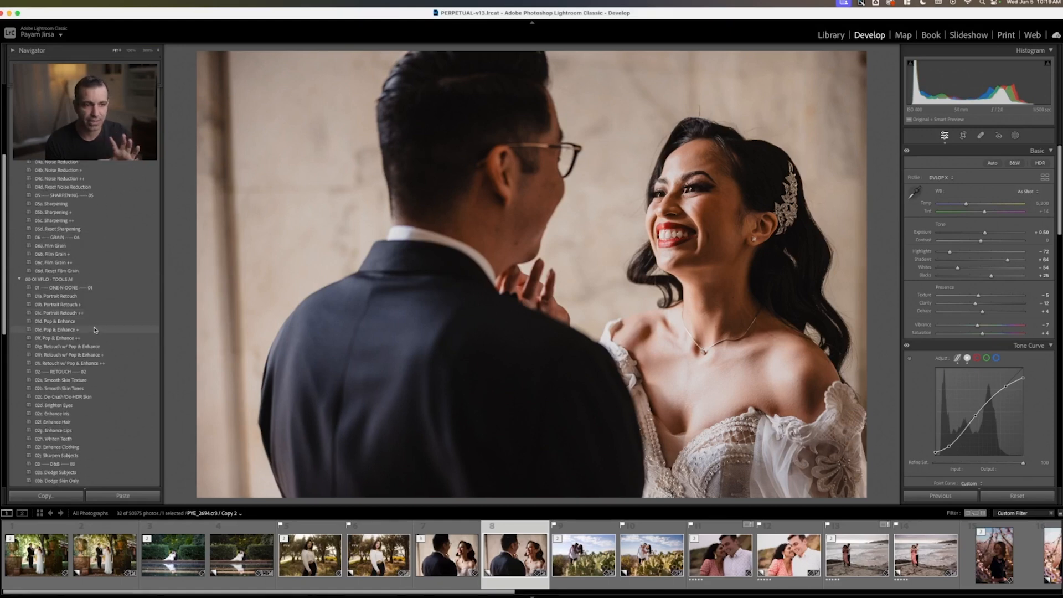
{"action": "left_click", "coordinate": [90, 298]}
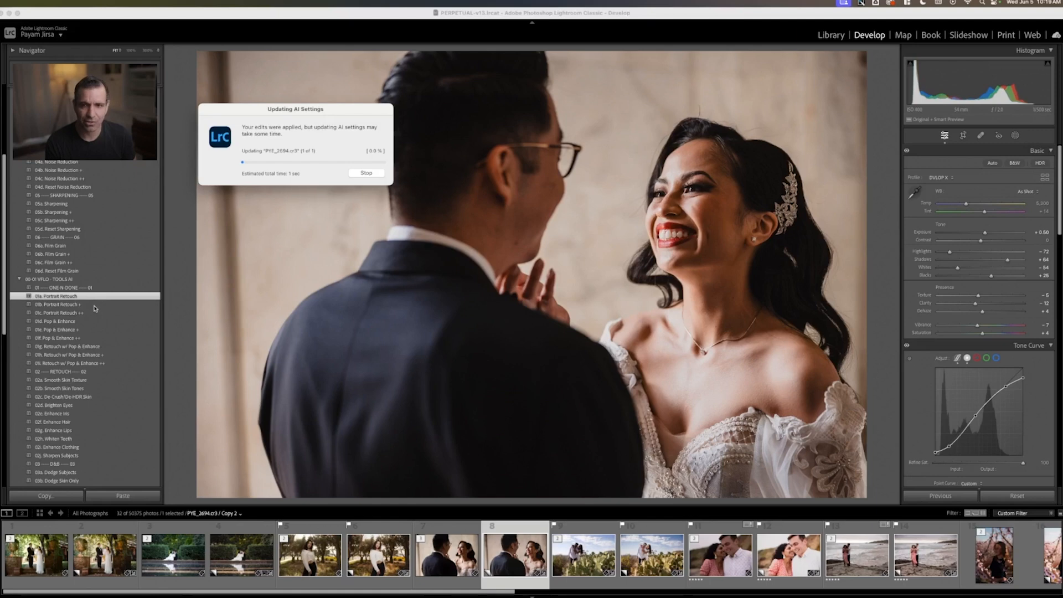
{"action": "left_click", "coordinate": [77, 313]}
{"action": "left_click", "coordinate": [81, 307]}
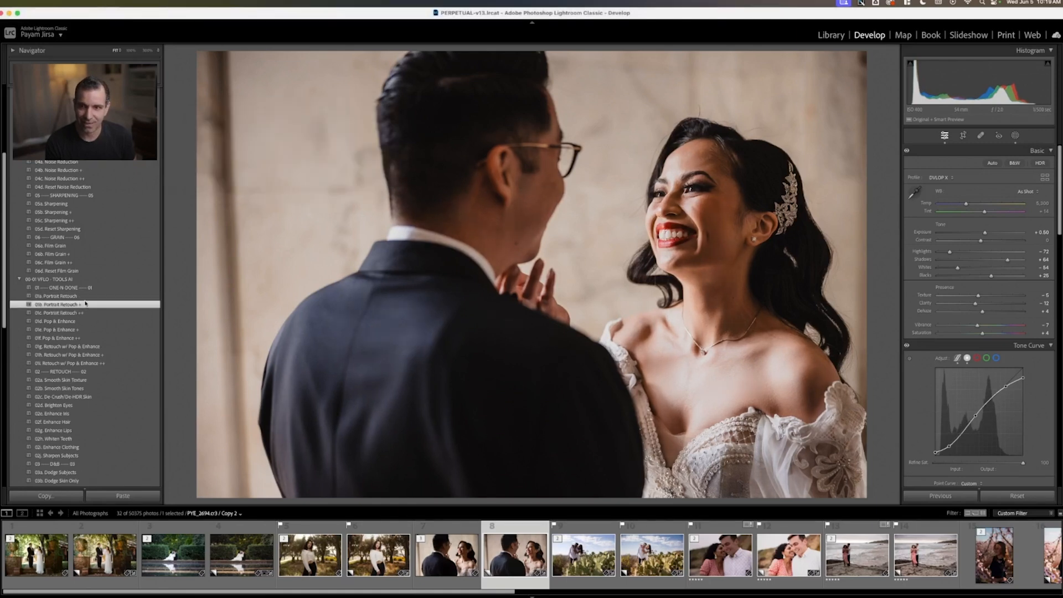
{"action": "left_click", "coordinate": [79, 314]}
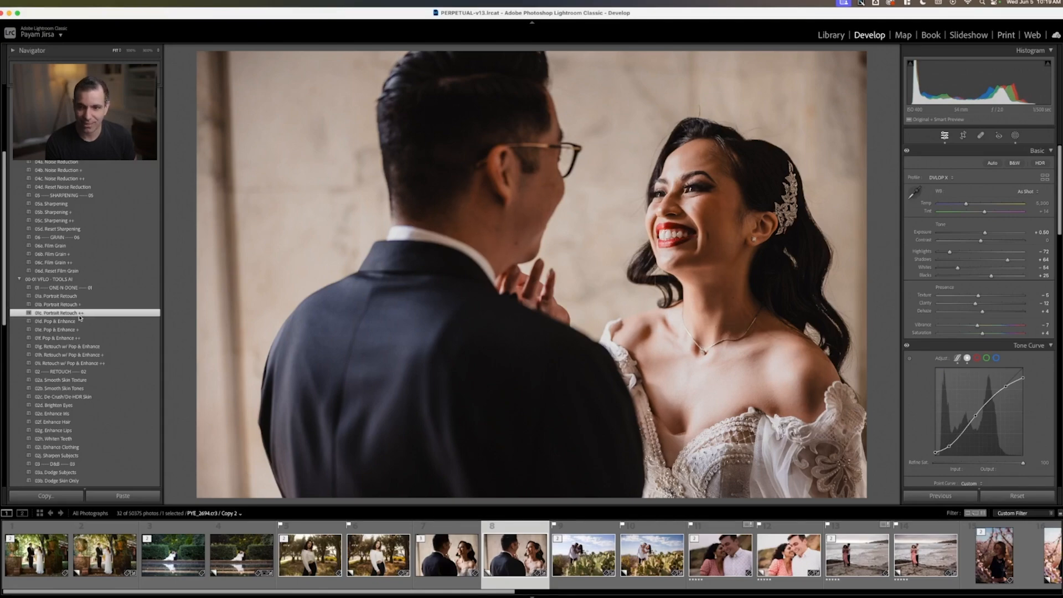
Crop the bride and groom photo slightly tighter, trimming the photo's left side and lower edge
{"action": "key", "text": "r"}
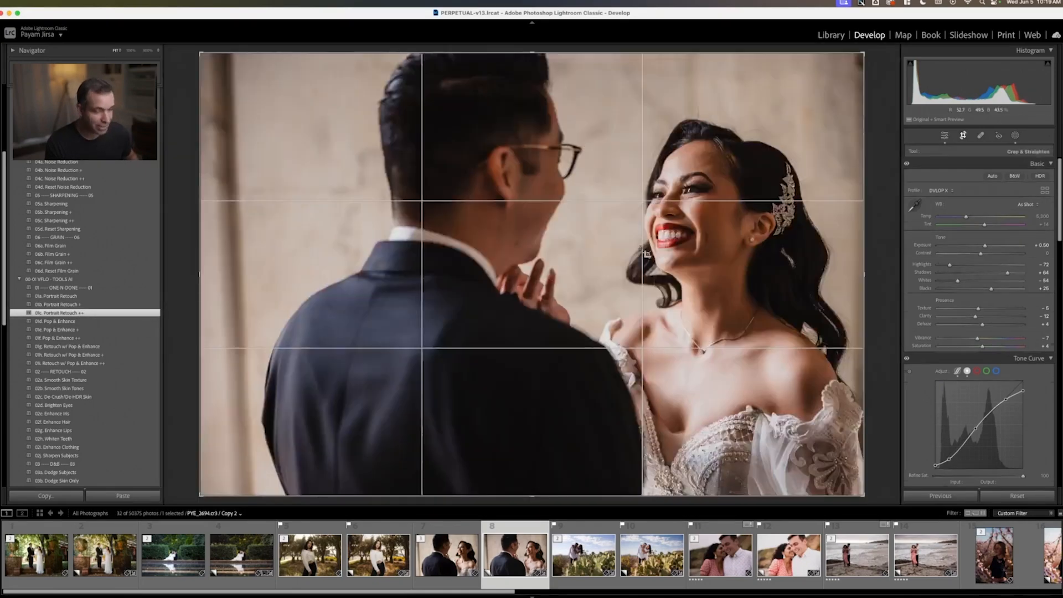
{"action": "left_click_drag", "start_coordinate": [863, 54], "coordinate": [821, 82]}
{"action": "left_click_drag", "start_coordinate": [772, 130], "coordinate": [727, 146]}
{"action": "key", "text": "r"}
{"action": "key", "text": "r"}
{"action": "mouse_move", "coordinate": [822, 83]}
{"action": "left_mouse_down"}
{"action": "mouse_move", "coordinate": [814, 90]}
{"action": "mouse_move", "coordinate": [822, 79]}
{"action": "left_mouse_up"}
{"action": "key", "text": "r"}
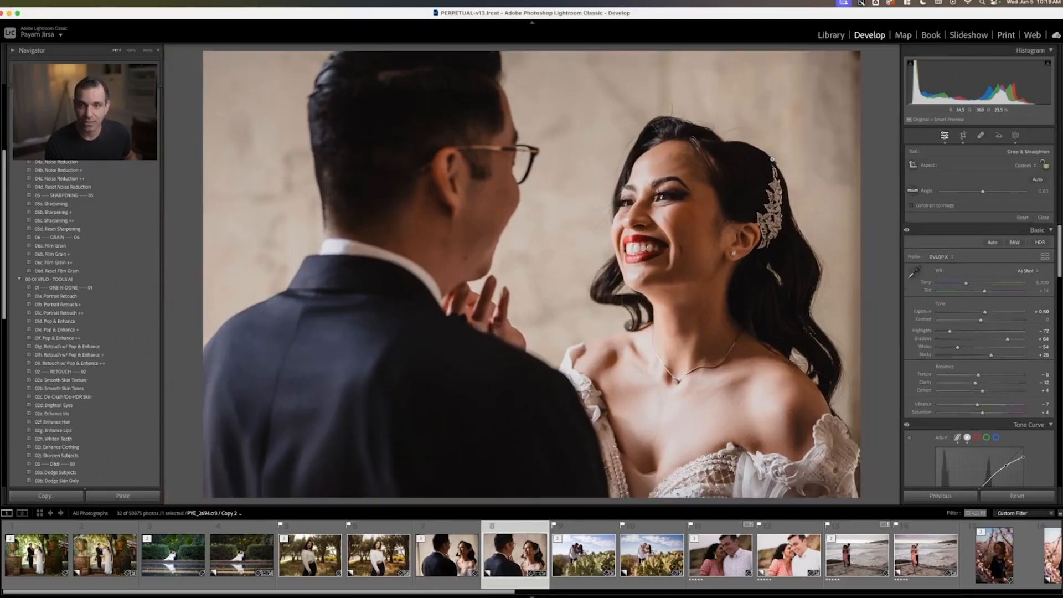
Shift the crop up to the photo's upper edge and check the framing of the bride and groom
{"action": "key", "text": "r"}
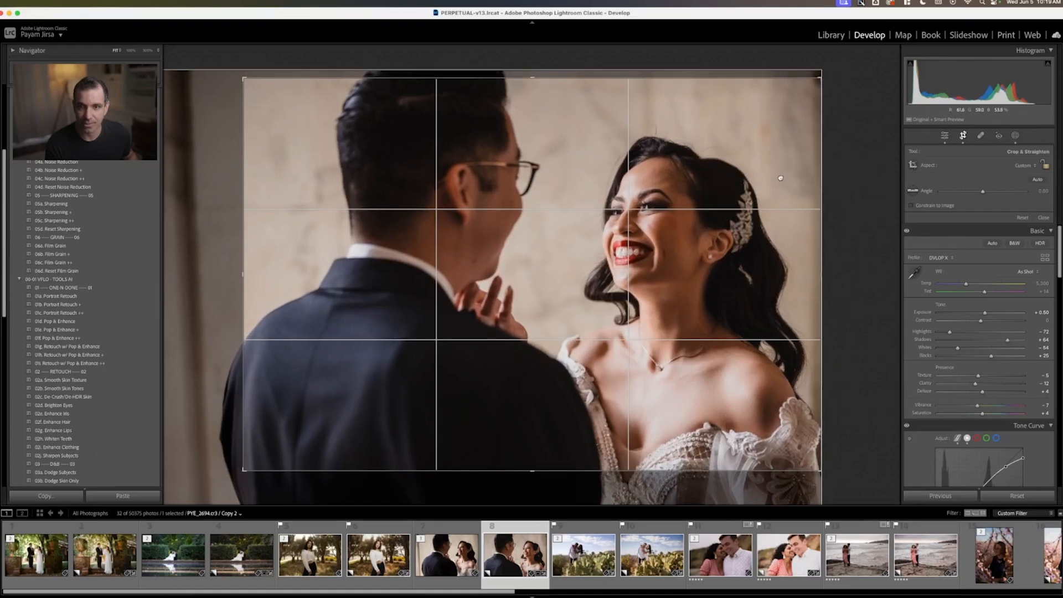
{"action": "key", "text": "r"}
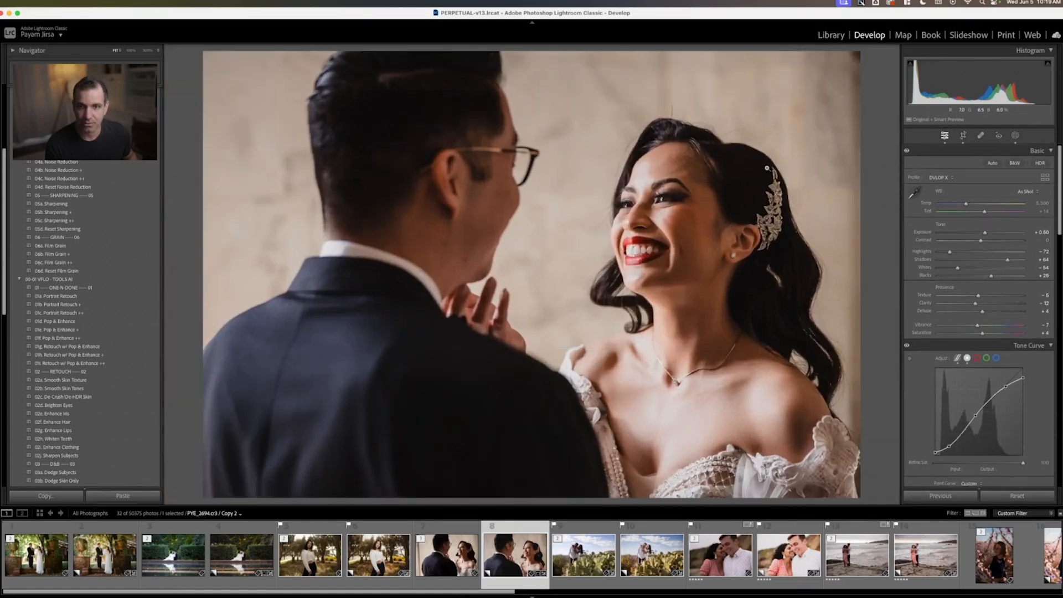
{"action": "key", "text": "r"}
{"action": "key", "text": "r"}
{"action": "key", "text": "r"}
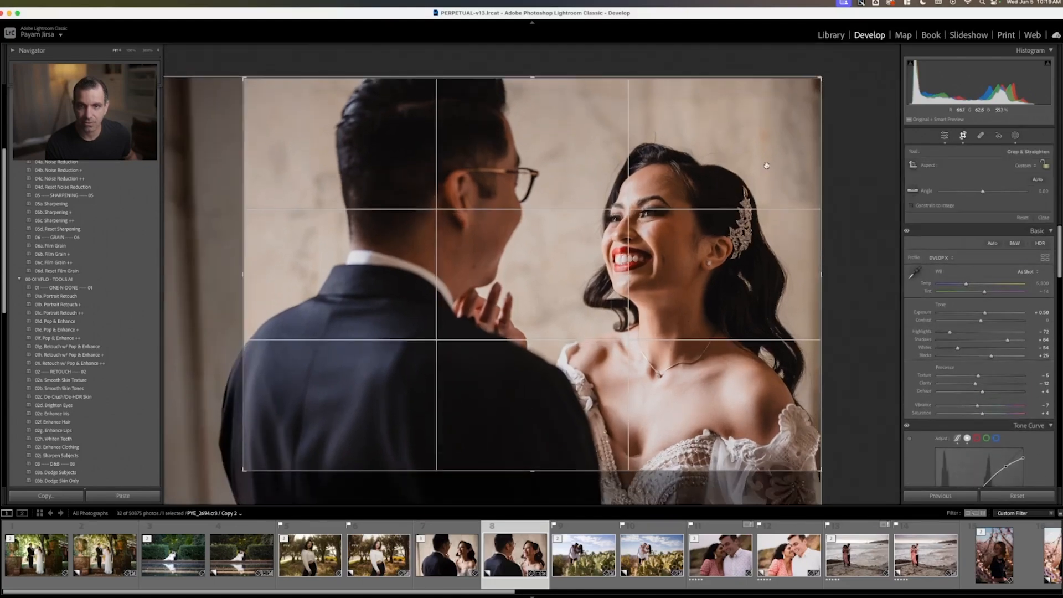
{"action": "key", "text": "r"}
{"action": "key", "text": "r"}
{"action": "key", "text": "r"}
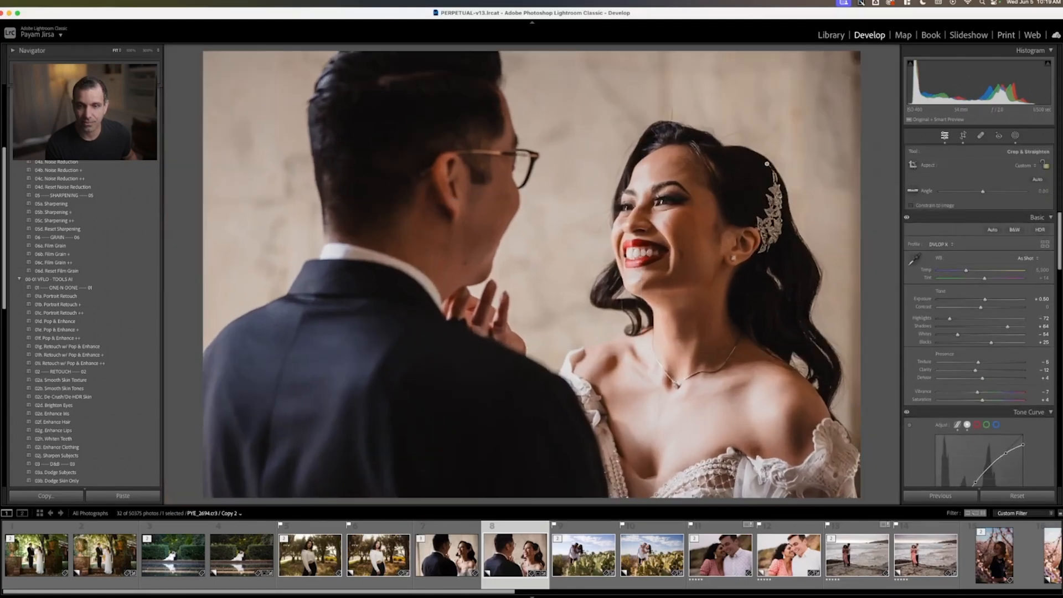
Open the edited copy of the couple among the cacti, check it for masks, and apply the 01c Portrait Retouch ++ preset
{"action": "left_click", "coordinate": [641, 554]}
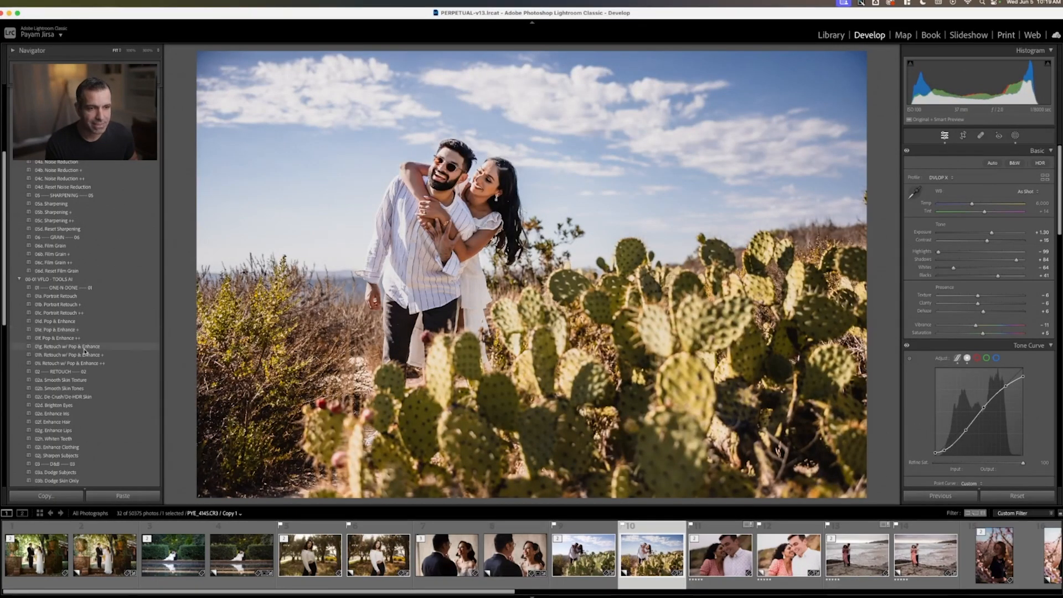
{"action": "left_click", "coordinate": [1015, 135]}
{"action": "left_click", "coordinate": [1016, 136]}
{"action": "left_click", "coordinate": [84, 304]}
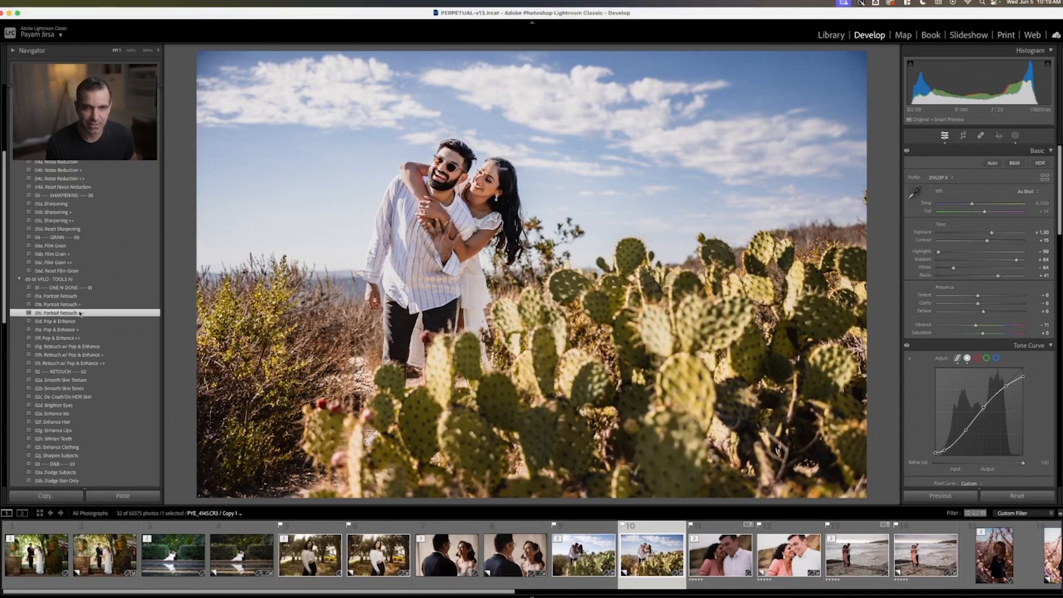
{"action": "left_click", "coordinate": [82, 313]}
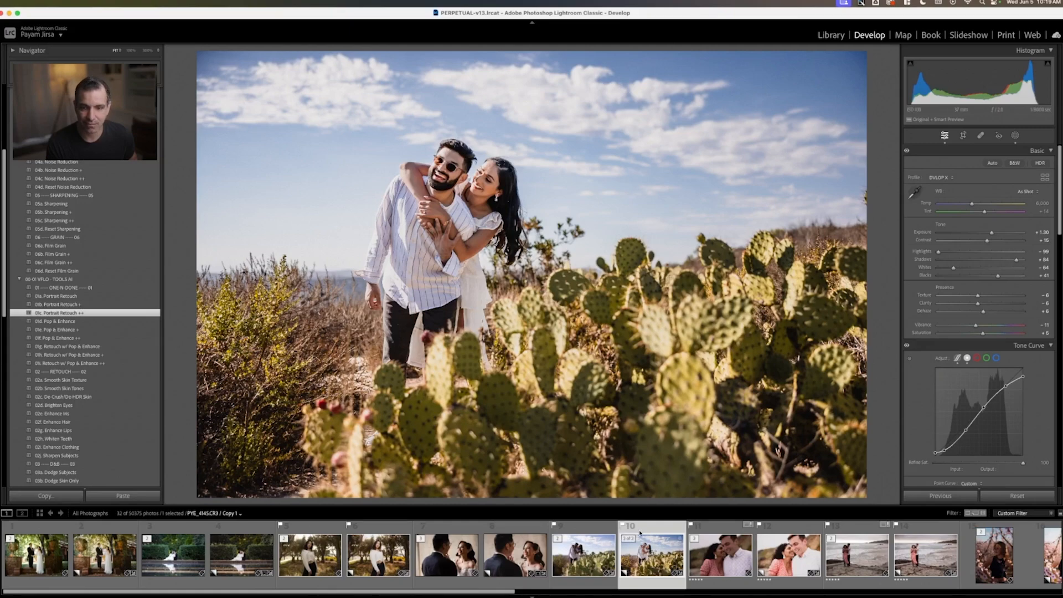
Apply the 01g Retouch w/ Pop & Enhance preset to the laughing couple's close-up copy and lower its exposure to +1.35
{"action": "left_click", "coordinate": [778, 552]}
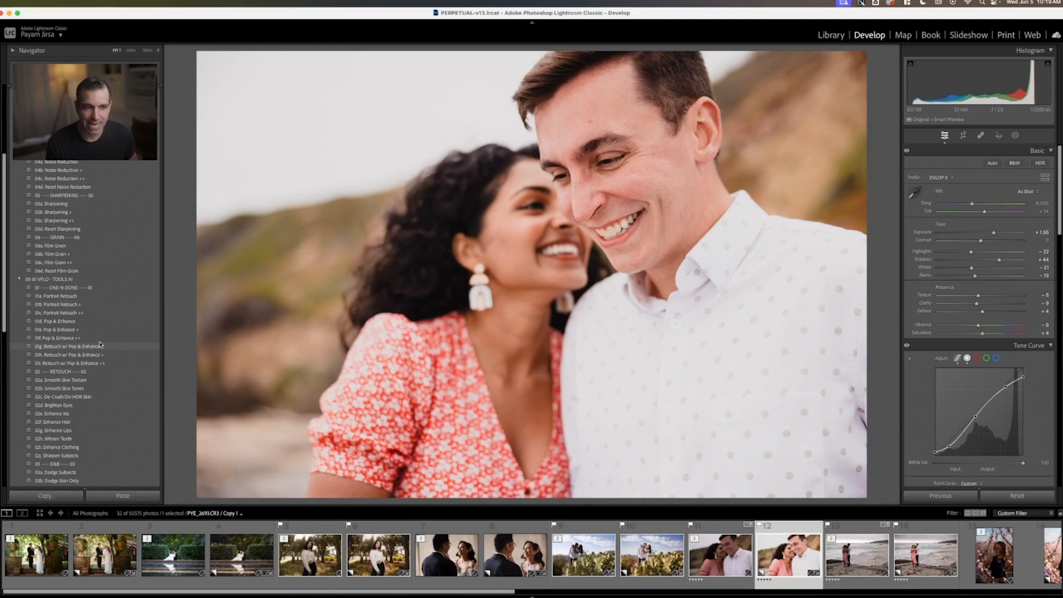
{"action": "left_click", "coordinate": [1015, 136]}
{"action": "left_click", "coordinate": [1015, 136]}
{"action": "left_click", "coordinate": [67, 347]}
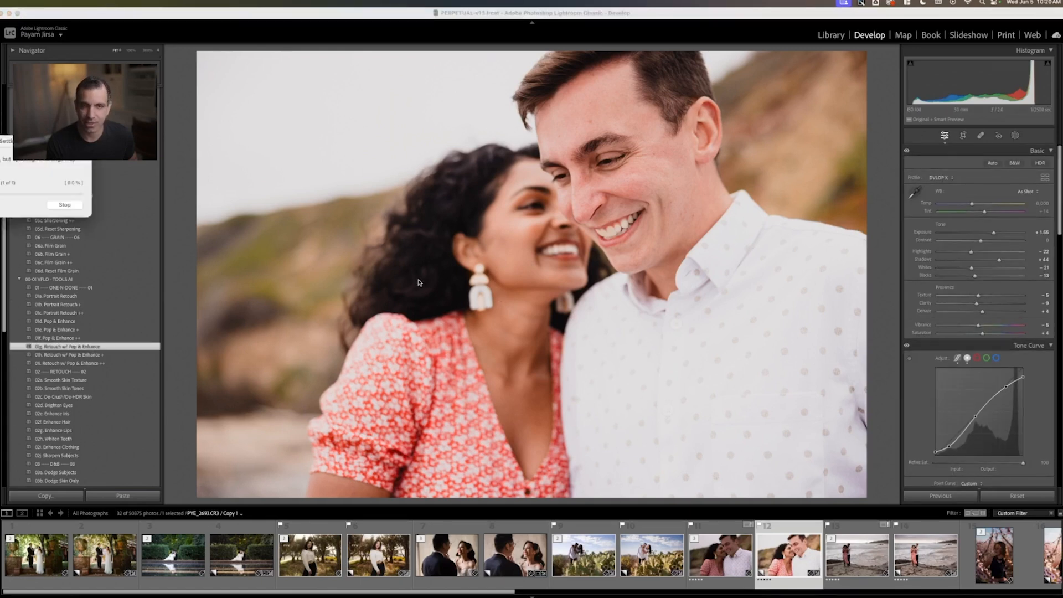
{"action": "left_click_drag", "start_coordinate": [40, 145], "coordinate": [308, 121]}
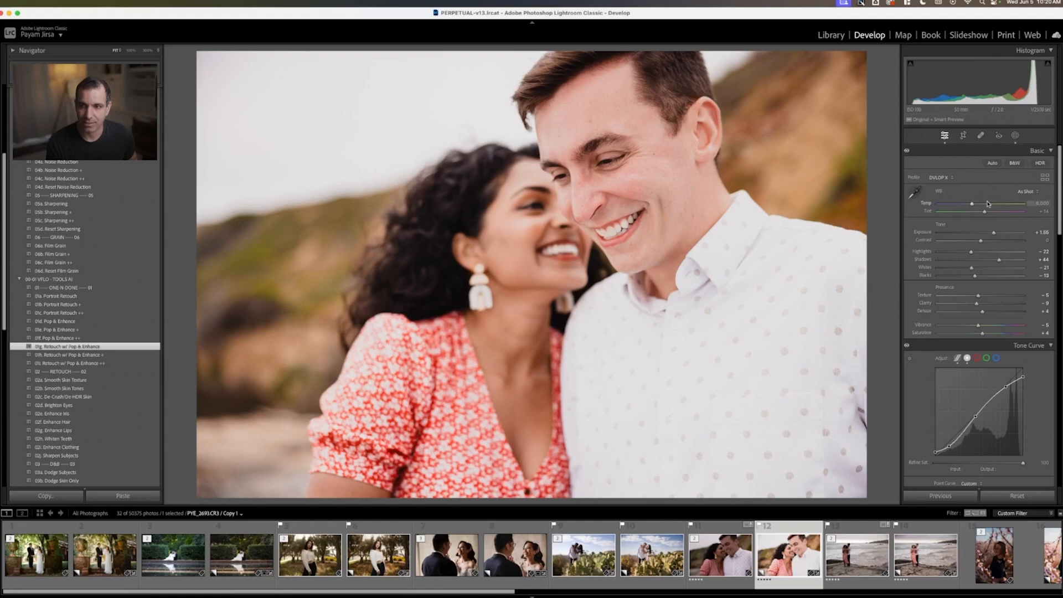
{"action": "key", "text": "Down"}
{"action": "key", "text": "Down"}
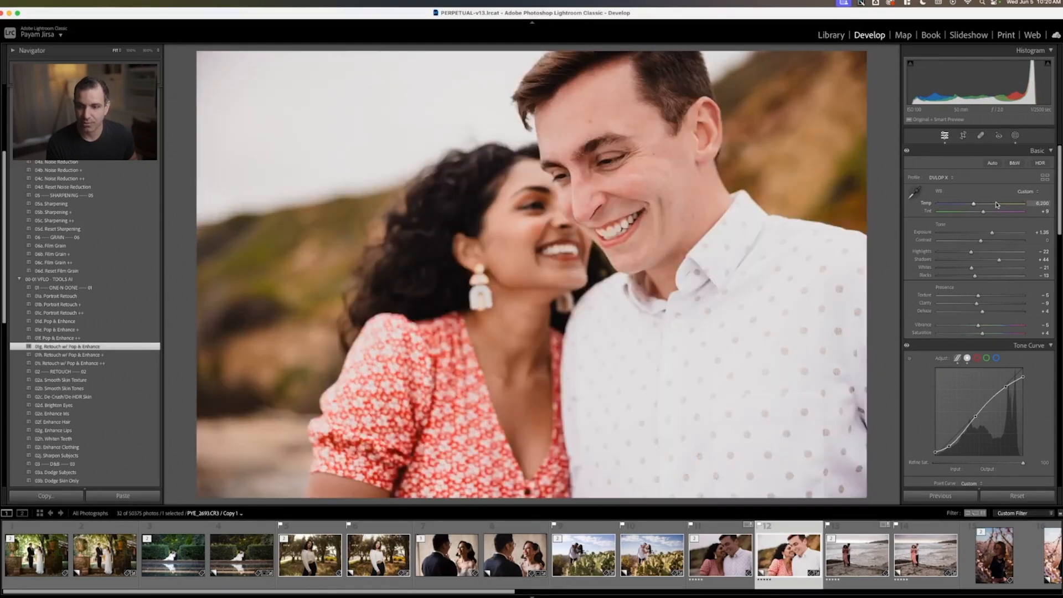
Open the edited copy of the couple embracing on the rocky beach and display its list of masks
{"action": "left_click", "coordinate": [925, 554]}
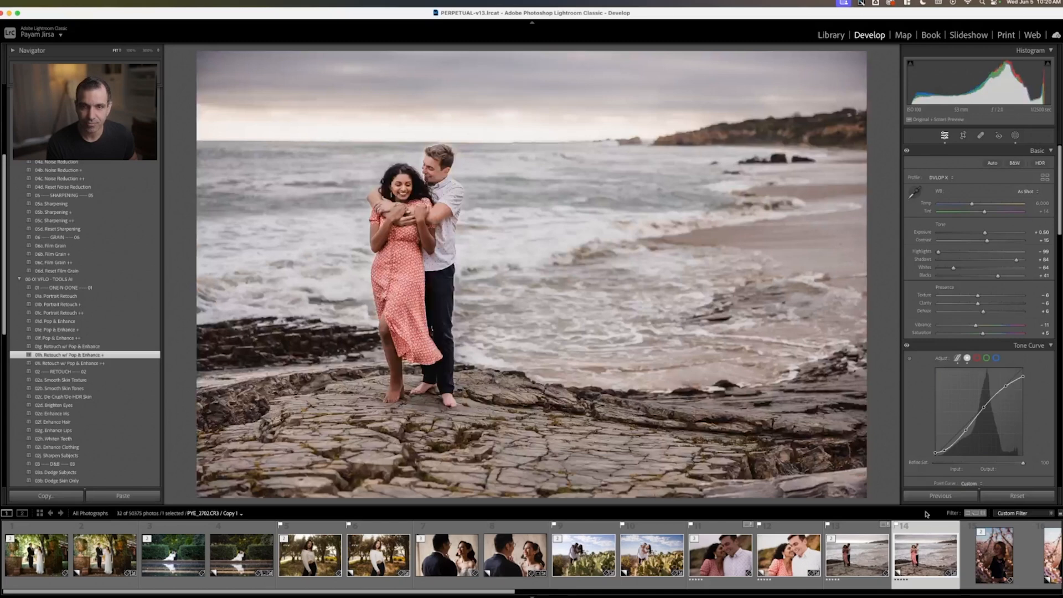
{"action": "left_click", "coordinate": [1016, 135]}
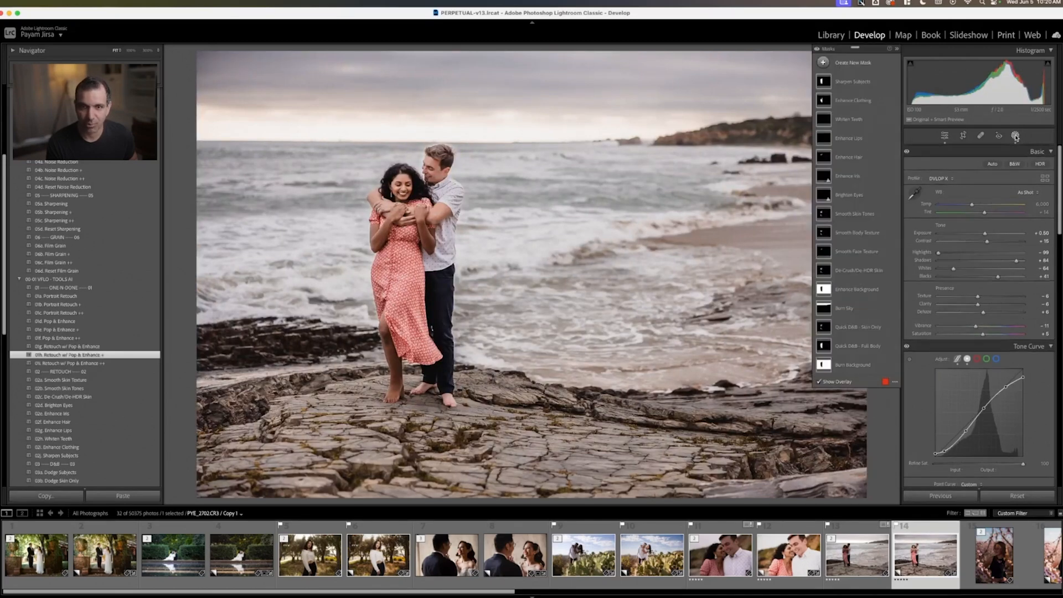
Try the 01b Portrait Retouch + and 01c Portrait Retouch ++ presets on the beach couple's copy and check its masks
{"action": "left_click", "coordinate": [1018, 136]}
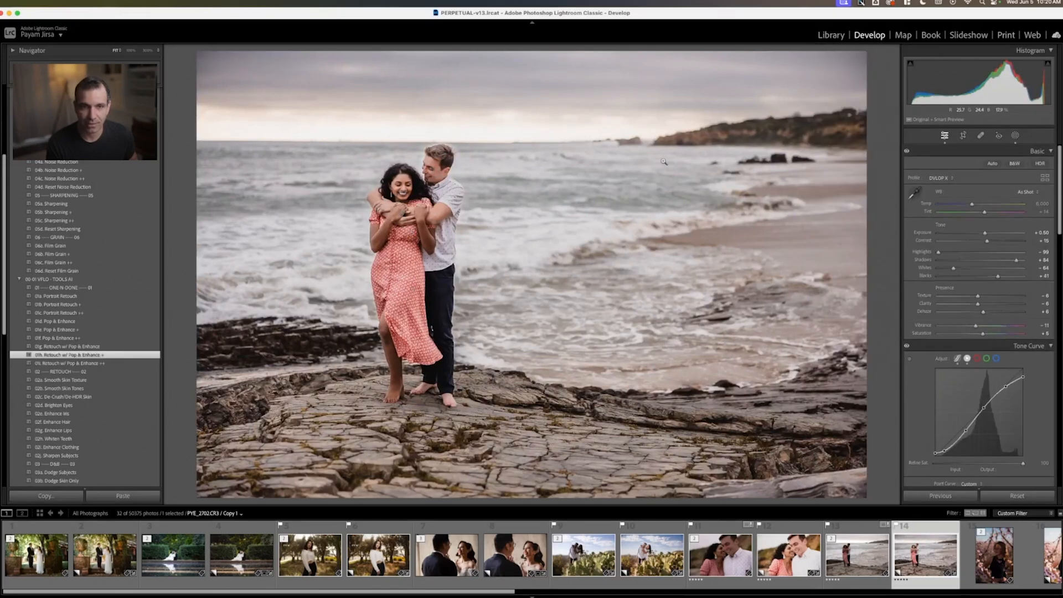
{"action": "left_click", "coordinate": [92, 305]}
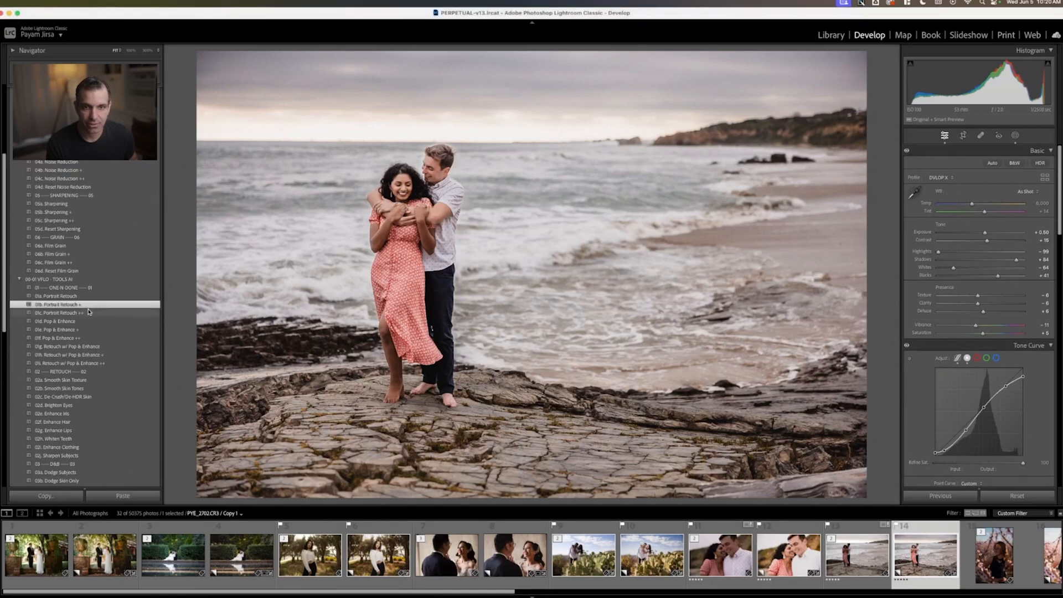
{"action": "left_click", "coordinate": [85, 314]}
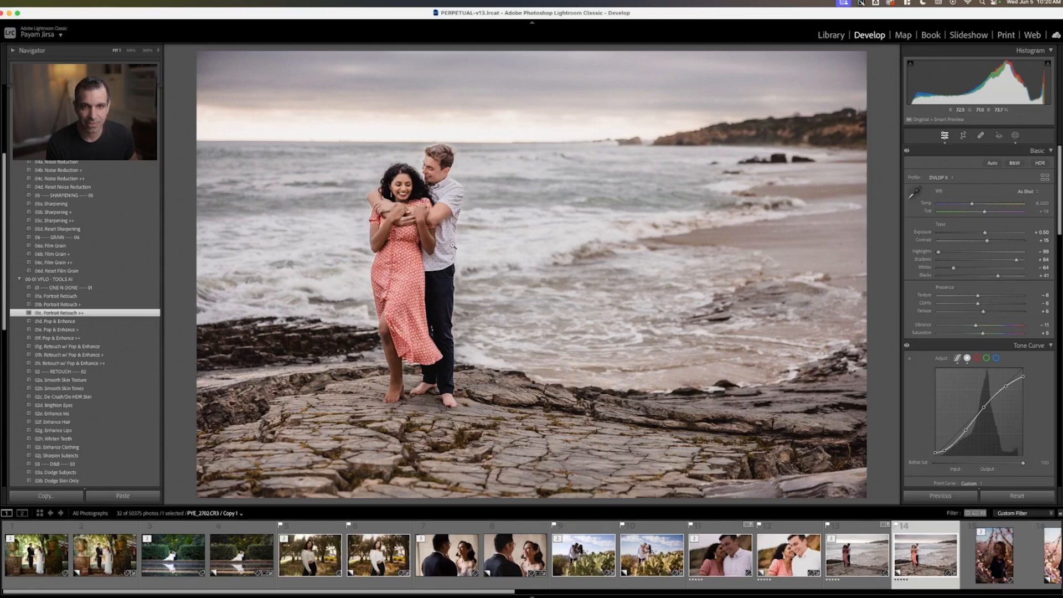
{"action": "left_click", "coordinate": [1017, 135]}
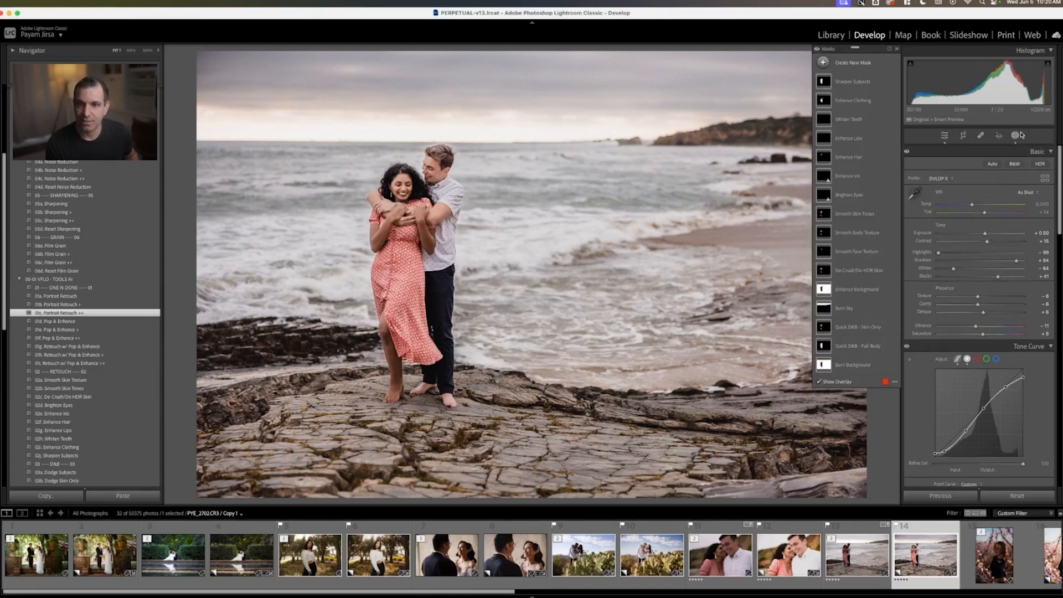
{"action": "left_click", "coordinate": [1016, 135]}
{"action": "key", "text": "r"}
{"action": "left_click_drag", "start_coordinate": [199, 165], "coordinate": [193, 172]}
{"action": "key", "text": "r"}
Apply the 02a Radial Burn Full preset to the beach photo and centre its radial gradient on the couple
{"action": "scroll", "coordinate": [83, 249], "scroll_direction": "up", "scroll_amount": 5}
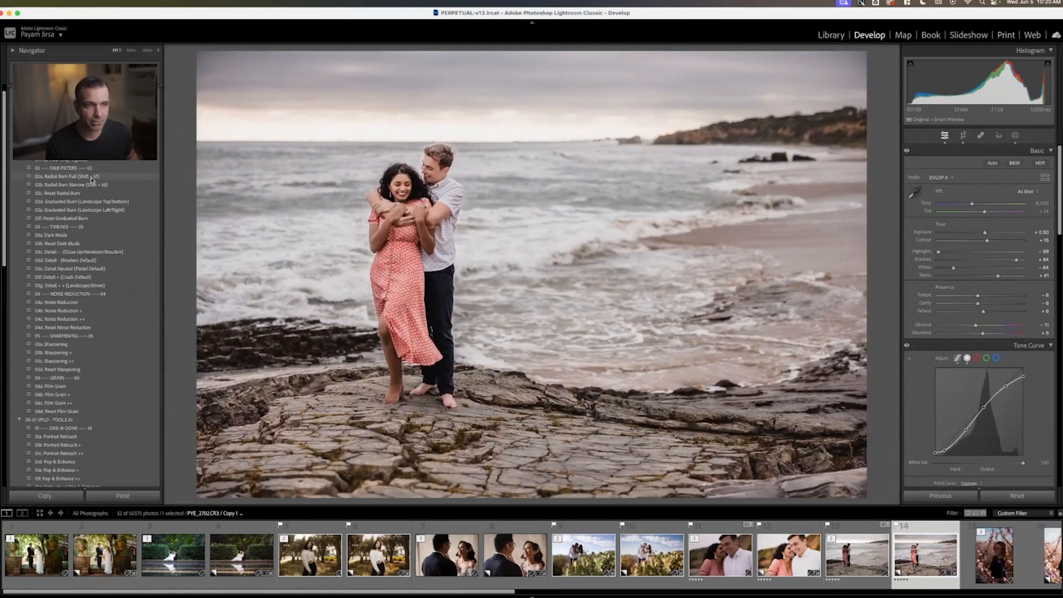
{"action": "left_click", "coordinate": [67, 188]}
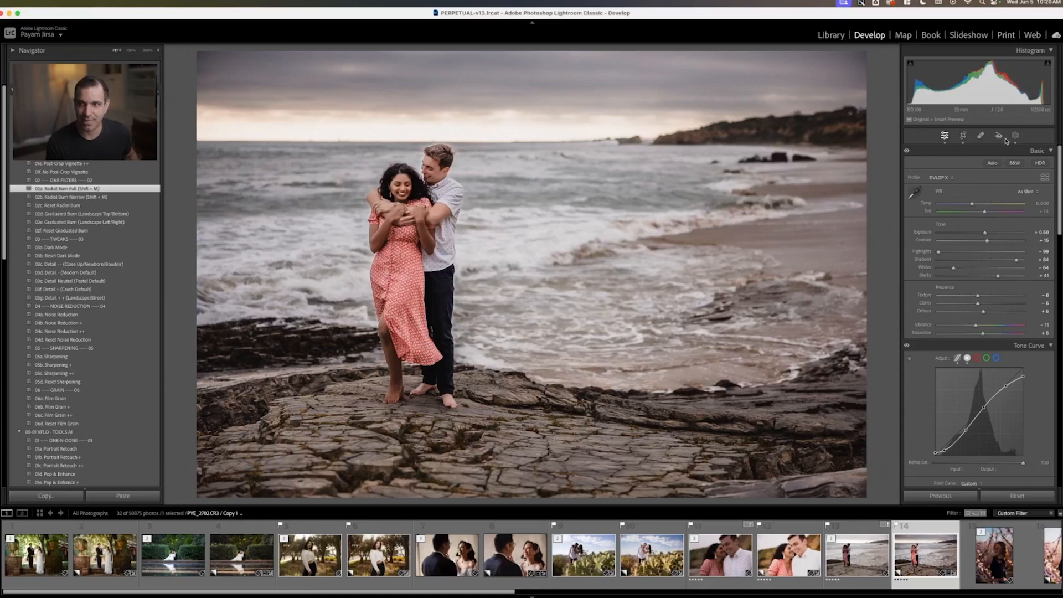
{"action": "left_click", "coordinate": [1016, 135]}
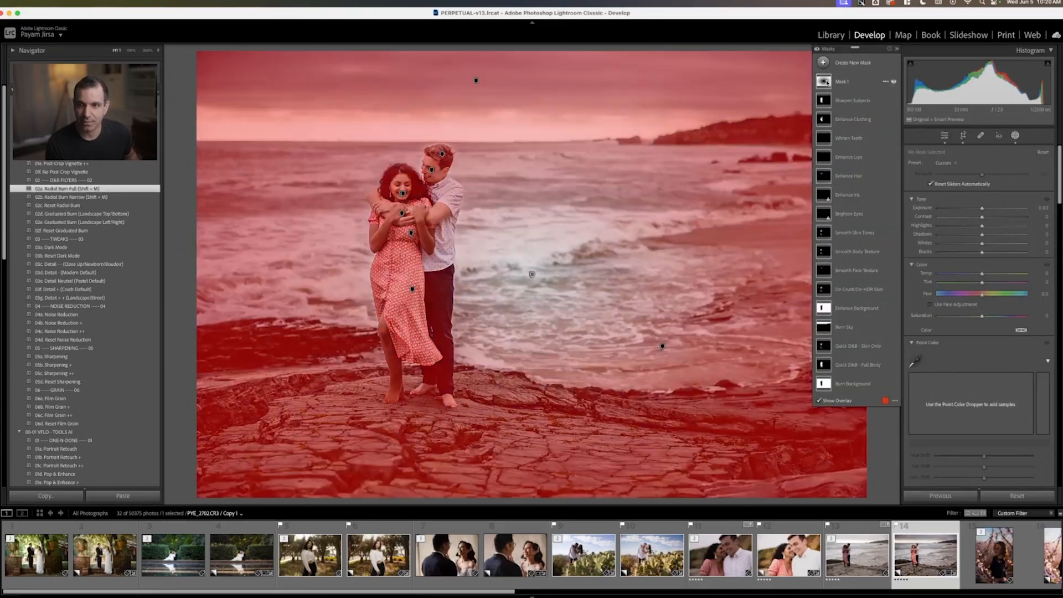
{"action": "left_click", "coordinate": [828, 82]}
{"action": "left_click_drag", "start_coordinate": [770, 262], "coordinate": [652, 202]}
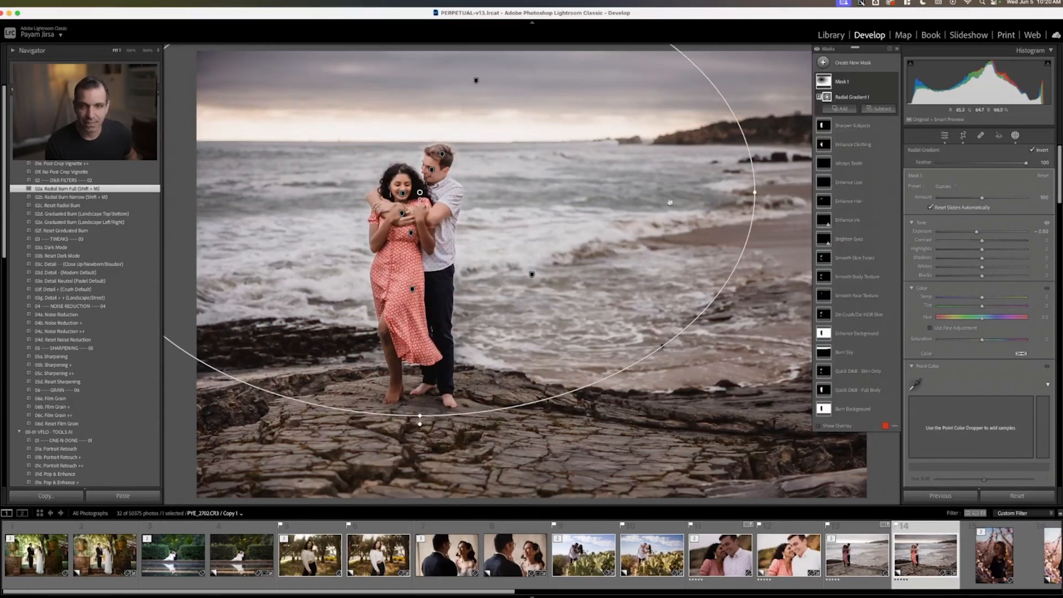
{"action": "left_click_drag", "start_coordinate": [757, 193], "coordinate": [430, 313]}
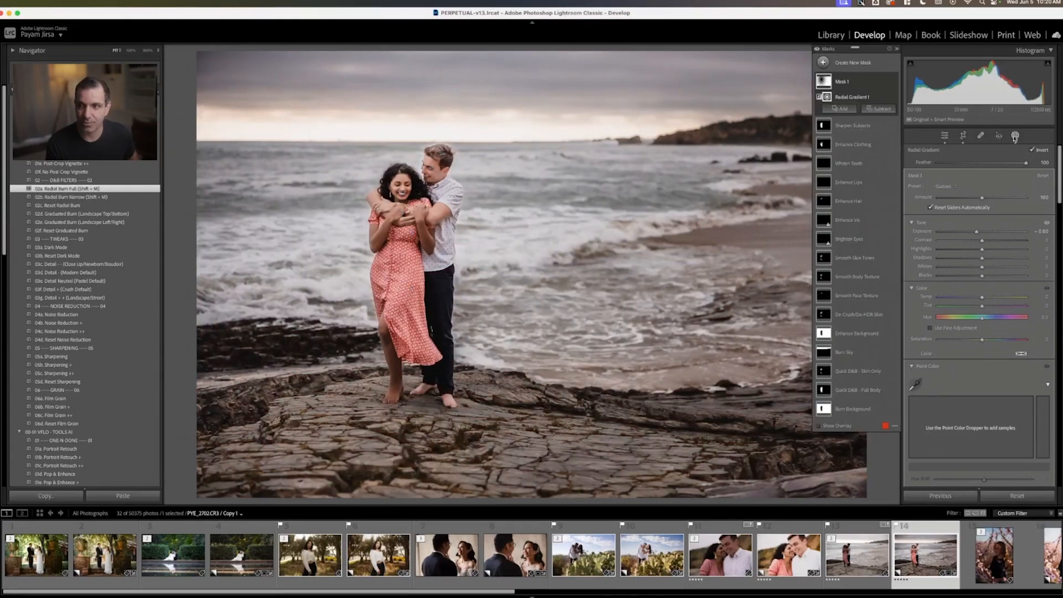
{"action": "left_click", "coordinate": [1017, 136]}
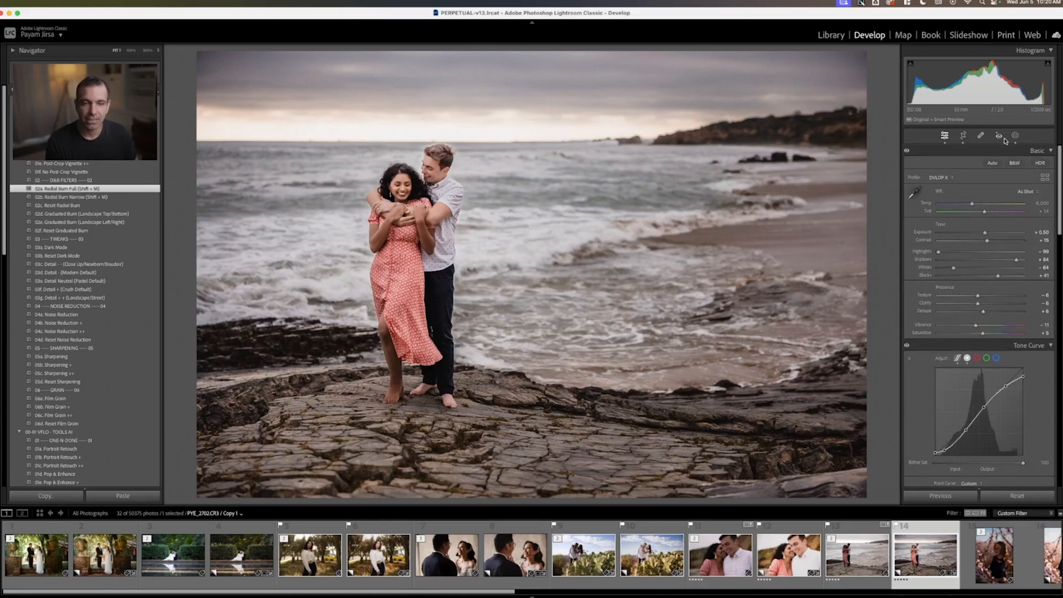
Compare the 01g, 01h and 01i Retouch w/ Pop & Enhance presets, inspecting the couple's faces up close, and keep 01g
{"action": "scroll", "coordinate": [97, 327], "scroll_direction": "down", "scroll_amount": 5}
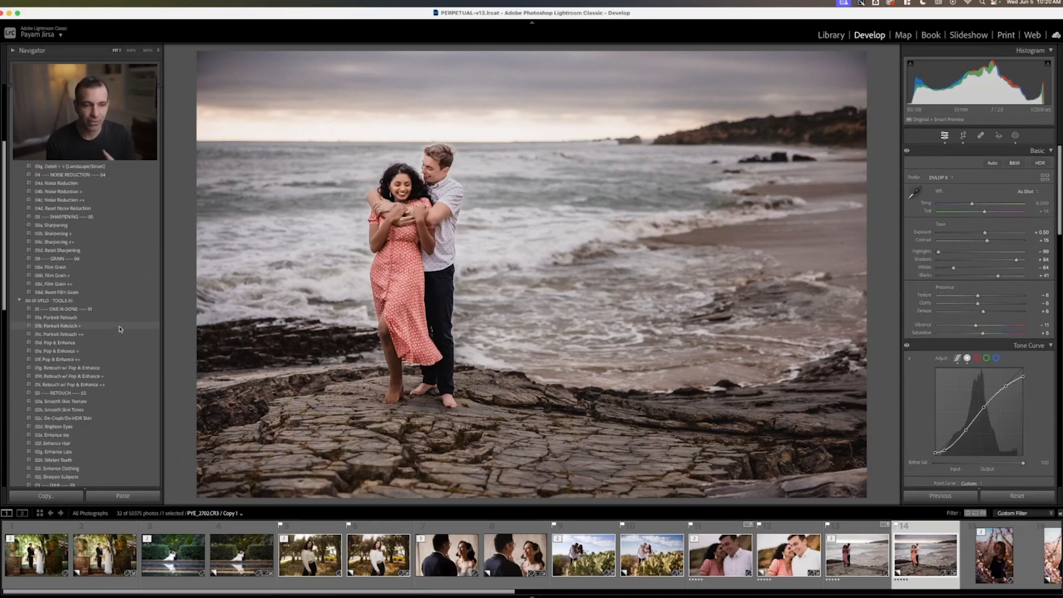
{"action": "left_click", "coordinate": [107, 368]}
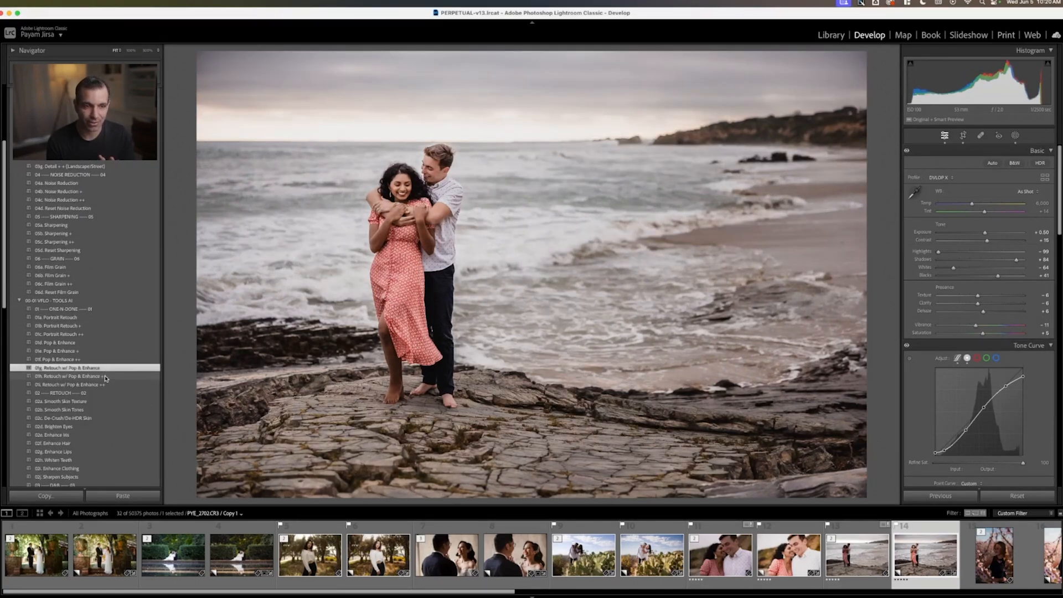
{"action": "left_click", "coordinate": [106, 377]}
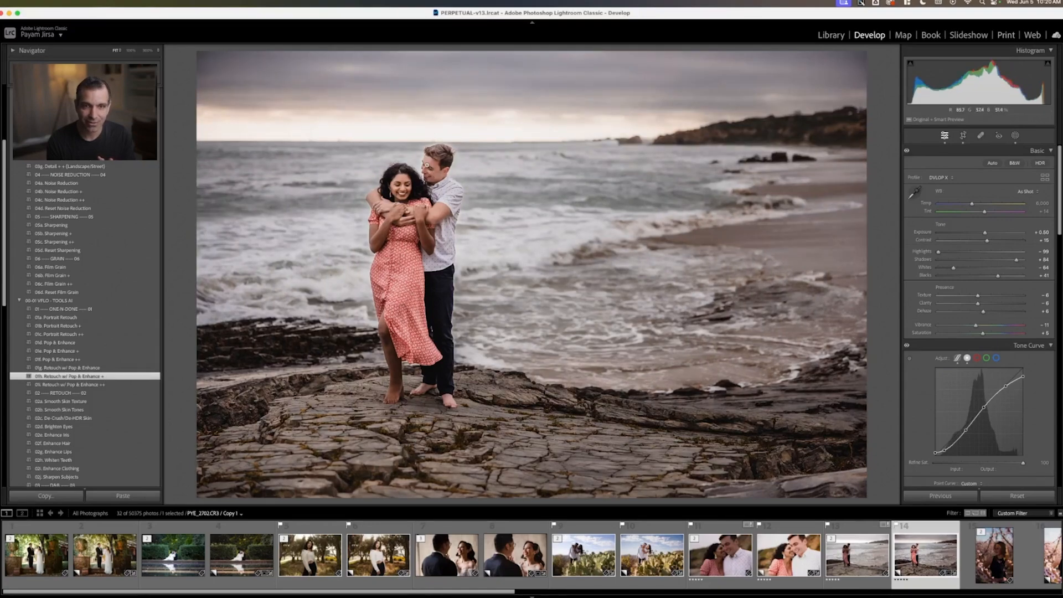
{"action": "left_click", "coordinate": [427, 165]}
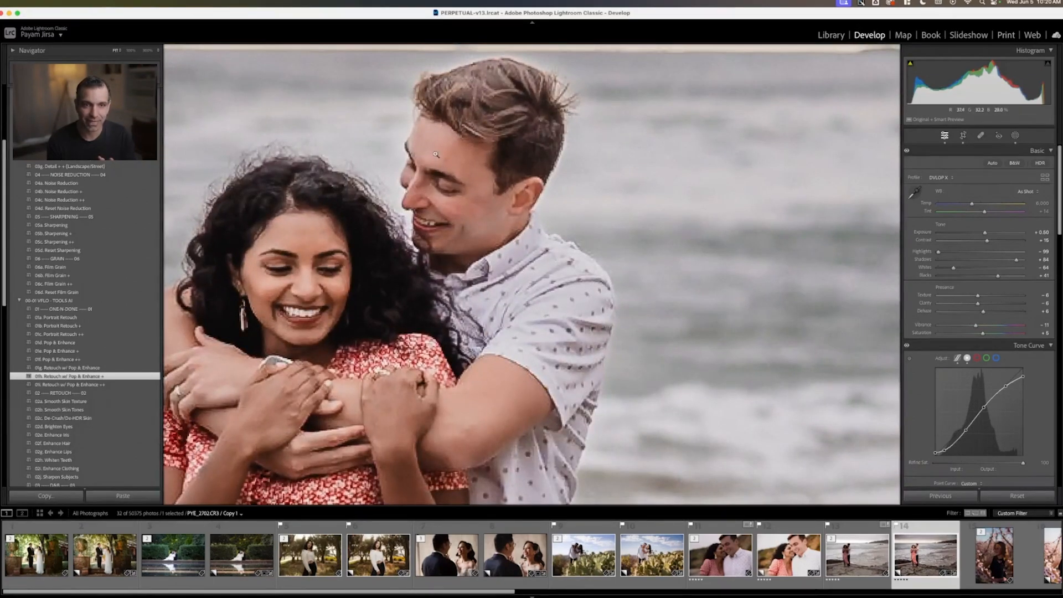
{"action": "left_click_drag", "start_coordinate": [436, 154], "coordinate": [385, 193]}
{"action": "left_click", "coordinate": [384, 193]}
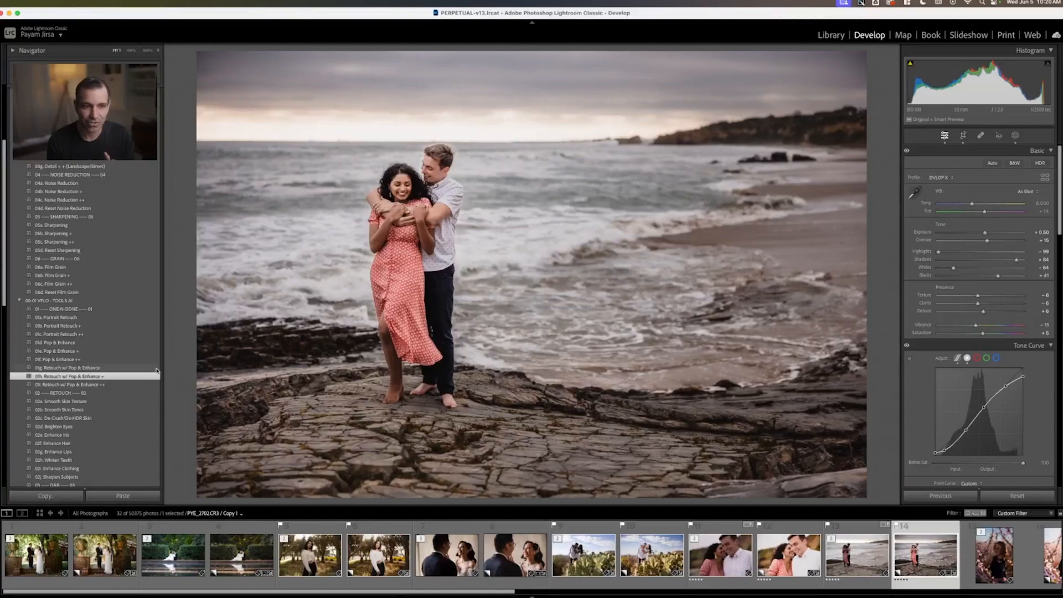
{"action": "left_click", "coordinate": [135, 386]}
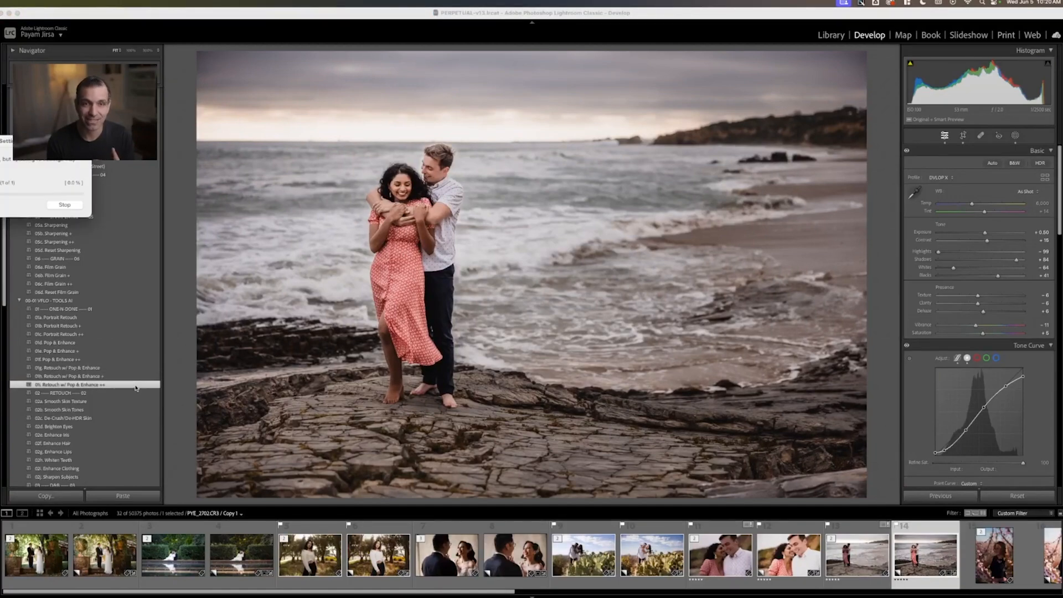
{"action": "left_click", "coordinate": [136, 369]}
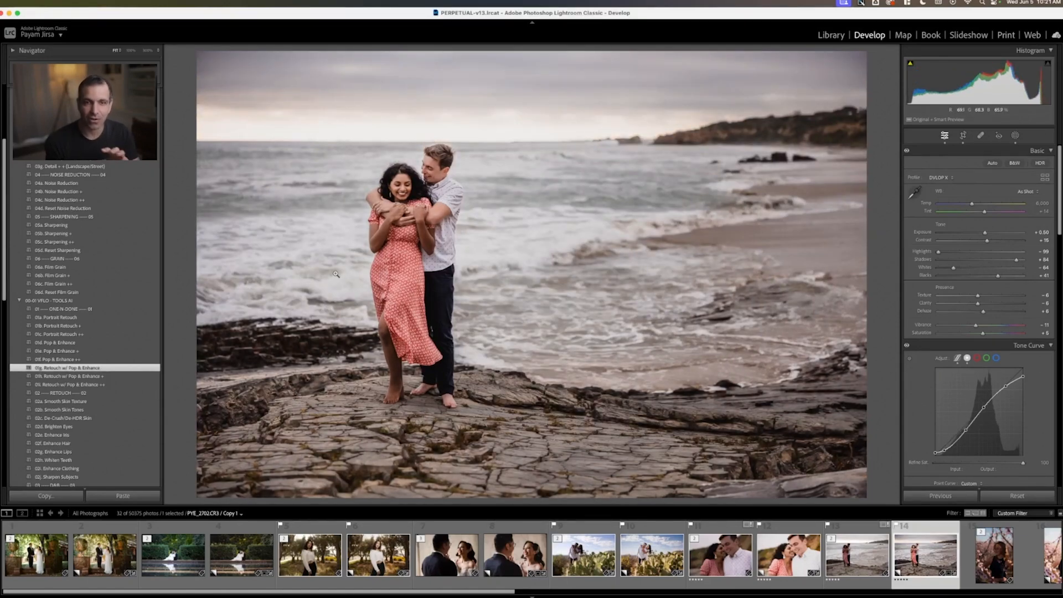
Review the beach photo's mask list and the settings of its radial gradient mask
{"action": "key", "text": "shift+w"}
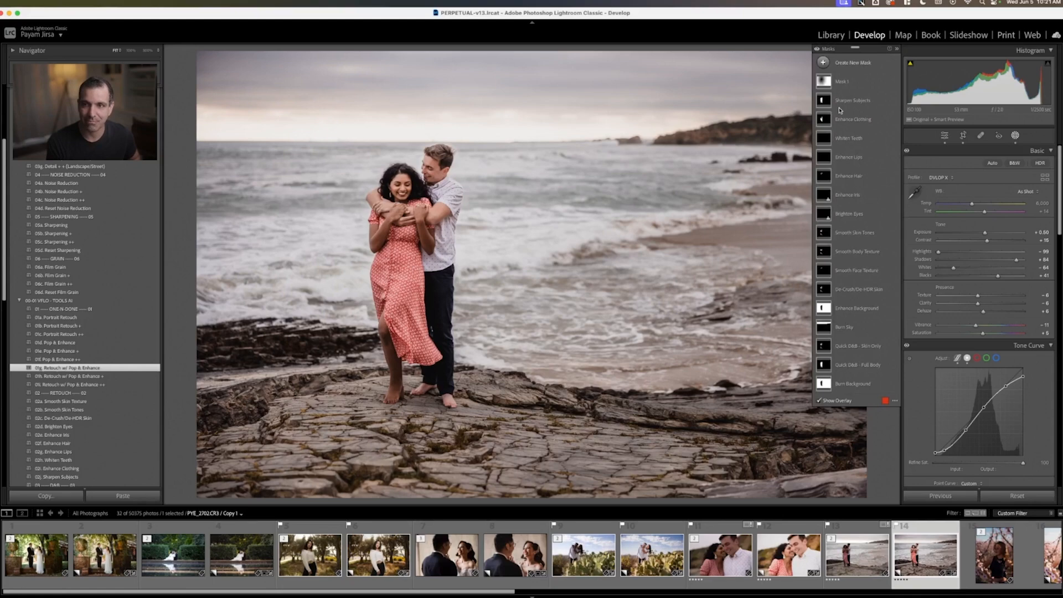
{"action": "left_click", "coordinate": [842, 81]}
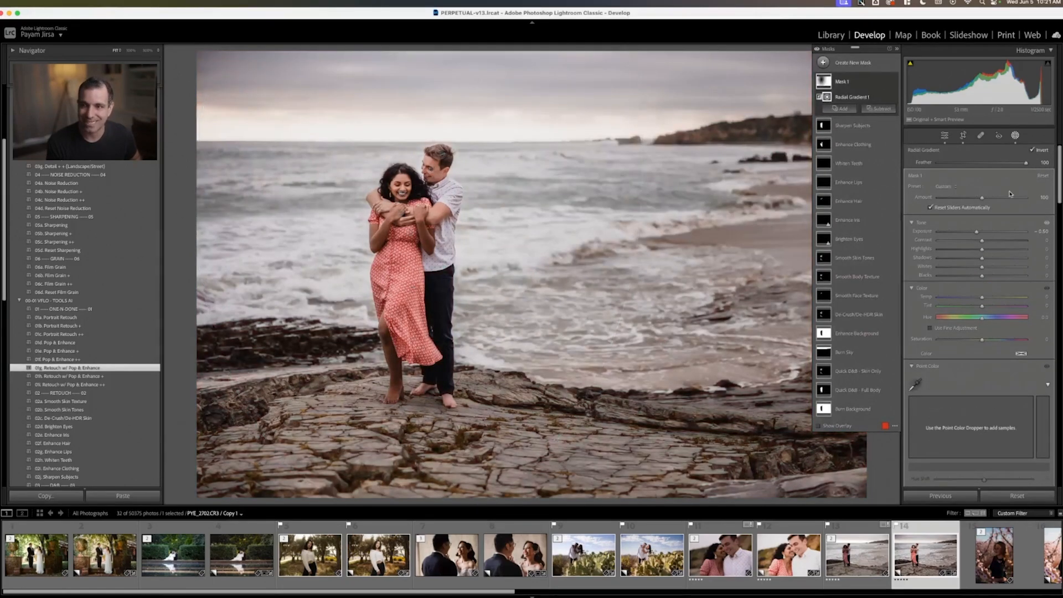
{"action": "left_click", "coordinate": [1016, 136]}
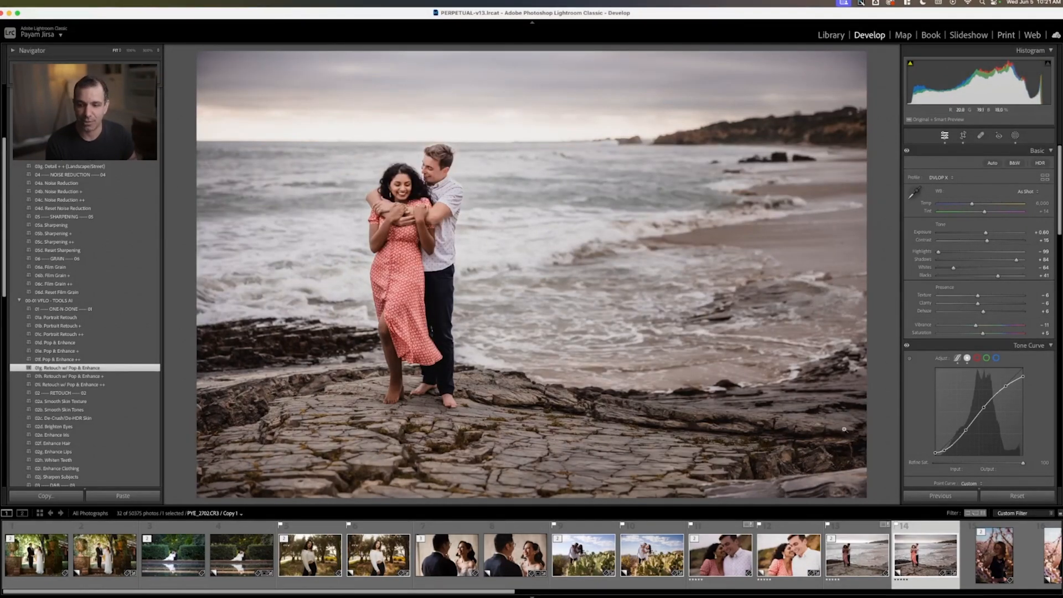
Return to the photo grid and select the portrait of the woman among the pink blossoms
{"action": "key", "text": "g"}
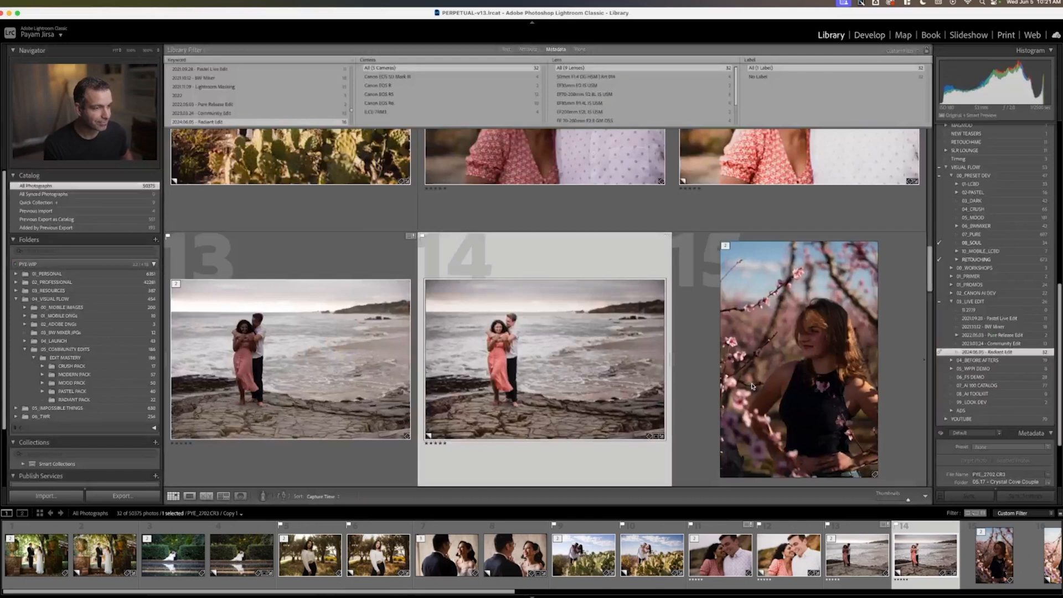
{"action": "left_click", "coordinate": [824, 334]}
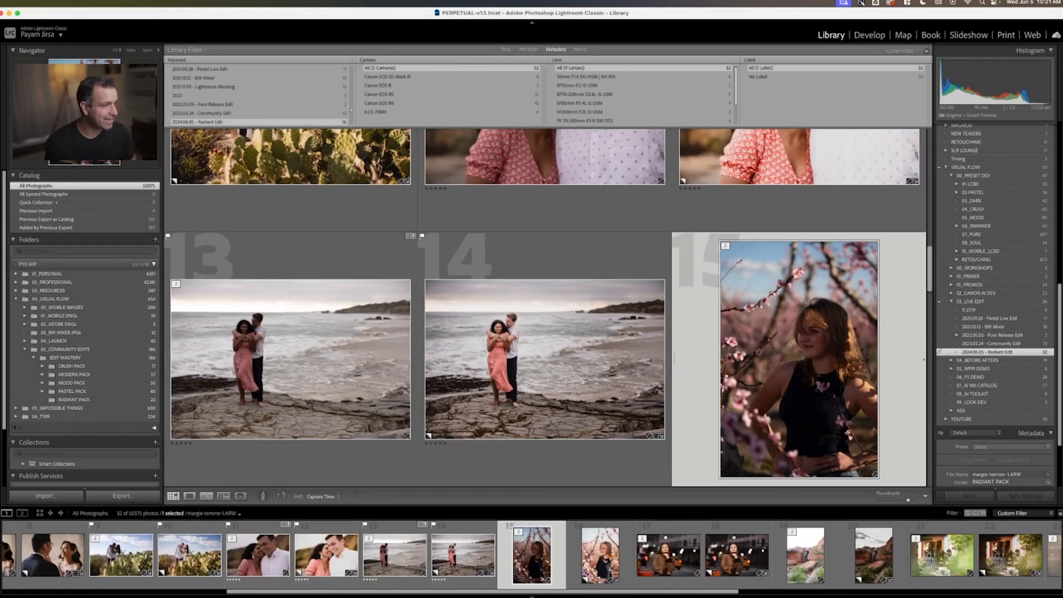
{"action": "key", "text": "super+Tab"}
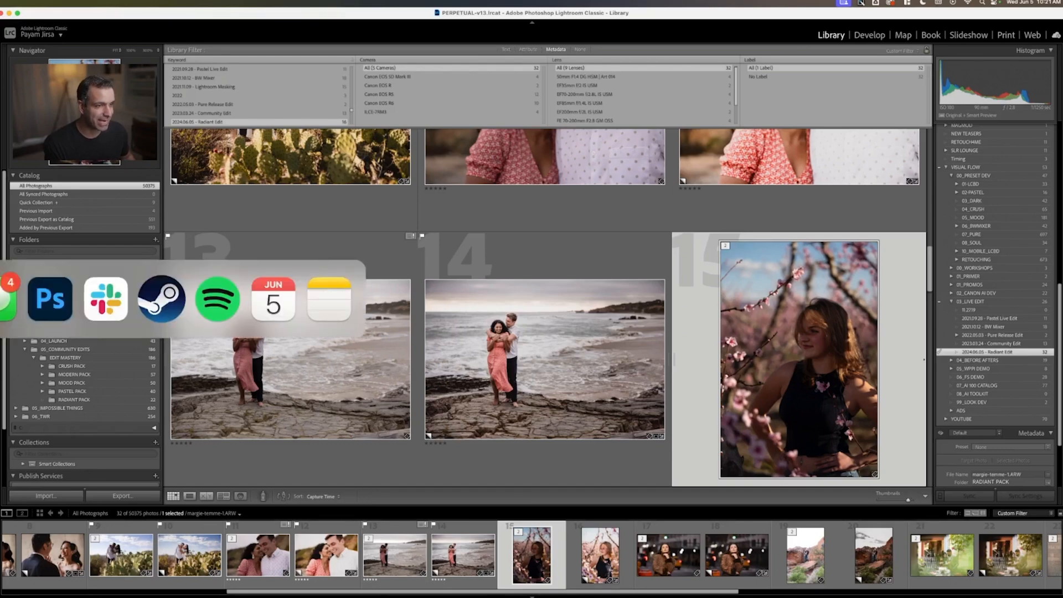
{"action": "key", "text": "super+Tab"}
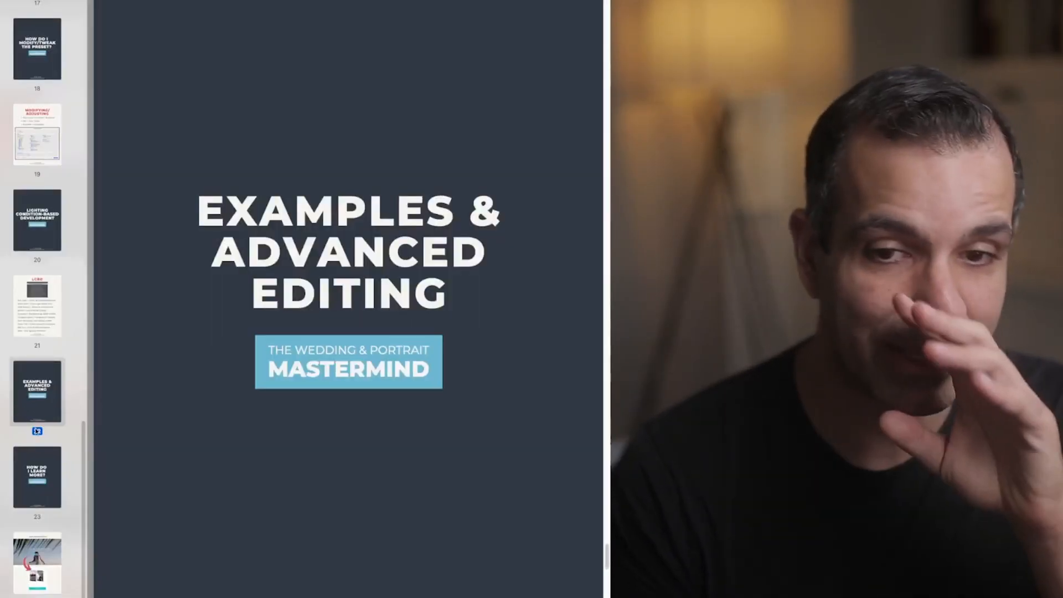
{"action": "key", "text": "Down"}
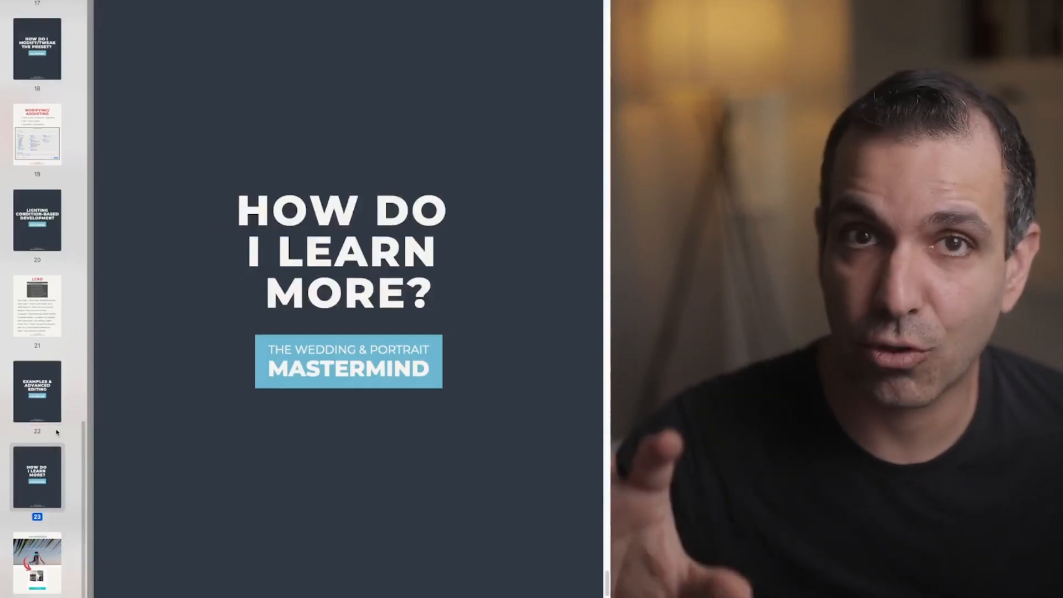
{"action": "key", "text": "Down"}
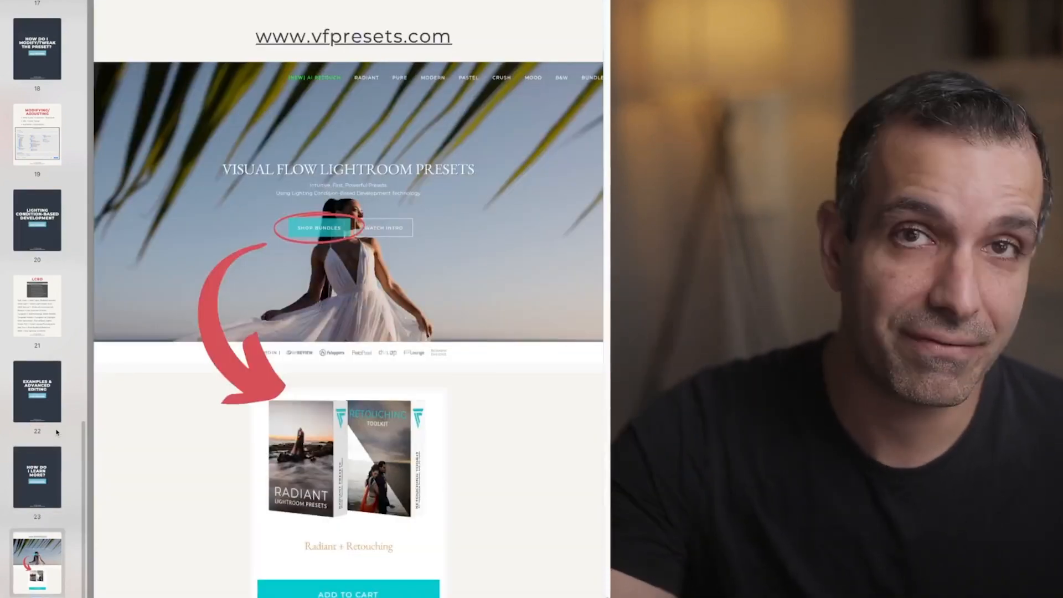